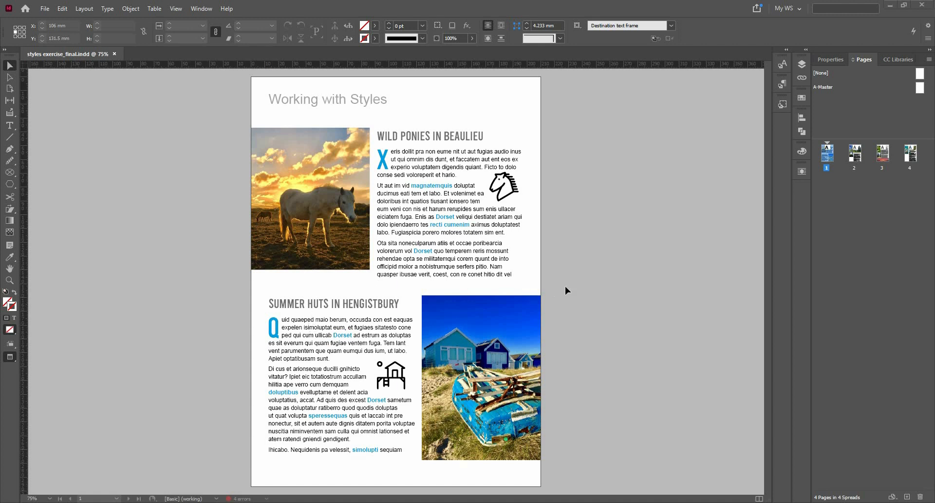
# - Add a blank page to the document, move it ahead of page 1 and display it
pyautogui.click(906, 496)
pyautogui.moveTo(831, 153); pyautogui.dragTo(823, 156)
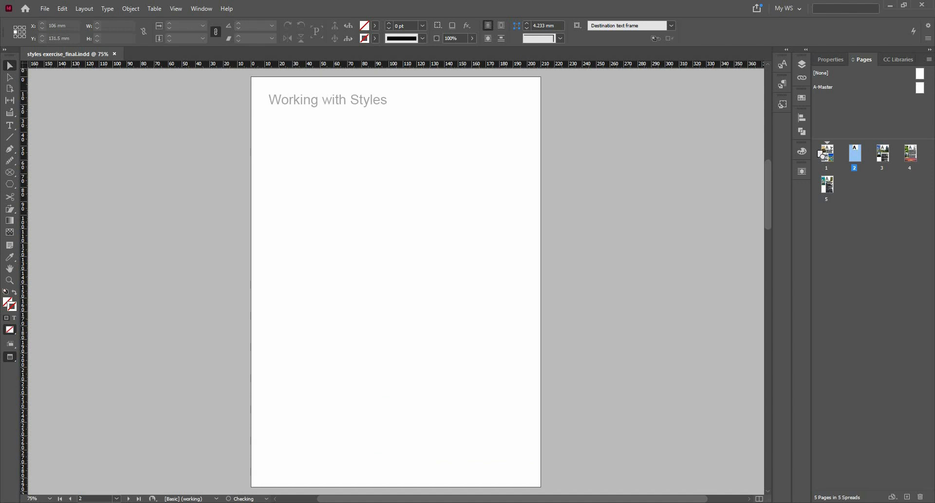
pyautogui.doubleClick(827, 157)
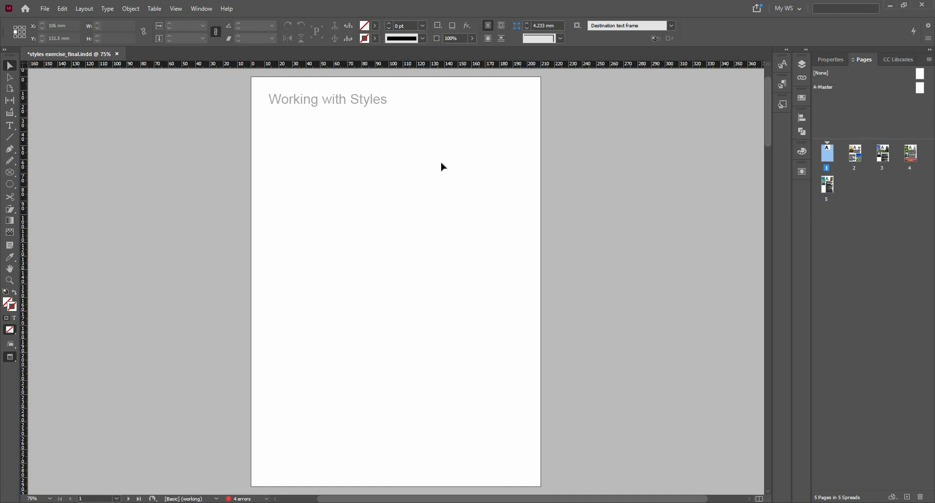
# - Leave preview mode and draw a text frame about 185 x 117 mm between the side margins, just below the Working with Styles title
pyautogui.press('w')
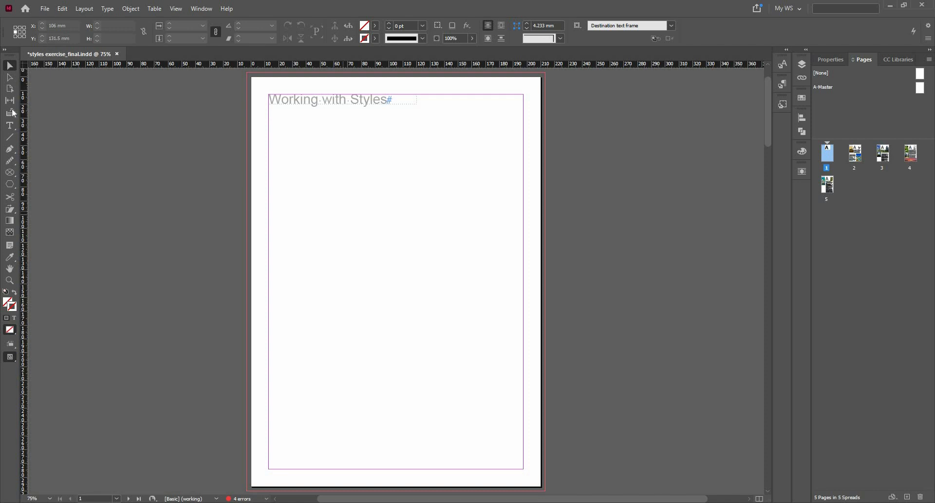
pyautogui.press('t')
pyautogui.moveTo(269, 116)
pyautogui.mouseDown()
pyautogui.moveTo(328, 171)
pyautogui.moveTo(515, 236)
pyautogui.moveTo(524, 270)
pyautogui.mouseUp()
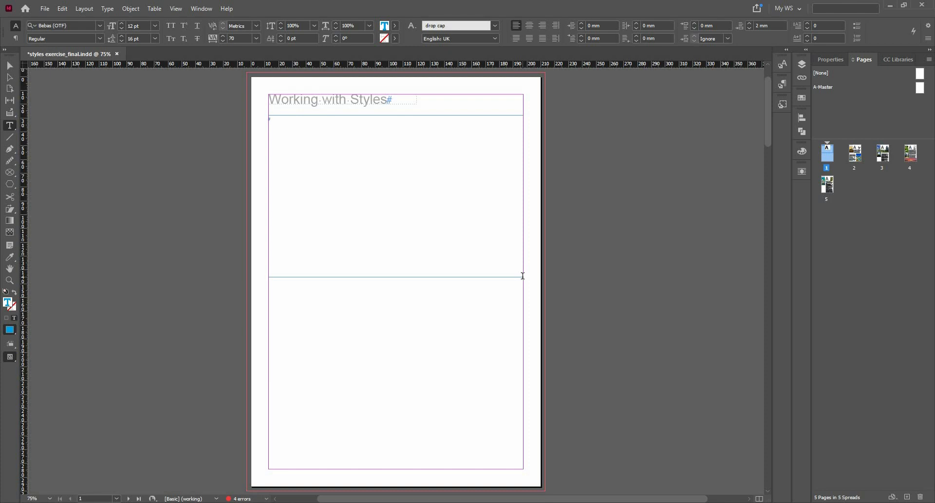
pyautogui.press('Escape')
# - Start a table of contents and include the 1-heading (destination copy) paragraph style in it
pyautogui.click(85, 8)
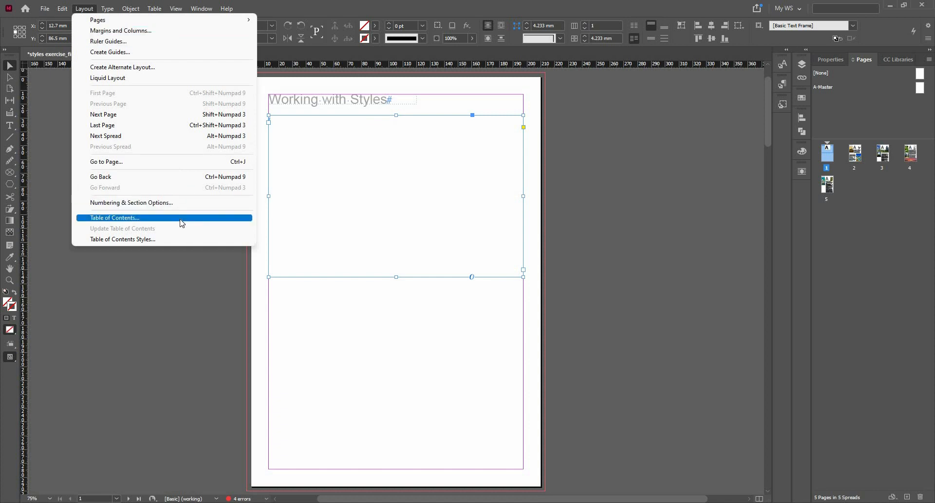
pyautogui.click(181, 218)
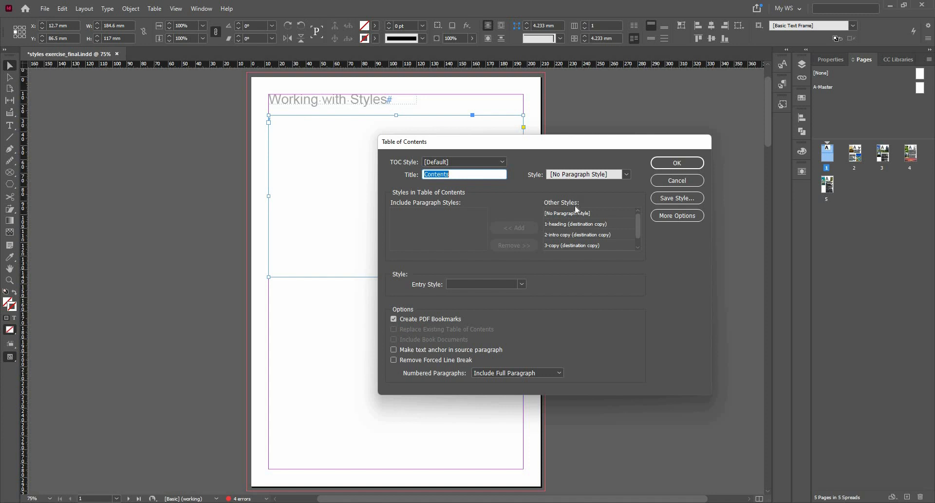
pyautogui.click(558, 225)
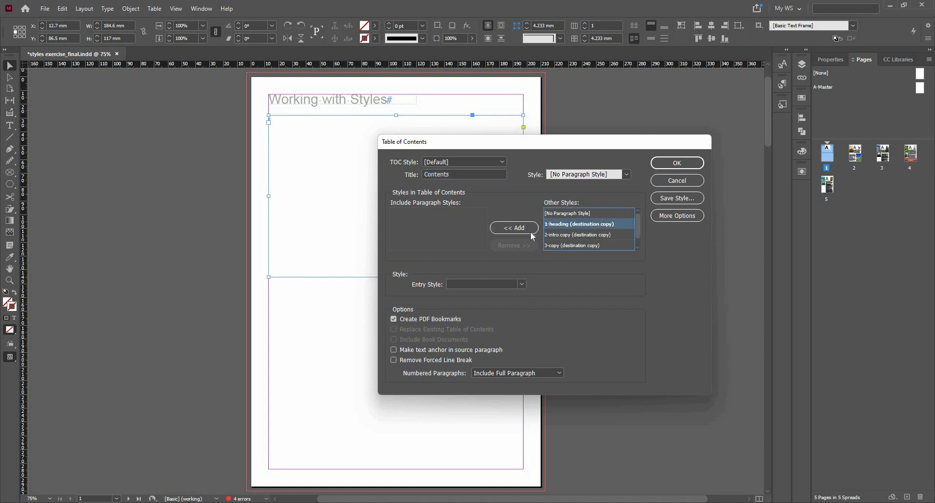
pyautogui.click(531, 232)
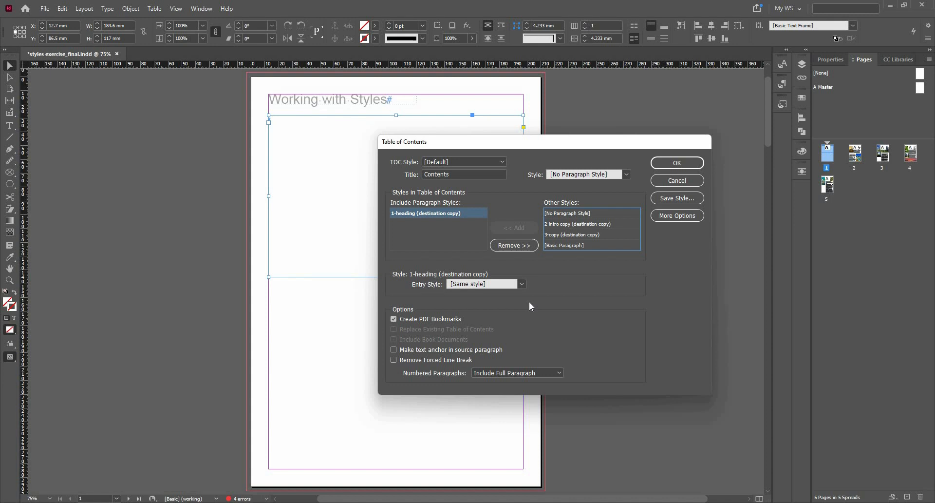
# - Set the 1-heading entry style to [Basic Paragraph] and show the additional table of contents options
pyautogui.click(520, 285)
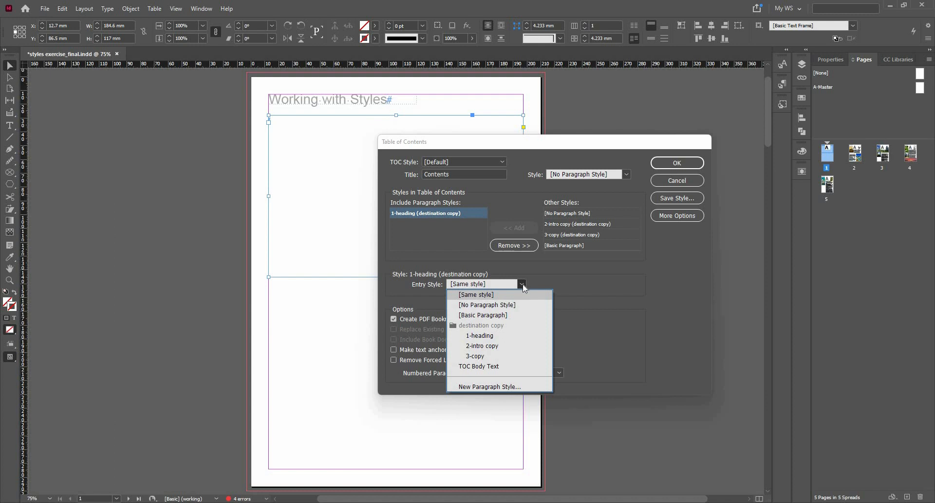
pyautogui.click(517, 293)
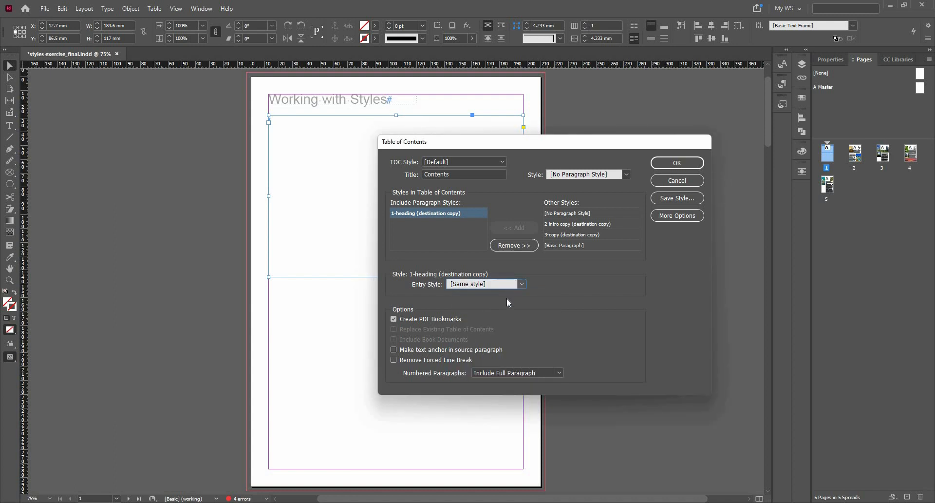
pyautogui.click(518, 284)
pyautogui.click(496, 315)
pyautogui.click(670, 215)
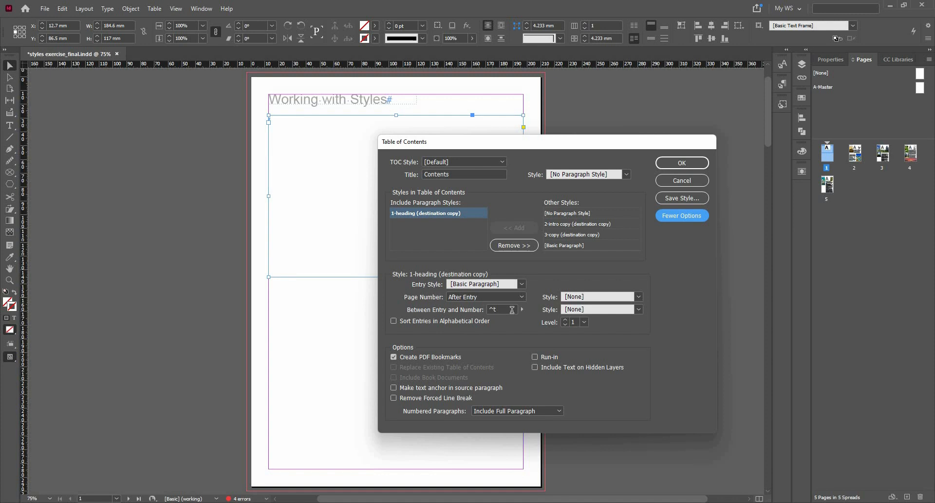
# - Title the contents list "Table of Contents" and give the title the 1-heading style
pyautogui.click(427, 175)
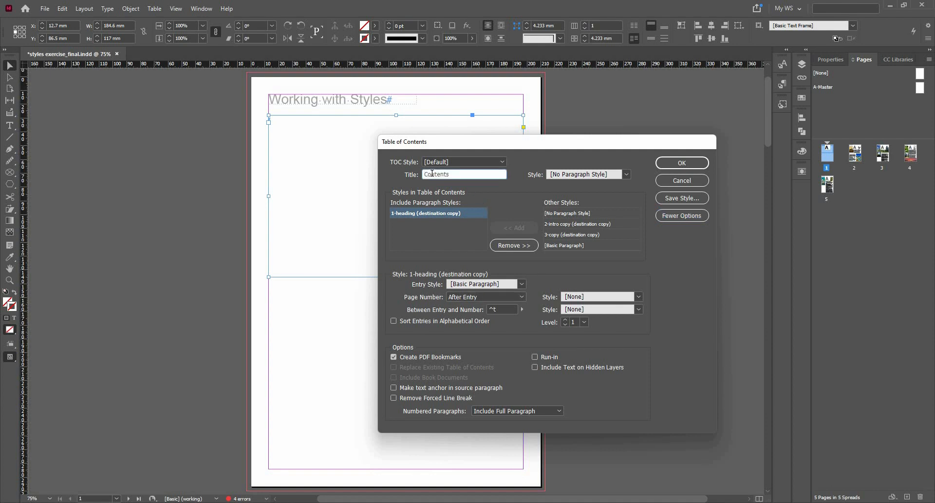
pyautogui.write('Table of')
pyautogui.click(627, 175)
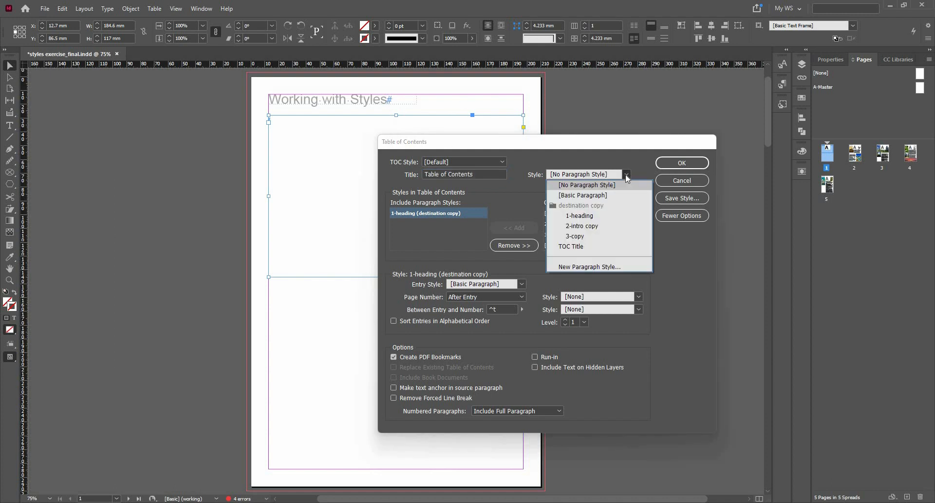
pyautogui.click(594, 216)
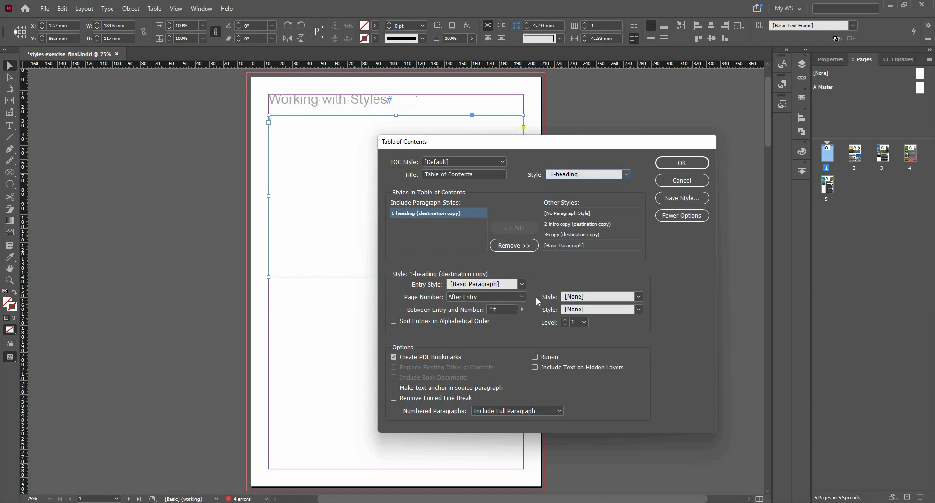
# - Generate the table of contents including items in overset text, and place it in the empty text frame
pyautogui.click(675, 166)
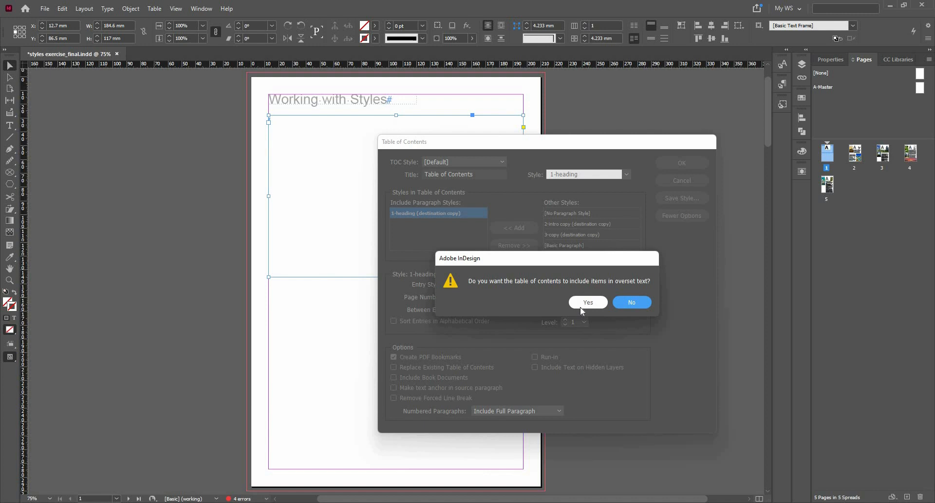
pyautogui.click(589, 302)
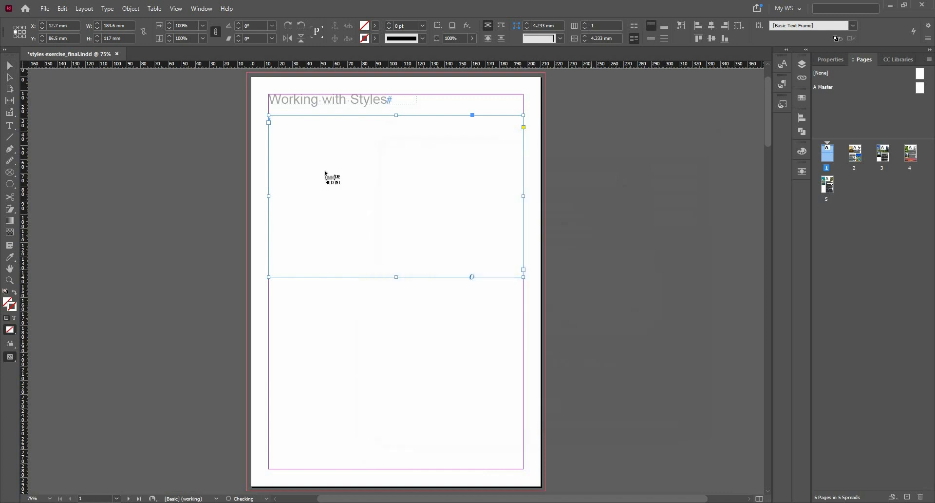
pyautogui.click(270, 117)
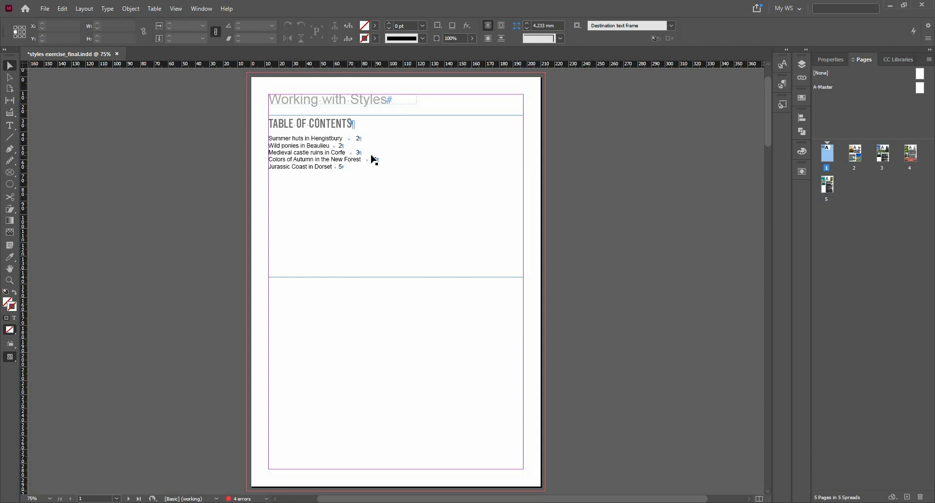
# - Create a new paragraph style in the destination copy group
pyautogui.click(787, 50)
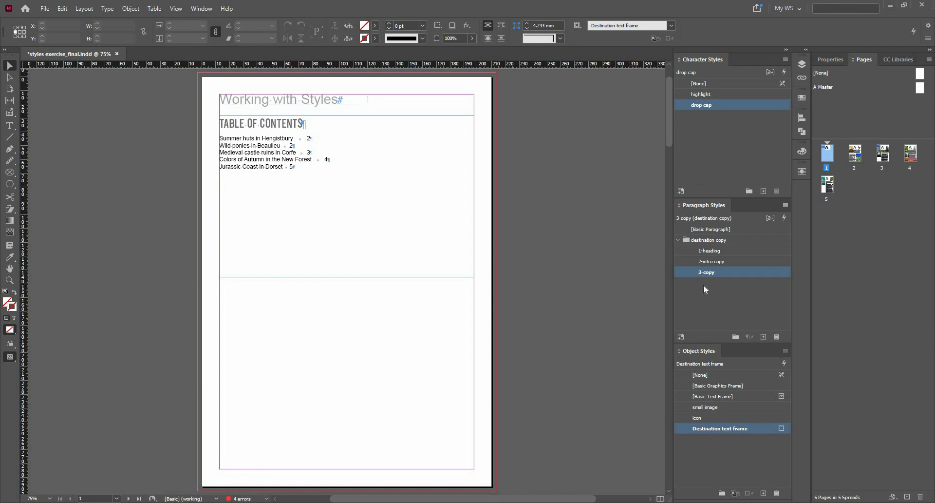
pyautogui.click(764, 337)
pyautogui.click(752, 283)
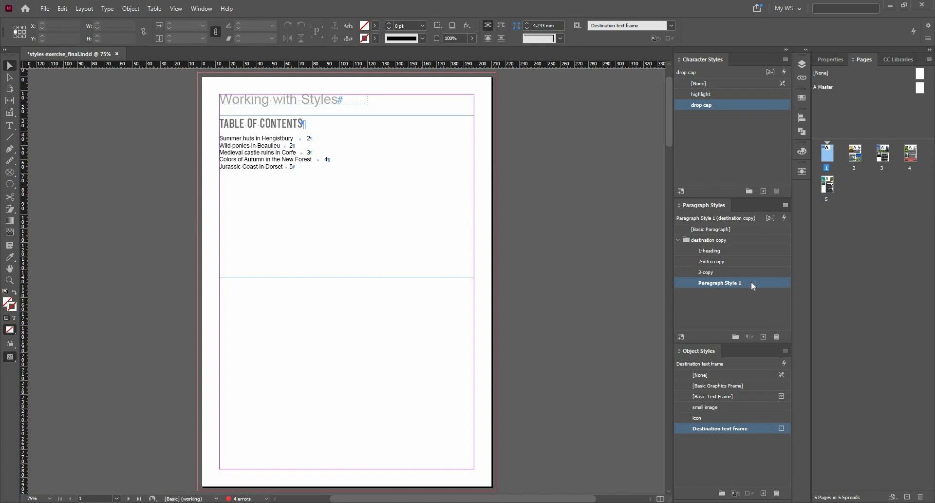
# - Set the character format of Paragraph Style 1 to Arial Bold at 15 pt
pyautogui.rightClick(753, 283)
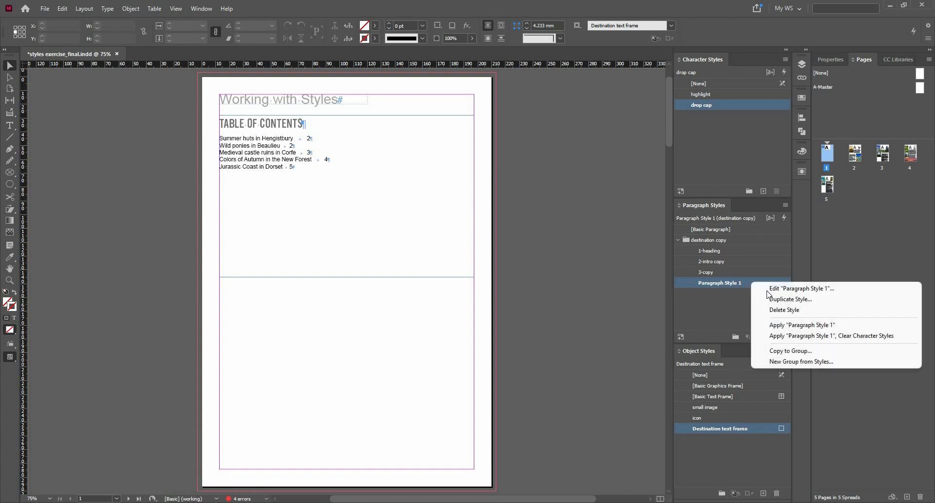
pyautogui.click(768, 292)
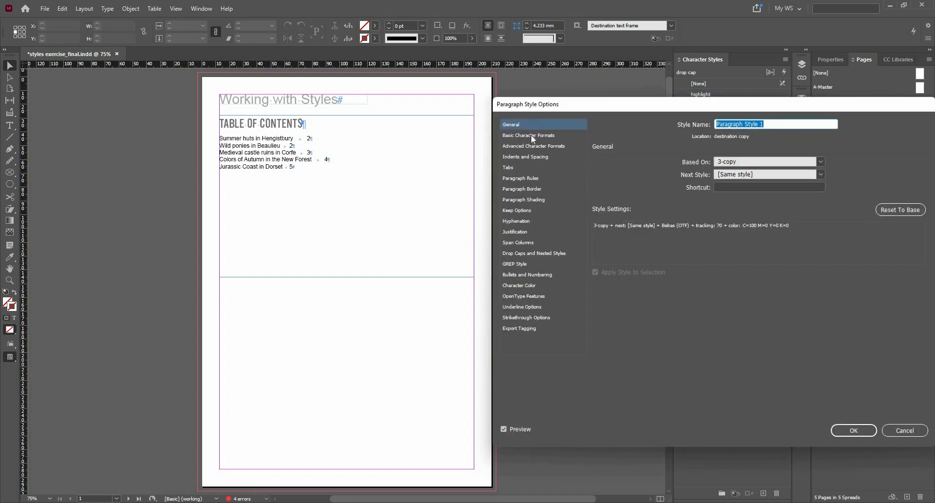
pyautogui.click(532, 137)
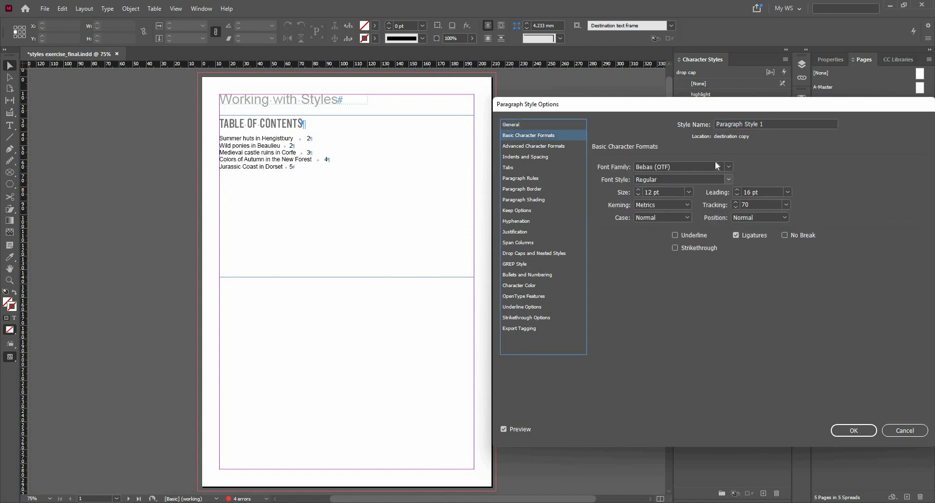
pyautogui.click(709, 166)
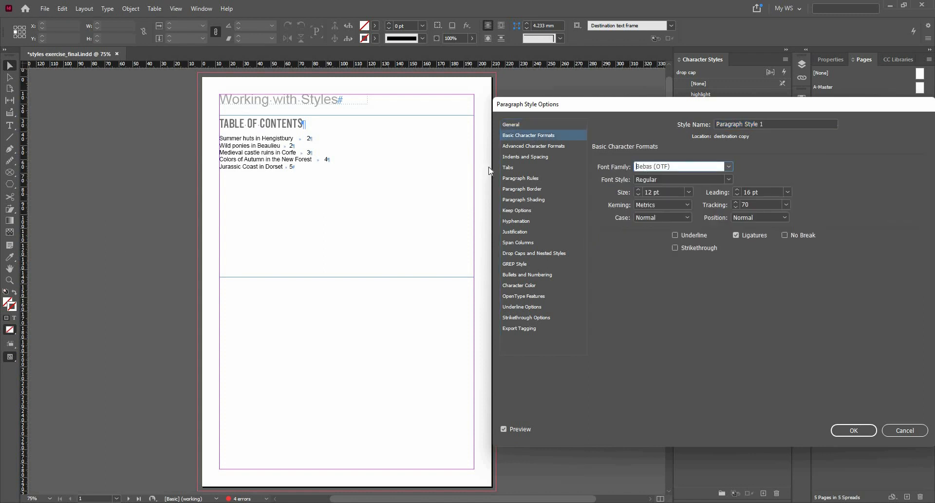
pyautogui.hotkey('ctrl', 'a')
pyautogui.write('Arial')
pyautogui.click(728, 179)
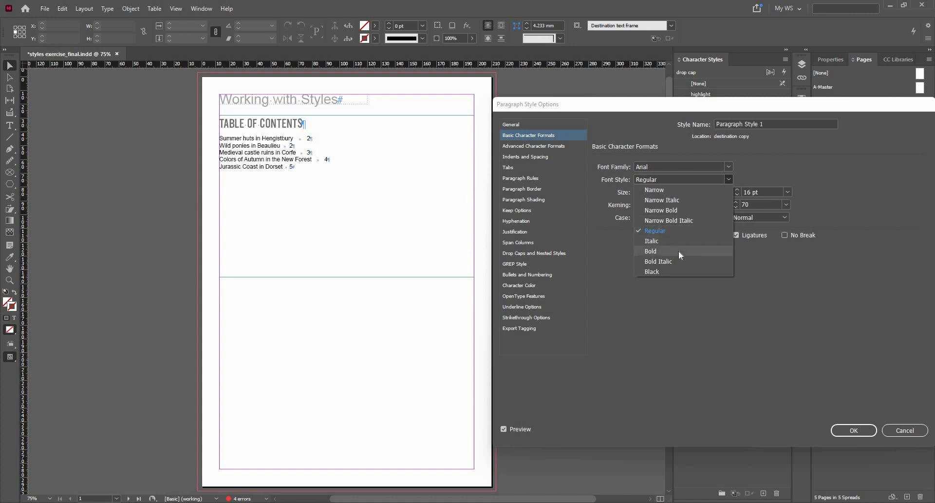
pyautogui.click(679, 250)
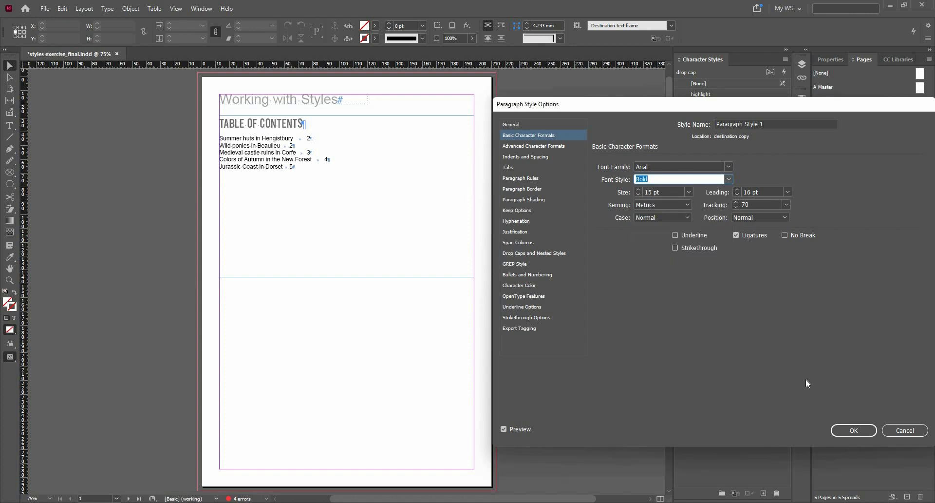
pyautogui.click(869, 432)
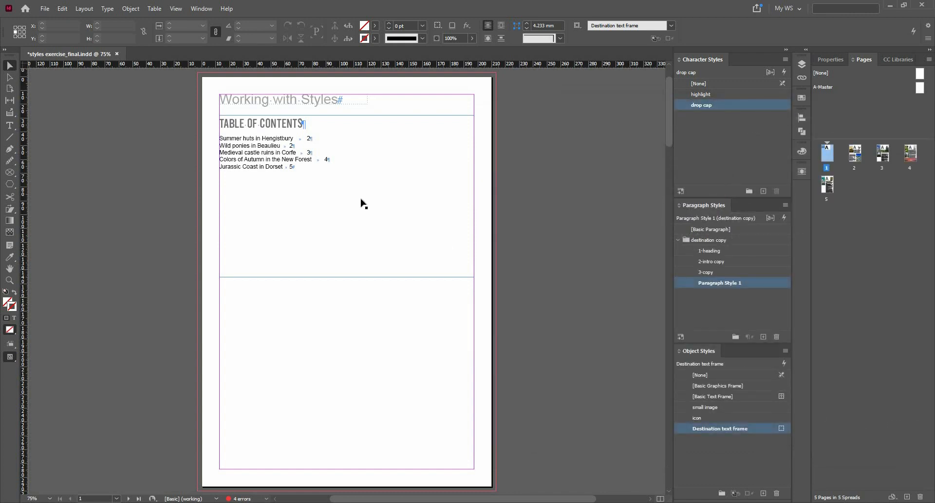
# - Change the entry style of the table of contents to Paragraph Style 1
pyautogui.hotkey('alt', 'l')
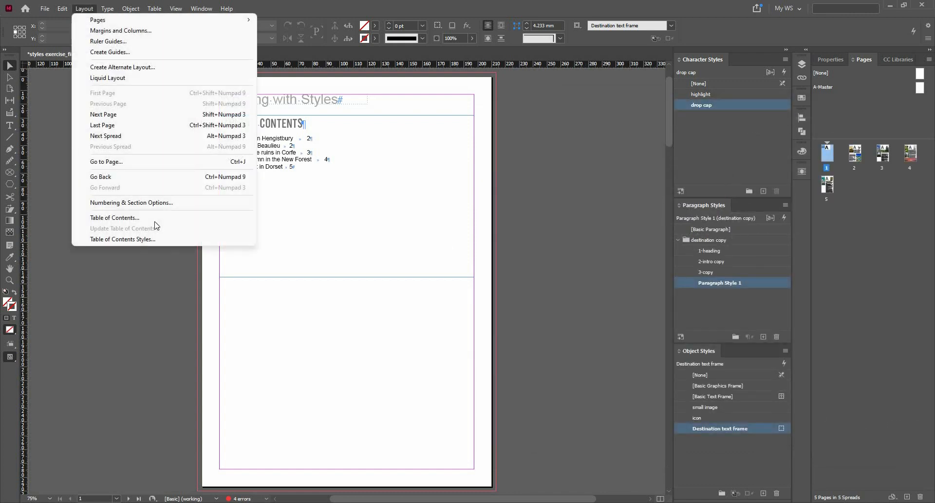
pyautogui.click(155, 222)
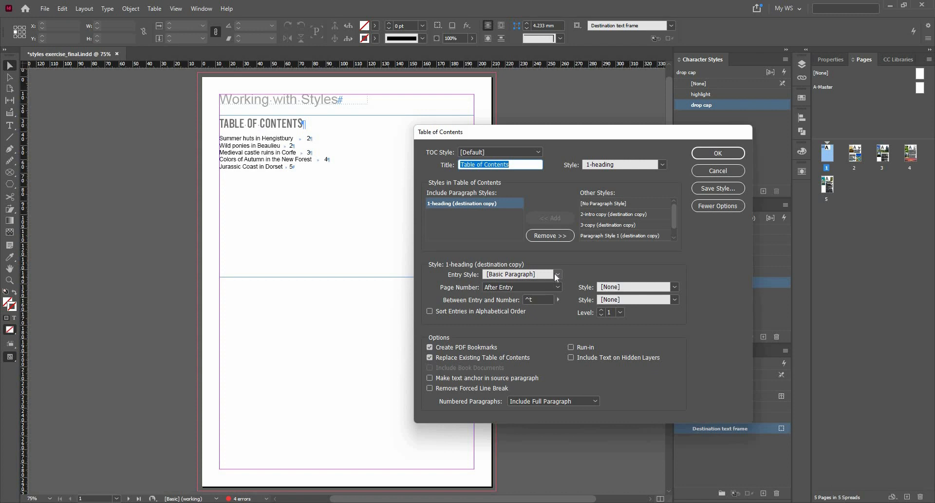
pyautogui.click(558, 275)
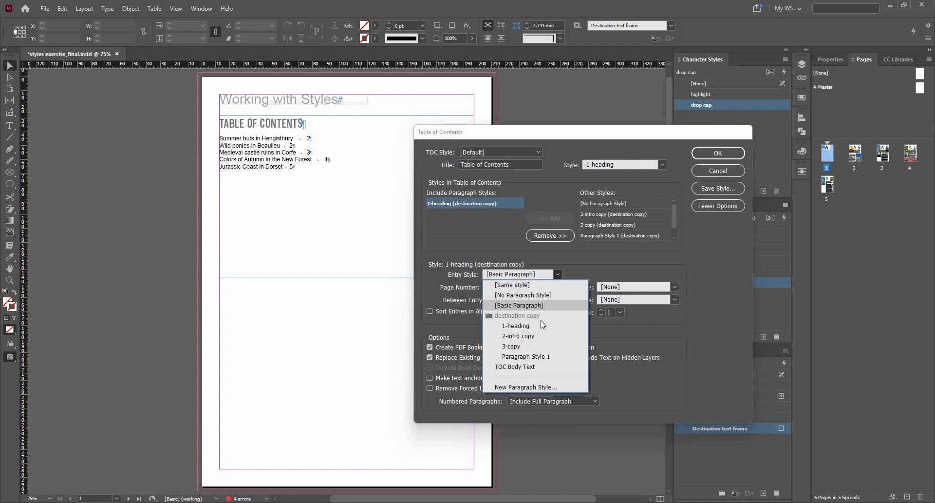
pyautogui.click(526, 357)
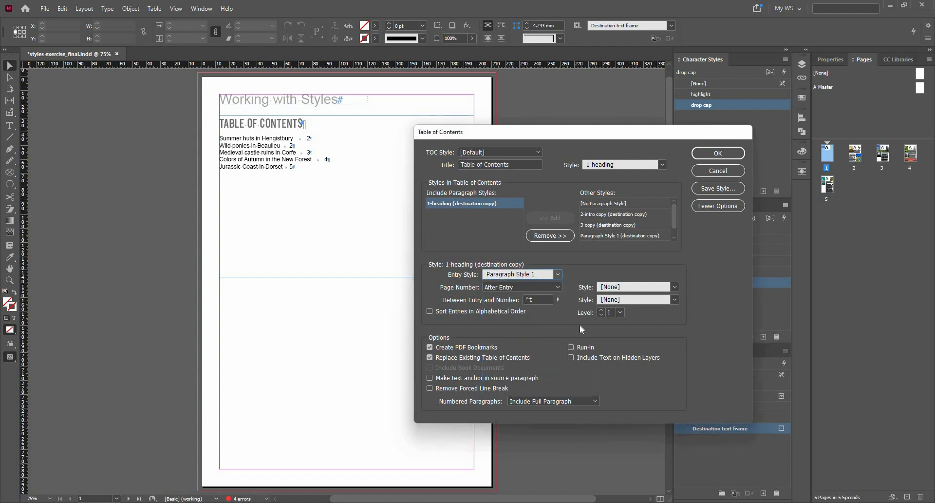
# - Regenerate the existing table of contents with overset text included, and turn off future update notices
pyautogui.click(708, 154)
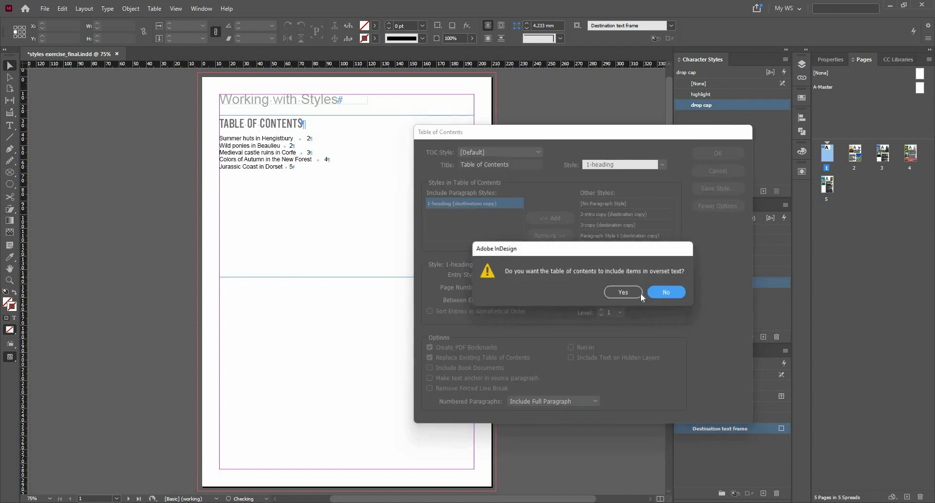
pyautogui.click(640, 293)
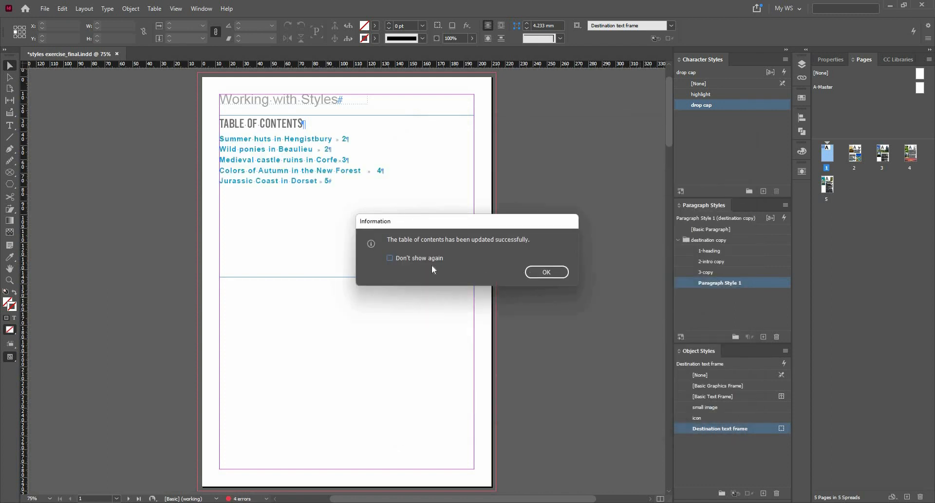
pyautogui.click(390, 258)
pyautogui.click(536, 271)
pyautogui.click(547, 272)
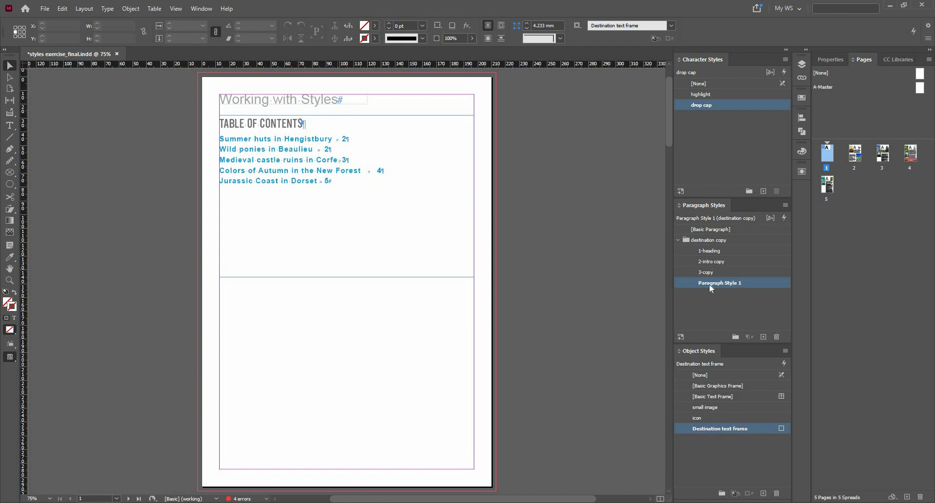
# - Base Paragraph Style 1 on [No Paragraph Style] and set its font style to Regular
pyautogui.rightClick(759, 285)
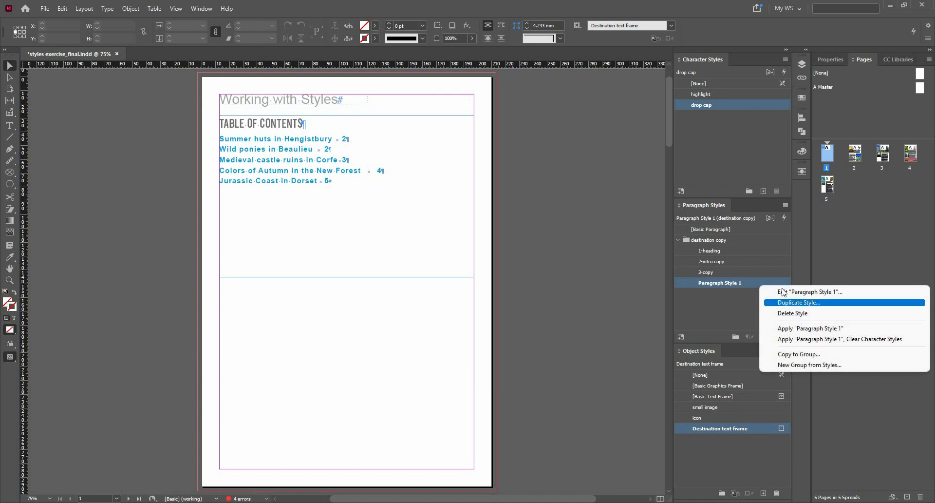
pyautogui.click(784, 291)
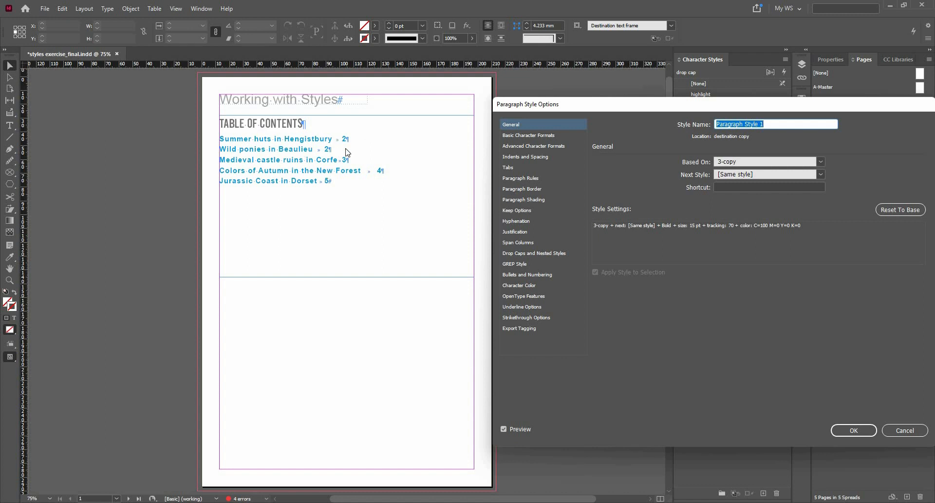
pyautogui.click(822, 162)
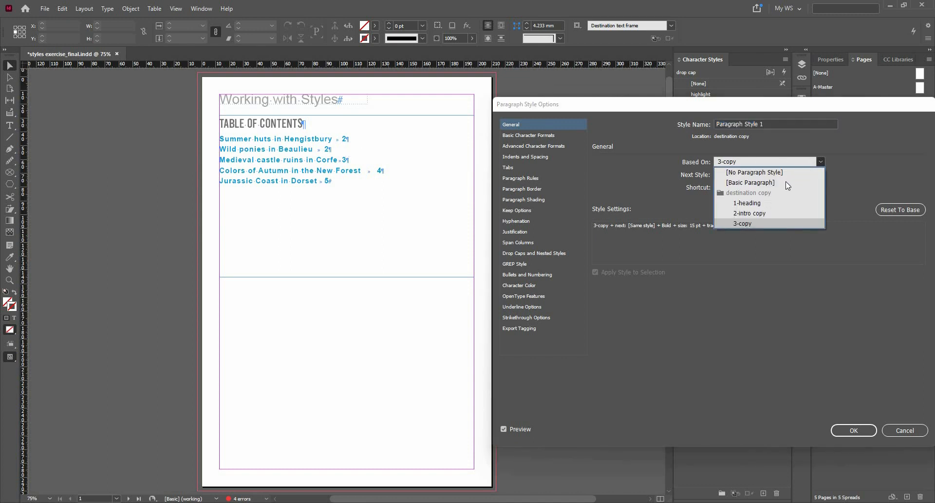
pyautogui.click(785, 173)
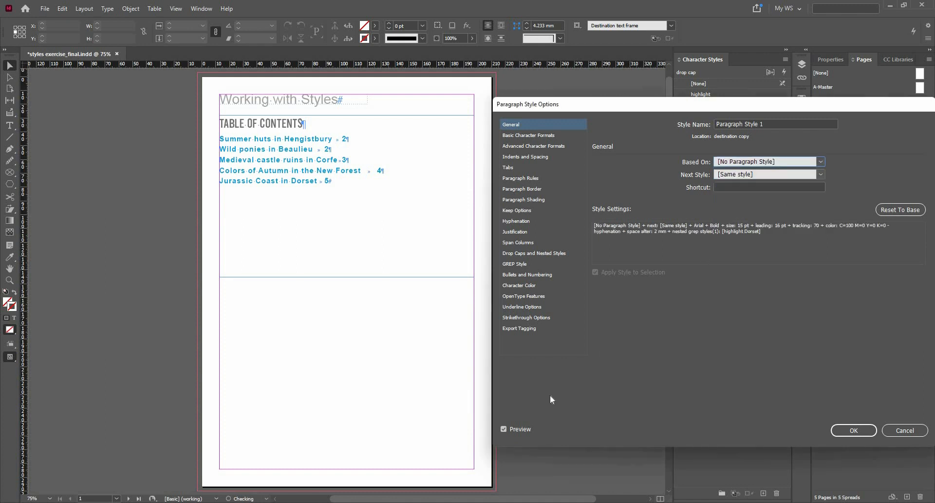
pyautogui.click(547, 136)
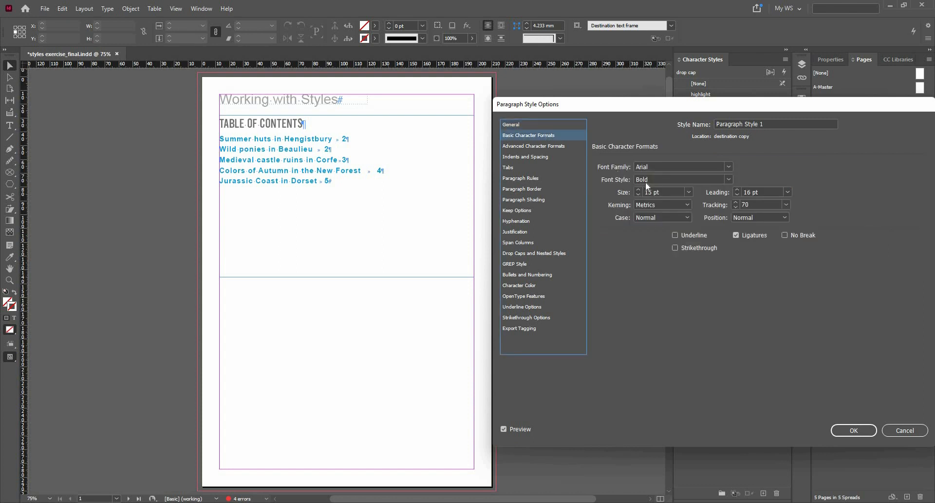
pyautogui.click(730, 179)
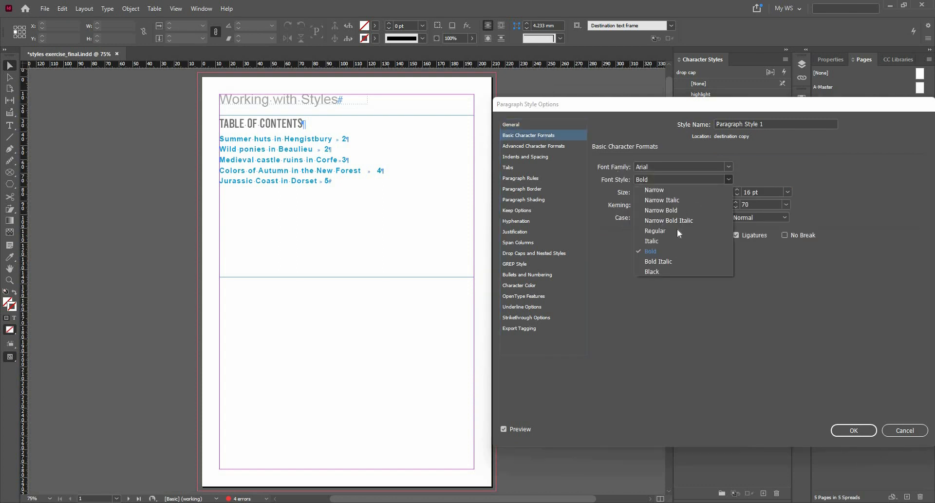
pyautogui.click(677, 231)
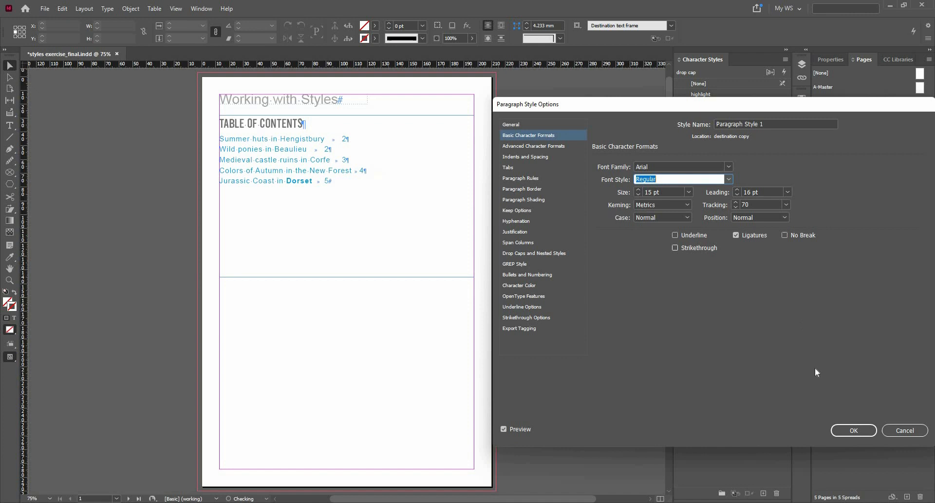
pyautogui.click(853, 431)
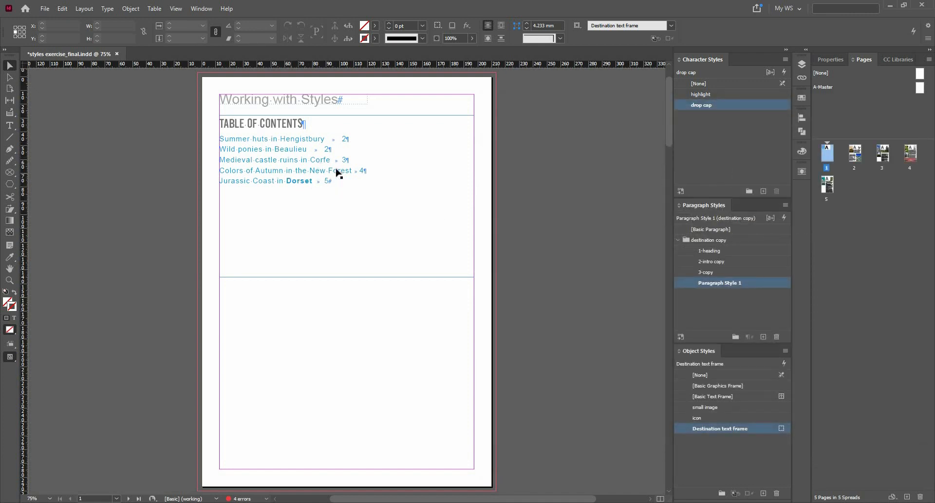
# - Change the parent style of Paragraph Style 1 to [Basic Paragraph]
pyautogui.rightClick(752, 283)
pyautogui.click(779, 289)
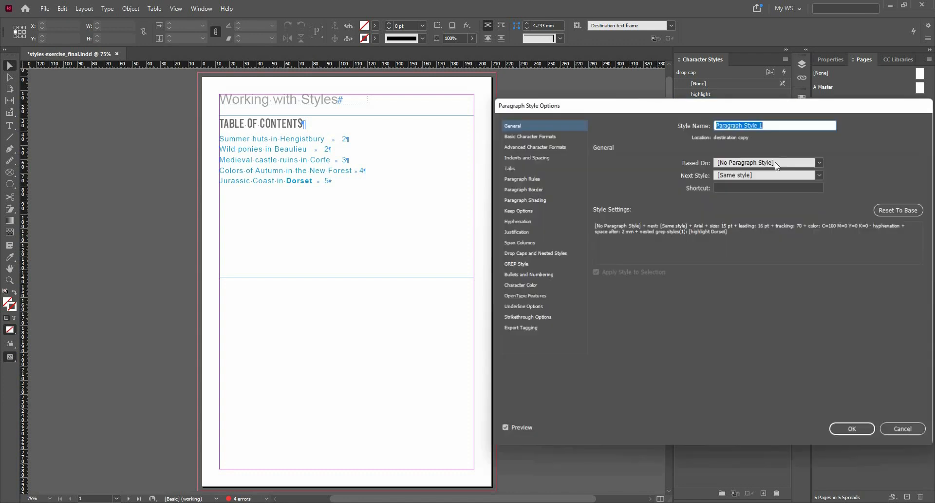
pyautogui.click(818, 165)
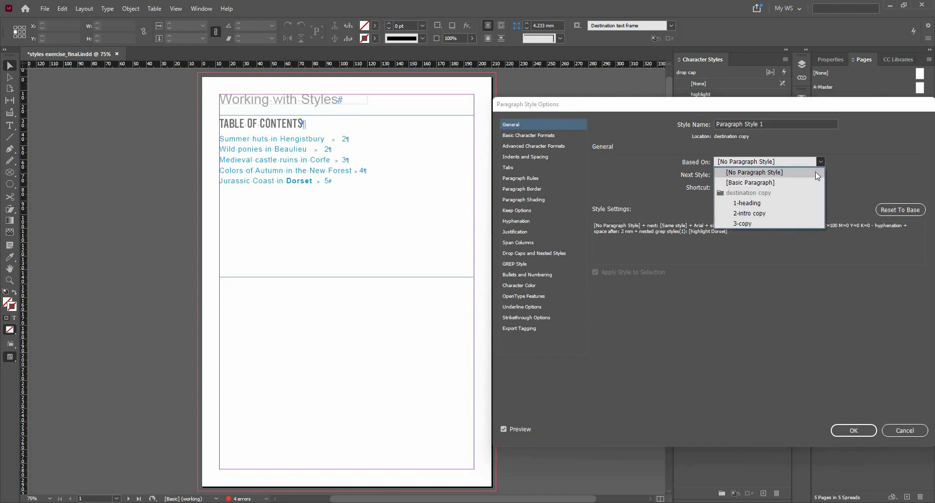
pyautogui.click(816, 172)
pyautogui.click(809, 162)
pyautogui.click(803, 183)
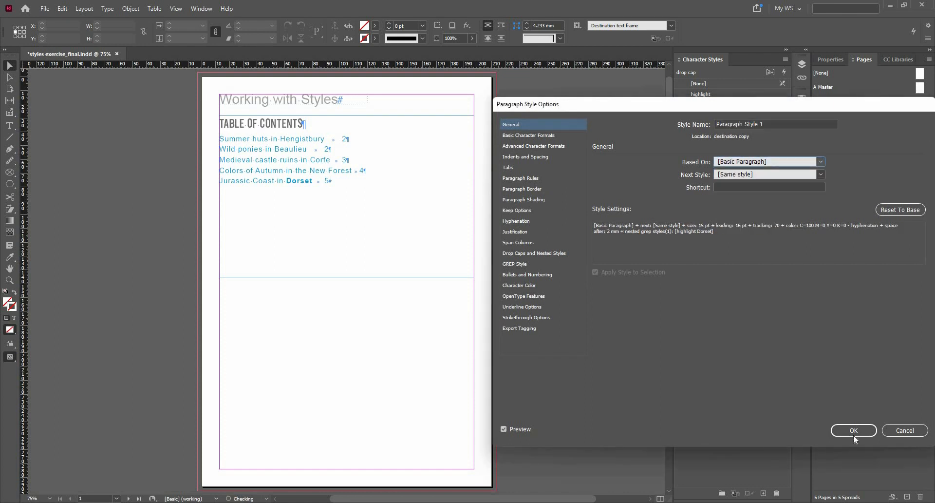
pyautogui.click(853, 432)
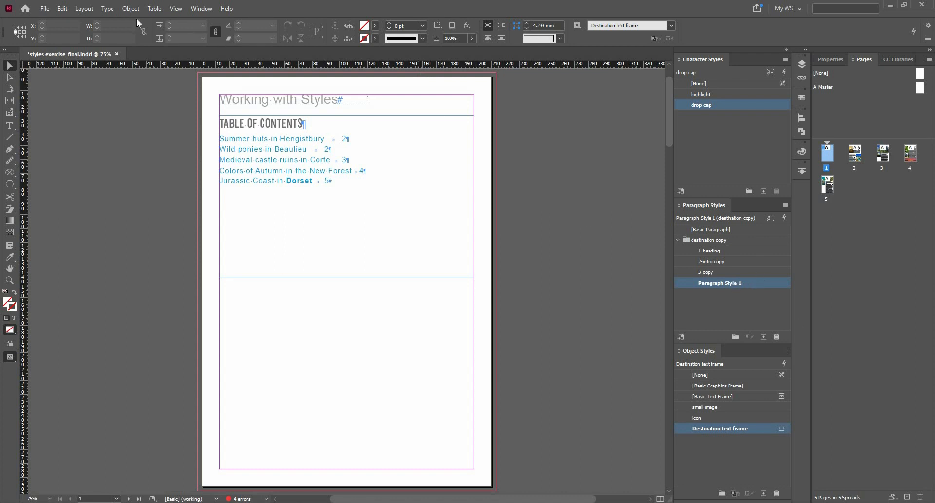
# - Set the table of contents entry style to [No Paragraph Style] and regenerate the table with overset text included
pyautogui.click(85, 8)
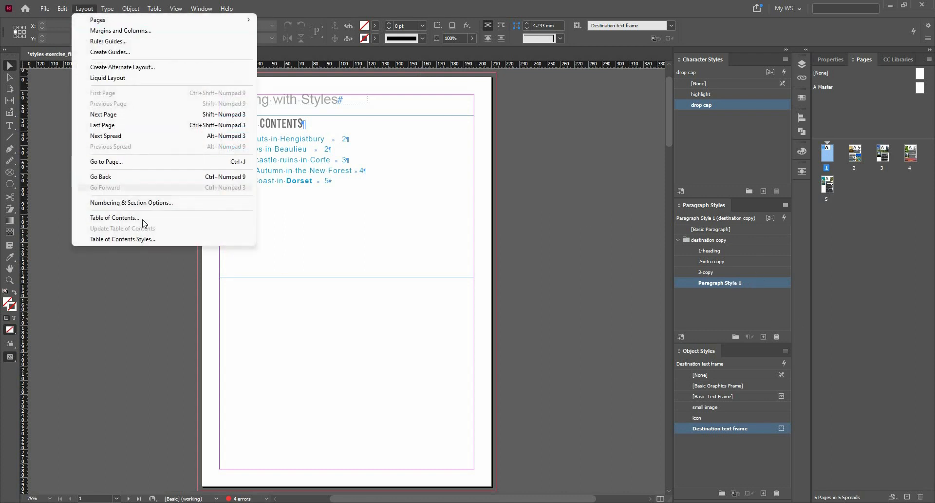
pyautogui.click(143, 219)
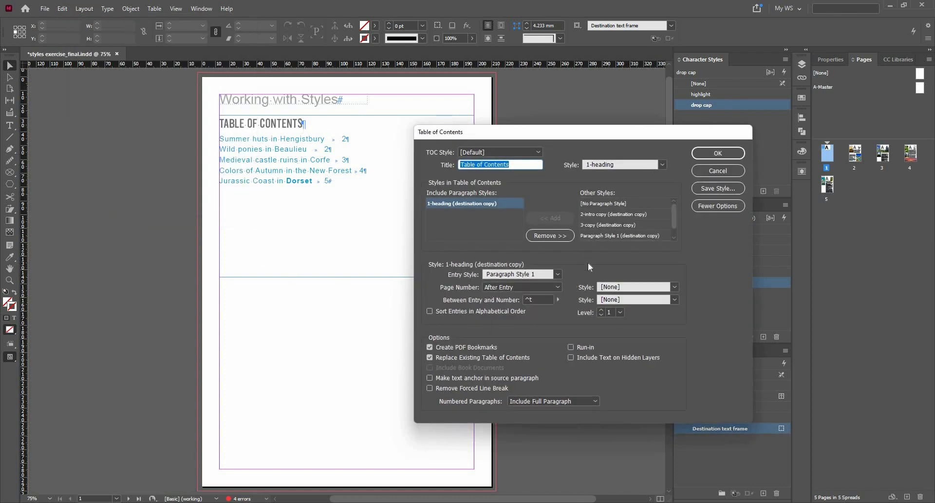
pyautogui.click(558, 274)
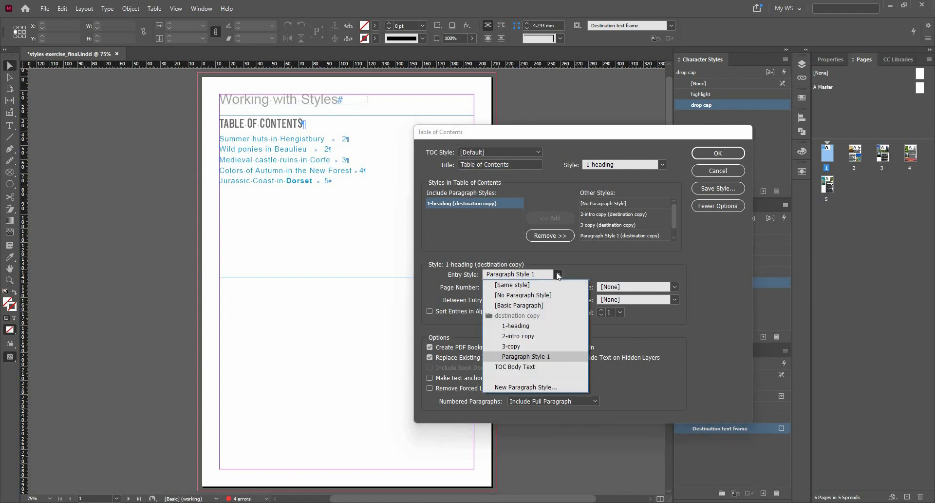
pyautogui.click(535, 295)
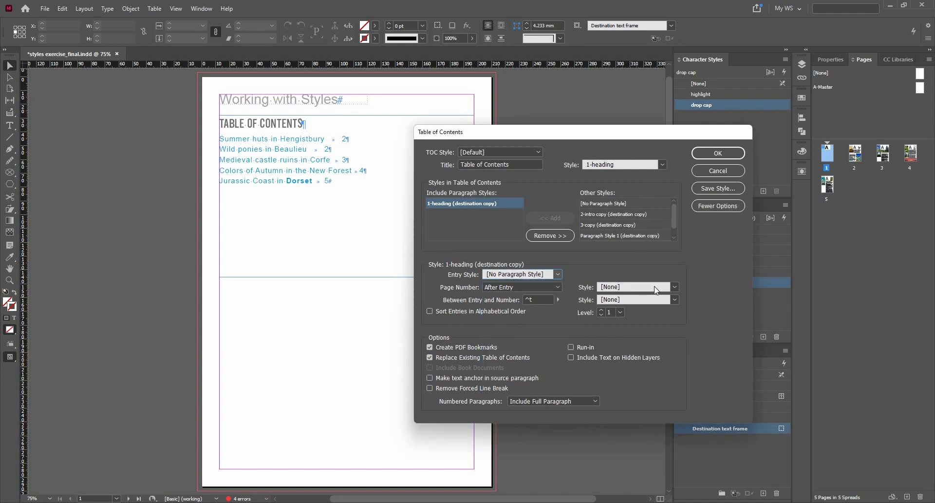
pyautogui.click(712, 154)
pyautogui.click(615, 294)
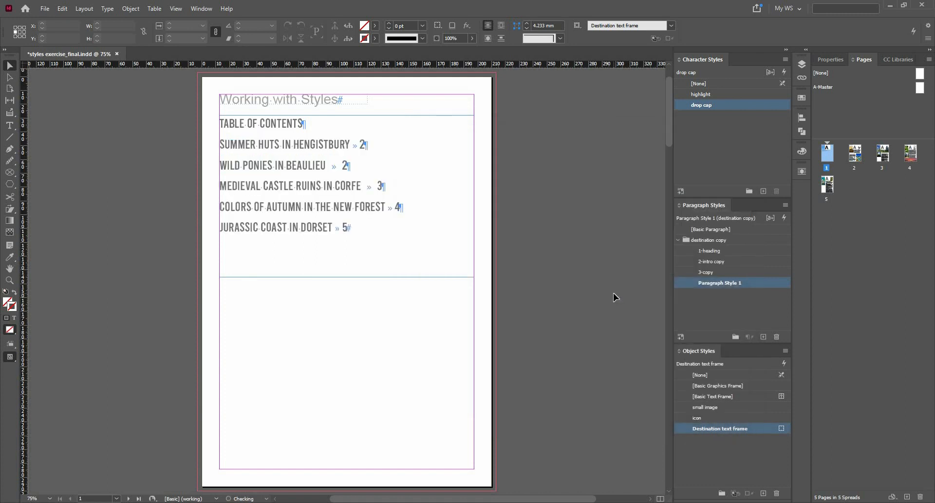
# - Regenerate the table of contents again, keeping [No Paragraph Style] as entry style and including overset text
pyautogui.click(94, 10)
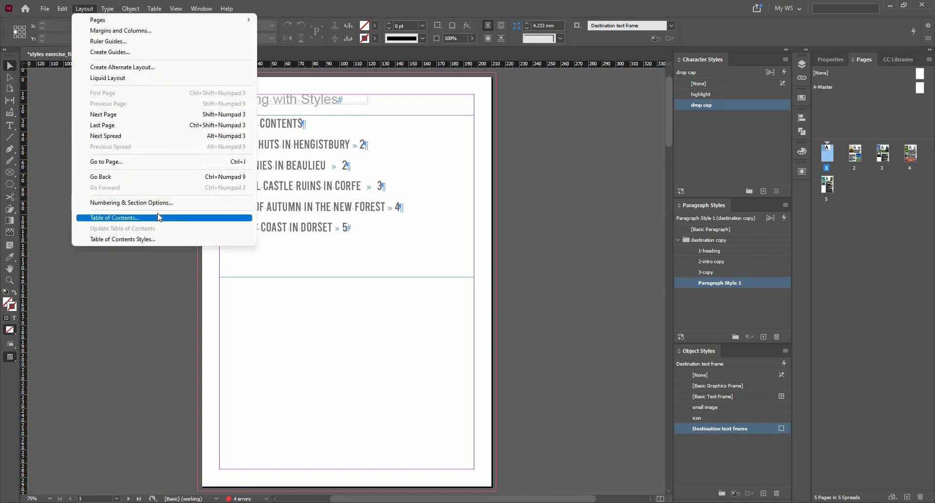
pyautogui.click(154, 217)
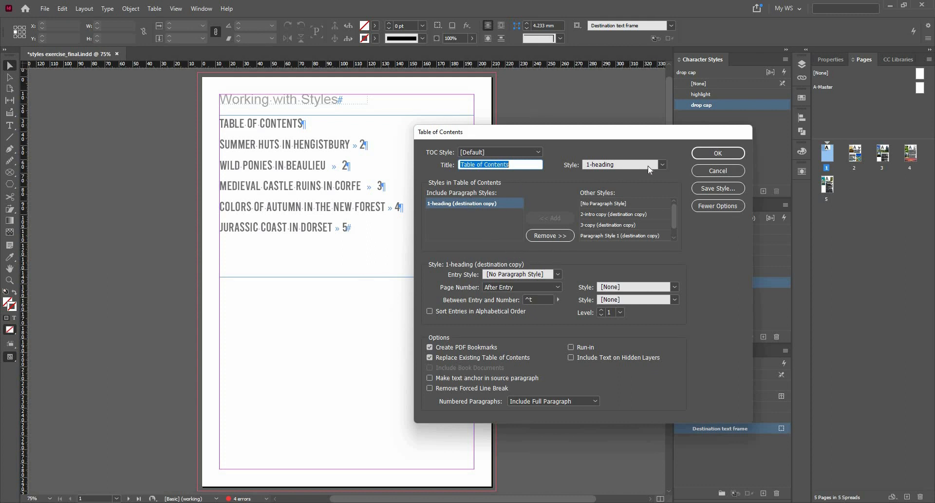
pyautogui.click(558, 275)
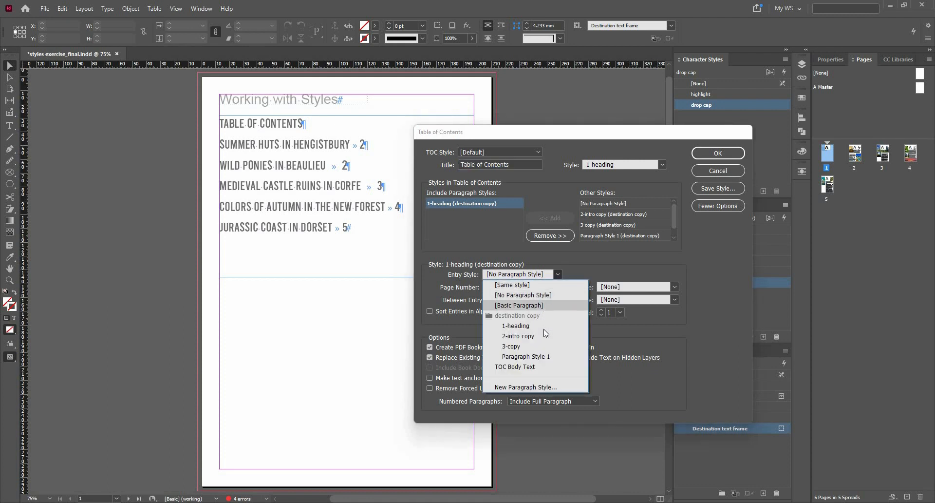
pyautogui.click(535, 295)
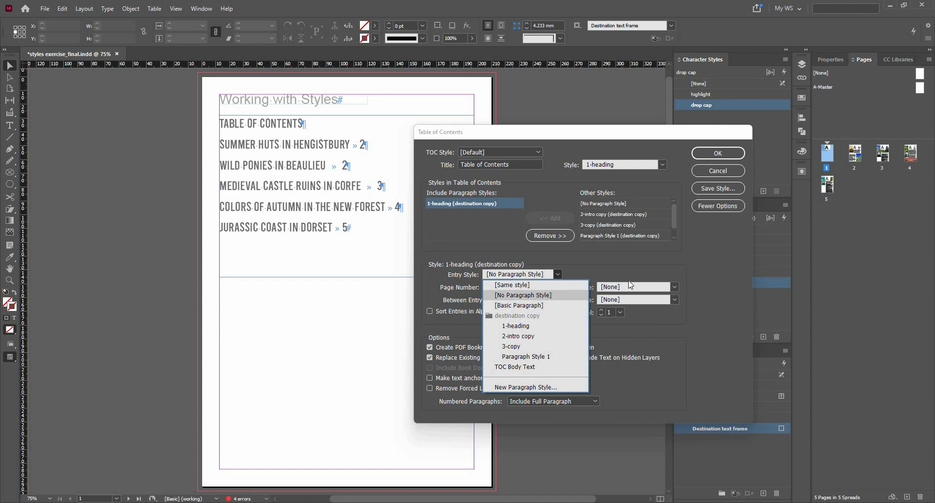
pyautogui.click(732, 151)
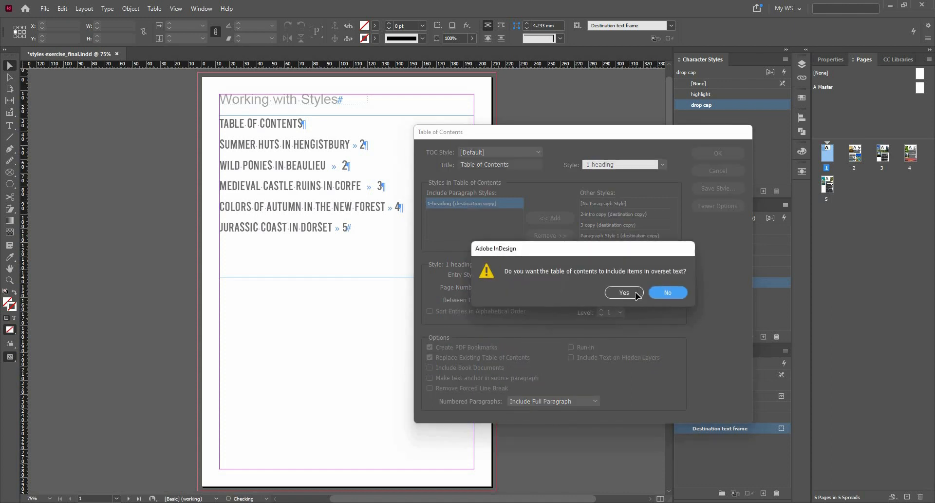
pyautogui.click(635, 291)
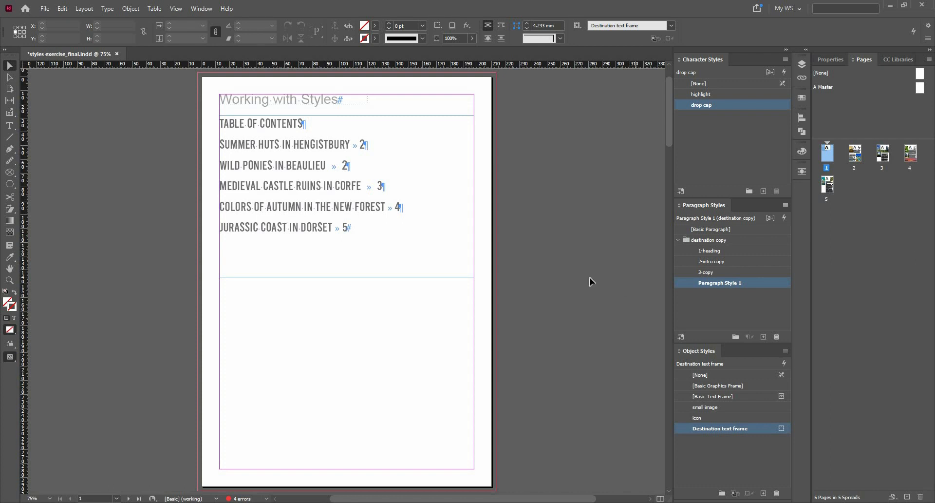
# - Check the basic character formats of Paragraph Style 1
pyautogui.rightClick(741, 283)
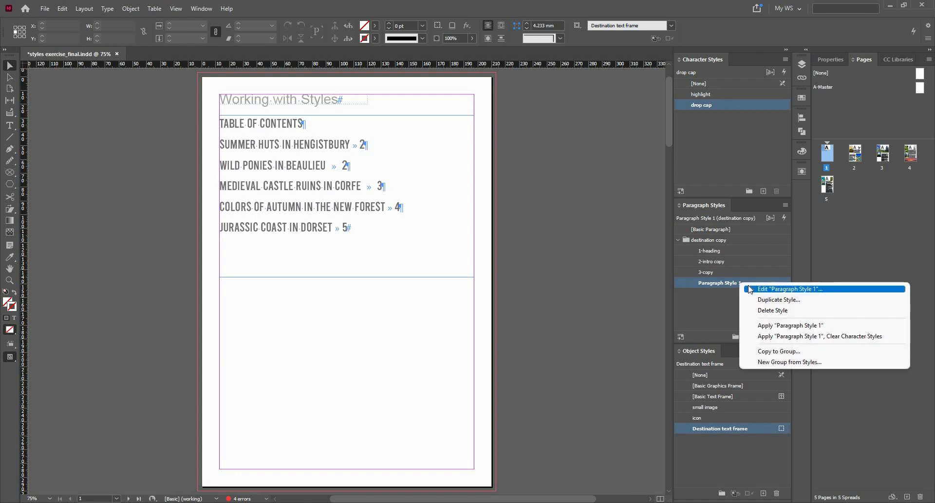
pyautogui.click(750, 289)
pyautogui.click(540, 136)
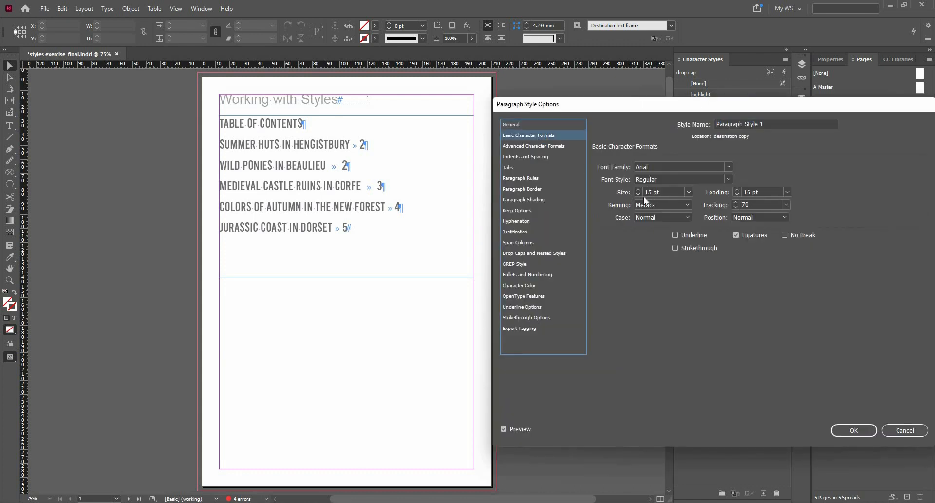
pyautogui.click(841, 426)
# - Set the table of contents entry style to Paragraph Style 1, keep the page number style at [None], and regenerate it with overset text included
pyautogui.click(84, 9)
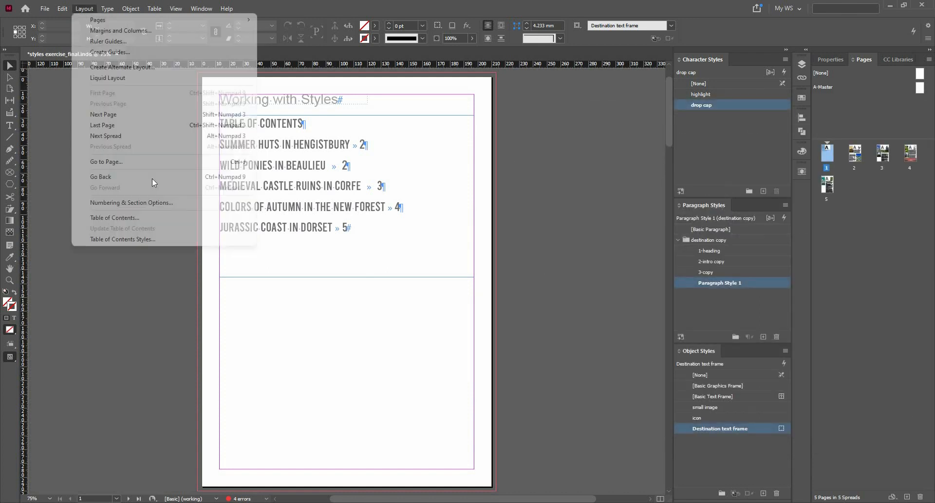
pyautogui.click(161, 218)
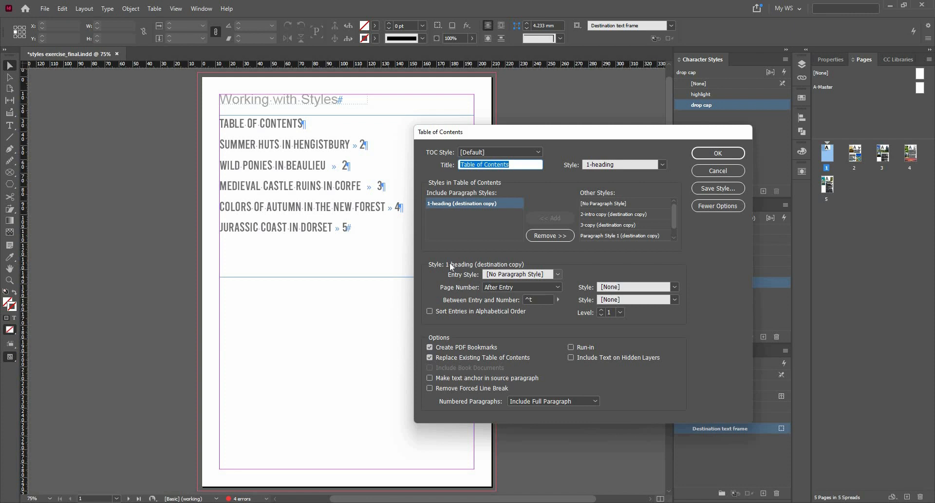
pyautogui.click(558, 275)
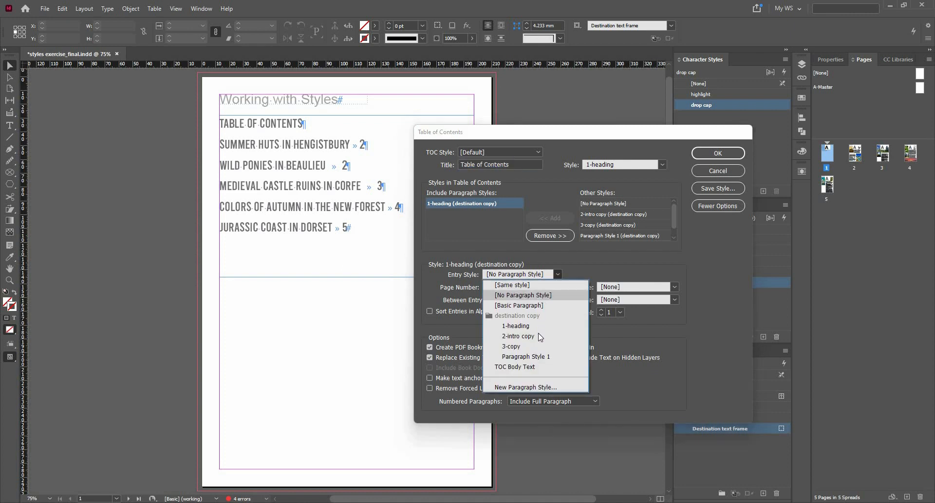
pyautogui.click(536, 357)
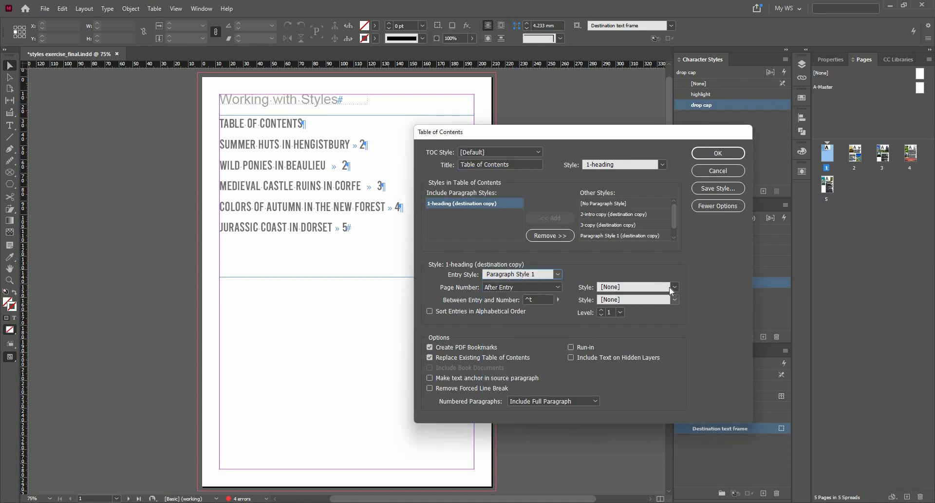
pyautogui.click(674, 287)
pyautogui.click(669, 298)
pyautogui.click(674, 287)
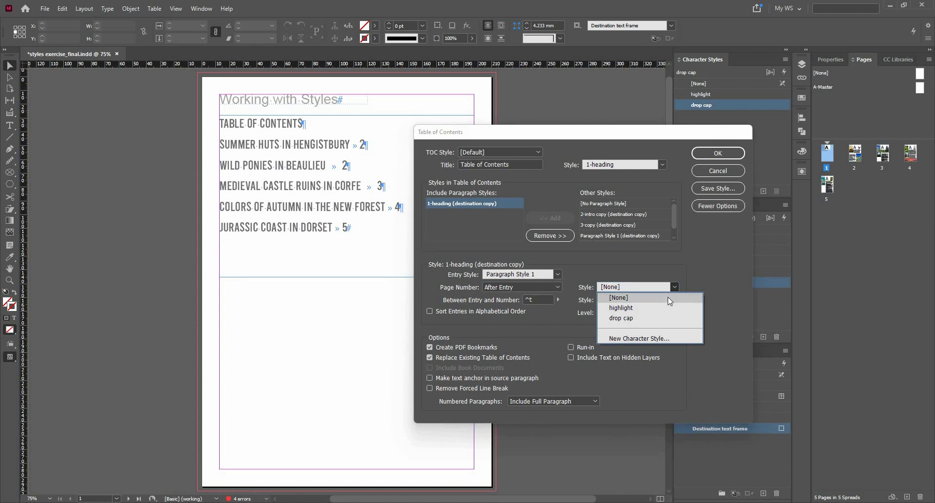
pyautogui.click(676, 269)
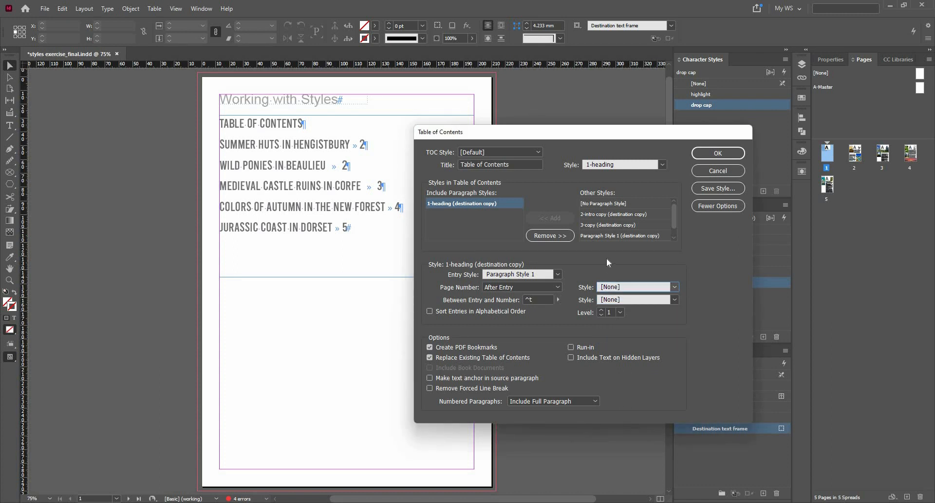
pyautogui.click(718, 153)
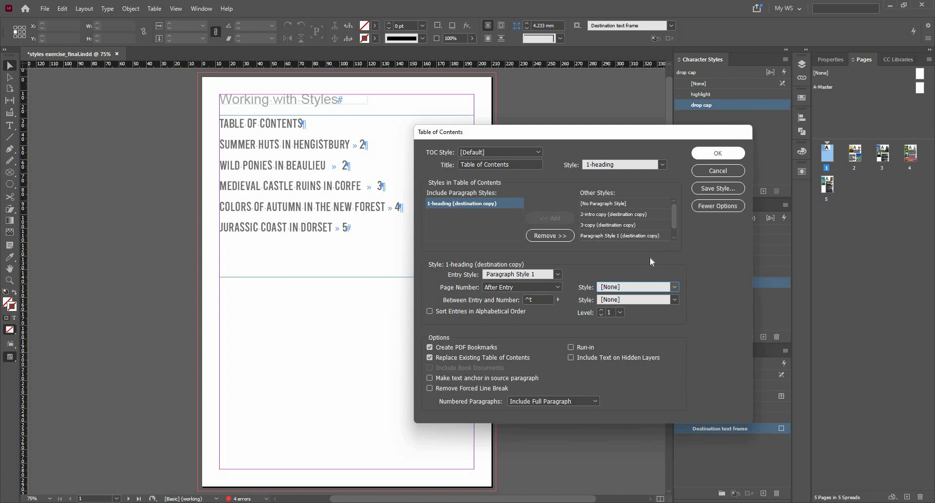
pyautogui.click(624, 292)
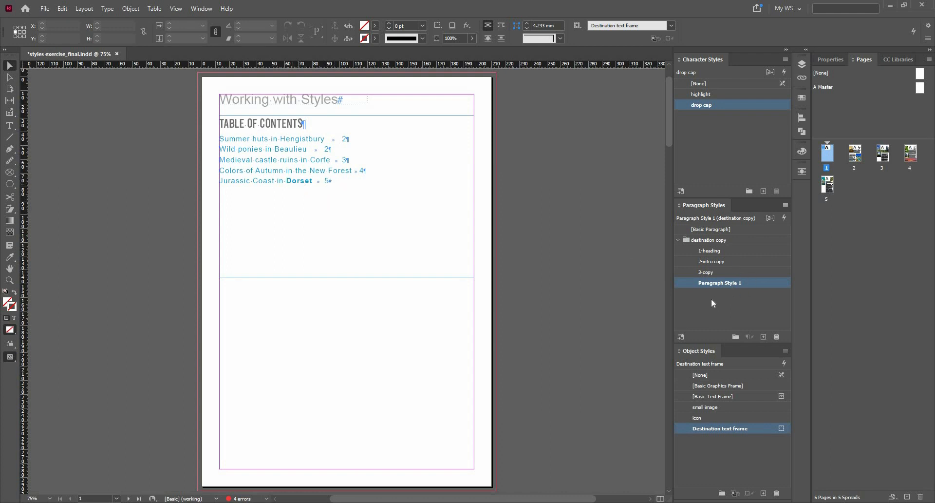
# - Change the style that Paragraph Style 1 is based on to [No Paragraph Style]
pyautogui.rightClick(749, 284)
pyautogui.click(764, 291)
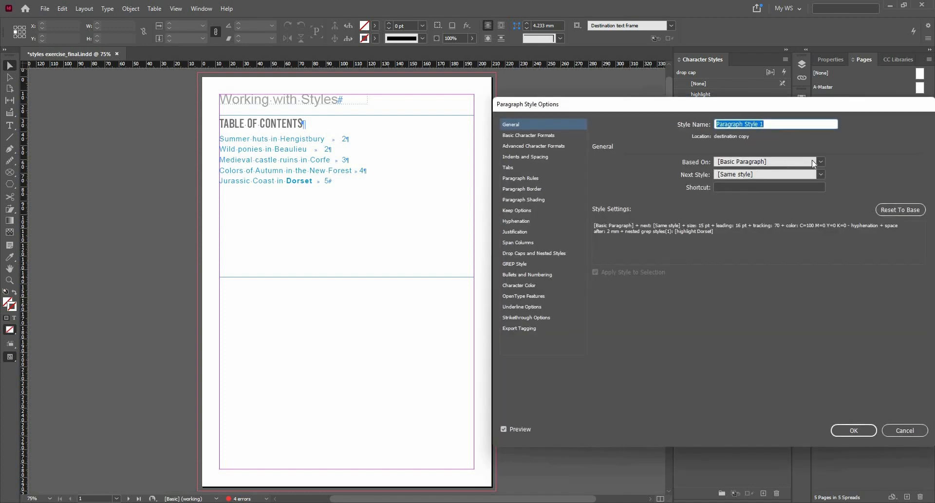
pyautogui.click(821, 161)
pyautogui.click(807, 173)
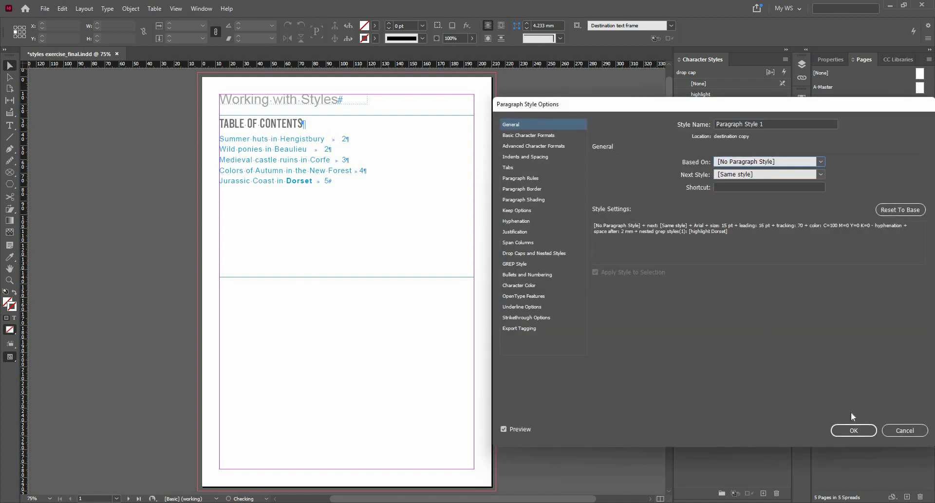
pyautogui.click(864, 432)
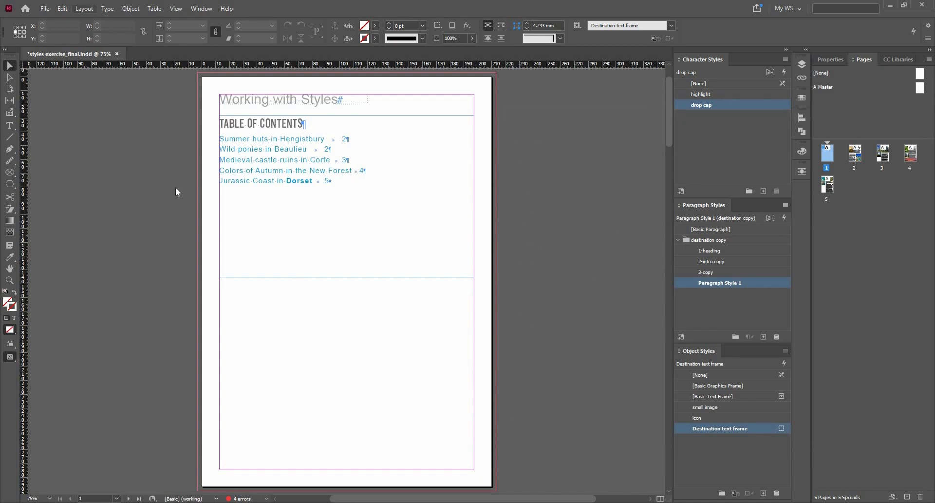
# - Review the entry style and page number style in the table of contents settings without changing them
pyautogui.hotkey('alt', 'l')
pyautogui.press('Return')
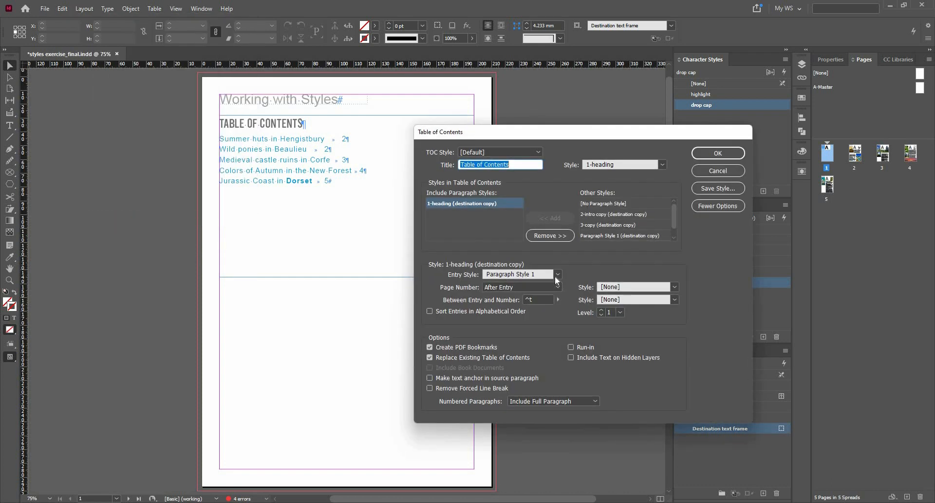
pyautogui.click(674, 286)
pyautogui.click(550, 274)
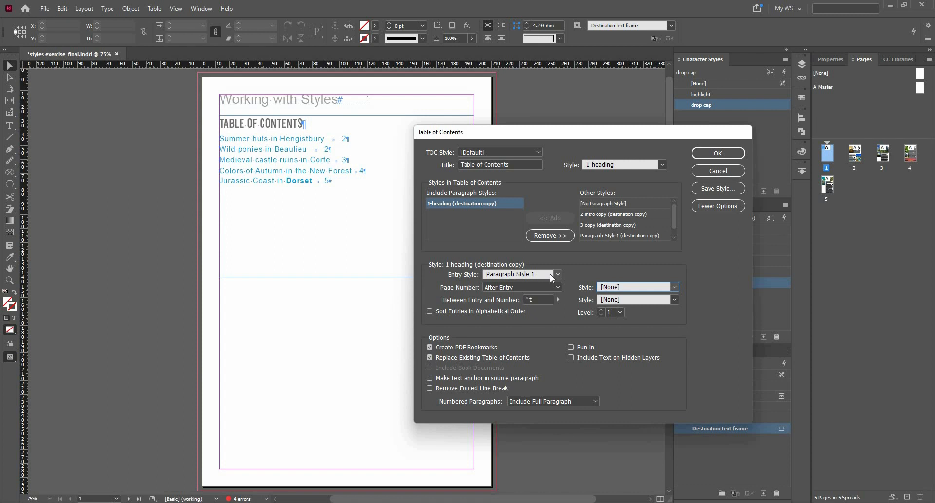
pyautogui.click(710, 171)
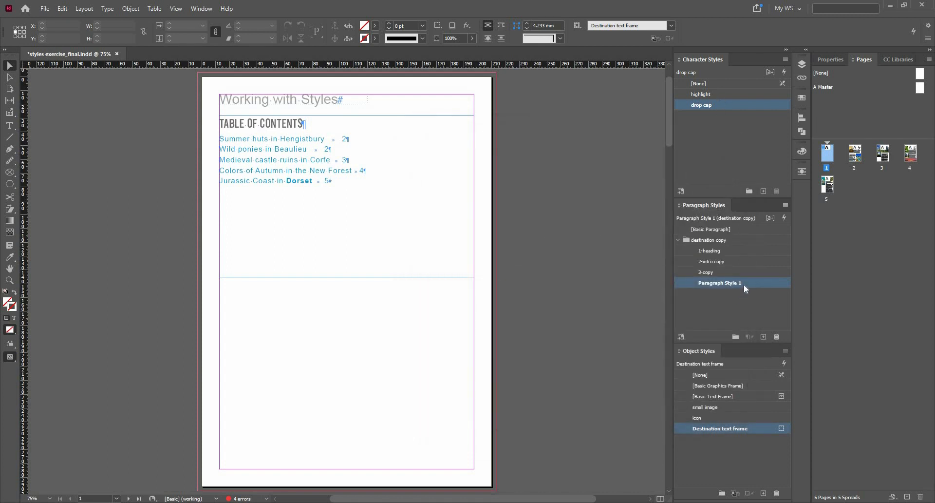
# - Turn on the rule above in Paragraph Style 1 and set the rule's color to [None]
pyautogui.rightClick(745, 287)
pyautogui.click(750, 291)
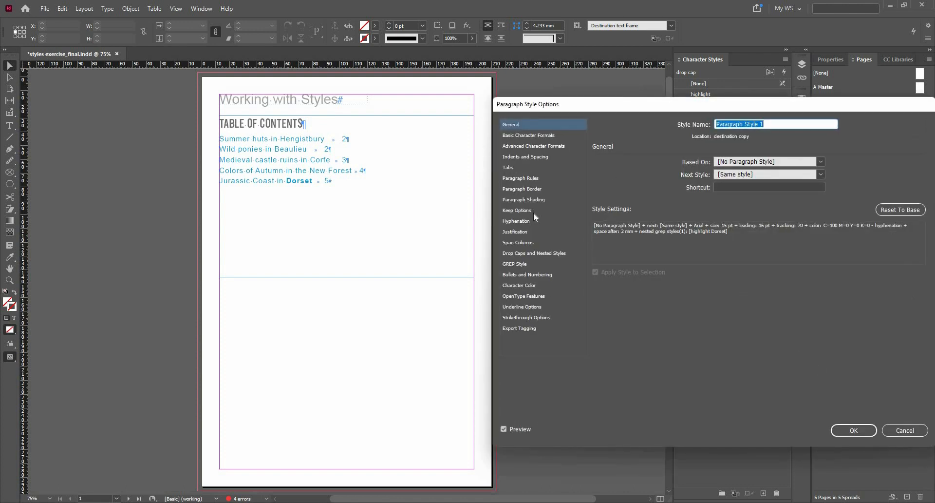
pyautogui.click(530, 156)
pyautogui.click(530, 146)
pyautogui.click(531, 135)
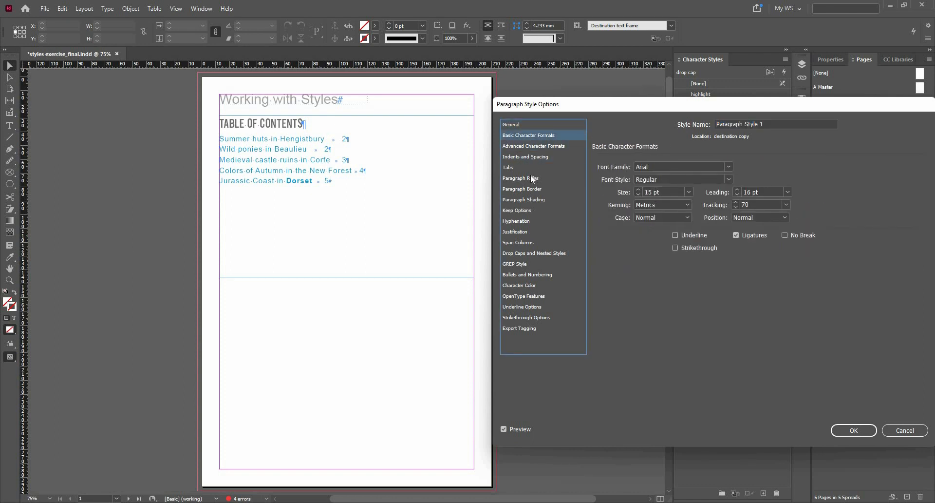
pyautogui.click(533, 178)
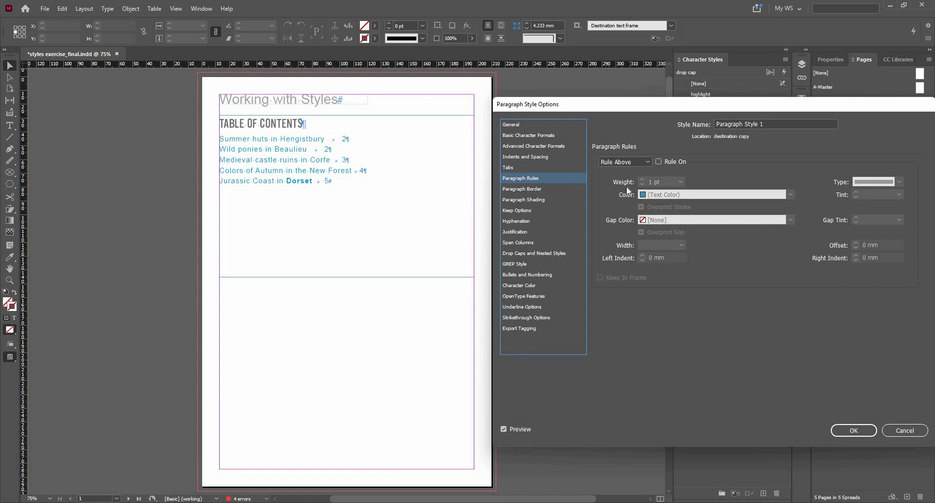
pyautogui.click(660, 161)
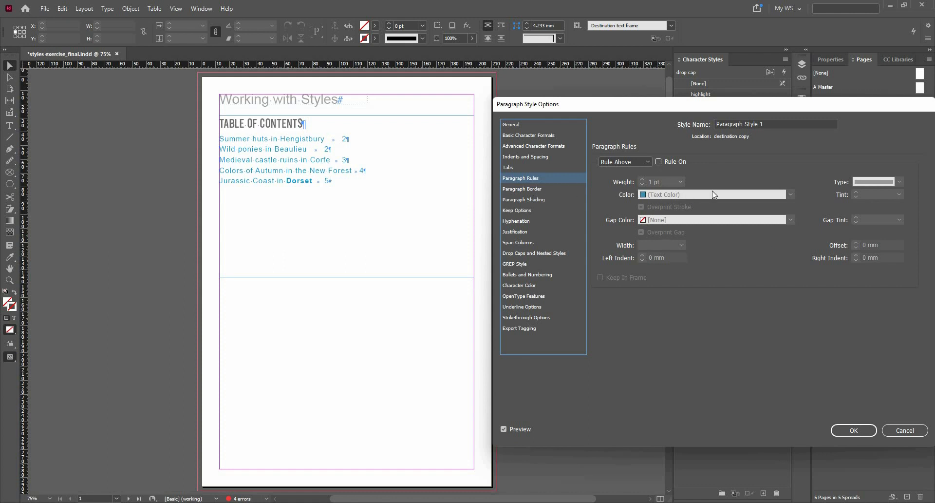
pyautogui.click(779, 197)
pyautogui.click(699, 226)
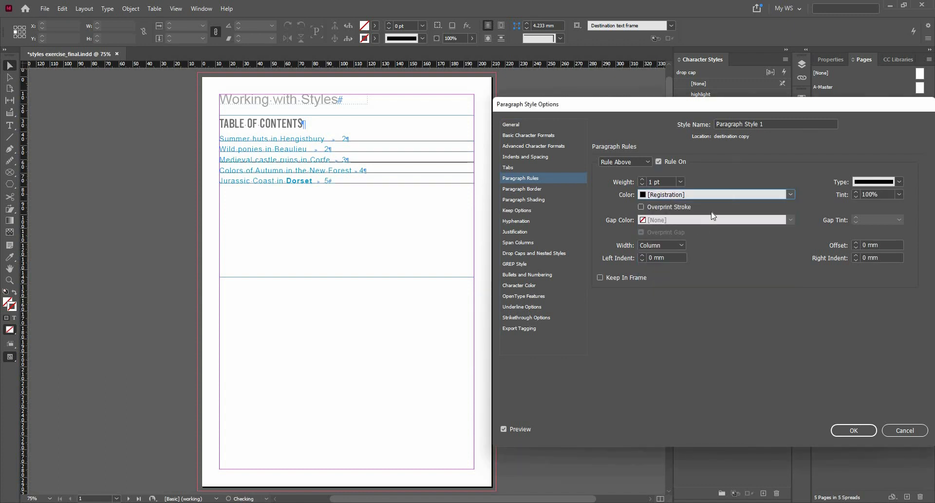
pyautogui.click(785, 197)
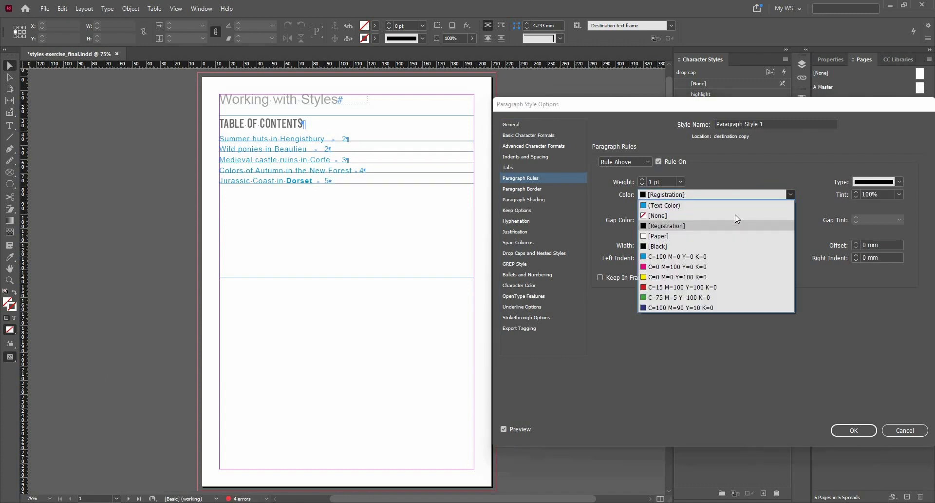
pyautogui.click(736, 215)
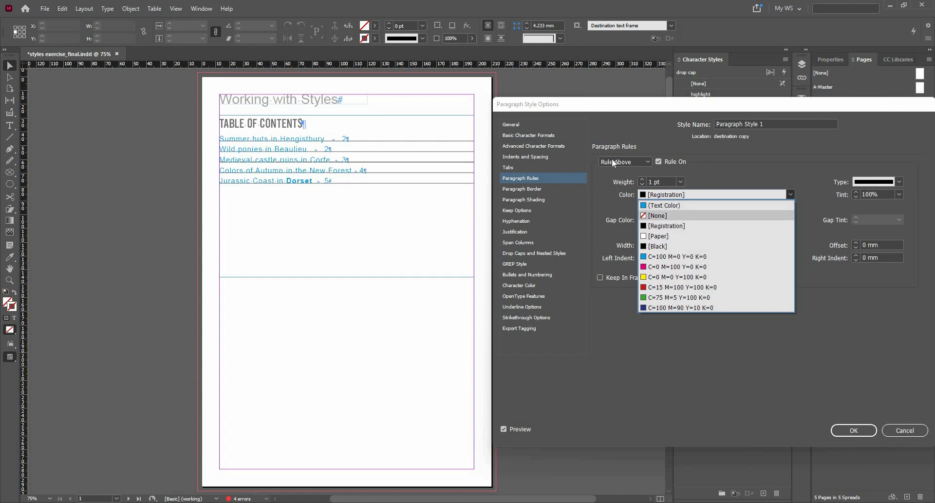
# - Set the character color of Paragraph Style 1 to [Black]
pyautogui.click(567, 189)
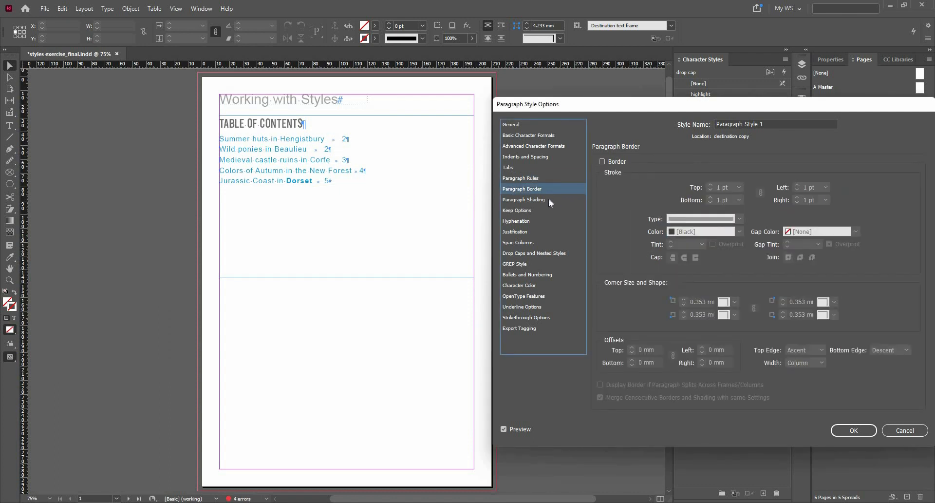
pyautogui.click(548, 199)
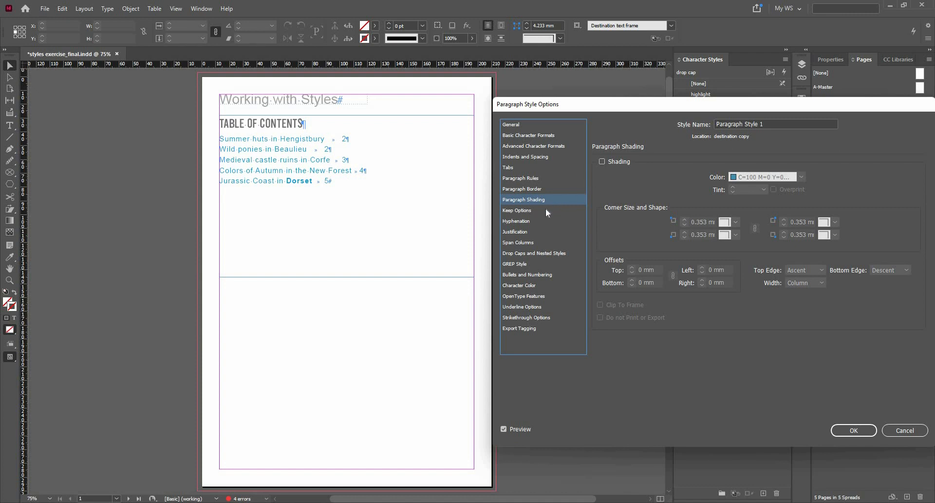
pyautogui.click(531, 285)
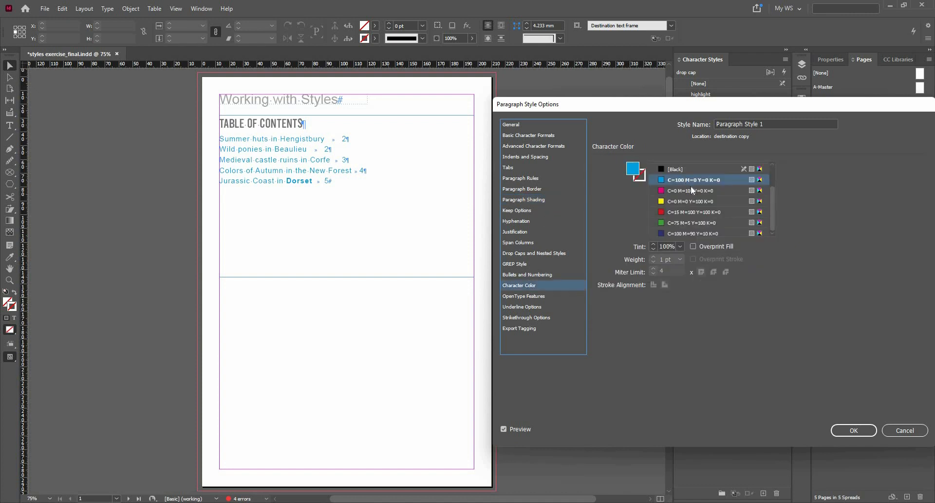
pyautogui.scroll(2, 695, 196)
pyautogui.click(694, 195)
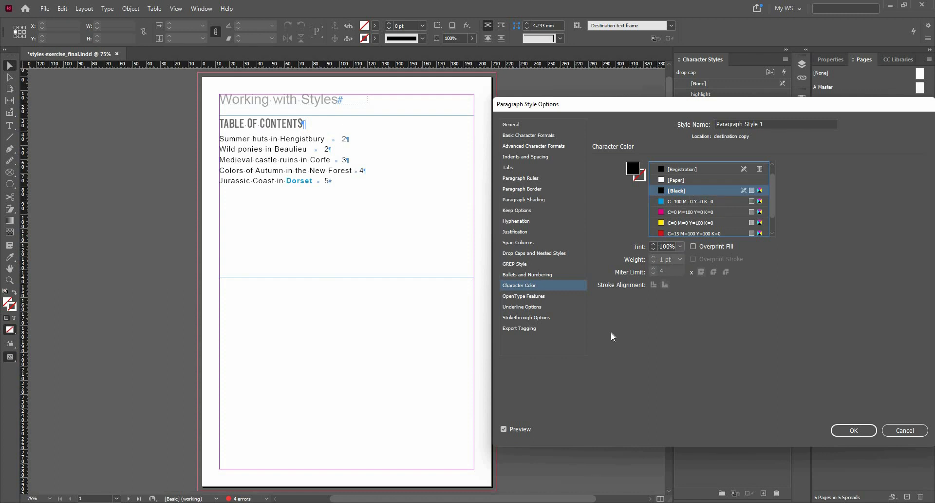
# - Base Paragraph Style 1 on [Basic Paragraph]
pyautogui.click(543, 126)
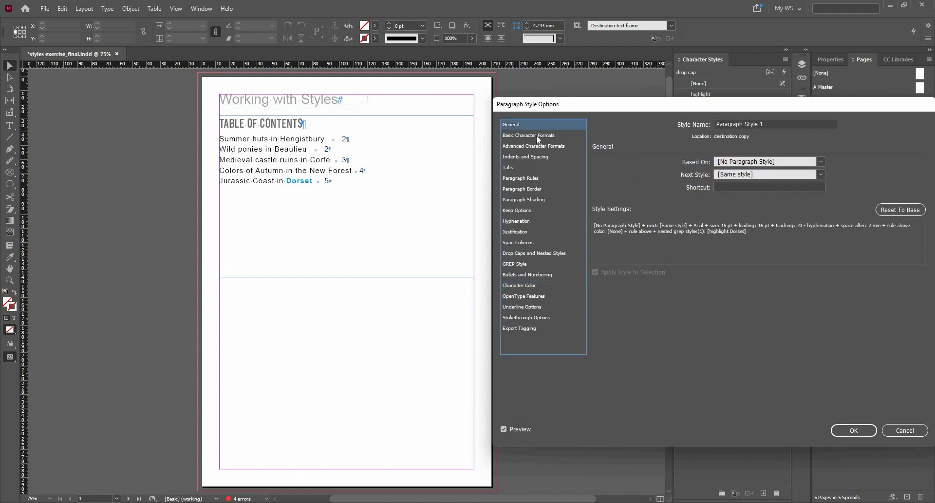
pyautogui.click(821, 161)
pyautogui.click(800, 180)
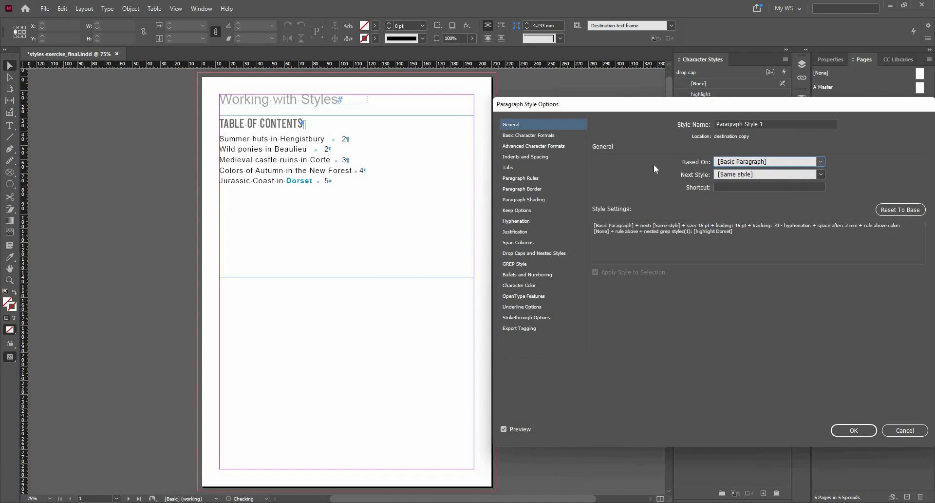
pyautogui.click(541, 135)
pyautogui.click(542, 124)
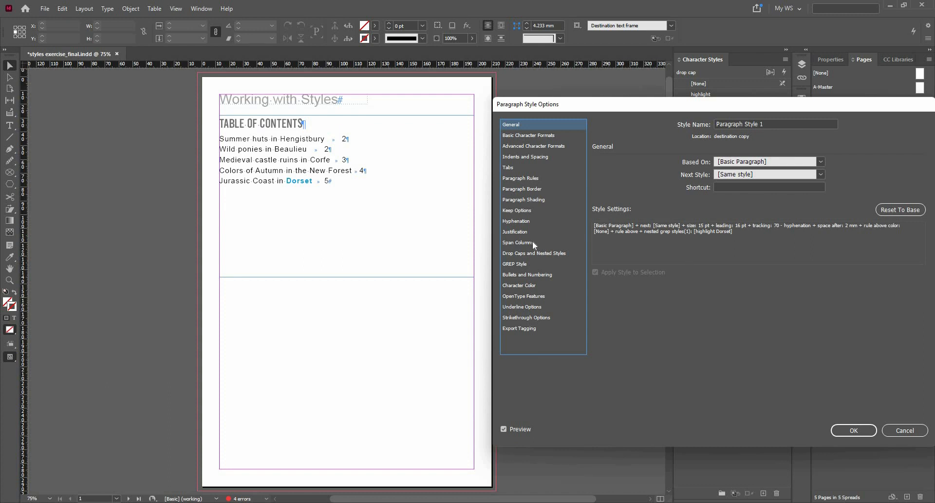
# - Delete the GREP style that applies highlight to the text Dorset and save the changes to Paragraph Style 1
pyautogui.click(519, 262)
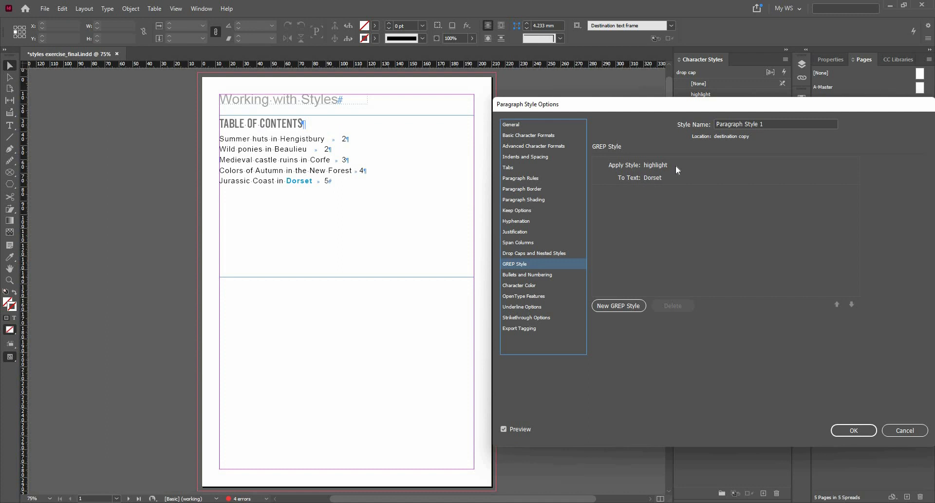
pyautogui.click(676, 165)
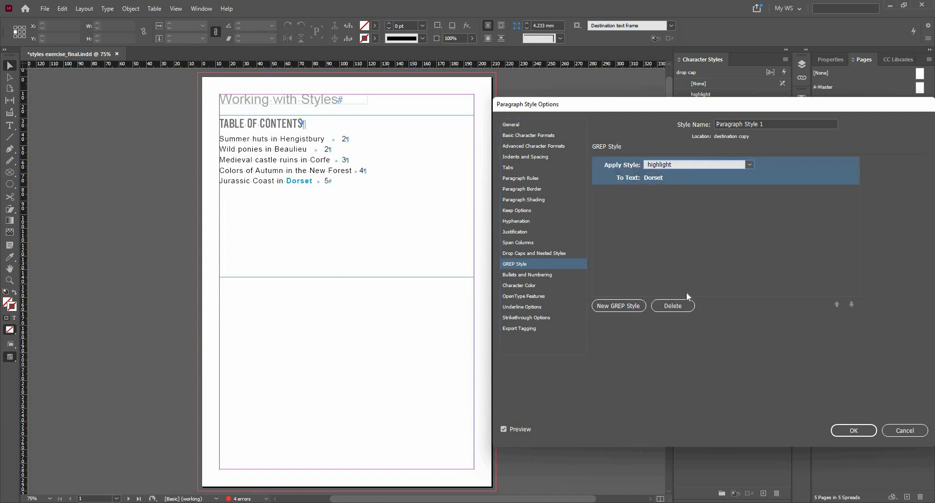
pyautogui.click(689, 305)
pyautogui.click(685, 306)
pyautogui.click(853, 431)
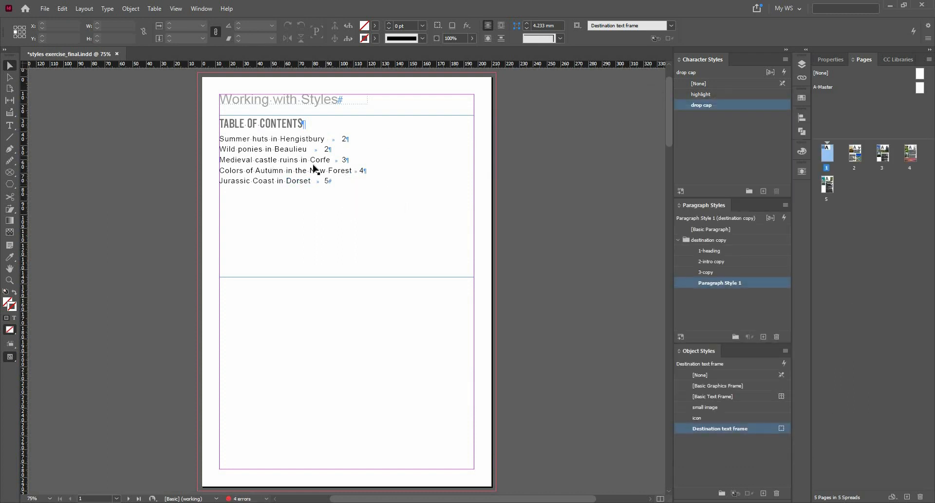
# - Set the table of contents page numbers to Before Entry and regenerate the table with overset text included
pyautogui.click(317, 182)
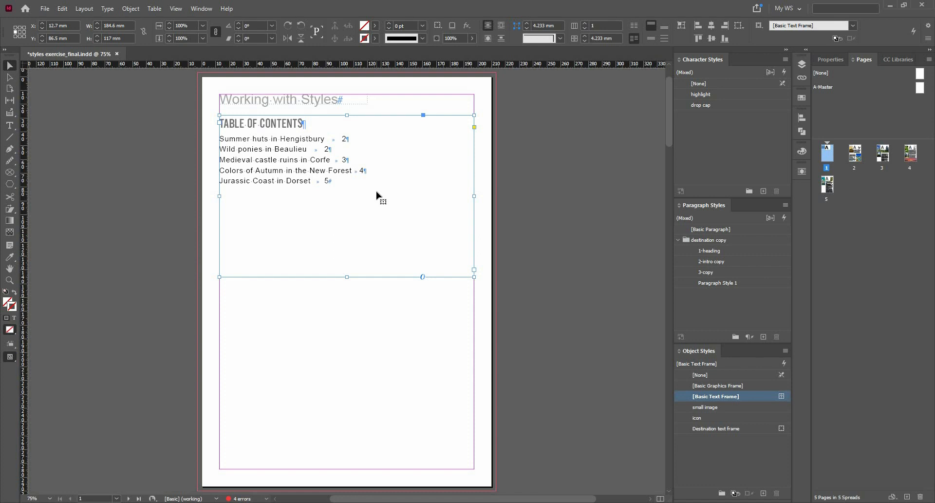
pyautogui.click(85, 8)
pyautogui.click(126, 217)
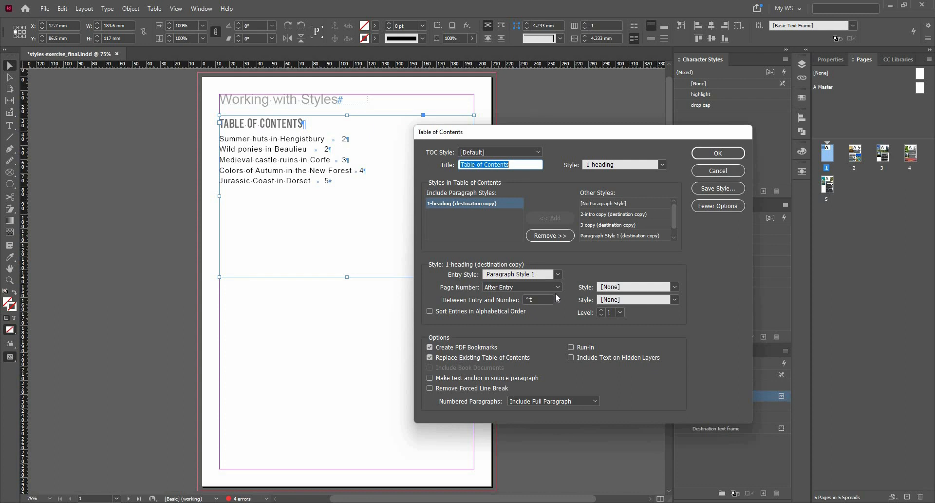
pyautogui.click(535, 288)
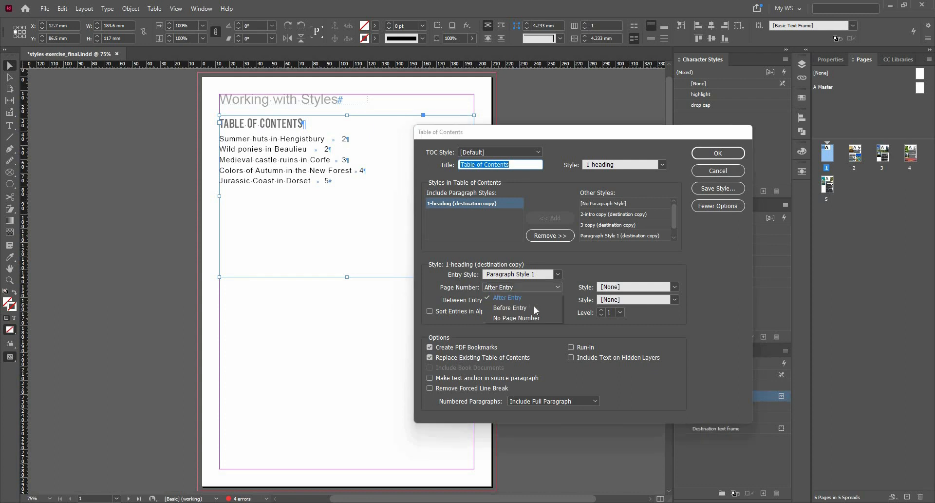
pyautogui.click(545, 319)
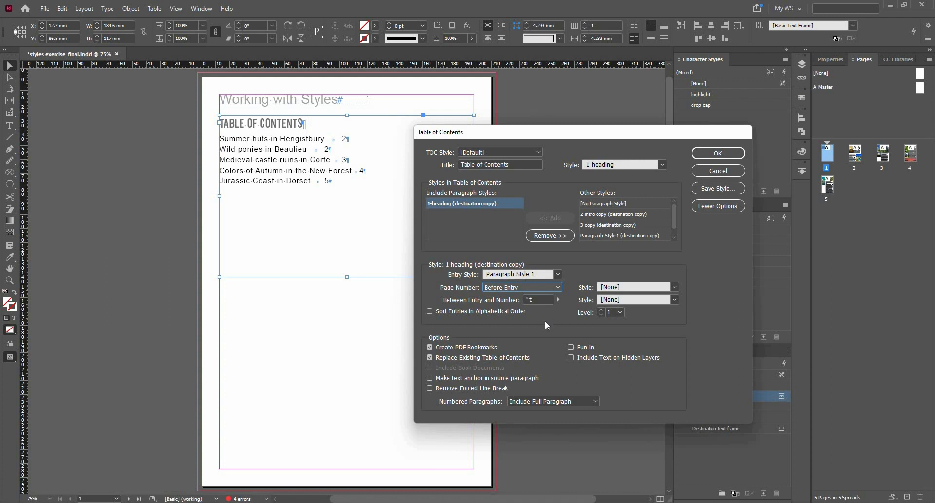
pyautogui.click(559, 299)
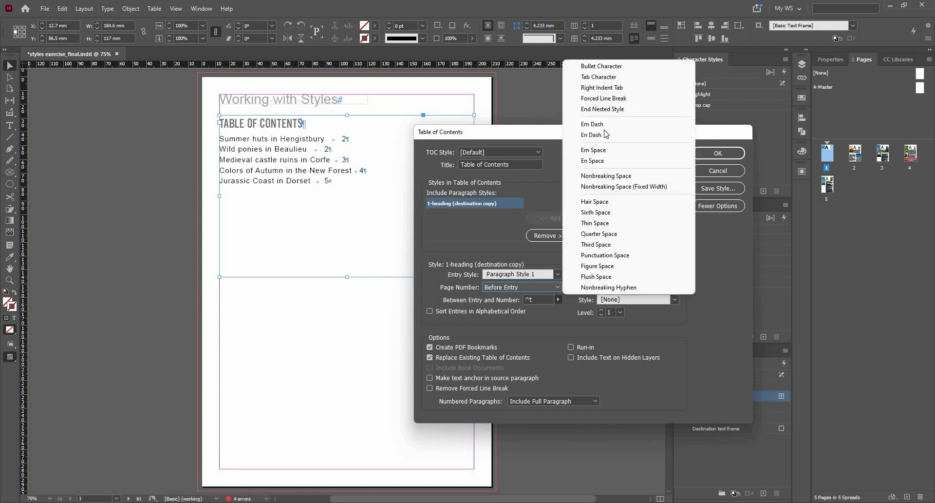
pyautogui.click(571, 311)
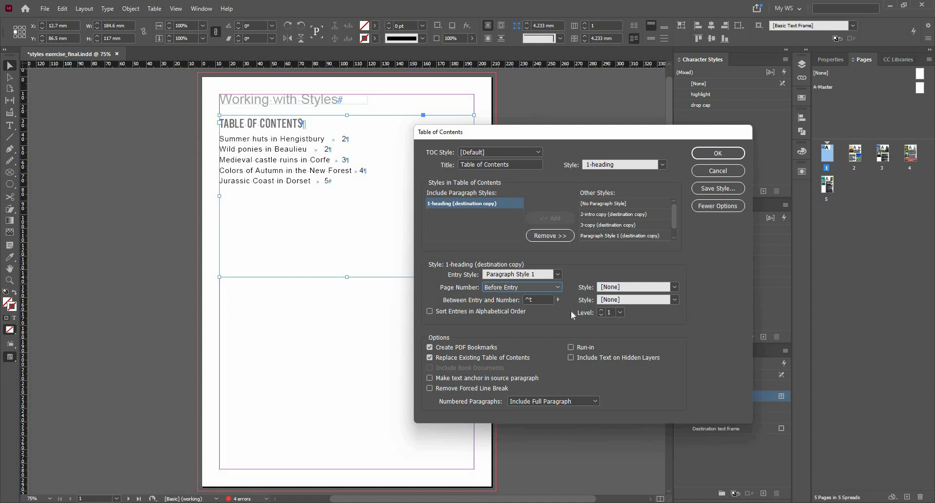
pyautogui.click(731, 153)
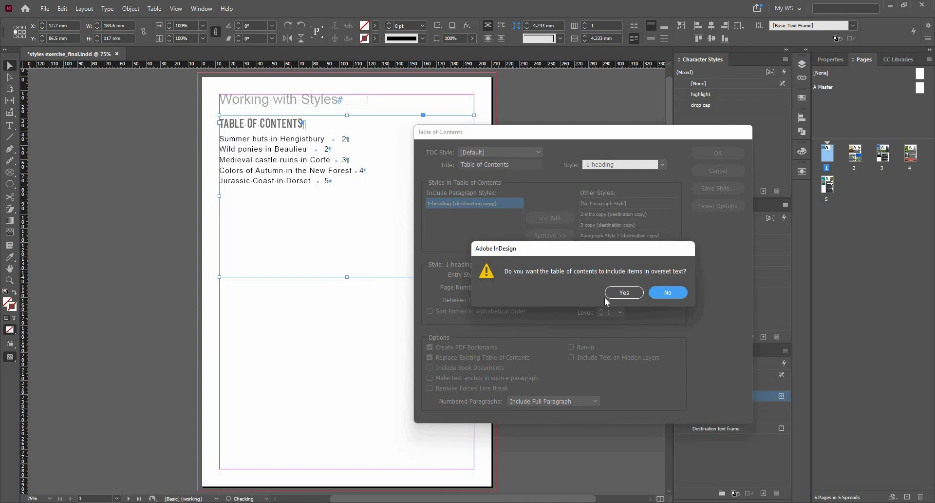
pyautogui.click(623, 296)
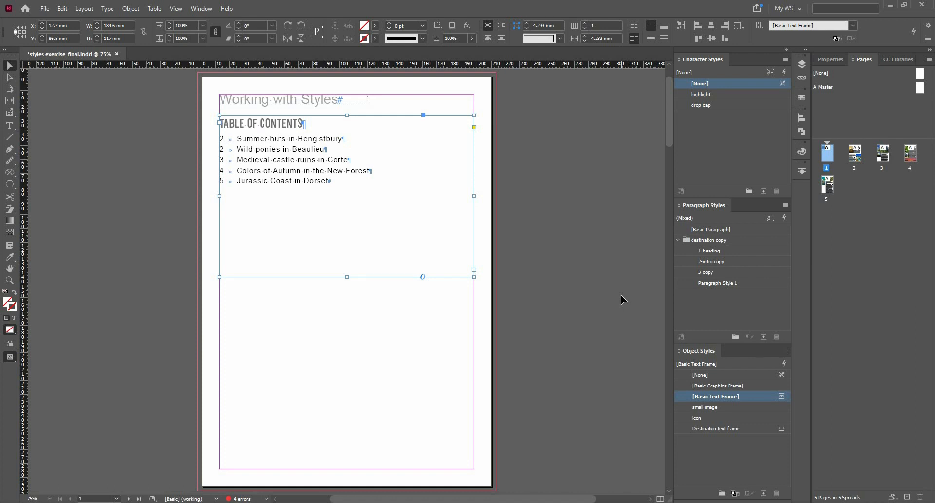
# - Switch to Preview mode and indent the table of contents entry titles with a left-justified tab stop at about 43 mm
pyautogui.press('w')
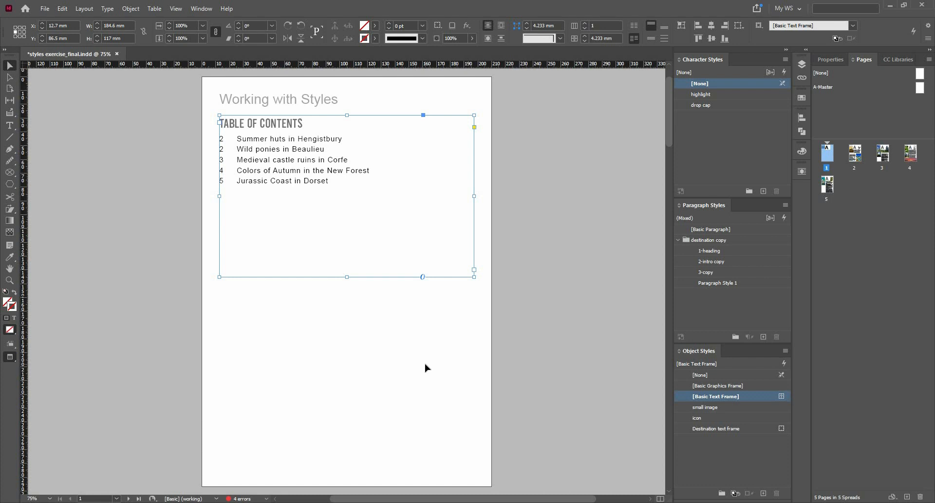
pyautogui.hotkey('ctrl', 'shift', 't')
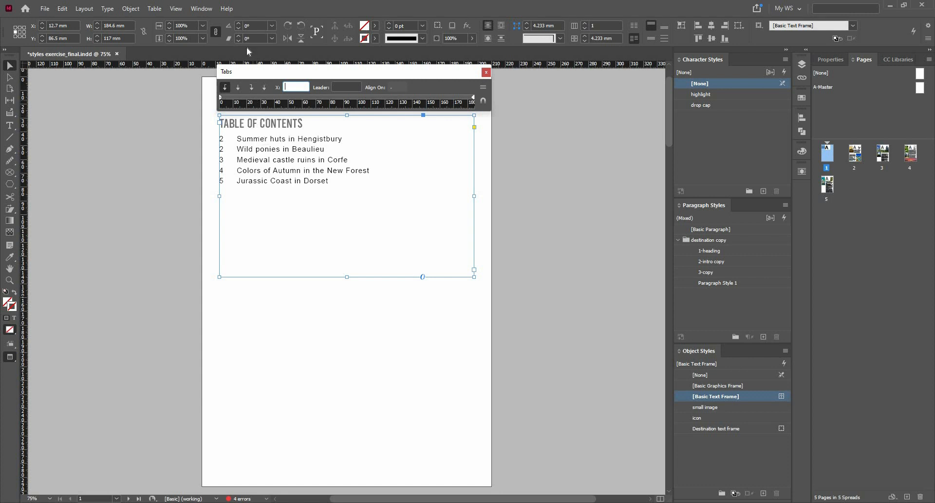
pyautogui.click(255, 100)
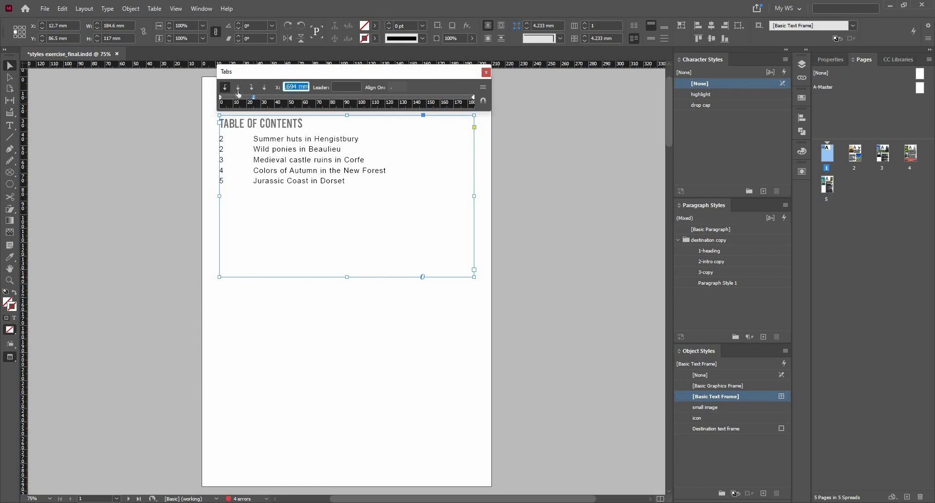
pyautogui.click(251, 87)
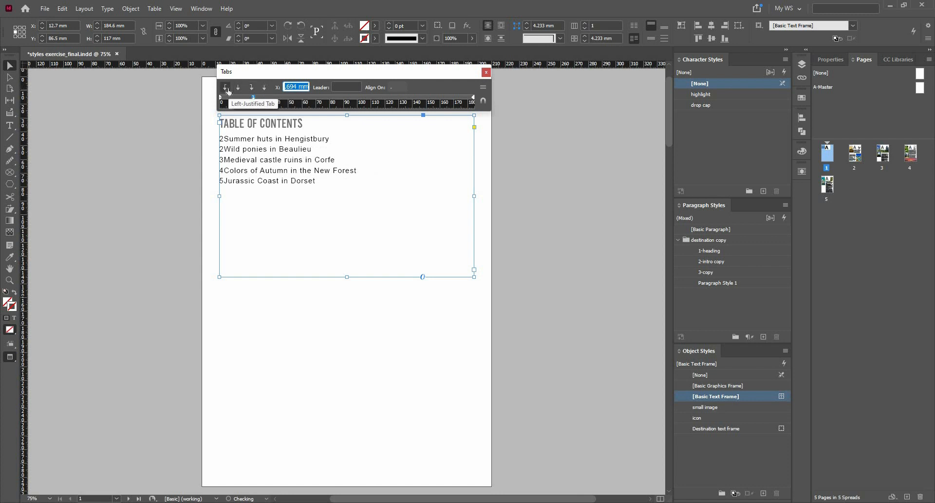
pyautogui.click(225, 88)
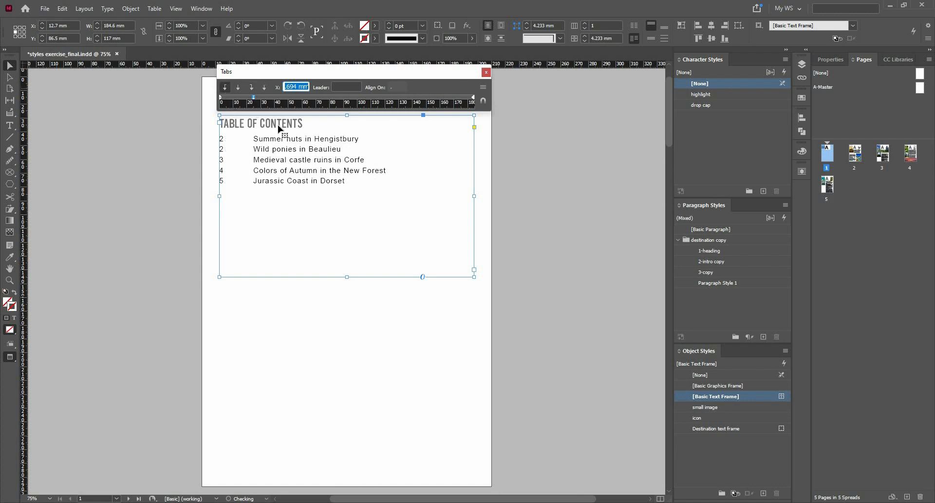
pyautogui.click(292, 99)
pyautogui.moveTo(291, 99)
pyautogui.mouseDown()
pyautogui.moveTo(256, 102)
pyautogui.moveTo(278, 102)
pyautogui.mouseUp()
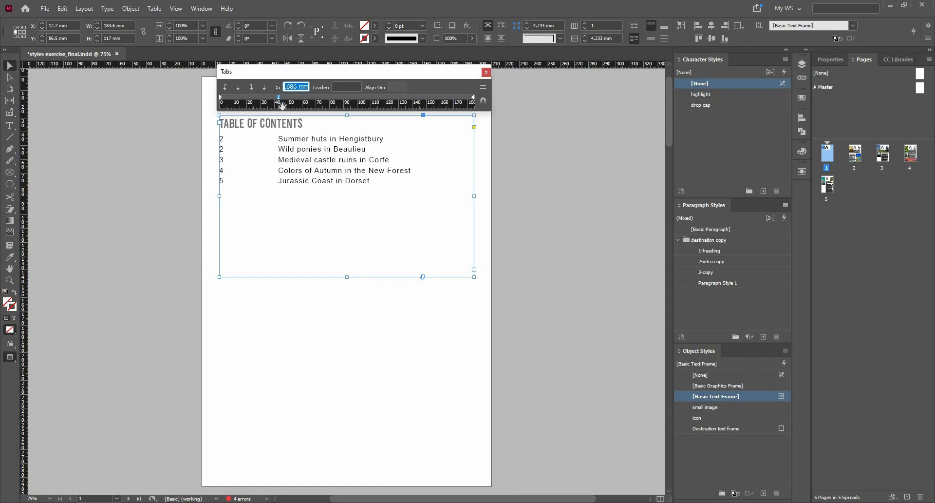
# - In the table of contents settings, place page numbers After Entry and use only a Right Indent Tab (^y) between entry and number
pyautogui.click(91, 9)
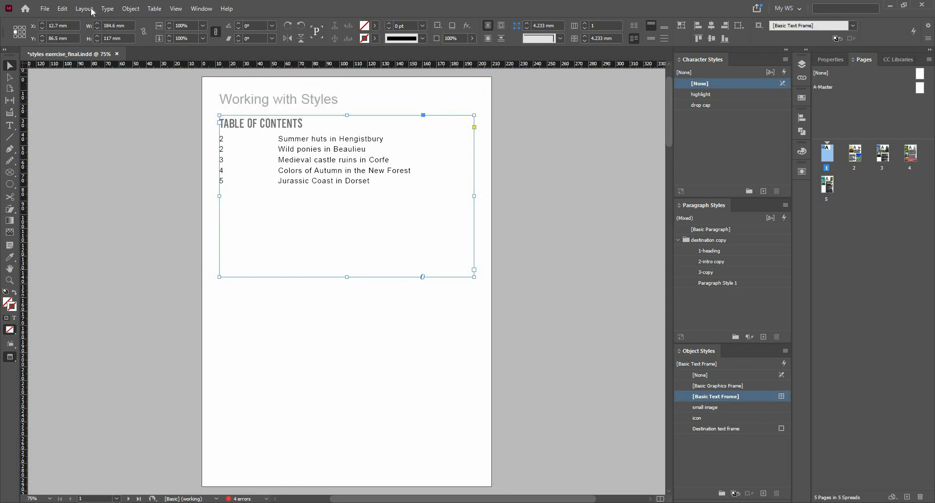
pyautogui.click(154, 220)
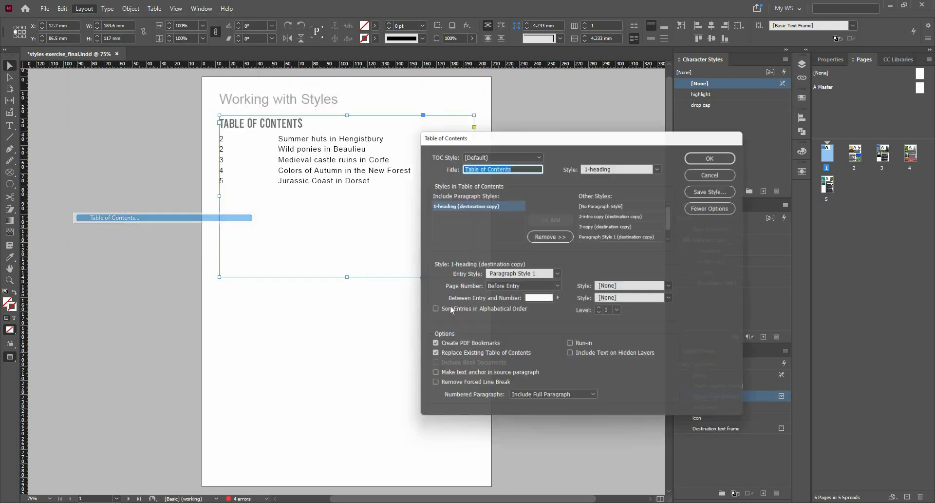
pyautogui.click(551, 287)
pyautogui.click(558, 299)
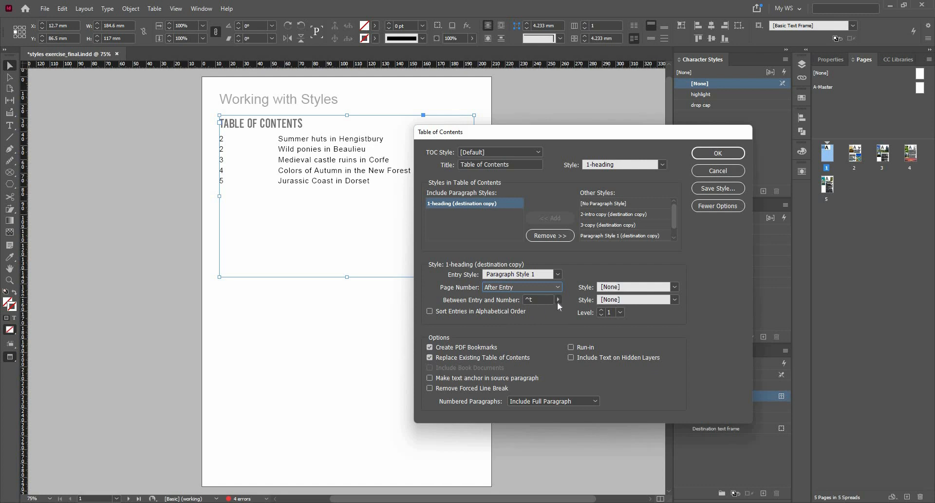
pyautogui.click(558, 301)
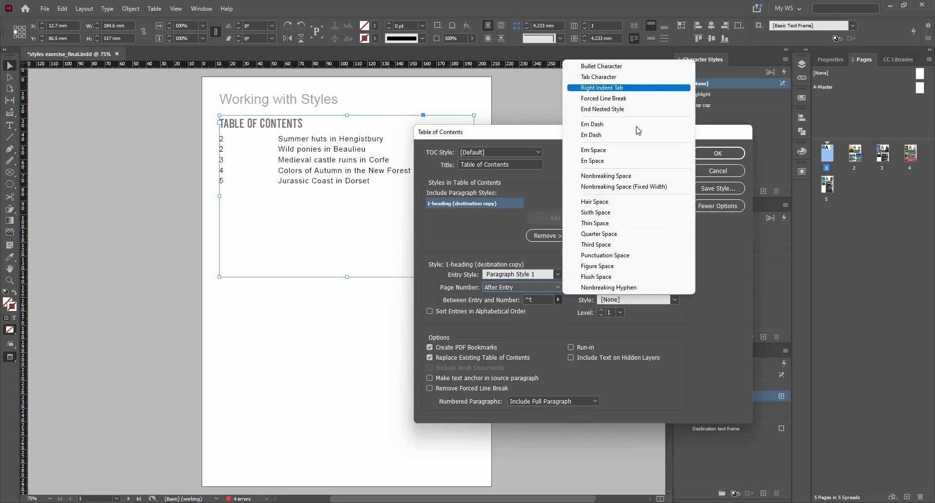
pyautogui.click(627, 89)
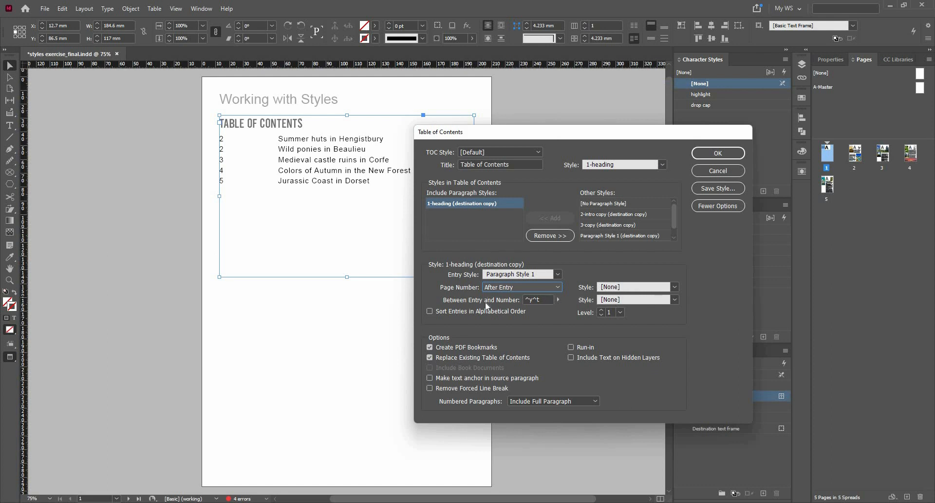
pyautogui.doubleClick(547, 299)
pyautogui.press('BackSpace')
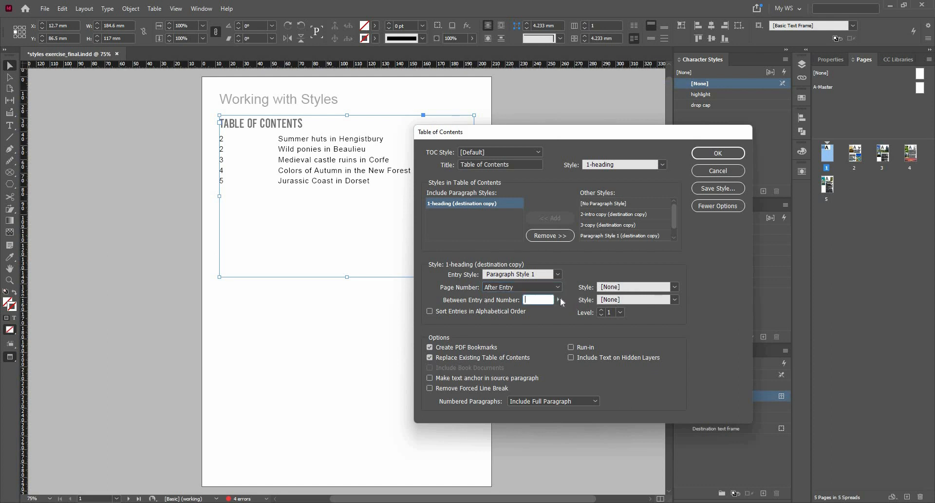
pyautogui.click(558, 299)
pyautogui.click(602, 88)
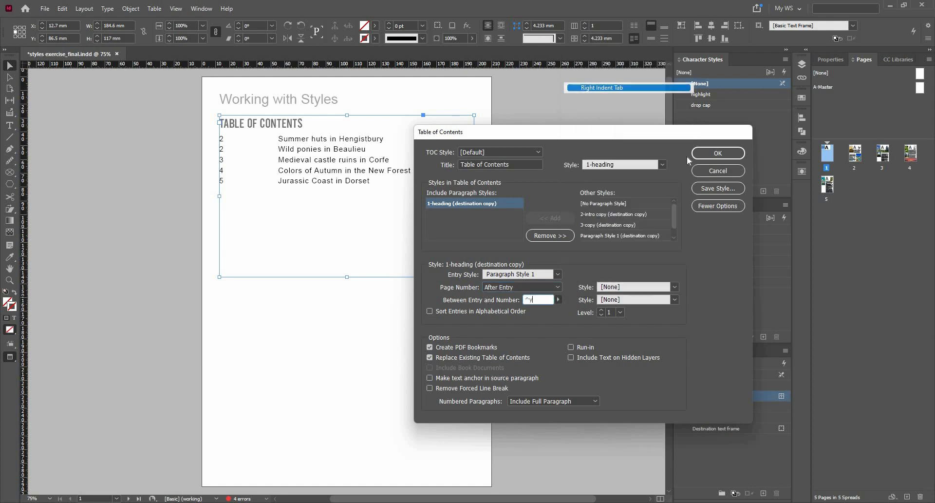
# - Regenerate the table of contents with overset text included and narrow its text frame to about 158 mm wide
pyautogui.press('Return')
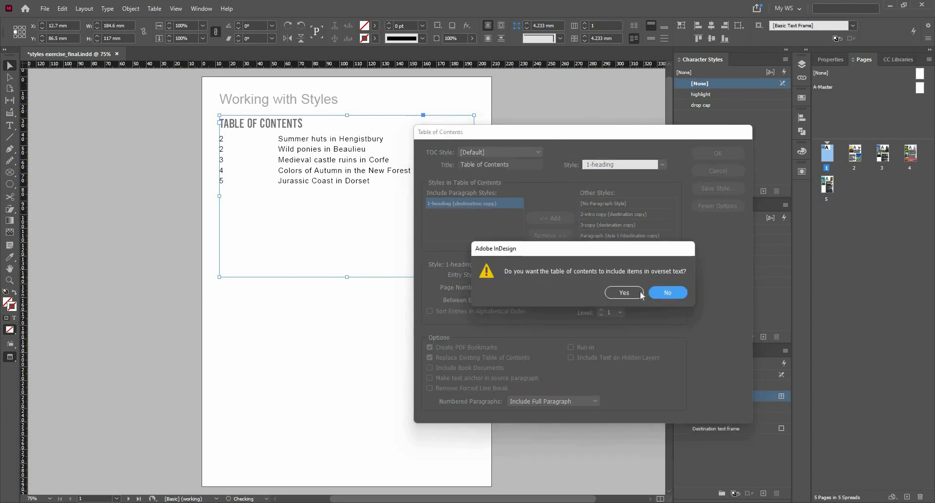
pyautogui.click(637, 291)
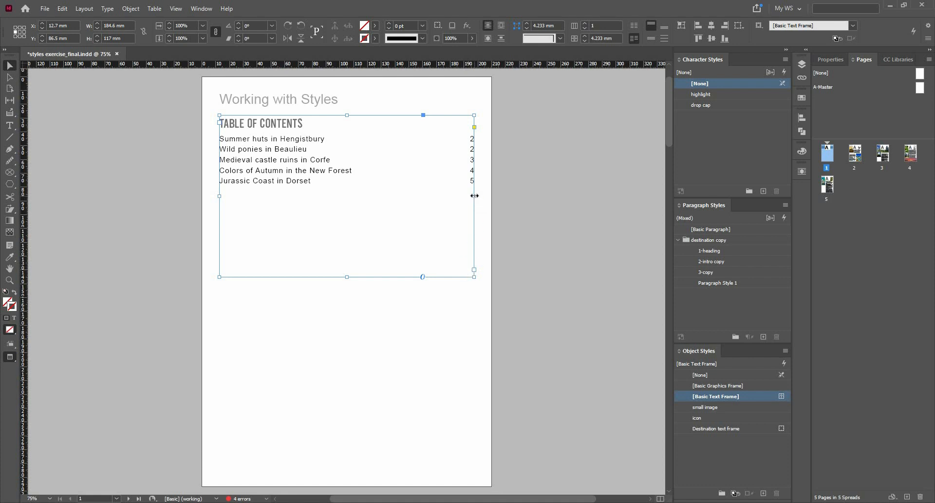
pyautogui.moveTo(474, 195); pyautogui.dragTo(438, 215)
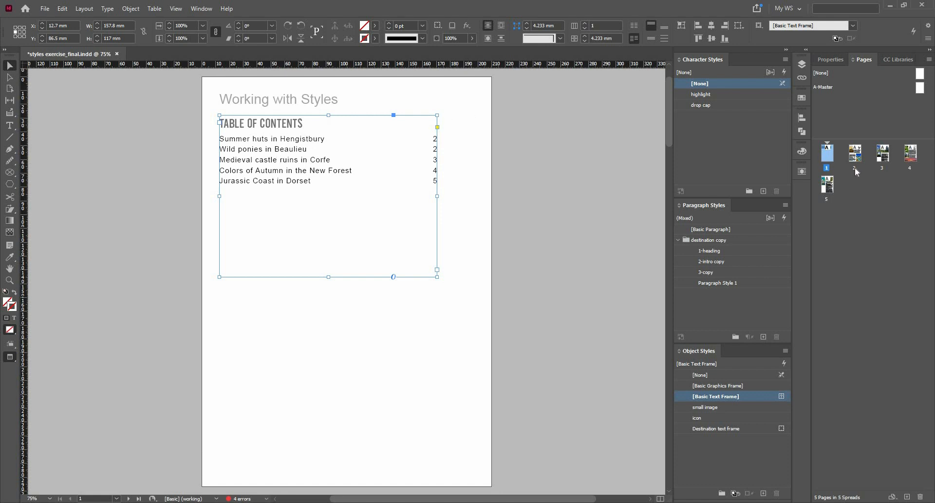
# - Move page 2 to the end of the document after page 5 and update the table of contents, including overset text
pyautogui.moveTo(856, 161); pyautogui.dragTo(835, 206)
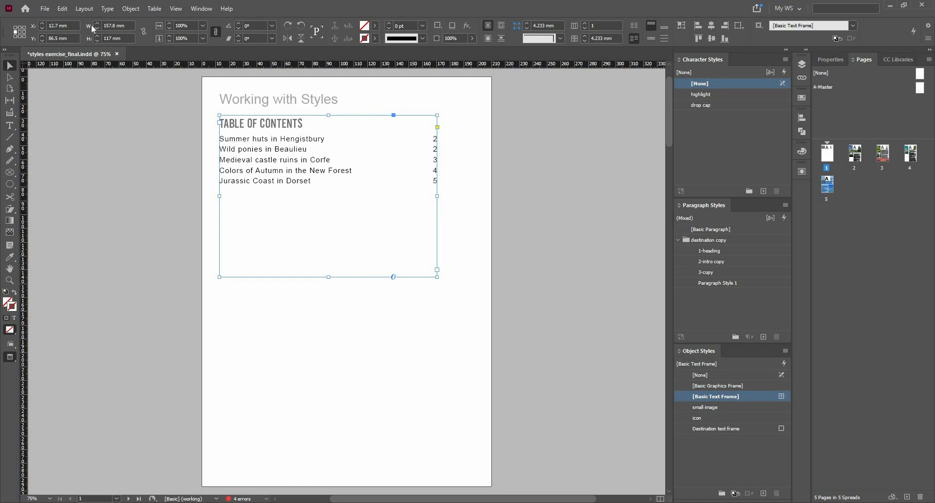
pyautogui.click(85, 9)
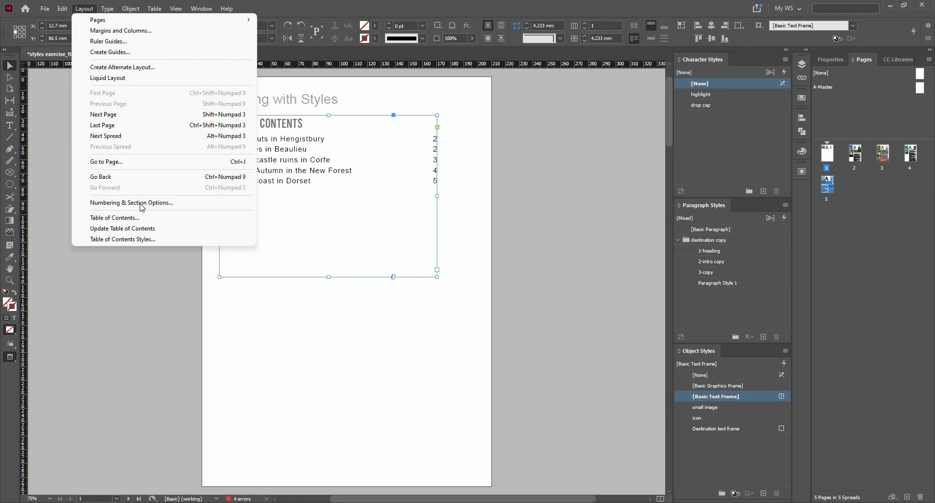
pyautogui.click(145, 231)
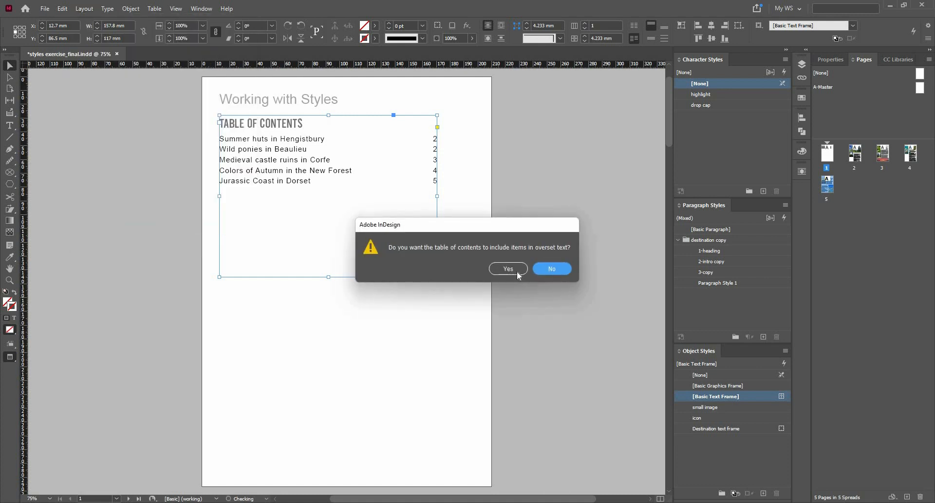
pyautogui.click(518, 271)
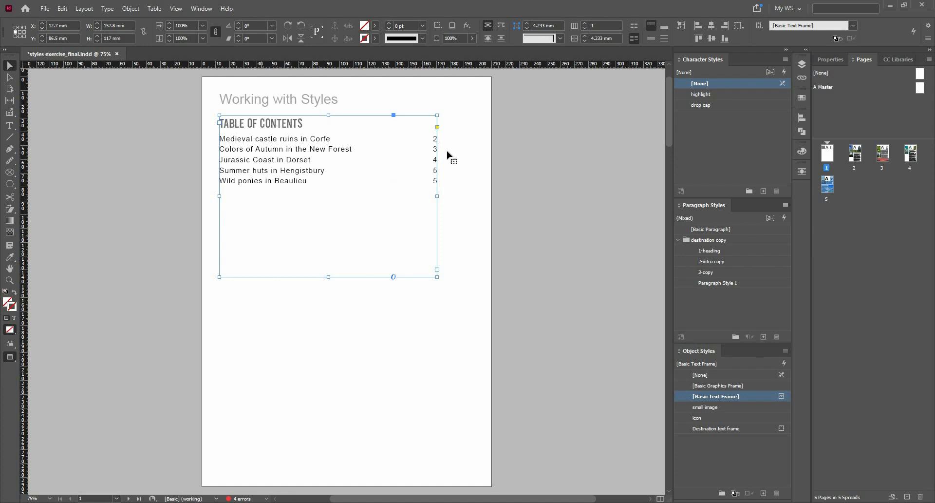
pyautogui.doubleClick(855, 155)
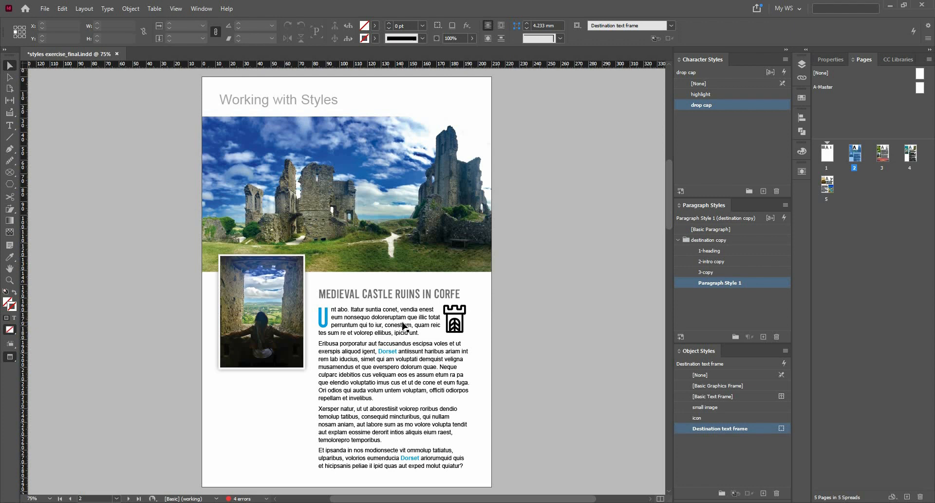
pyautogui.click(422, 299)
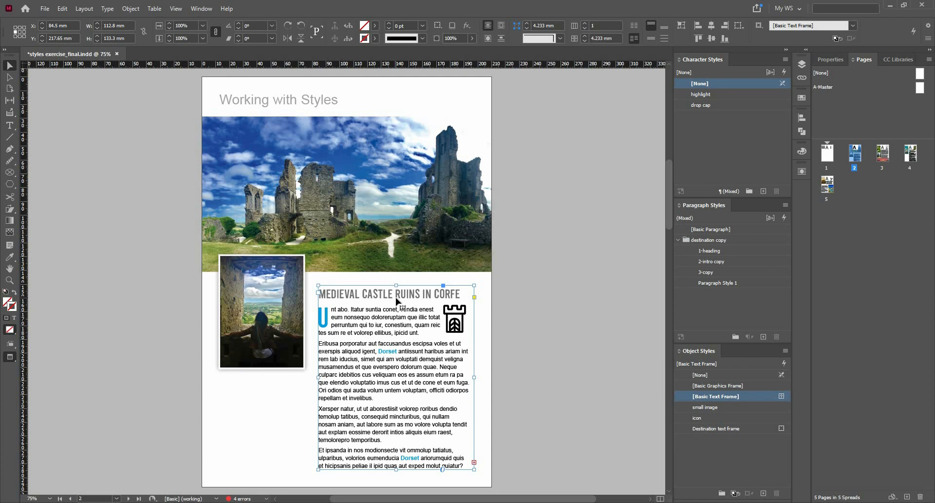
pyautogui.doubleClick(730, 282)
pyautogui.click(907, 430)
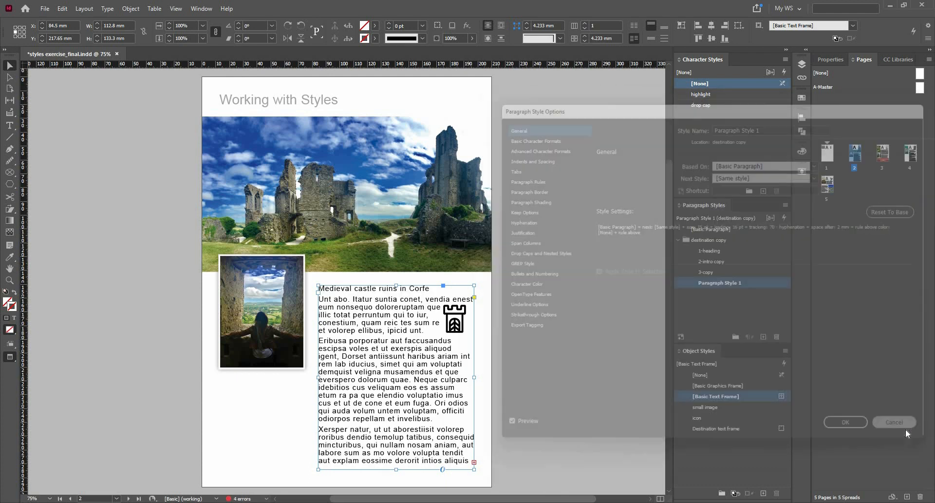
# - Rename Paragraph Style 1 as TOC Lv1 without applying it to any text
pyautogui.click(748, 287)
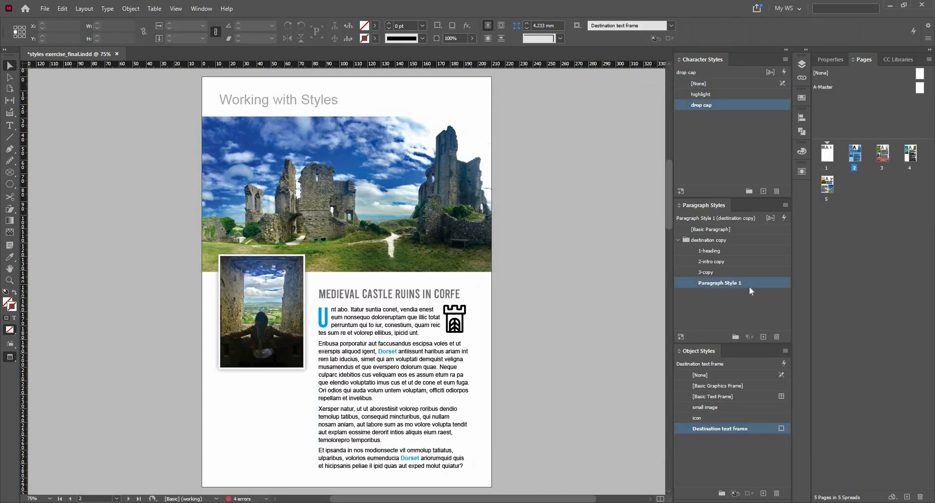
pyautogui.rightClick(749, 286)
pyautogui.click(770, 292)
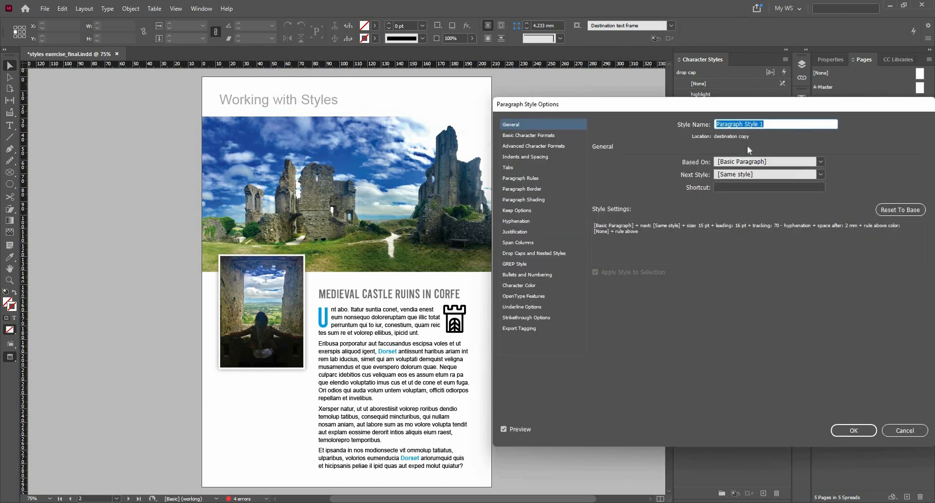
pyautogui.write('TOCb')
pyautogui.write('L')
pyautogui.write('v1')
pyautogui.press('Return')
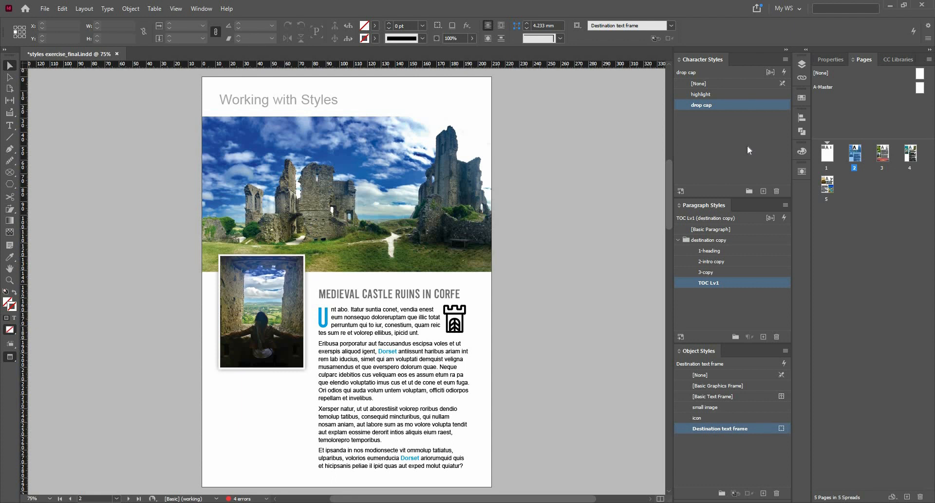
# - Apply the highlight character style to the page numbers of the table of contents on page 1 and regenerate it with overset text included
pyautogui.doubleClick(827, 155)
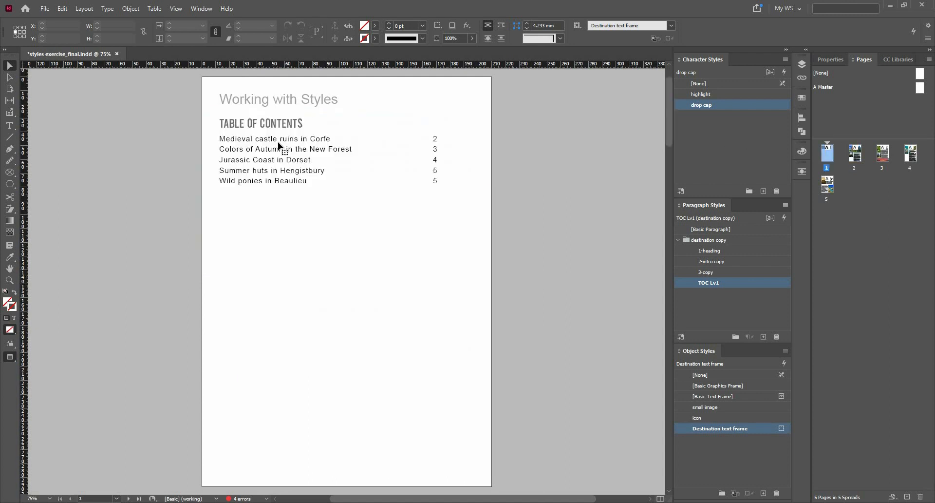
pyautogui.click(280, 146)
pyautogui.click(84, 9)
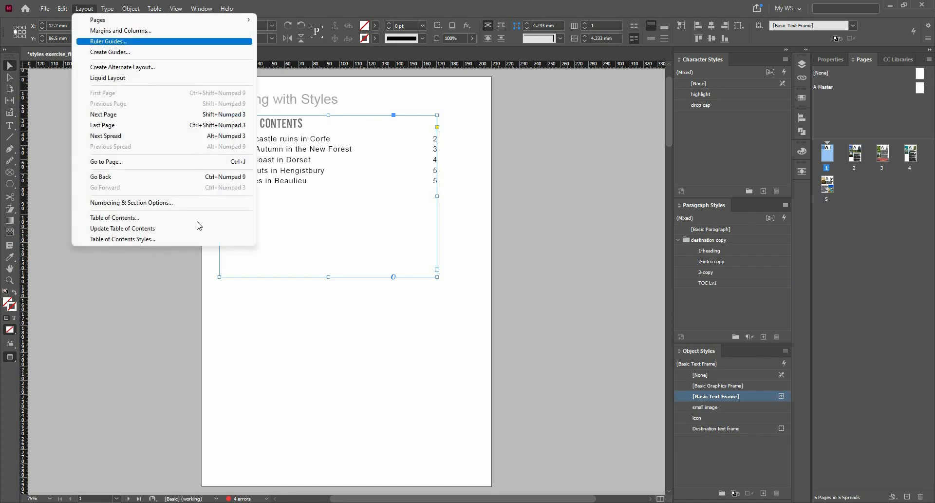
pyautogui.click(196, 219)
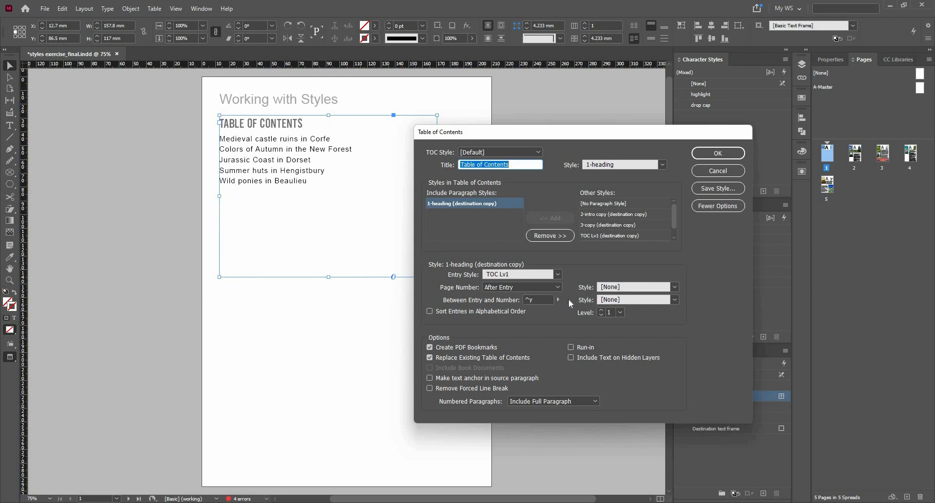
pyautogui.click(673, 287)
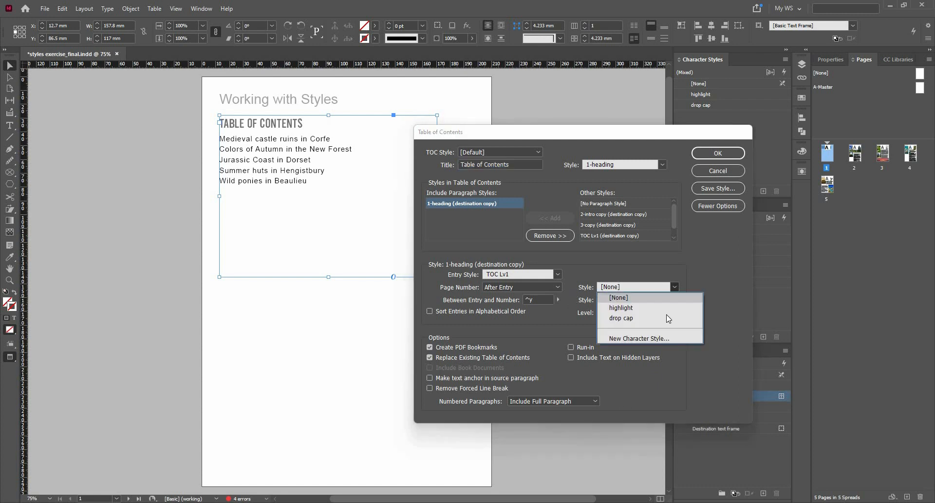
pyautogui.click(665, 308)
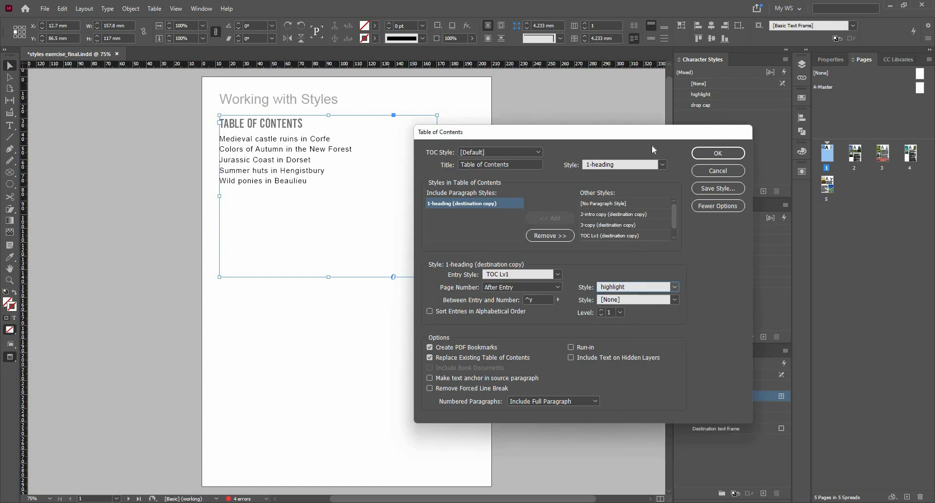
pyautogui.moveTo(652, 145); pyautogui.dragTo(706, 153)
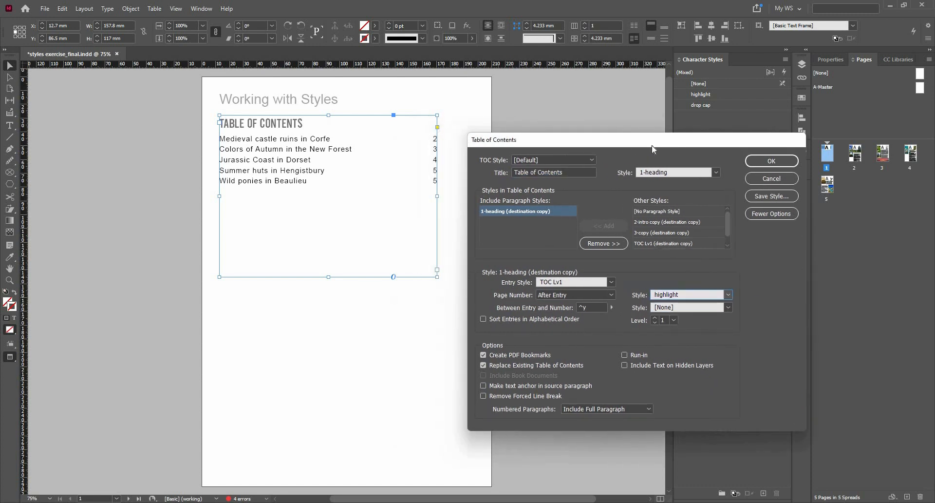
pyautogui.click(757, 162)
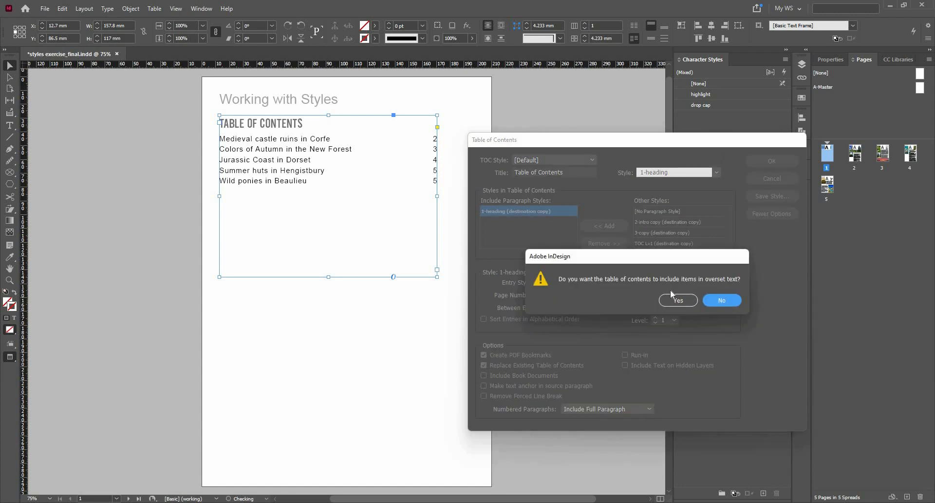
pyautogui.click(675, 302)
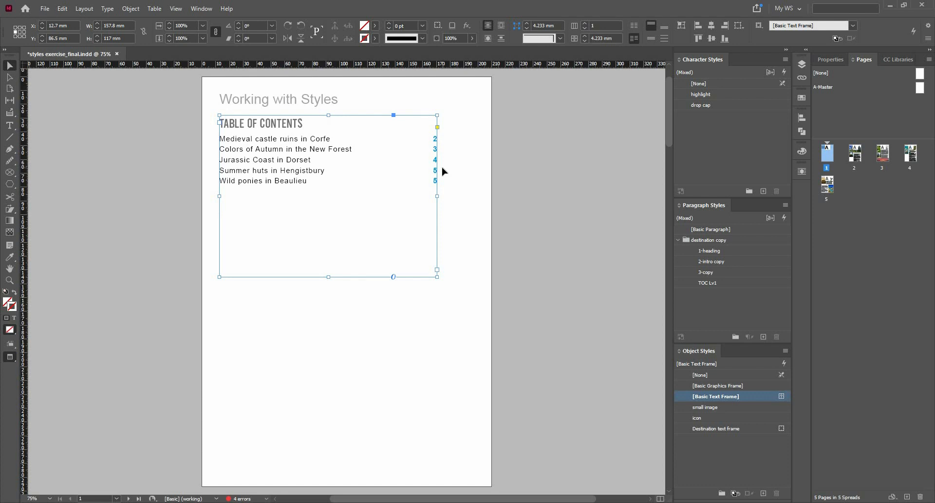
pyautogui.click(534, 152)
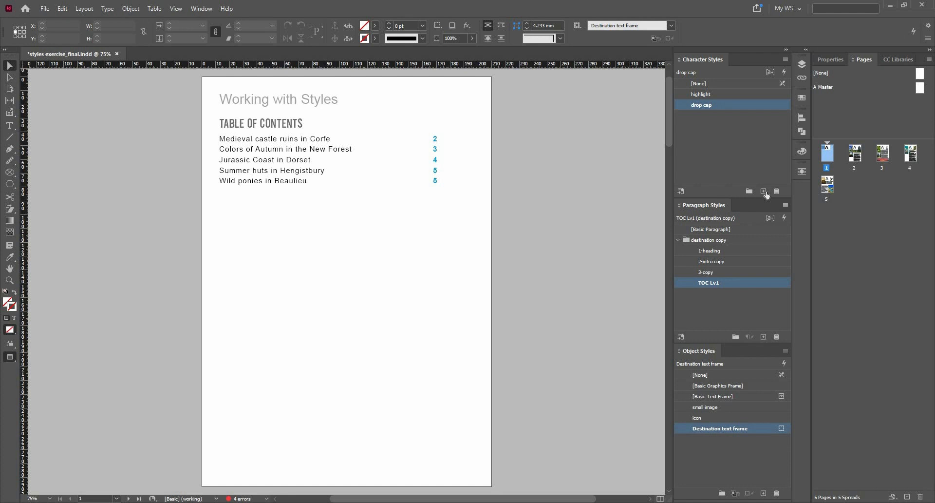
# - Create a new character style based on drop cap and turn on its underline
pyautogui.click(764, 191)
pyautogui.click(735, 117)
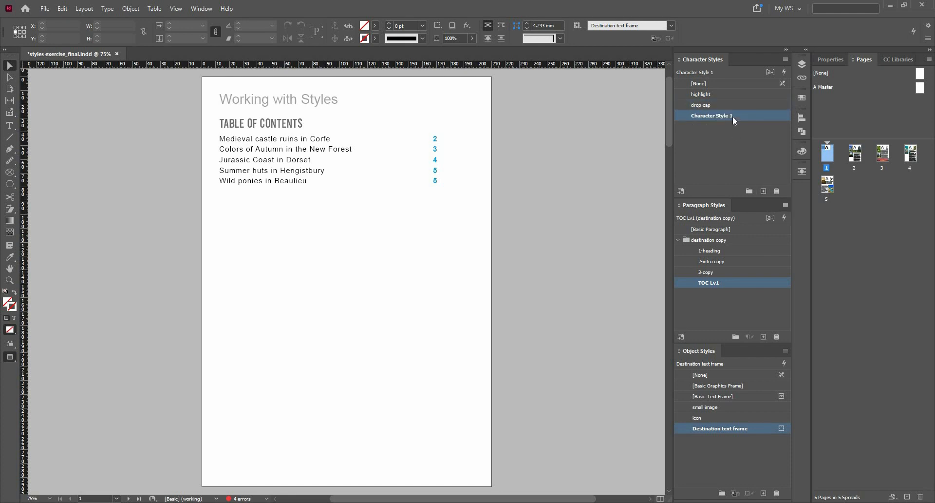
pyautogui.rightClick(734, 118)
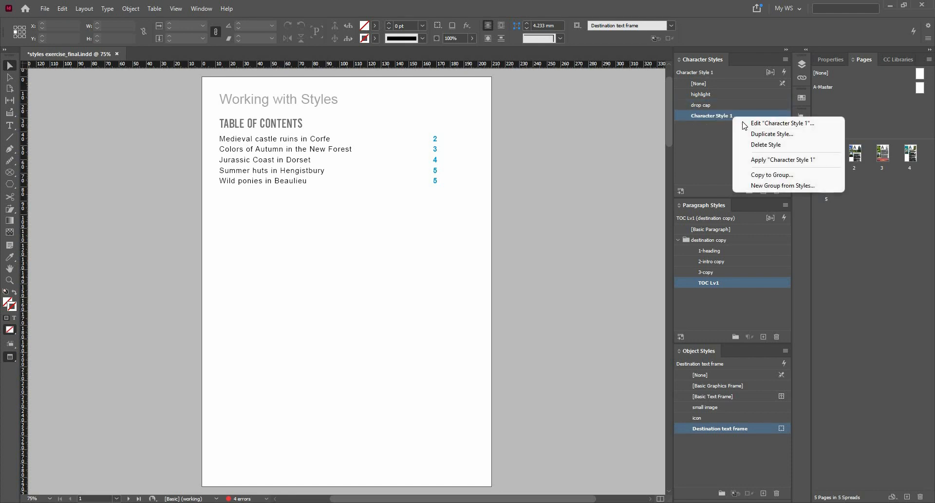
pyautogui.click(739, 124)
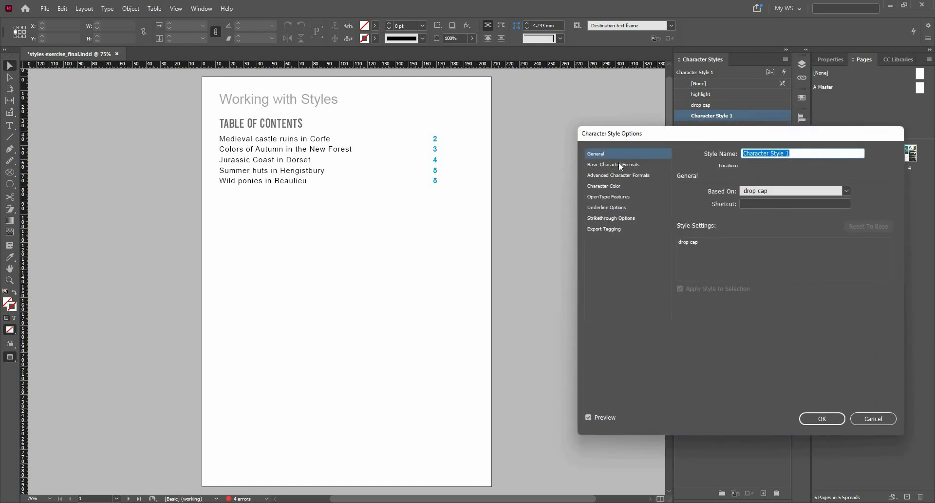
pyautogui.click(620, 165)
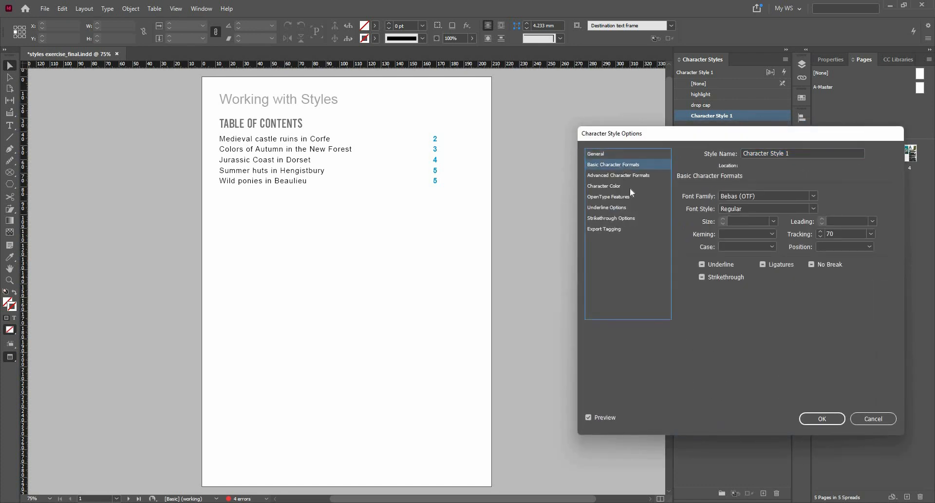
pyautogui.click(702, 264)
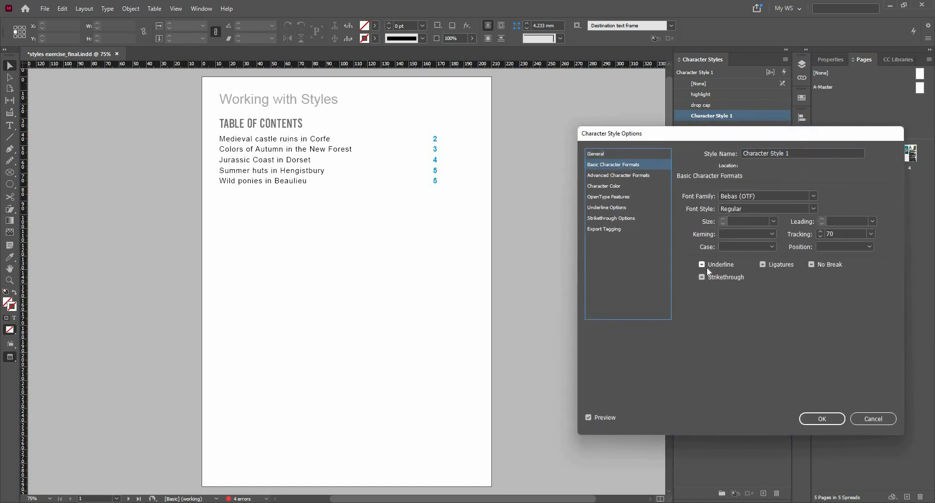
pyautogui.click(631, 175)
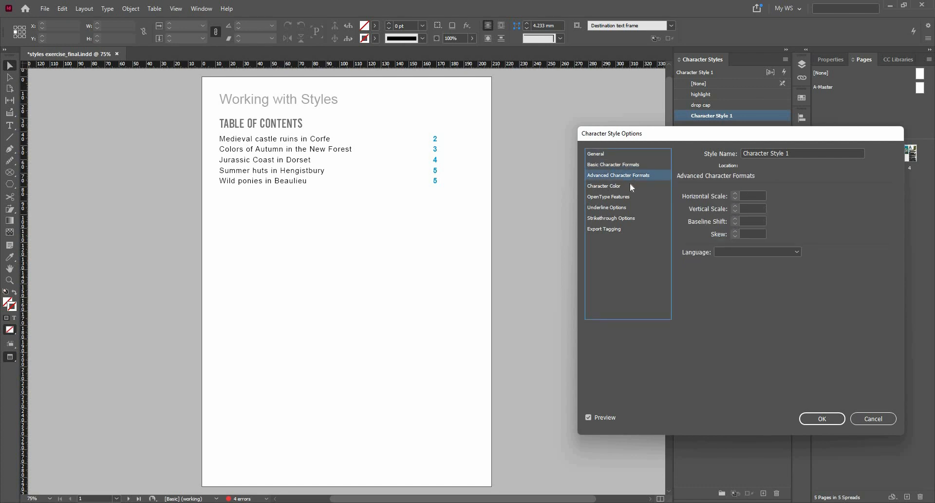
pyautogui.click(630, 185)
pyautogui.click(630, 195)
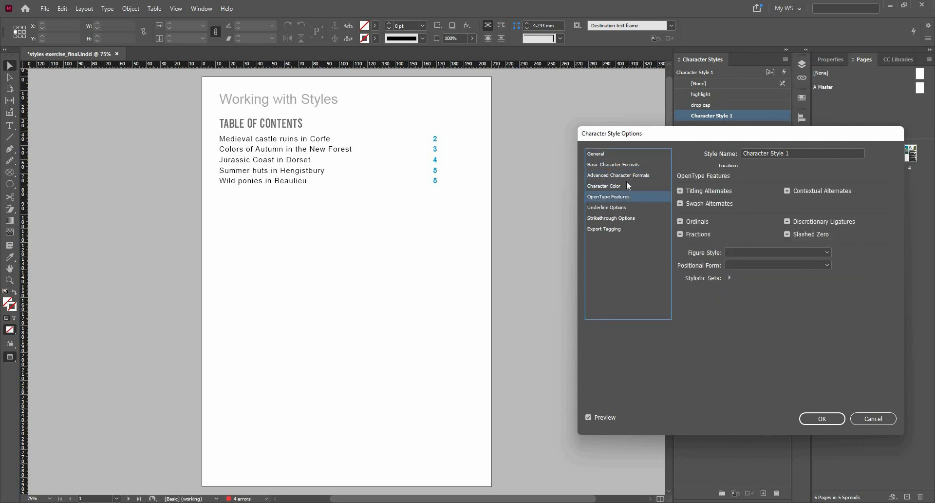
pyautogui.click(628, 209)
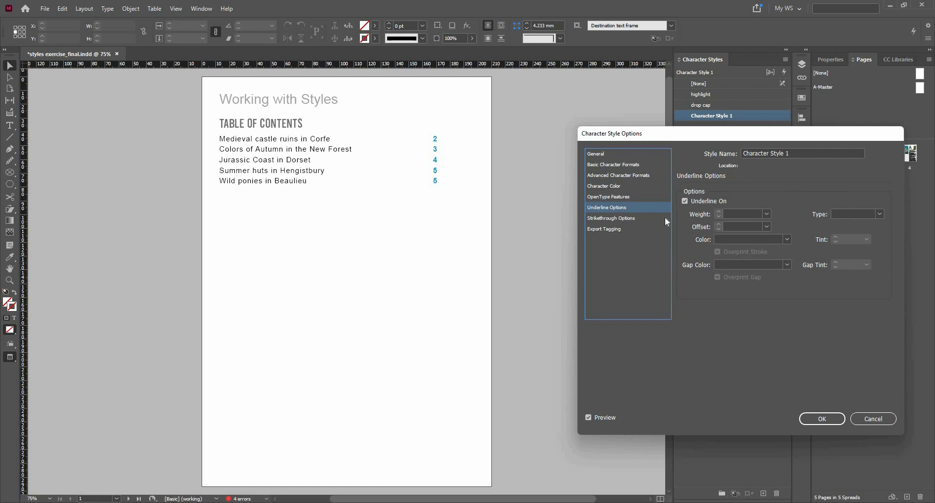
pyautogui.click(692, 200)
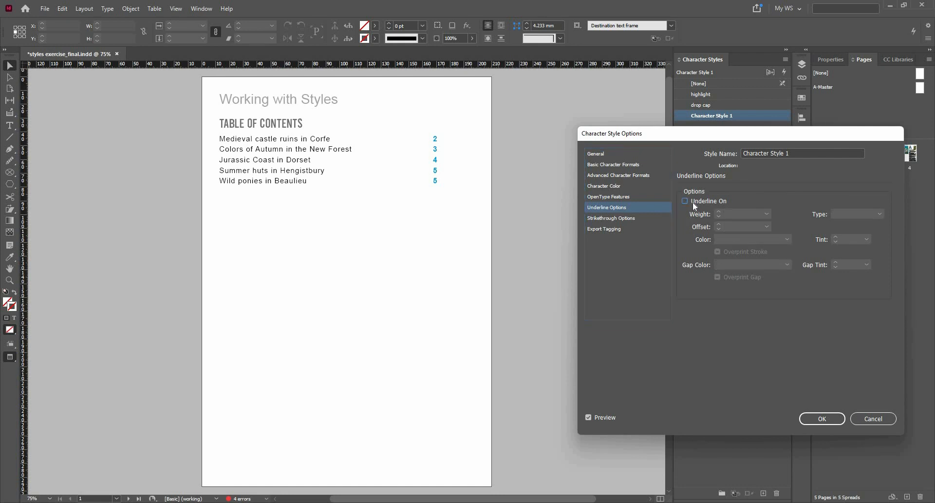
pyautogui.click(692, 202)
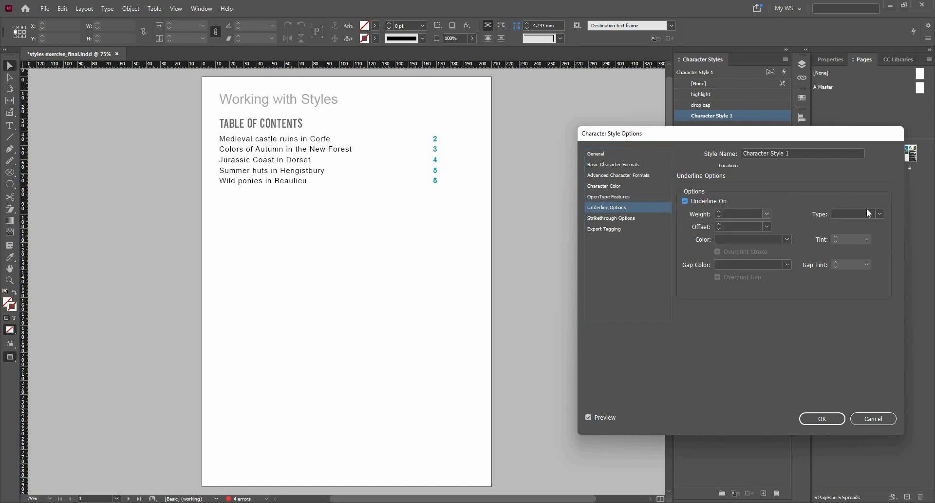
# - Set the new character style's underline to the Japanese Dots type, 1 pt weight and [Black] color
pyautogui.click(881, 215)
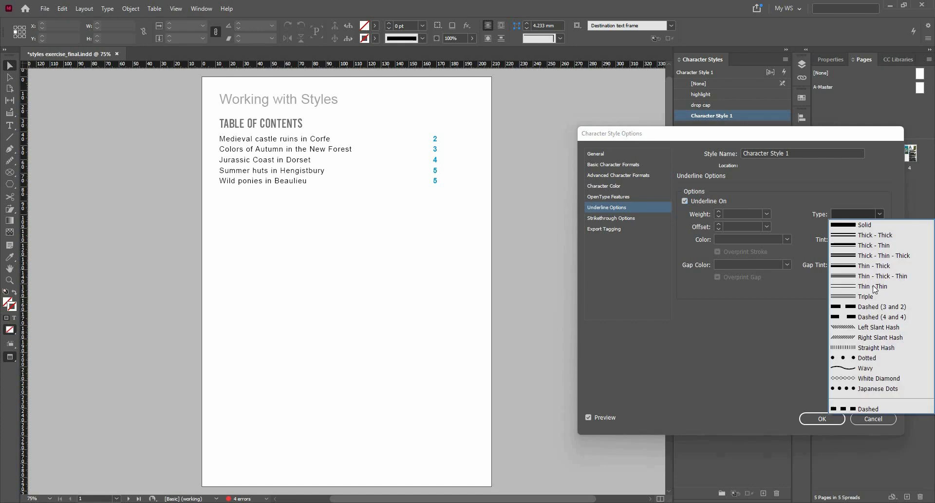
pyautogui.click(885, 388)
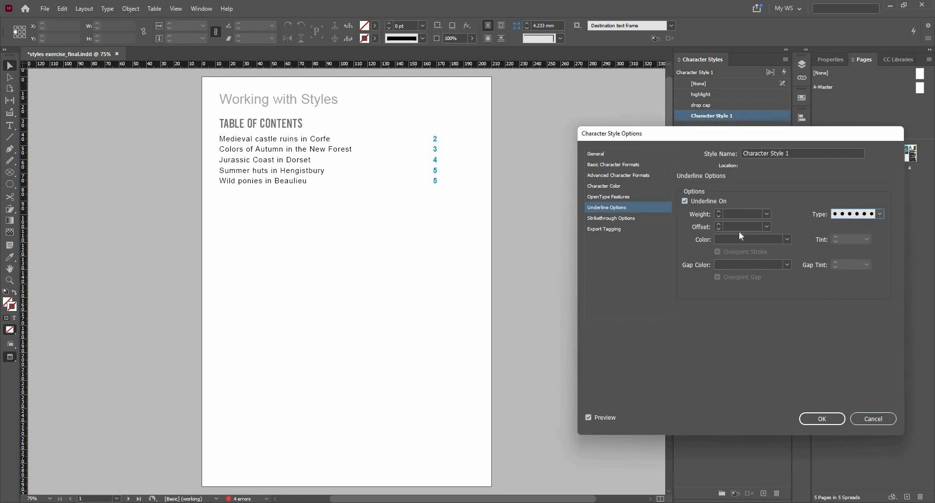
pyautogui.click(718, 210)
pyautogui.click(787, 241)
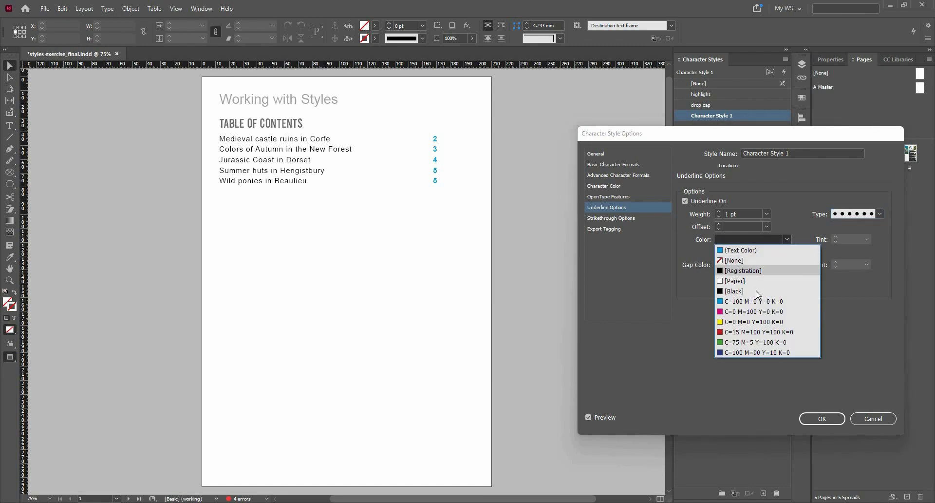
pyautogui.click(758, 292)
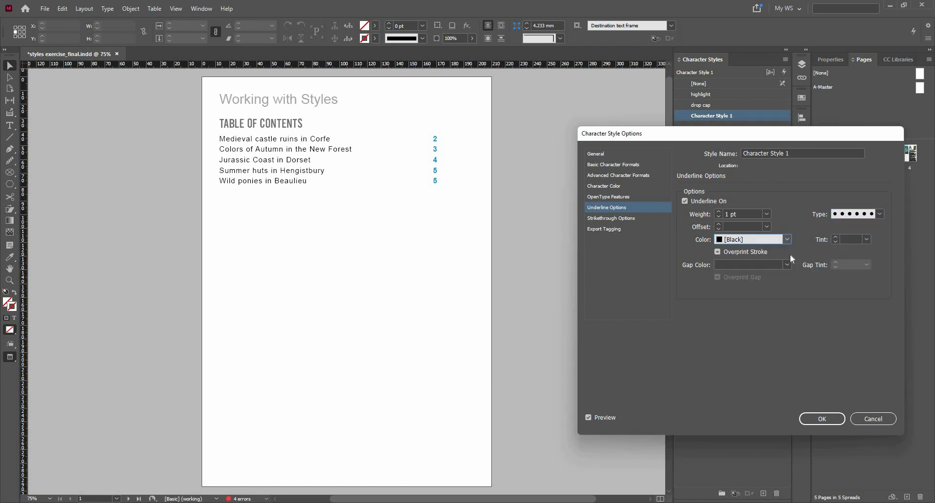
pyautogui.click(822, 419)
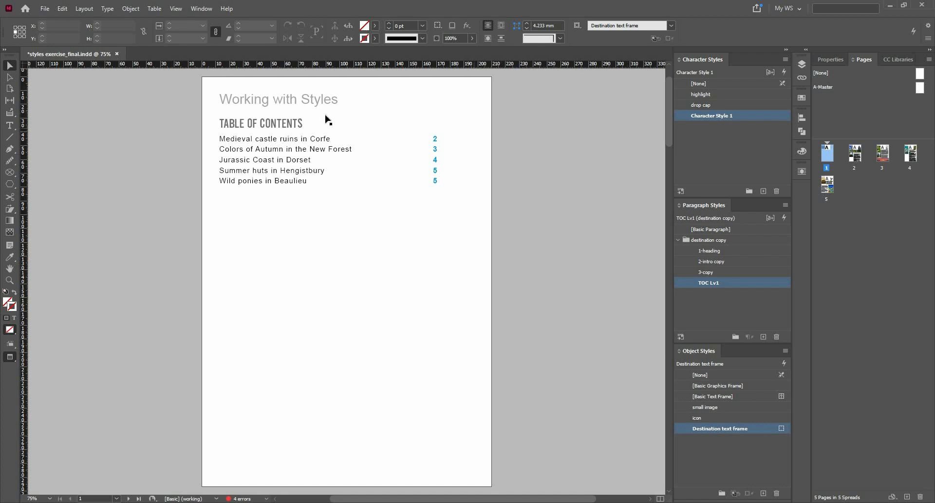
# - Assign Character Style 1 to the separator between entry and number in the table of contents and regenerate it
pyautogui.click(85, 14)
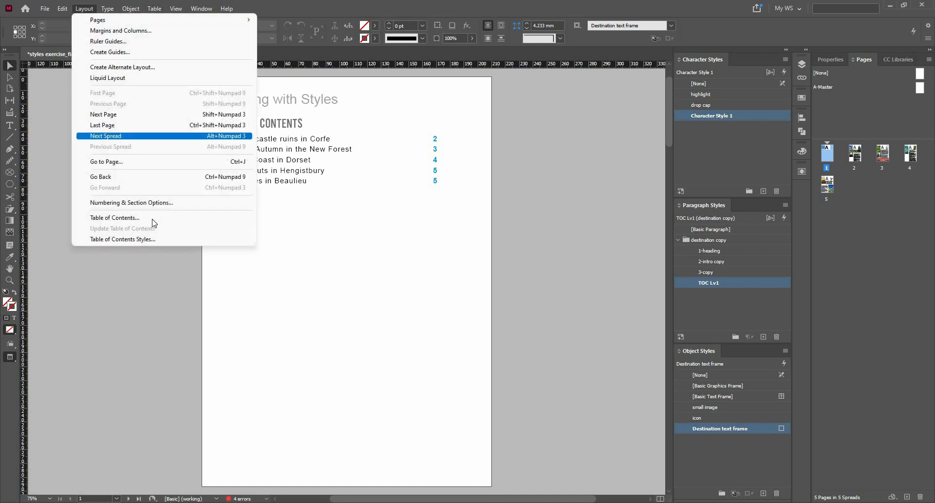
pyautogui.click(152, 218)
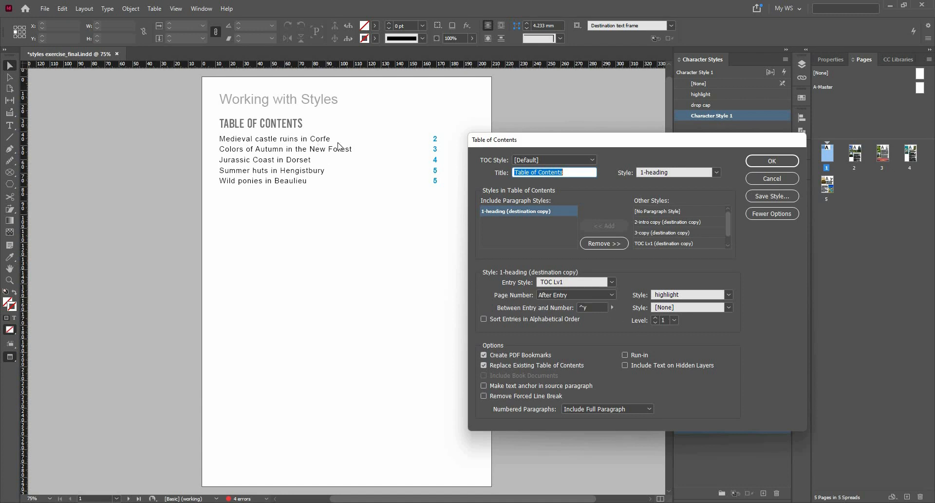
pyautogui.click(729, 309)
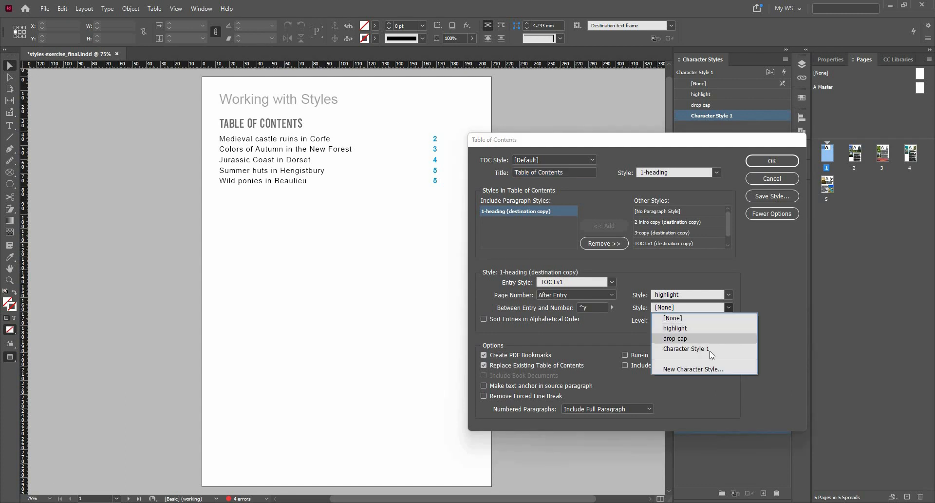
pyautogui.click(711, 349)
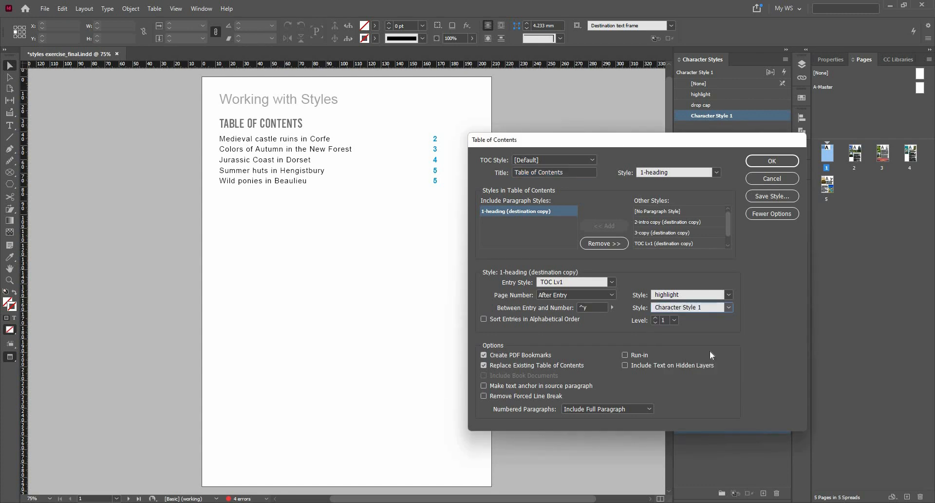
pyautogui.click(773, 160)
pyautogui.click(682, 297)
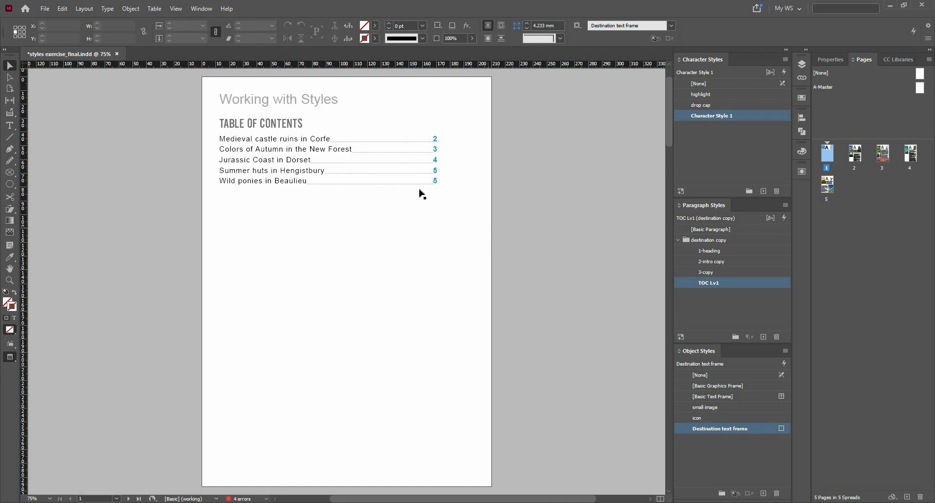
# - Set the underline weight of Character Style 1 to 2 pt
pyautogui.scroll(4, 390, 166)
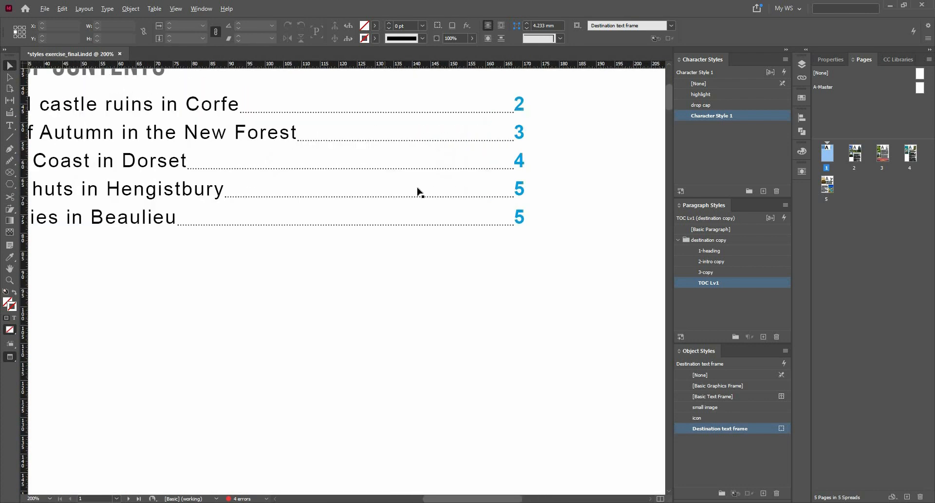
pyautogui.scroll(-2, 418, 190)
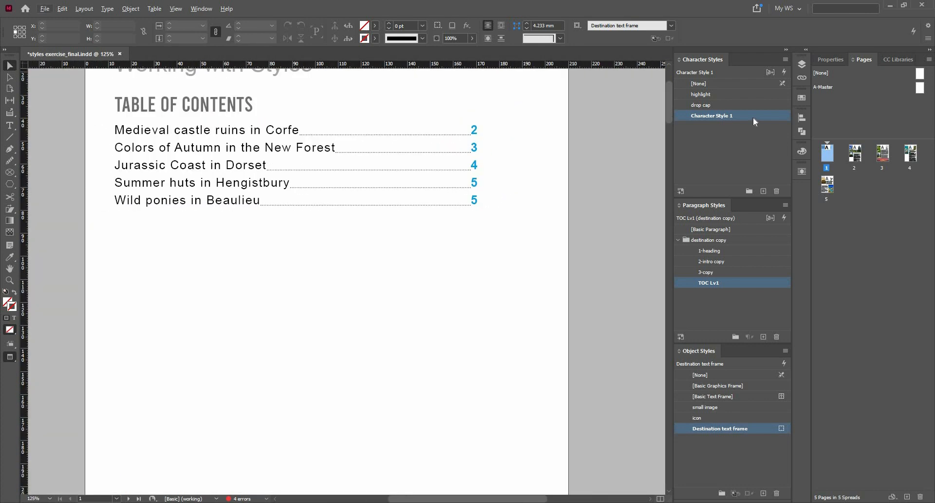
pyautogui.rightClick(753, 117)
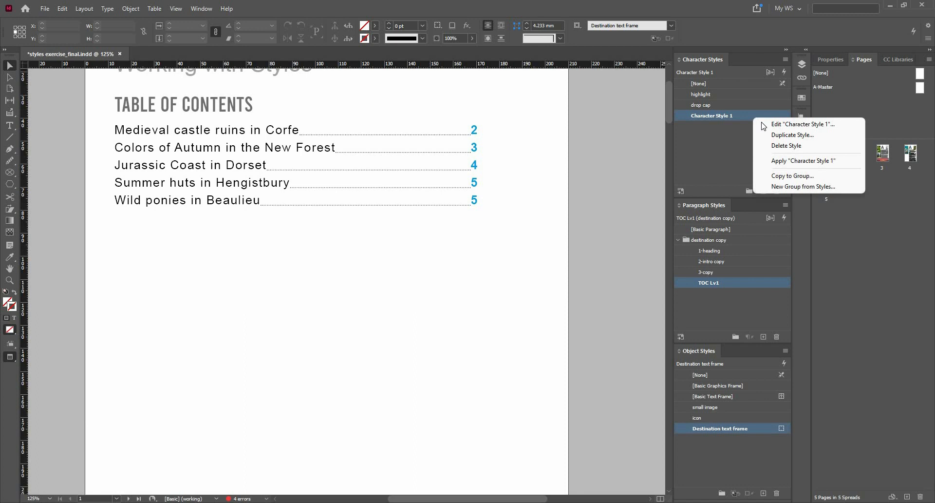
pyautogui.click(774, 124)
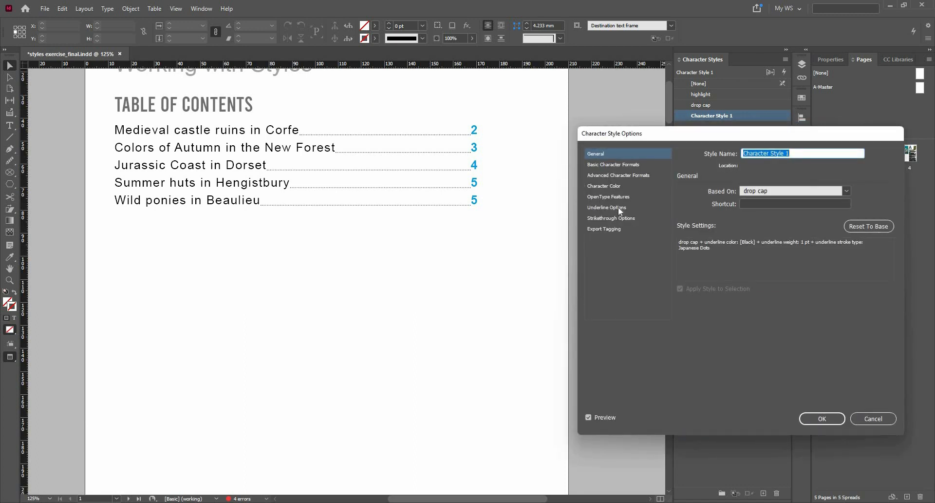
pyautogui.click(618, 209)
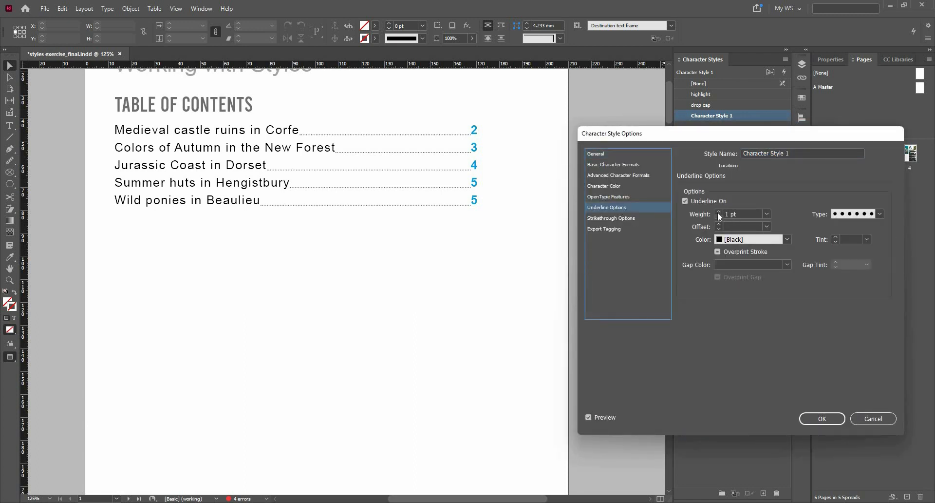
pyautogui.click(719, 213)
pyautogui.click(719, 213)
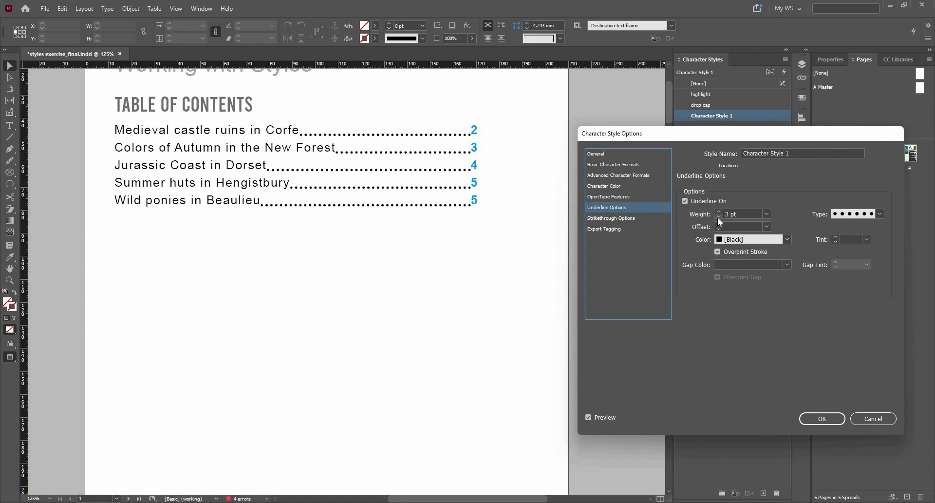
pyautogui.click(719, 217)
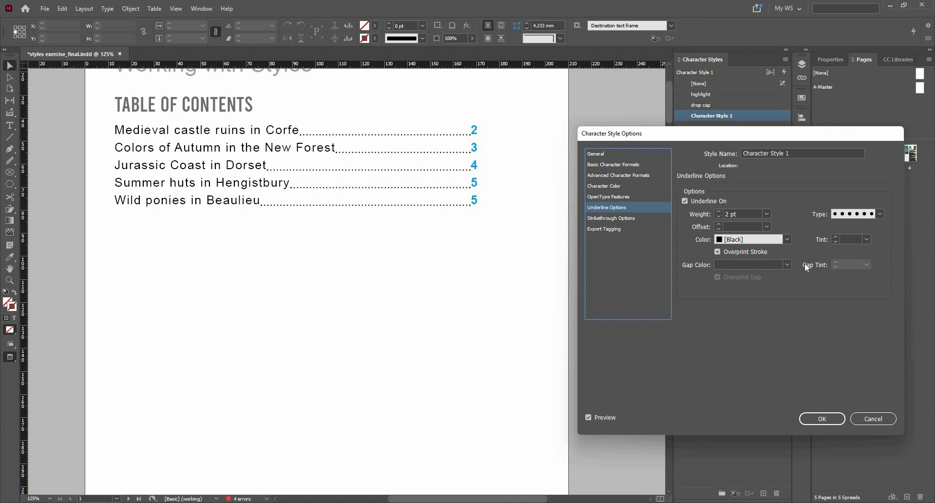
# - Lighten the tint of the black dotted underline in Character Style 1
pyautogui.click(835, 238)
pyautogui.click(836, 236)
pyautogui.click(836, 236)
pyautogui.click(823, 419)
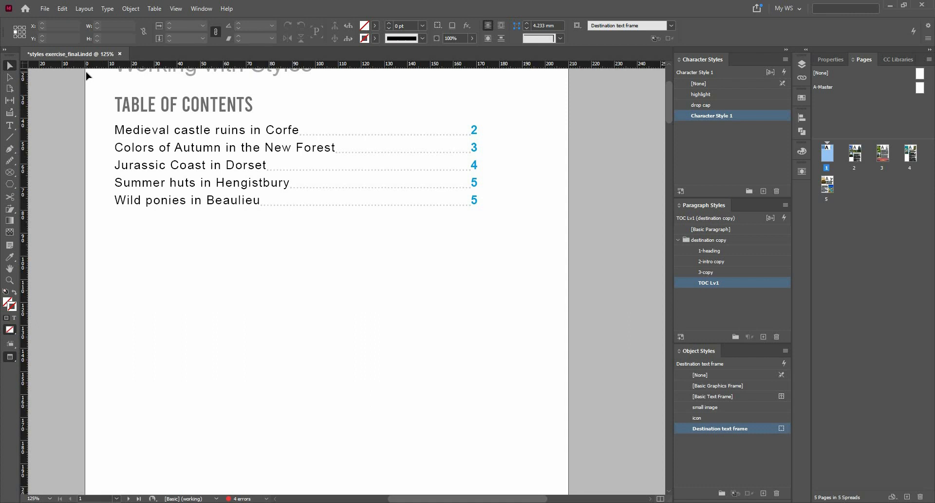
pyautogui.hotkey('ctrl', '0')
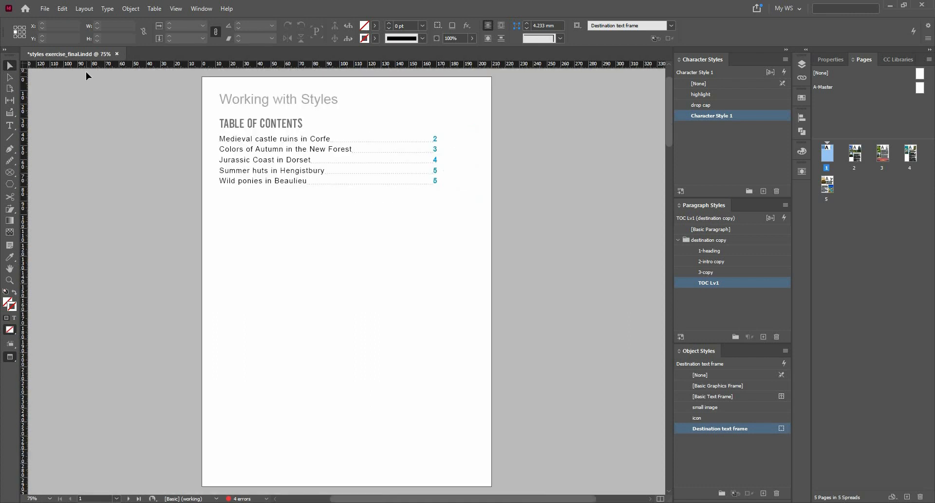
pyautogui.hotkey('ctrl', 'e')
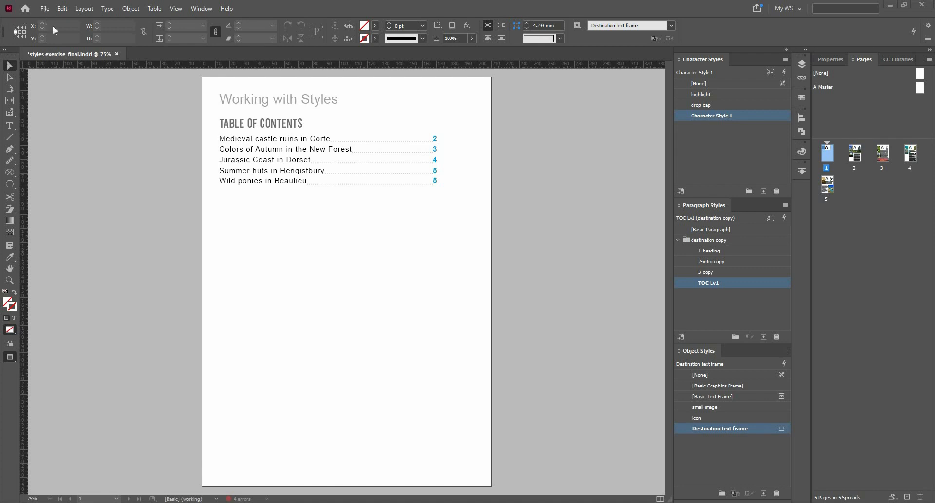
# - Open the recent document masterclass_workbook2022.indd and display the multi-level table of contents on page 2
pyautogui.click(45, 8)
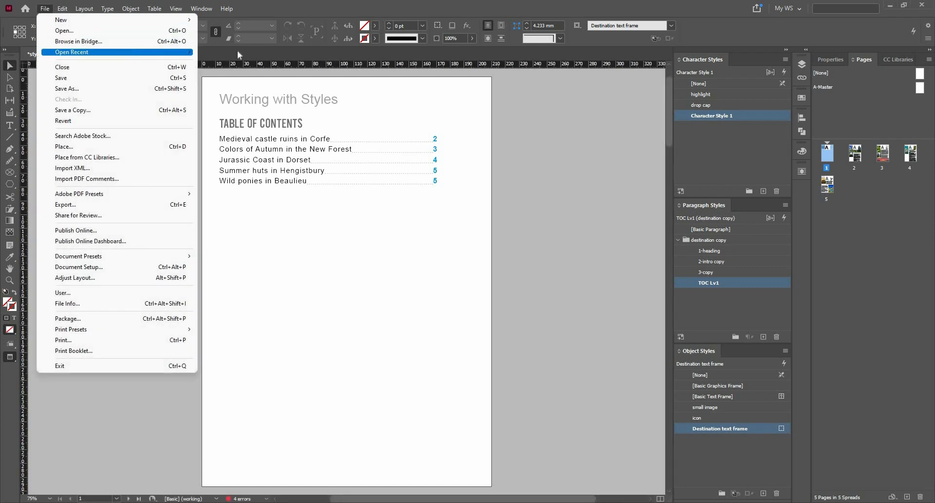
pyautogui.moveTo(187, 51)
pyautogui.click(298, 62)
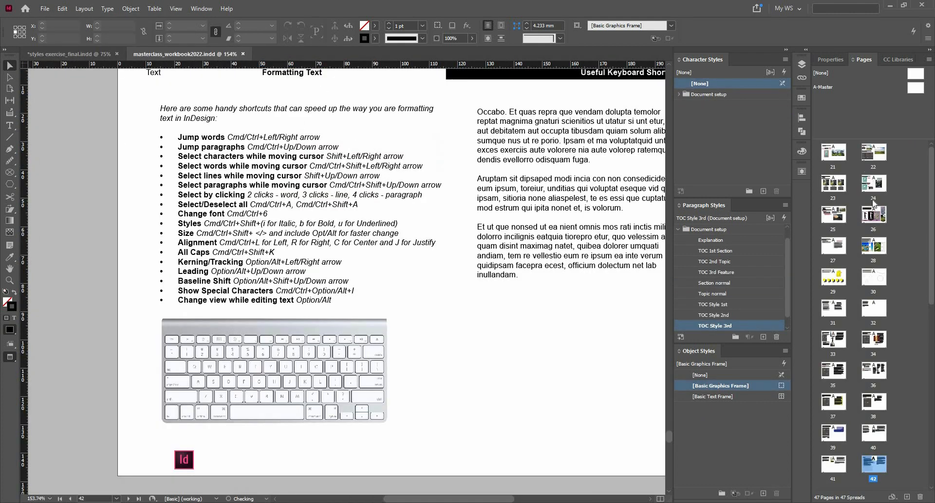
pyautogui.scroll(1, 856, 157)
pyautogui.scroll(6, 853, 153)
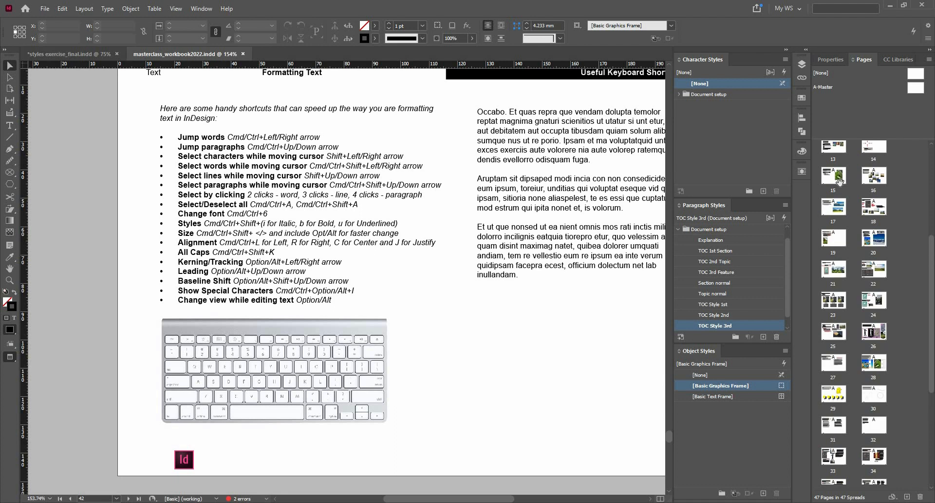
pyautogui.scroll(3, 899, 214)
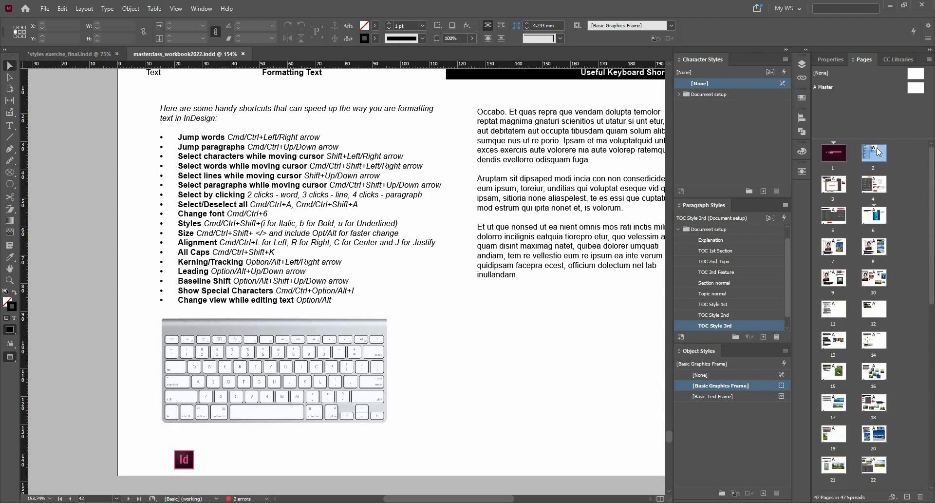
pyautogui.doubleClick(877, 147)
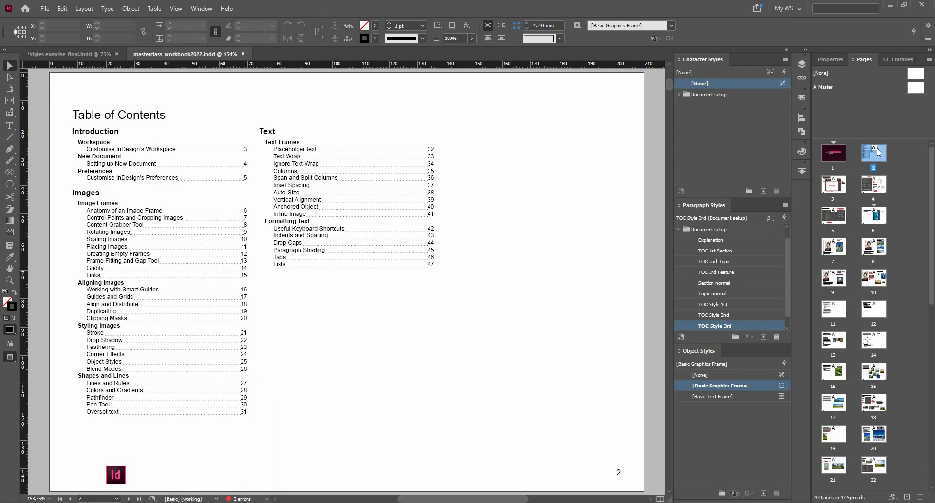
# - Open the table of contents settings and examine the hierarchy level assigned to the TOC 3rd Feature style
pyautogui.click(96, 9)
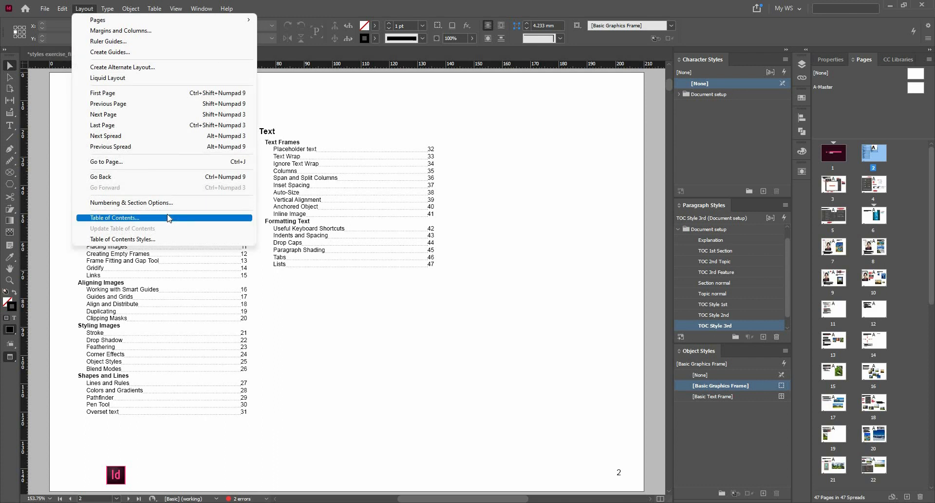
pyautogui.click(169, 218)
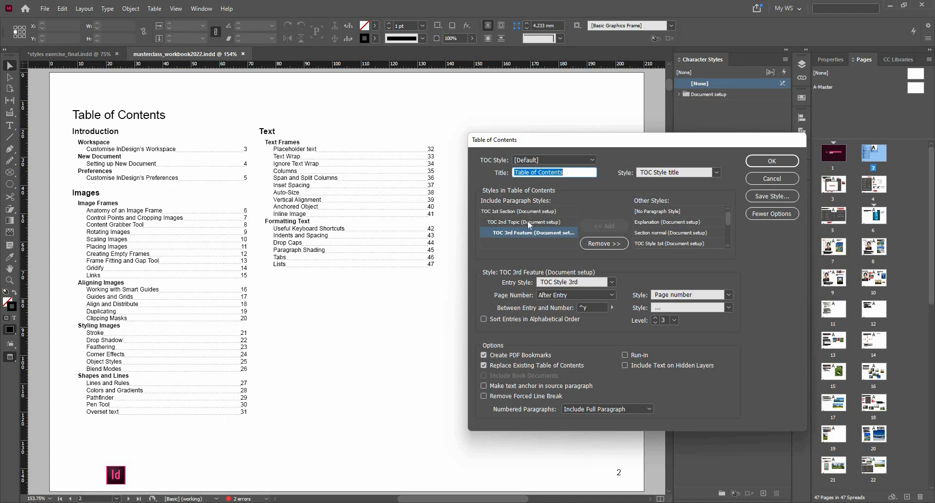
pyautogui.click(527, 221)
pyautogui.click(533, 233)
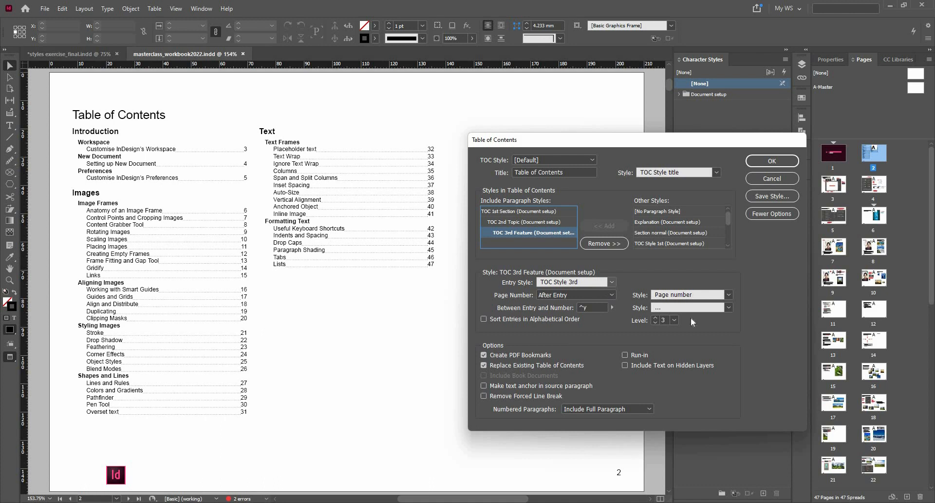
pyautogui.click(656, 321)
pyautogui.click(655, 318)
pyautogui.click(678, 320)
pyautogui.click(677, 320)
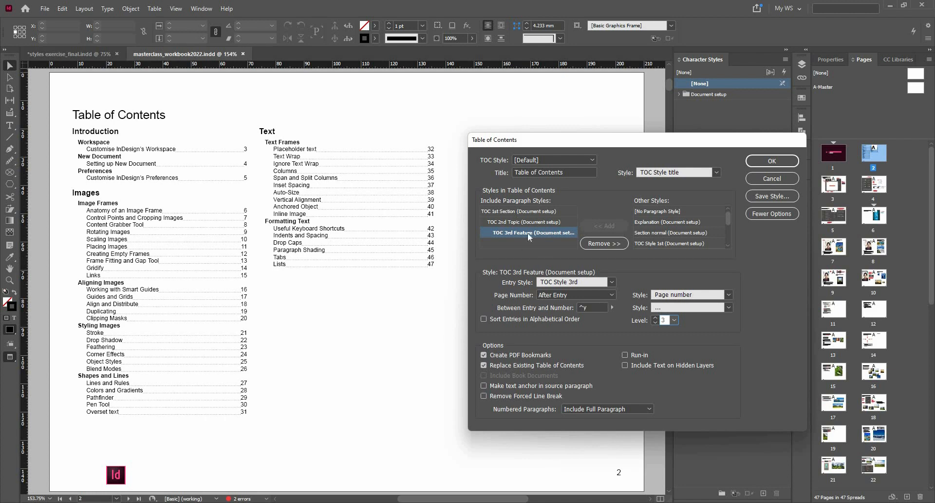
# - Compare the entry style and page number settings of TOC 1st Section, TOC 2nd Topic and TOC 3rd Feature, leaving the settings without changes
pyautogui.click(518, 211)
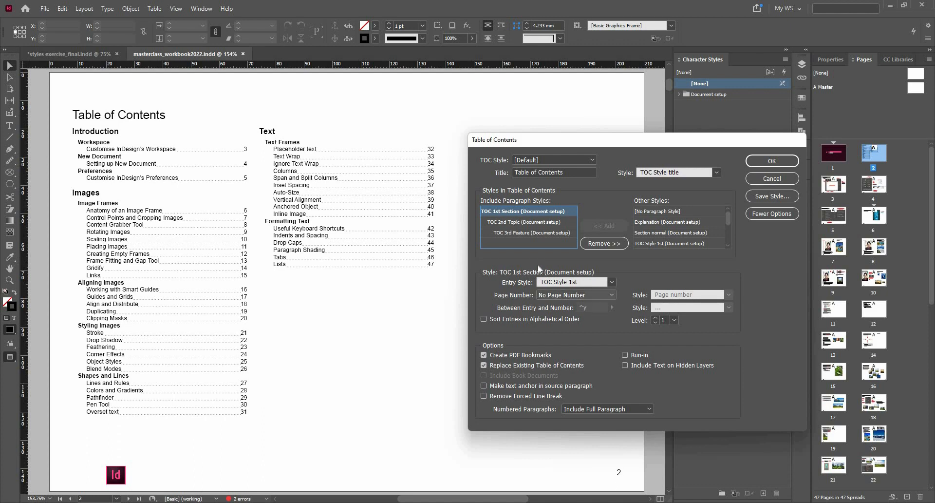
pyautogui.click(519, 222)
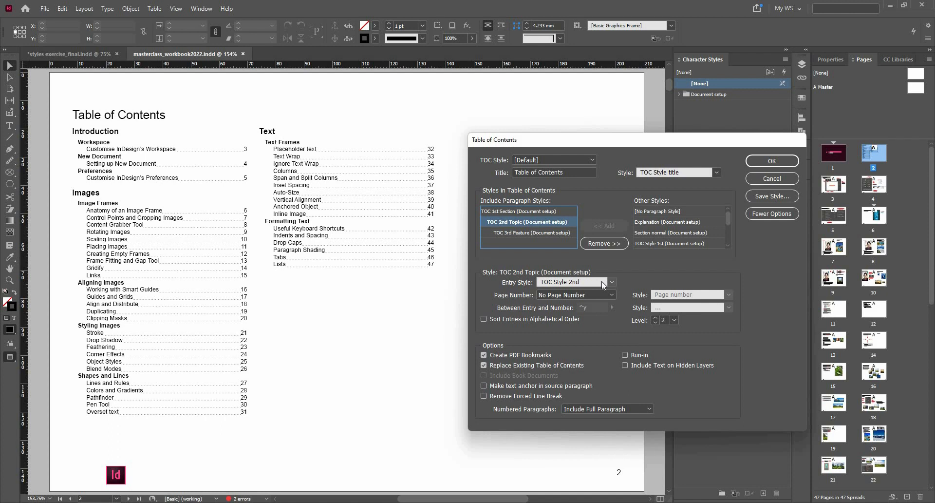
pyautogui.click(548, 234)
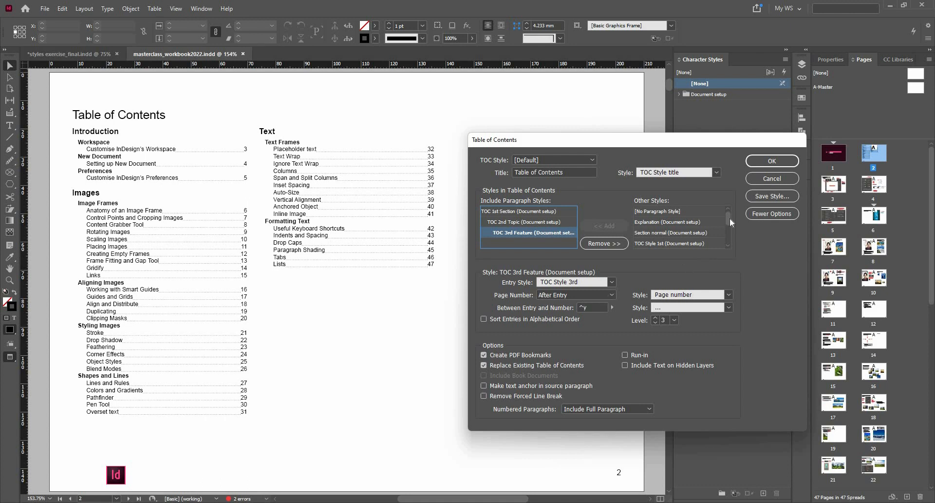
pyautogui.click(750, 178)
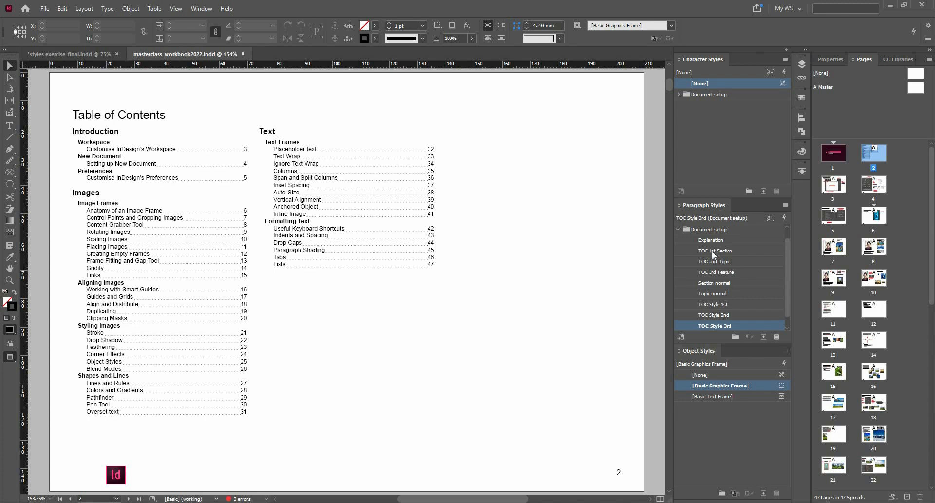
# - Create a new paragraph style group and move TOC Style 1st, 2nd, 3rd and title into it
pyautogui.scroll(1, 731, 267)
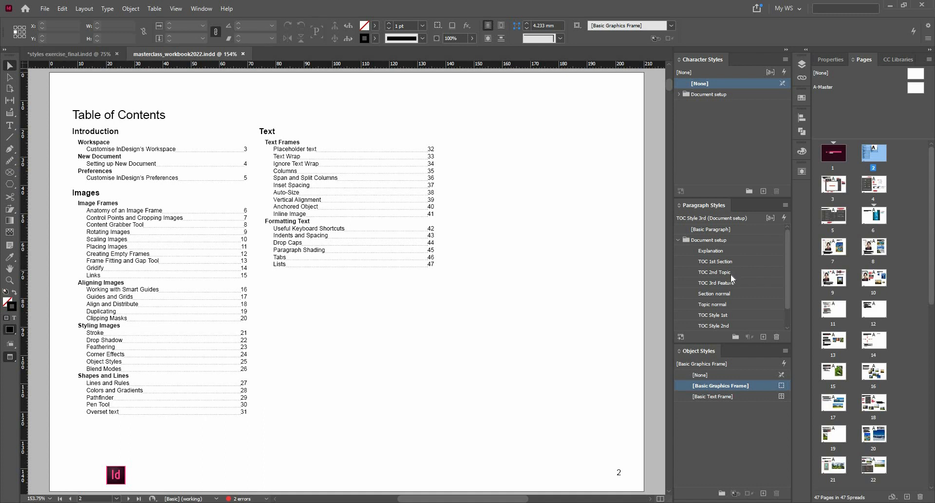
pyautogui.scroll(-2, 731, 274)
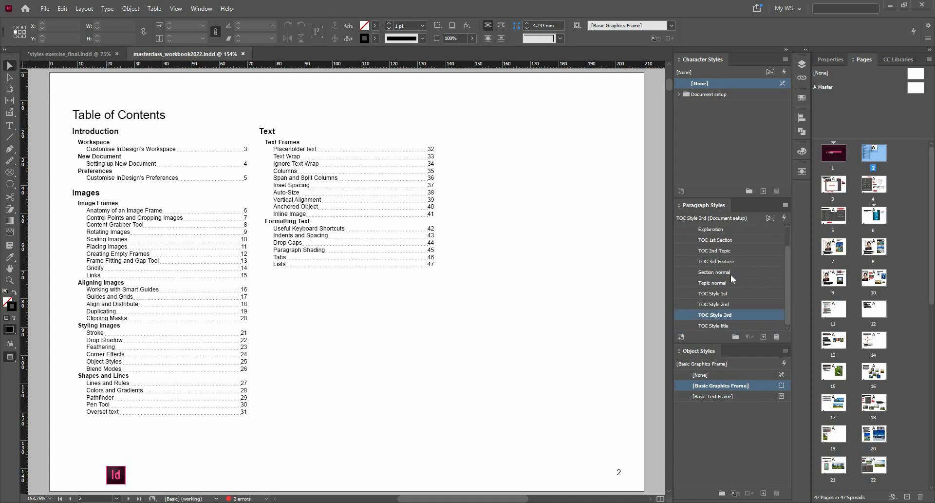
pyautogui.click(737, 340)
pyautogui.scroll(-1, 744, 290)
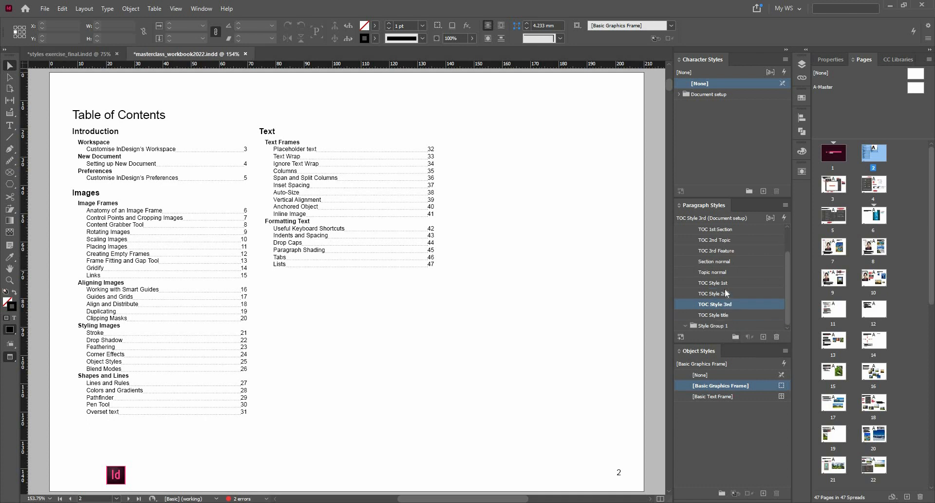
pyautogui.click(727, 282)
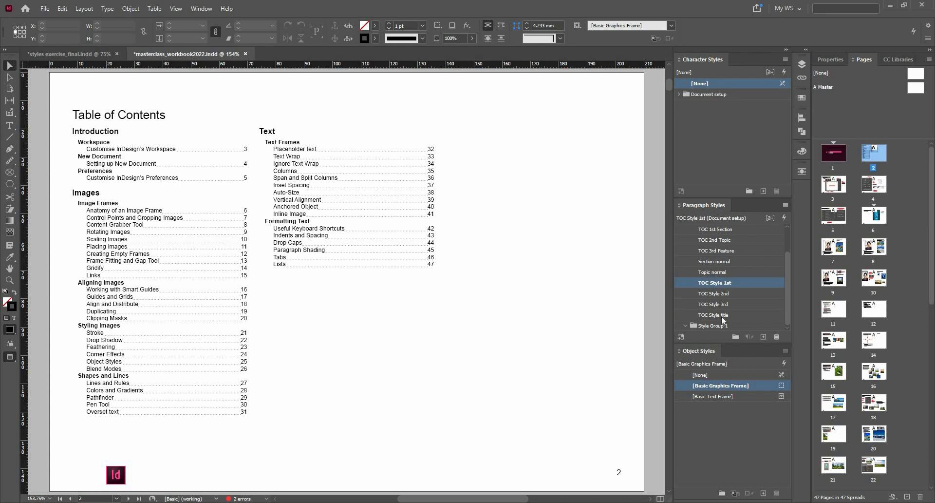
pyautogui.keyDown('shift'); pyautogui.click(721, 316); pyautogui.keyUp('shift')
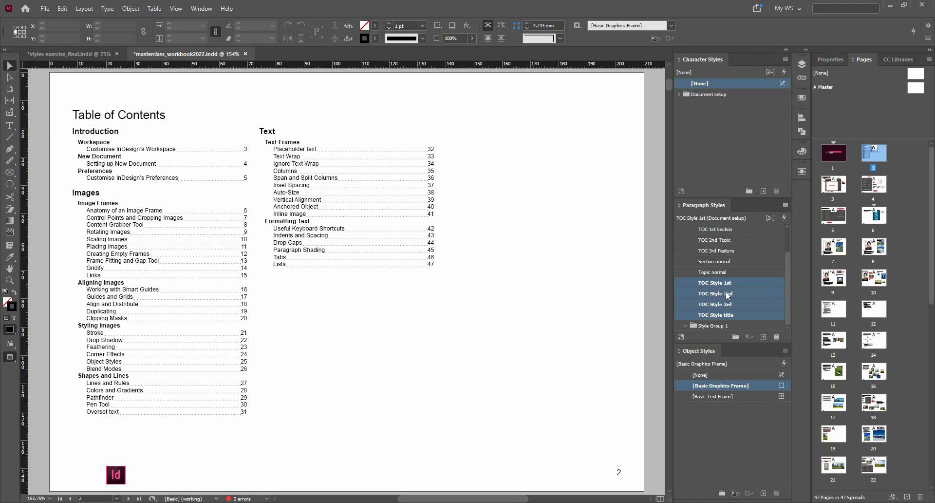
pyautogui.moveTo(725, 292); pyautogui.dragTo(722, 326)
# - Rename the new paragraph style group as TOC Style and collapse it
pyautogui.click(720, 286)
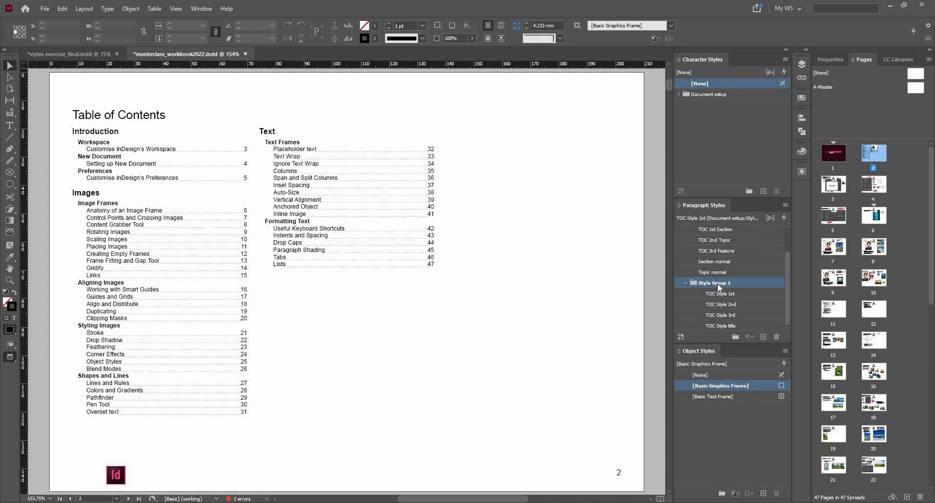
pyautogui.doubleClick(720, 286)
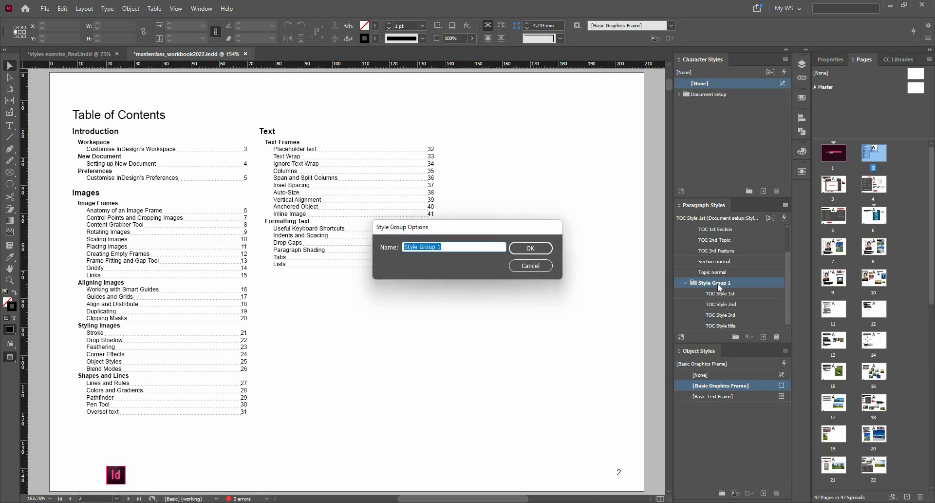
pyautogui.write('TOC Style')
pyautogui.click(531, 251)
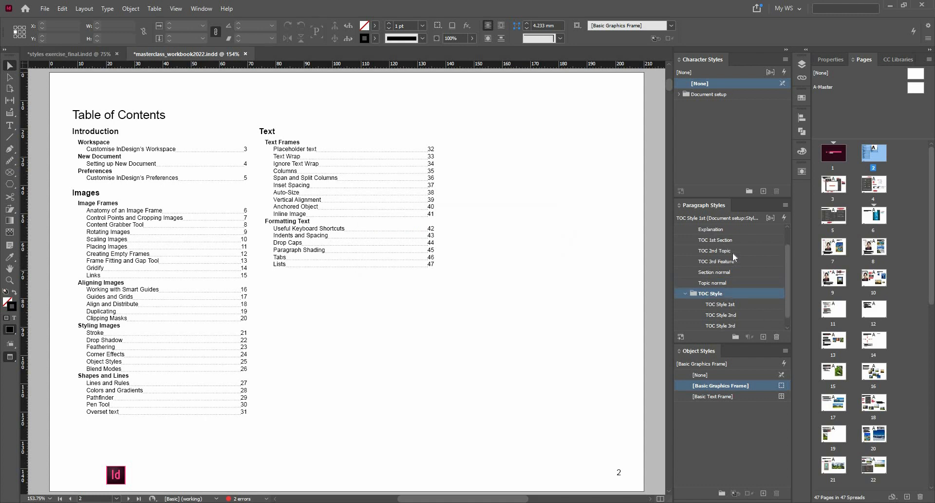
pyautogui.click(687, 282)
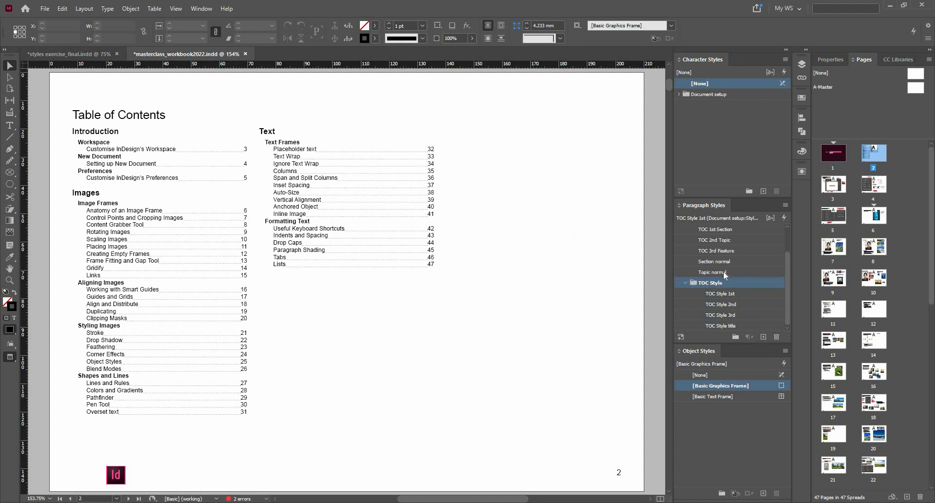
# - Create another paragraph style group under Document setup and name it TOC Tracking
pyautogui.click(725, 263)
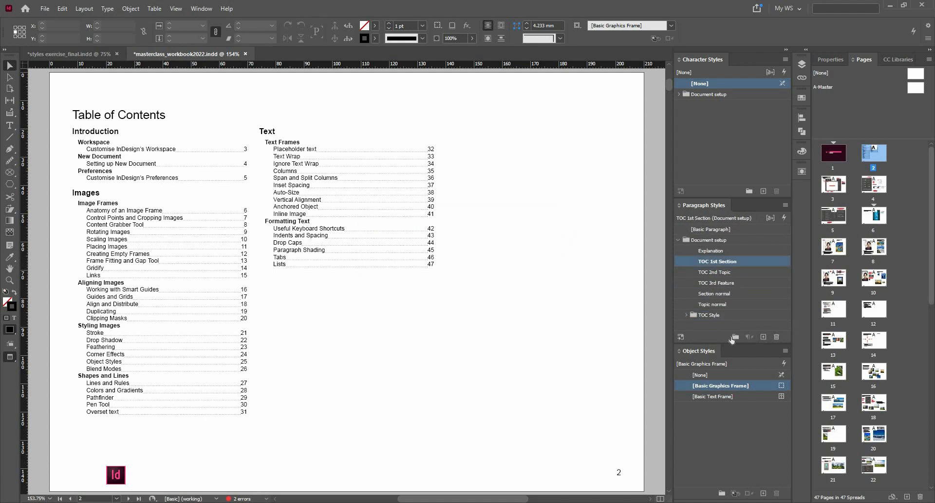
pyautogui.keyDown('shift'); pyautogui.click(726, 286); pyautogui.keyUp('shift')
pyautogui.click(735, 337)
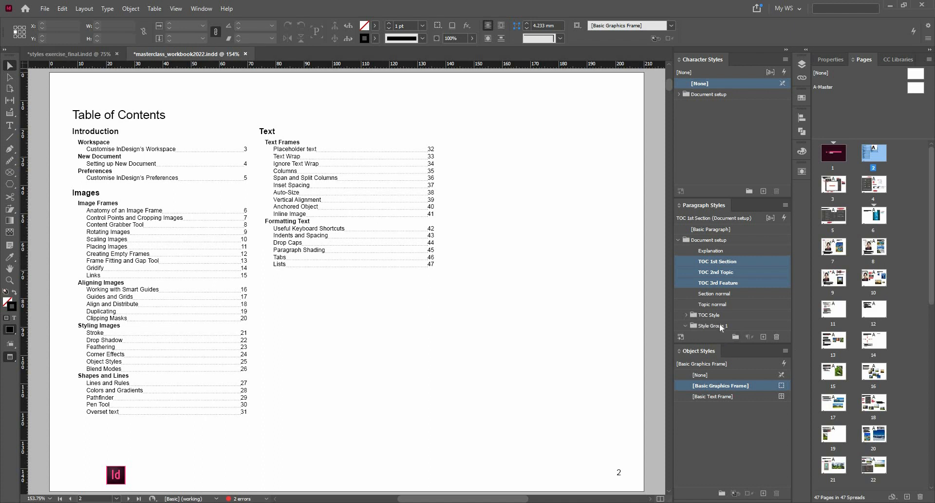
pyautogui.click(720, 323)
pyautogui.click(720, 324)
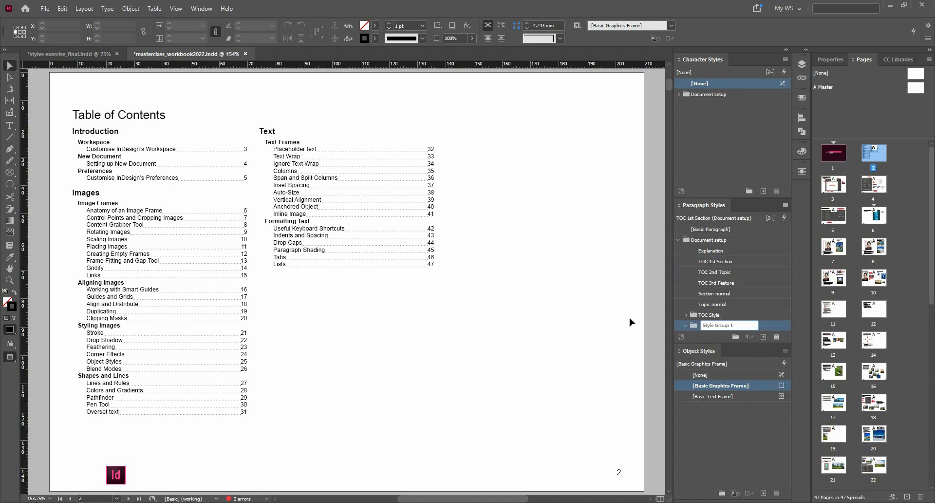
pyautogui.hotkey('ctrl', 'a')
pyautogui.write('TOC')
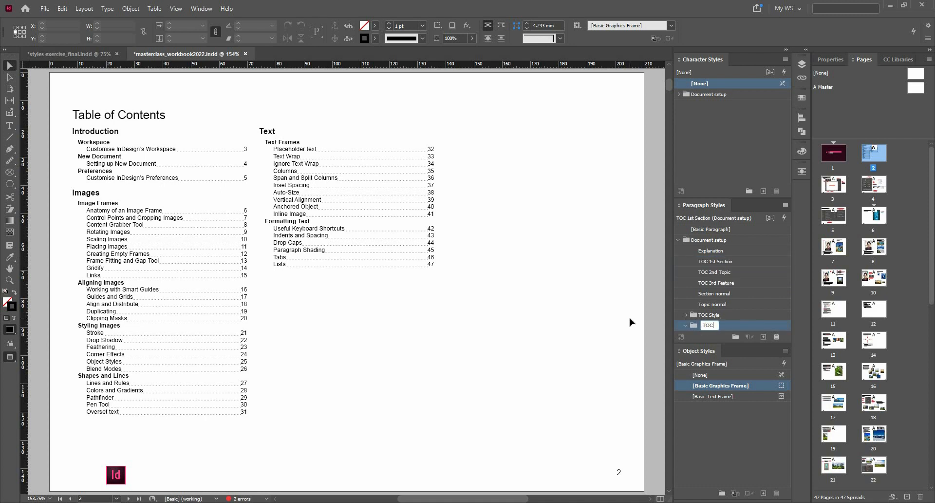
pyautogui.write(' Tracking')
pyautogui.press('Return')
# - Move TOC 1st Section, TOC 2nd Topic and TOC 3rd Feature into the TOC Tracking group and place the collapsed group below Explanation
pyautogui.click(717, 261)
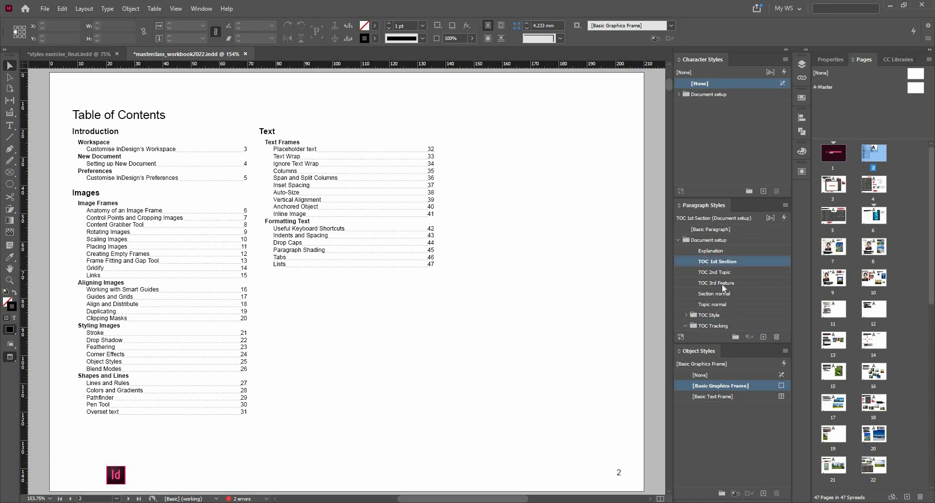
pyautogui.keyDown('shift'); pyautogui.click(725, 283); pyautogui.keyUp('shift')
pyautogui.click(766, 284)
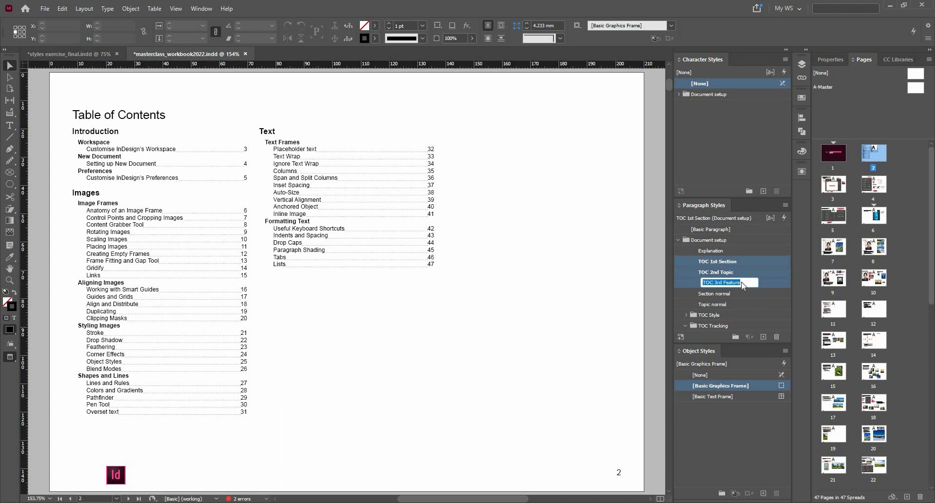
pyautogui.press('Escape')
pyautogui.click(770, 283)
pyautogui.press('Escape')
pyautogui.moveTo(747, 277); pyautogui.dragTo(694, 325)
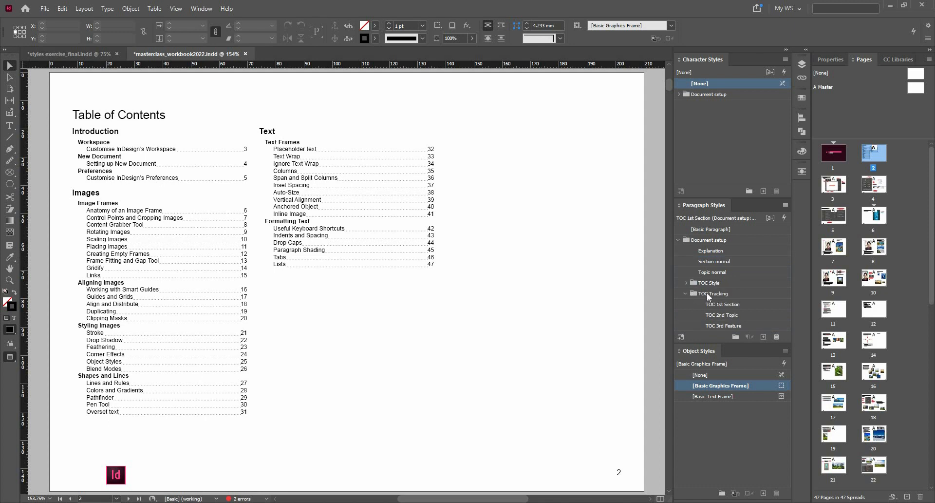
pyautogui.click(686, 293)
pyautogui.moveTo(721, 246); pyautogui.dragTo(723, 256)
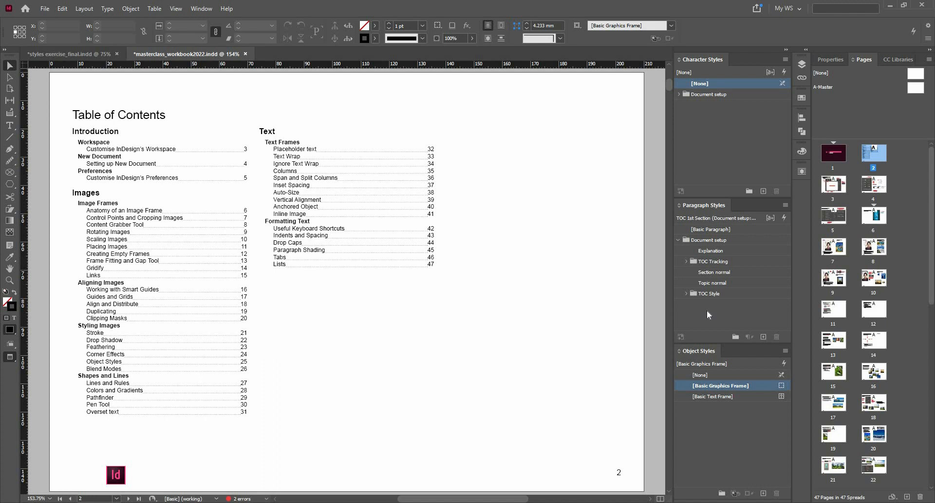
# - Go to page 7 and check which paragraph styles are applied to its three header texts and the instruction text
pyautogui.doubleClick(834, 248)
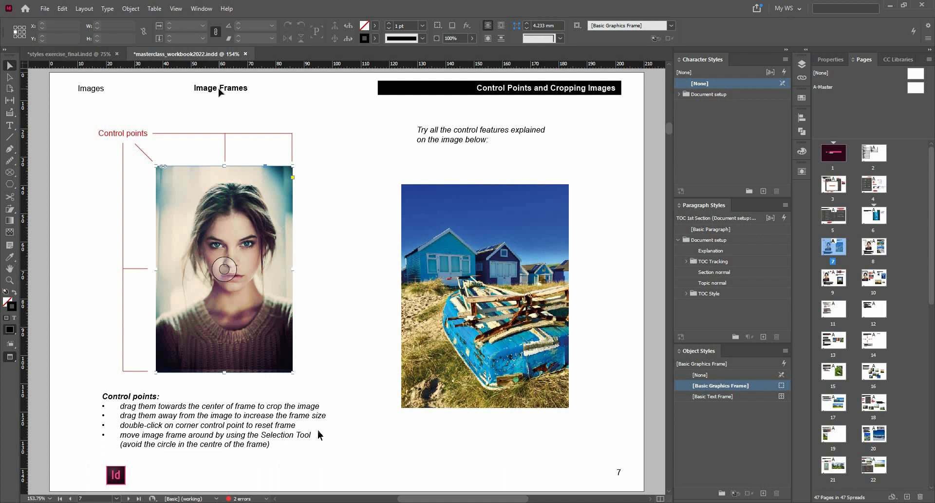
pyautogui.hotkey('ctrl', 'a')
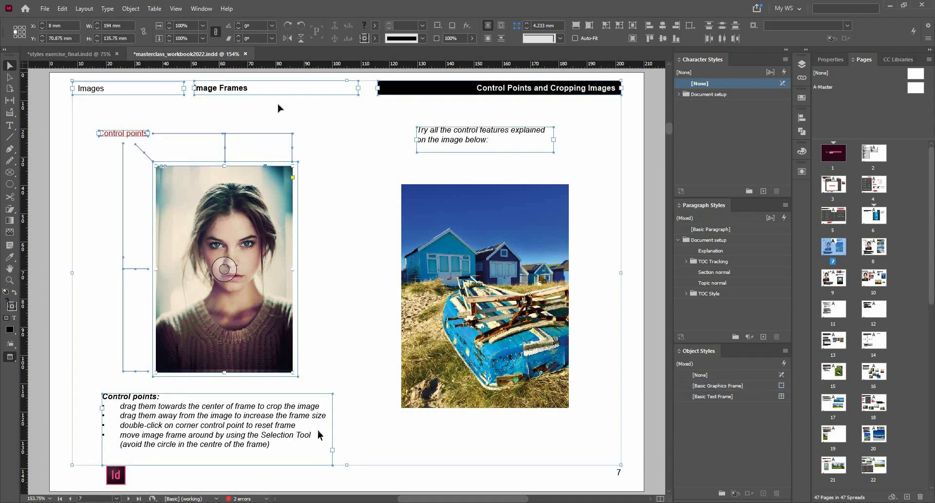
pyautogui.click(289, 116)
pyautogui.click(216, 91)
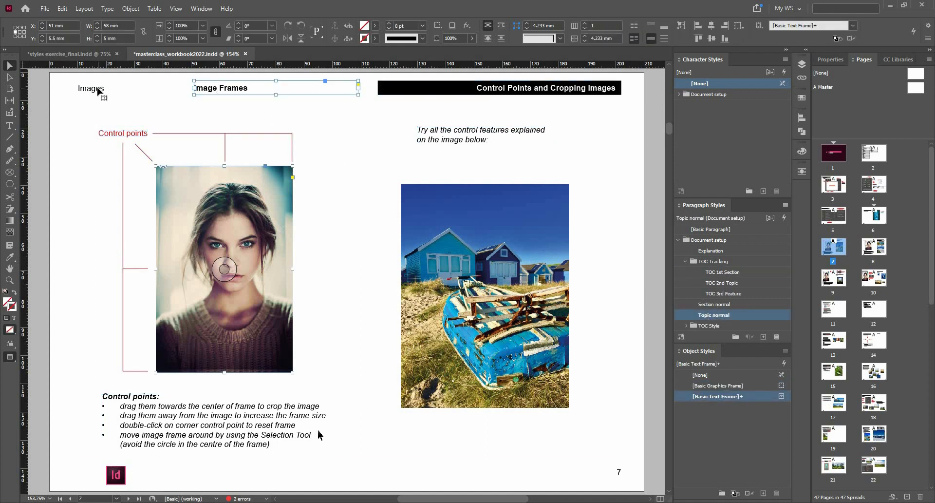
pyautogui.click(97, 90)
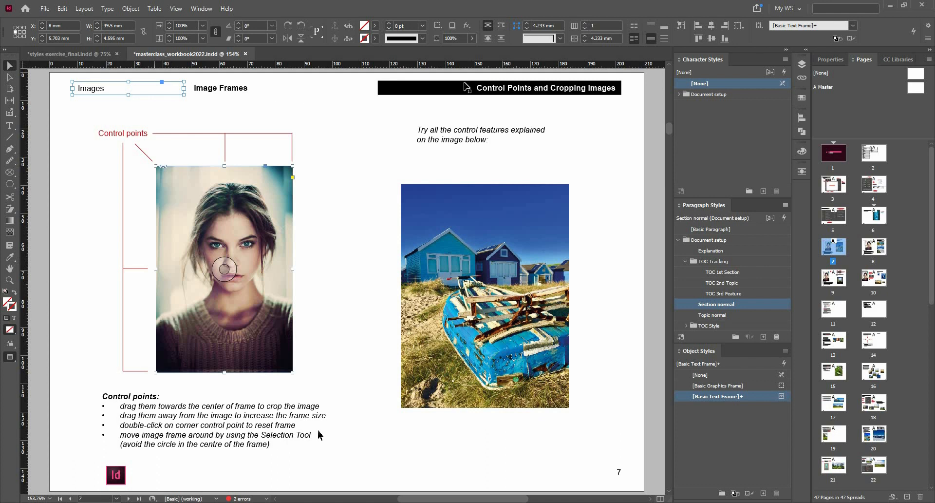
pyautogui.click(507, 89)
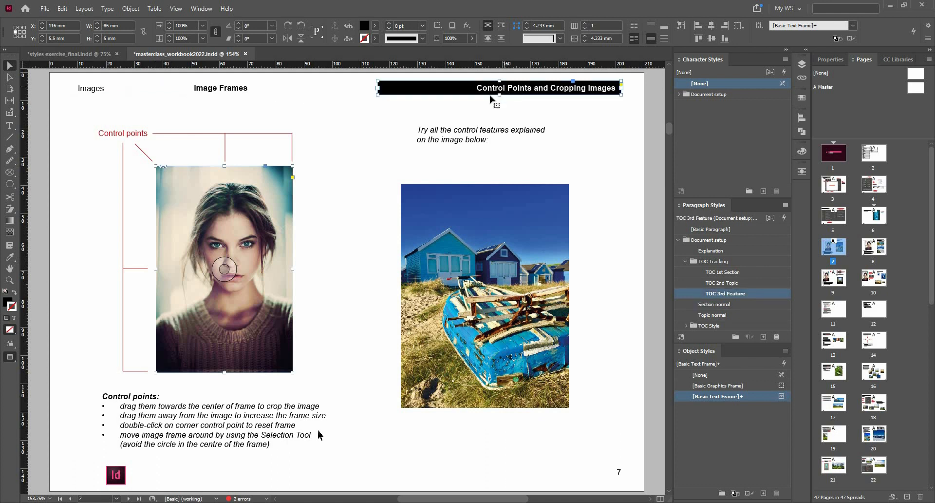
pyautogui.click(231, 90)
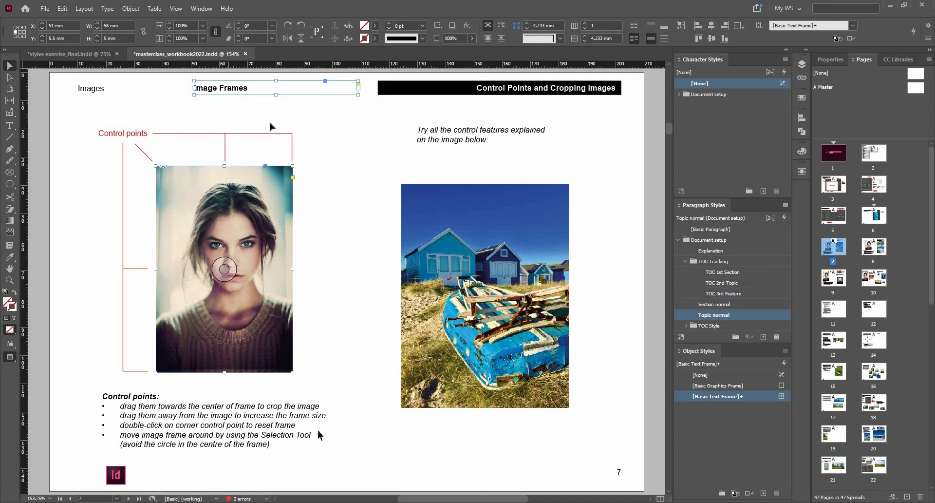
pyautogui.click(437, 132)
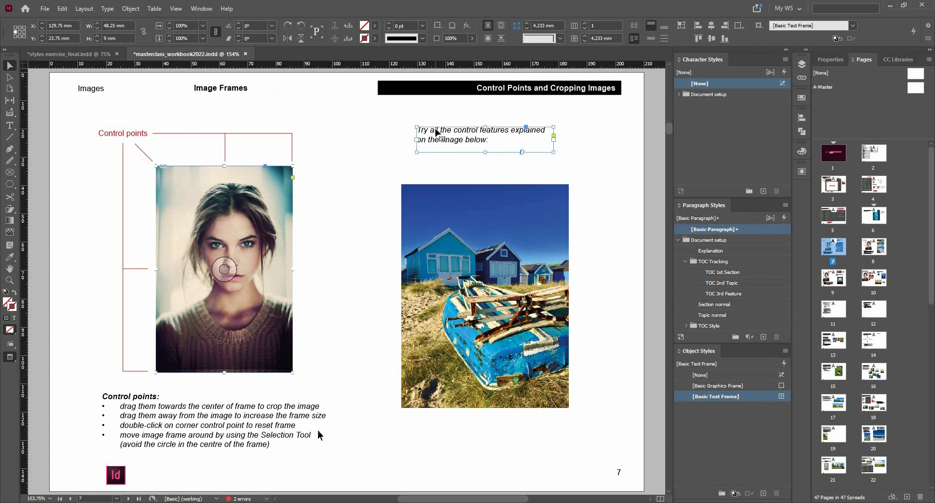
pyautogui.click(354, 136)
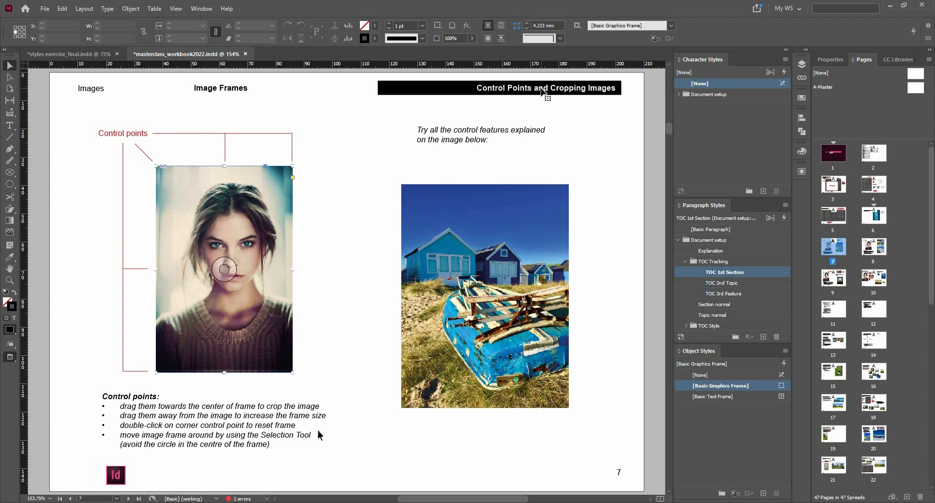
# - Shorten the black header title on page 7 to "Control Points"
pyautogui.click(543, 90)
pyautogui.moveTo(535, 88); pyautogui.dragTo(623, 86)
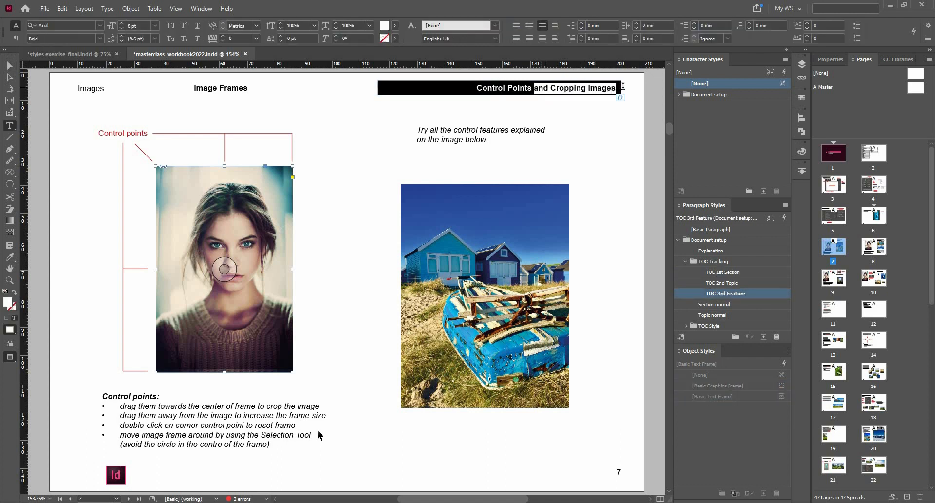
pyautogui.press('Delete')
pyautogui.press('Escape')
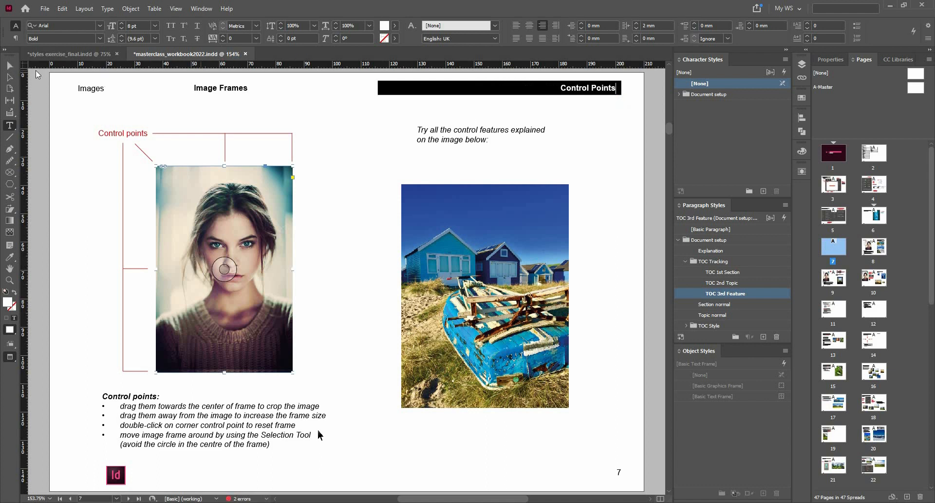
# - Draw a text frame about 56 mm wide and 6.7 mm high below the black page 7 header and enter "Cropping Points"
pyautogui.moveTo(609, 86); pyautogui.dragTo(594, 115)
pyautogui.hotkey('ctrl', 'z')
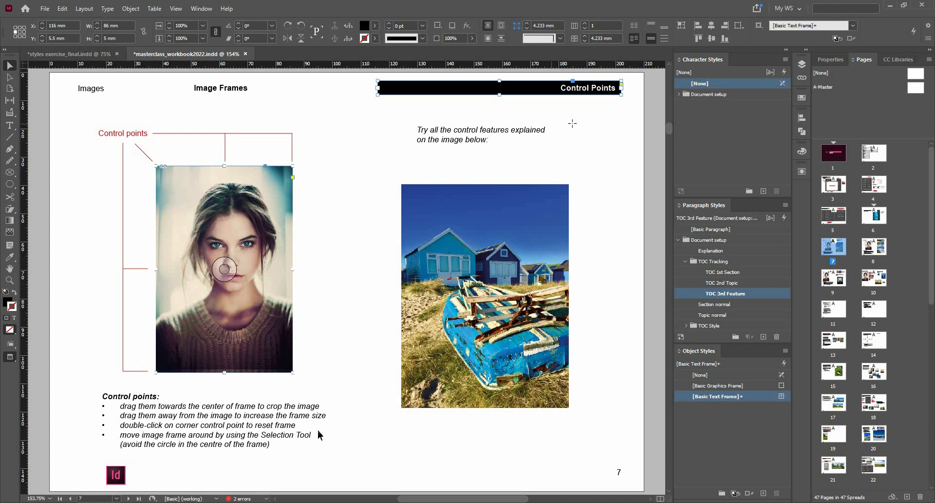
pyautogui.press('t')
pyautogui.moveTo(413, 102); pyautogui.dragTo(572, 123)
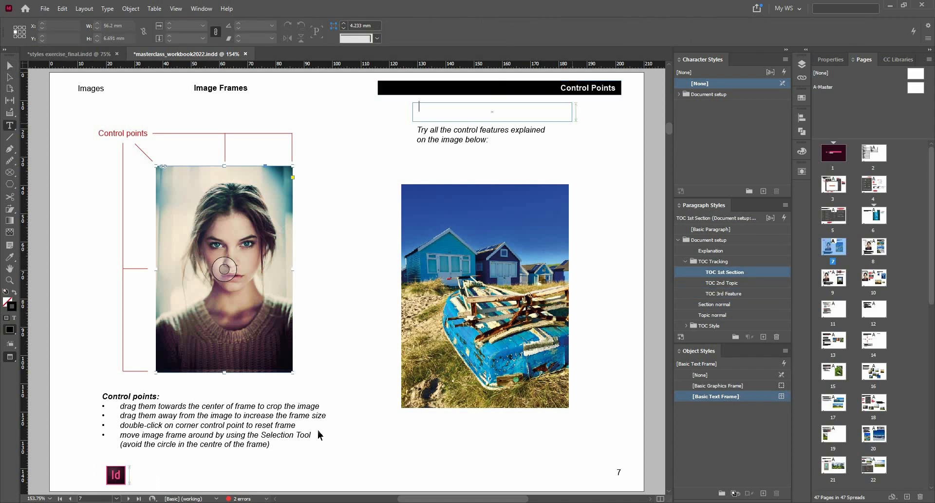
pyautogui.write('Cropping ')
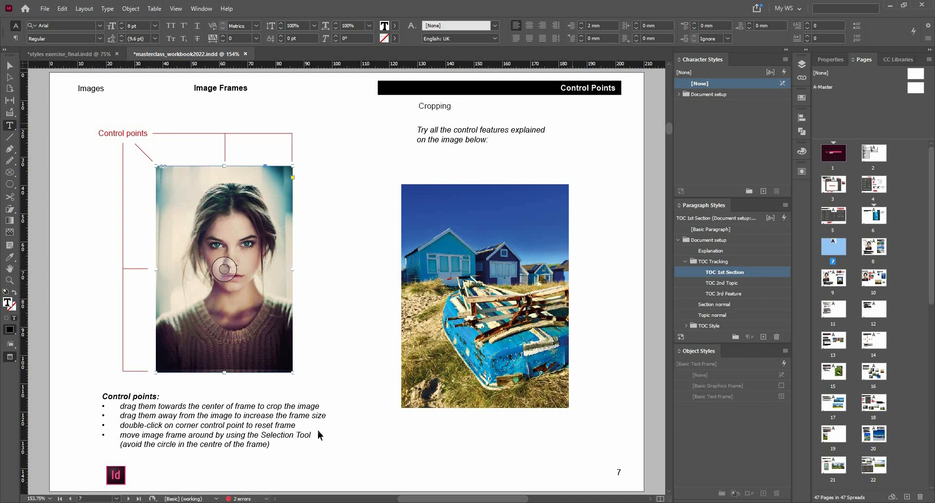
pyautogui.write('Points')
# - Apply the TOC 3rd Feature paragraph style to the Cropping Points frame and move it to about X 140.2 mm, Y 13.6 mm
pyautogui.click(10, 66)
pyautogui.click(471, 116)
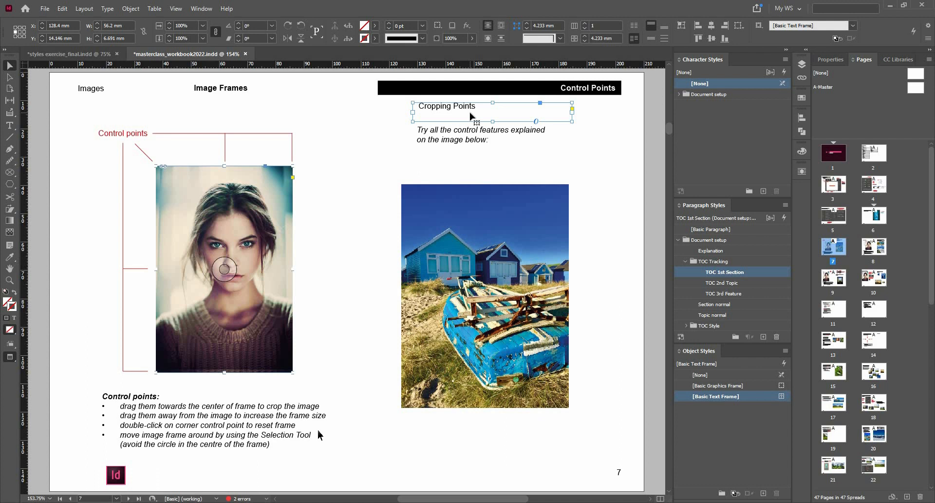
pyautogui.click(753, 294)
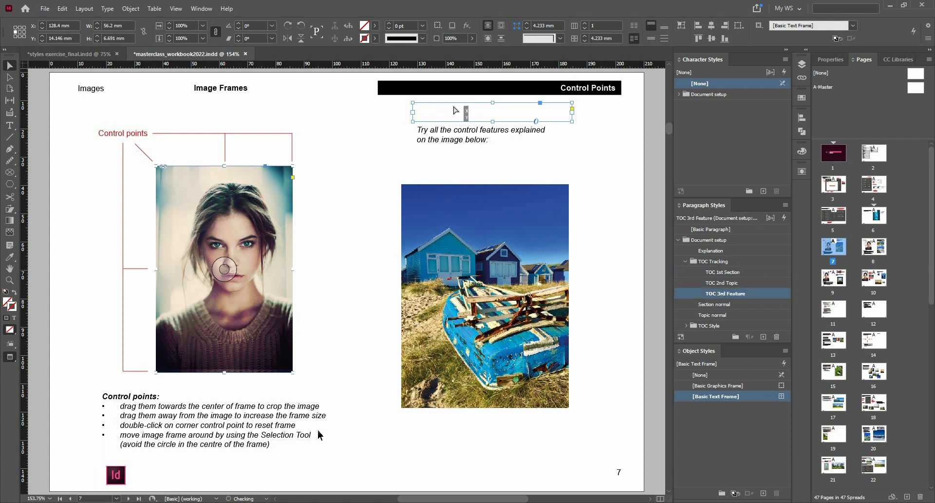
pyautogui.moveTo(447, 109); pyautogui.dragTo(491, 110)
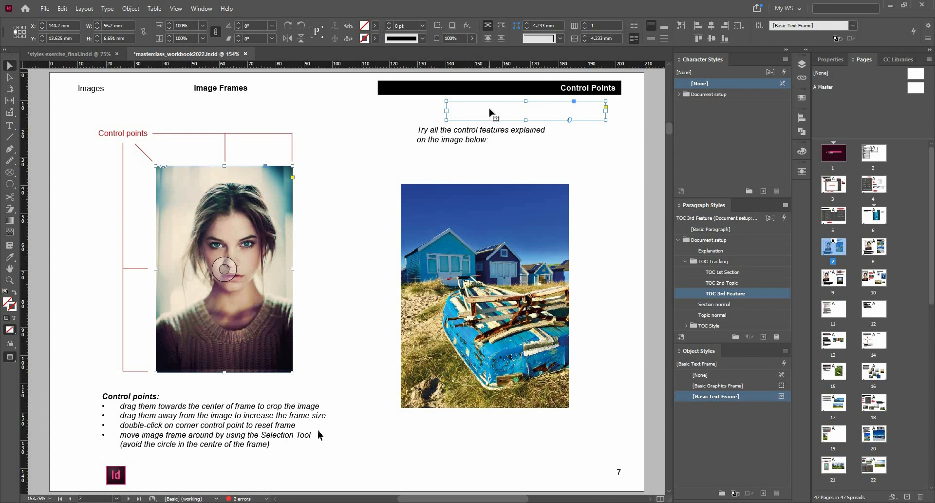
# - Create a second layer and transfer the Cropping Points frame onto it at its same position on page 7
pyautogui.click(802, 64)
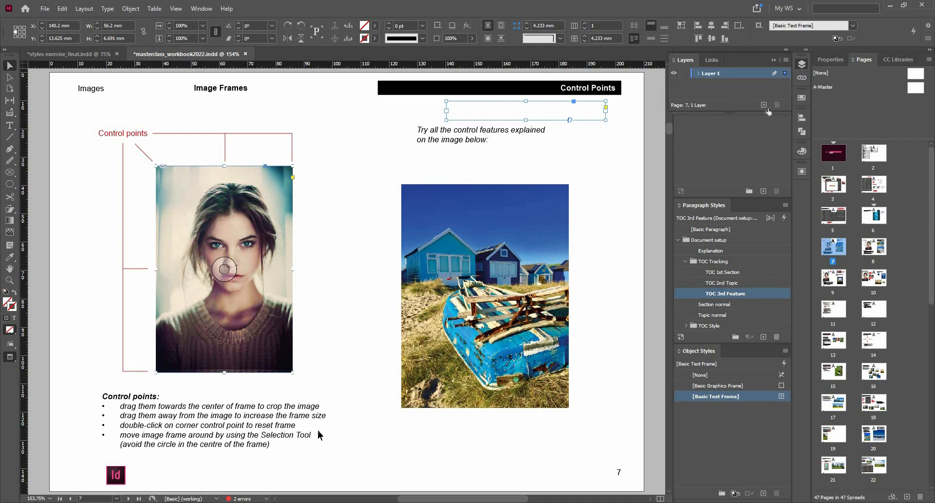
pyautogui.click(764, 105)
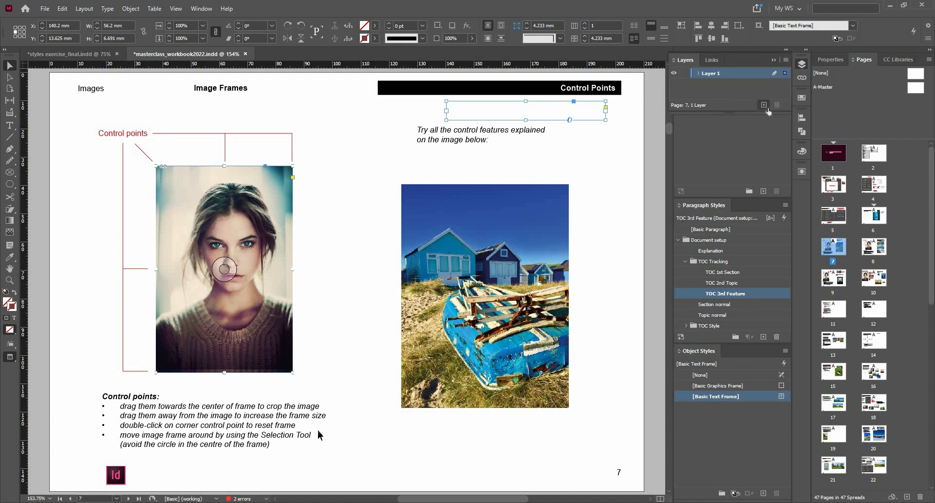
pyautogui.rightClick(577, 114)
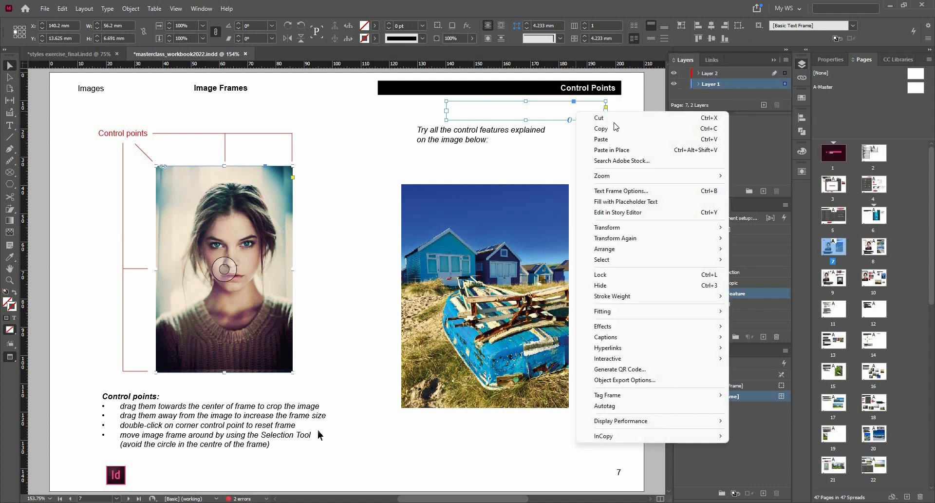
pyautogui.click(599, 118)
pyautogui.click(732, 74)
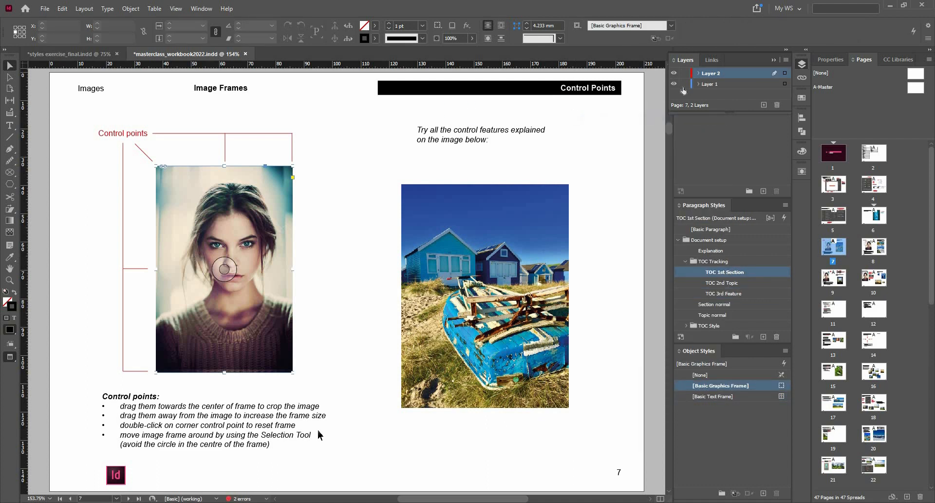
pyautogui.rightClick(592, 103)
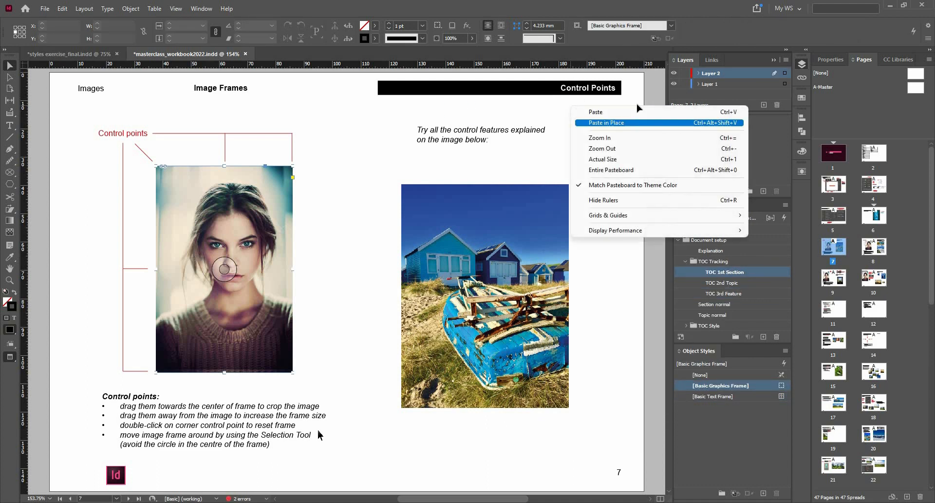
pyautogui.click(602, 121)
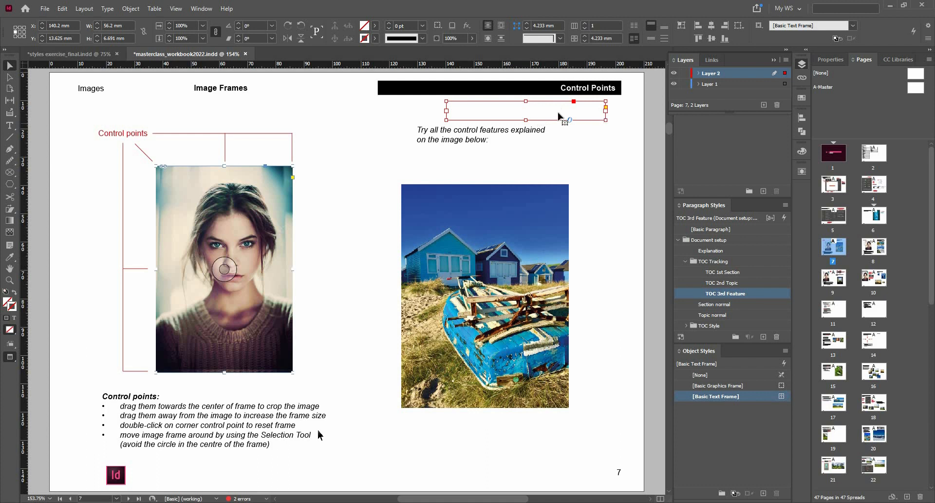
# - Hide the new layer holding the Cropping Points frame
pyautogui.moveTo(544, 109); pyautogui.dragTo(576, 116)
pyautogui.click(589, 151)
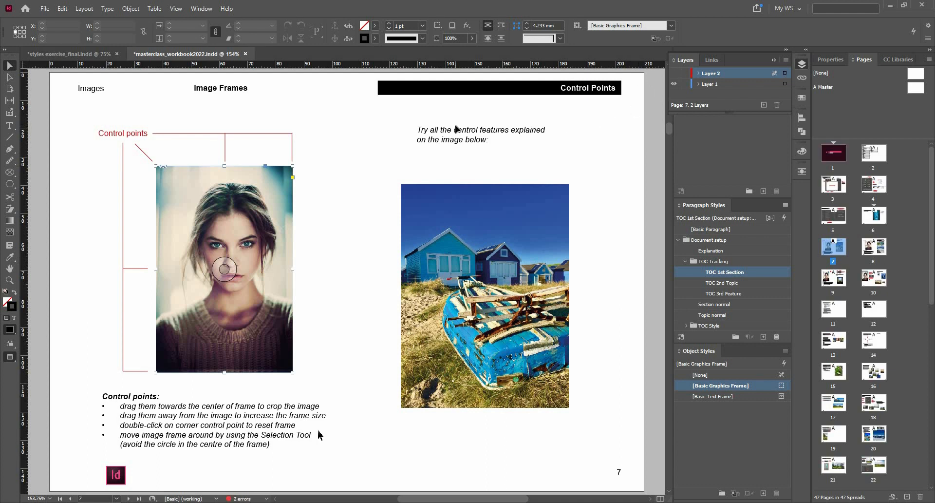
pyautogui.click(777, 65)
# - Regenerate the table of contents with text on hidden layers and overset items included, and check the Image Frames entries on page 2
pyautogui.click(83, 8)
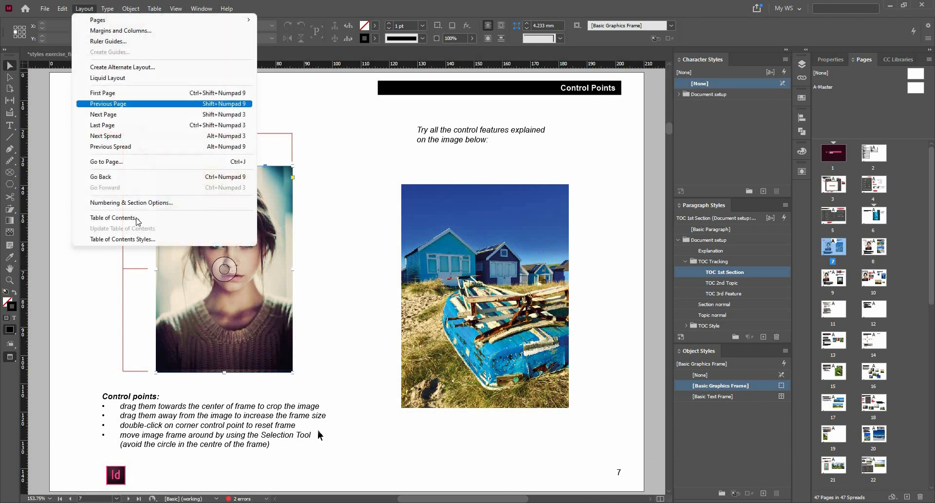
pyautogui.click(136, 219)
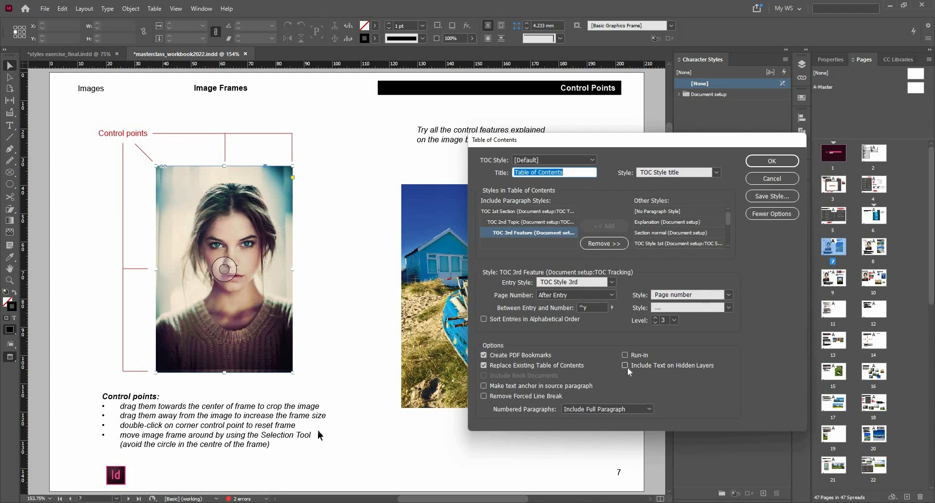
pyautogui.click(626, 366)
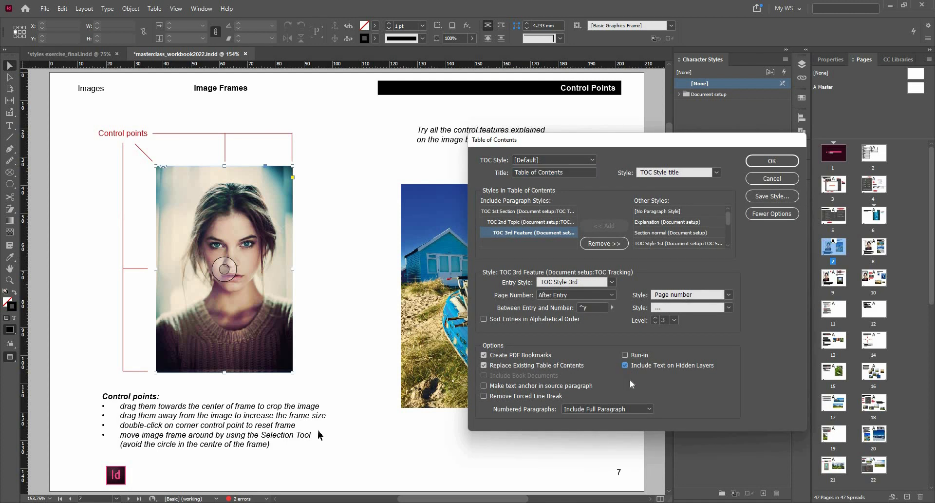
pyautogui.click(770, 161)
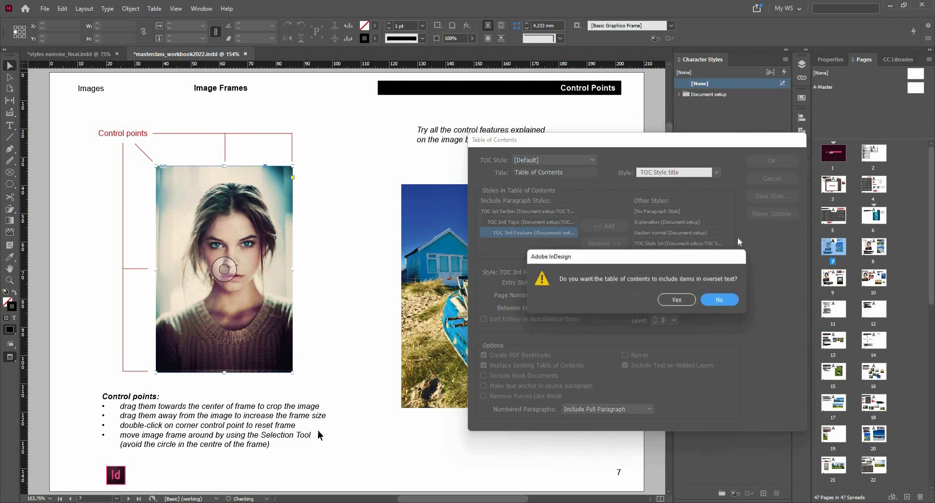
pyautogui.click(689, 306)
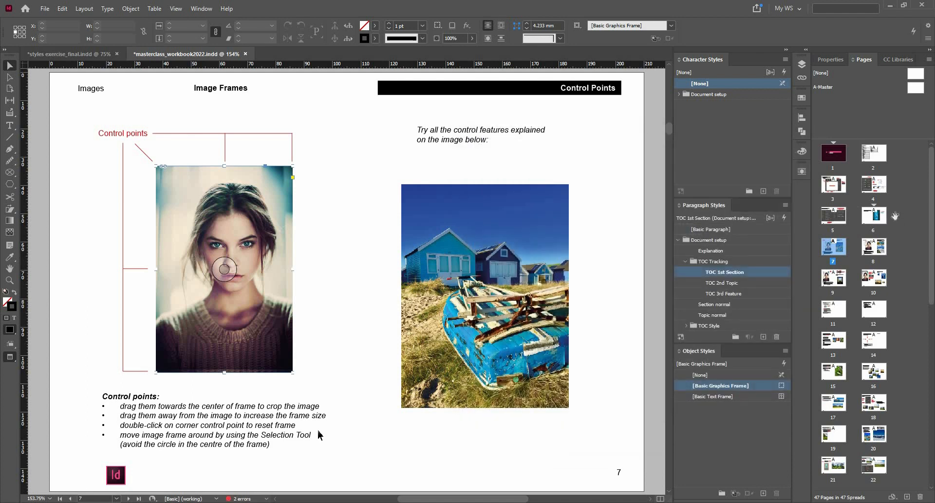
pyautogui.doubleClick(875, 155)
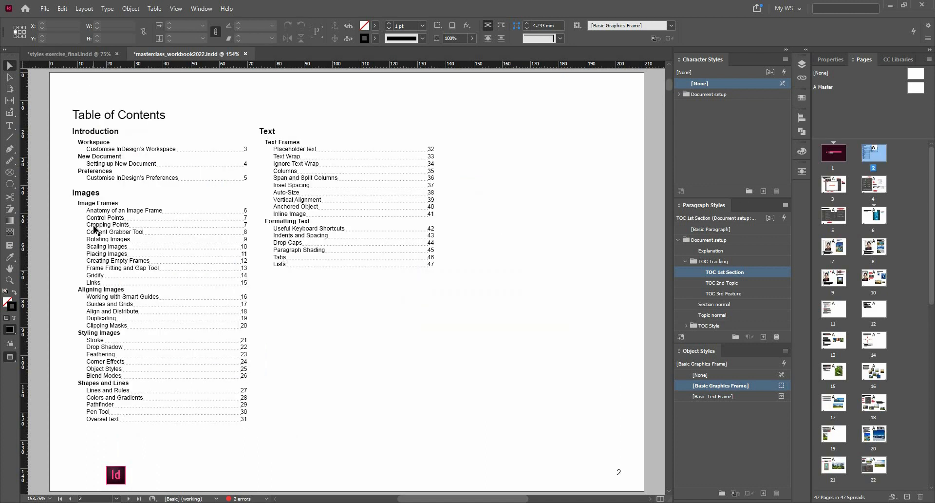
pyautogui.scroll(3, 94, 229)
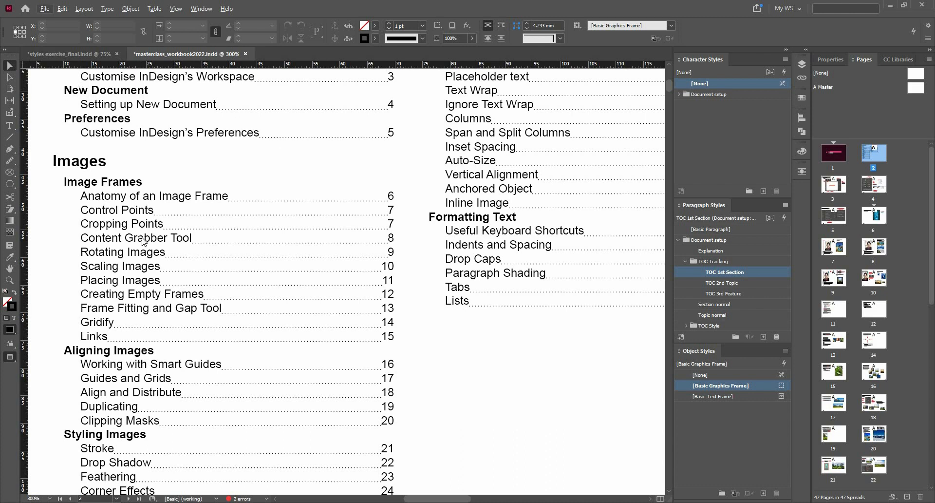
# - Examine the export file formats, including Adobe PDF (Print), without exporting the workbook
pyautogui.hotkey('alt', 'f')
pyautogui.click(142, 206)
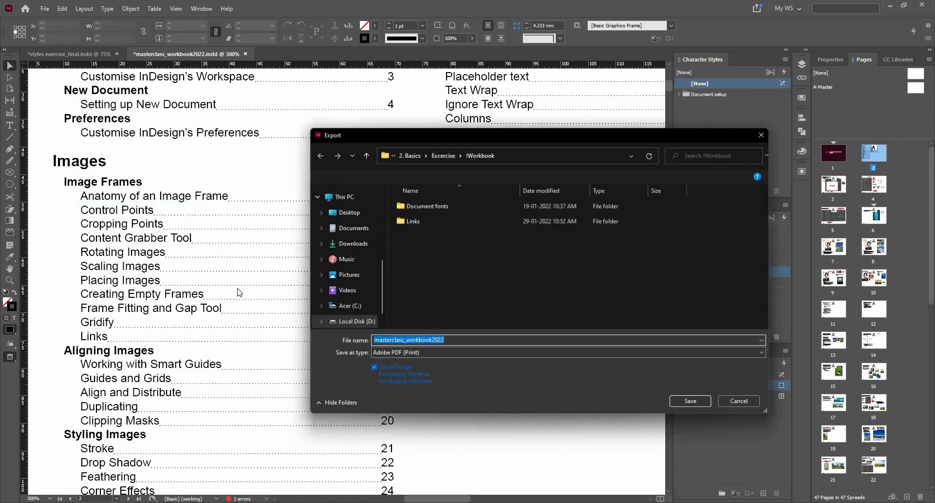
pyautogui.click(451, 357)
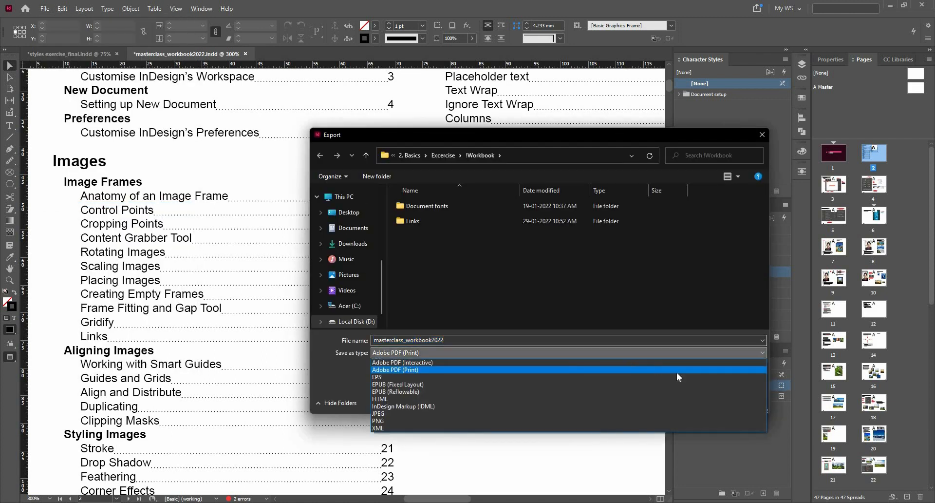
pyautogui.click(677, 373)
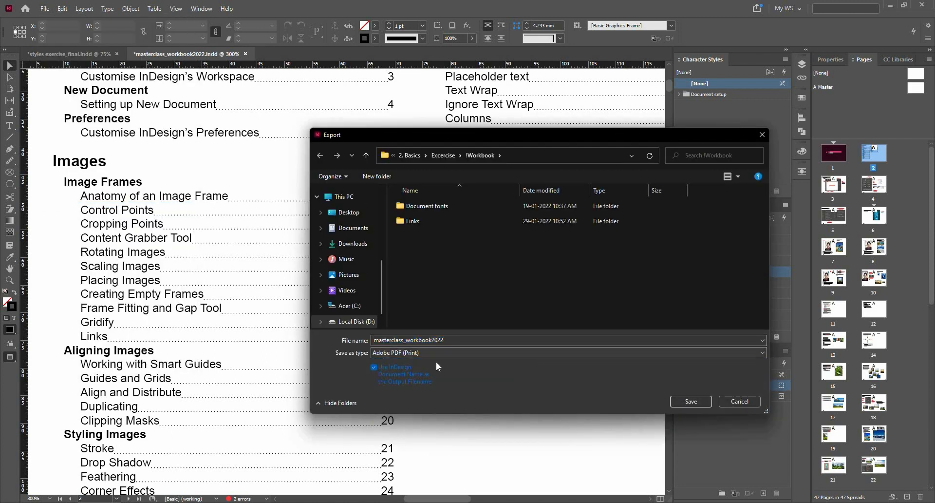
pyautogui.click(733, 401)
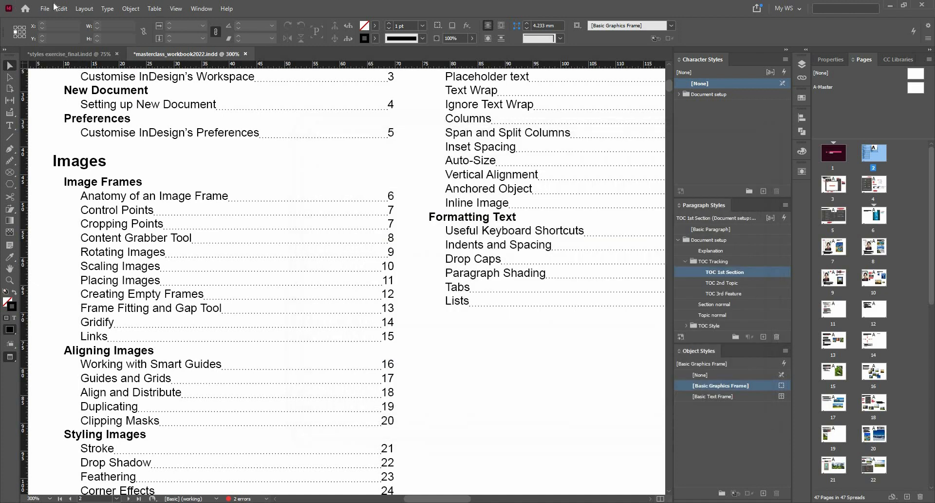
# - Review the print settings from General to Summary, the Print Layers choices and the available print commands, without printing the workbook
pyautogui.click(44, 8)
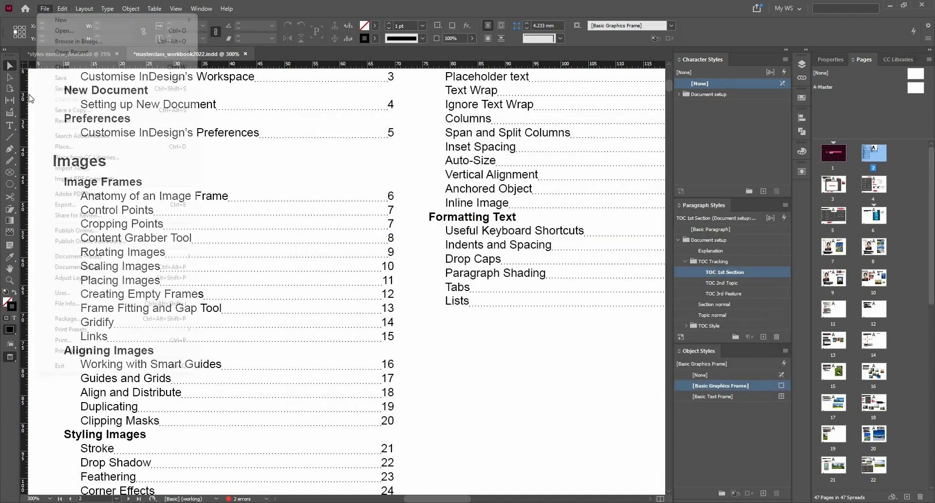
pyautogui.click(177, 340)
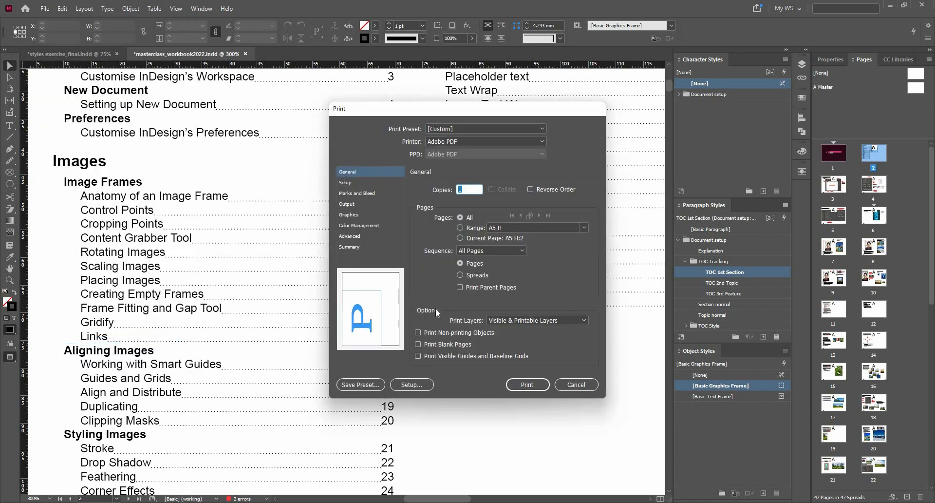
pyautogui.click(364, 184)
pyautogui.click(361, 194)
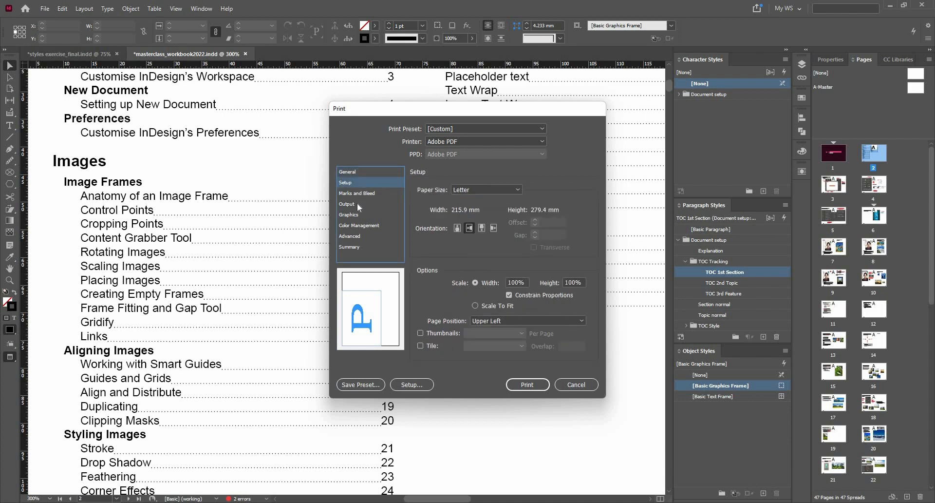
pyautogui.click(356, 204)
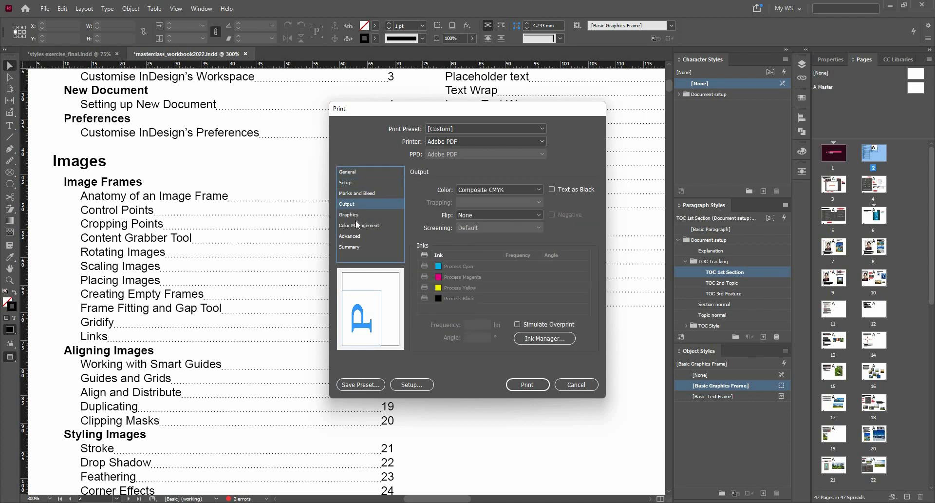
pyautogui.click(356, 215)
pyautogui.click(356, 225)
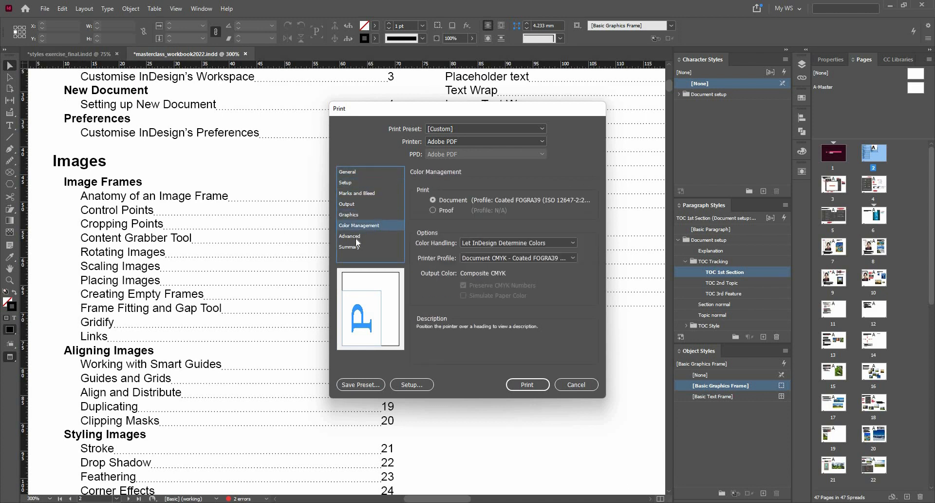
pyautogui.click(355, 237)
pyautogui.click(355, 246)
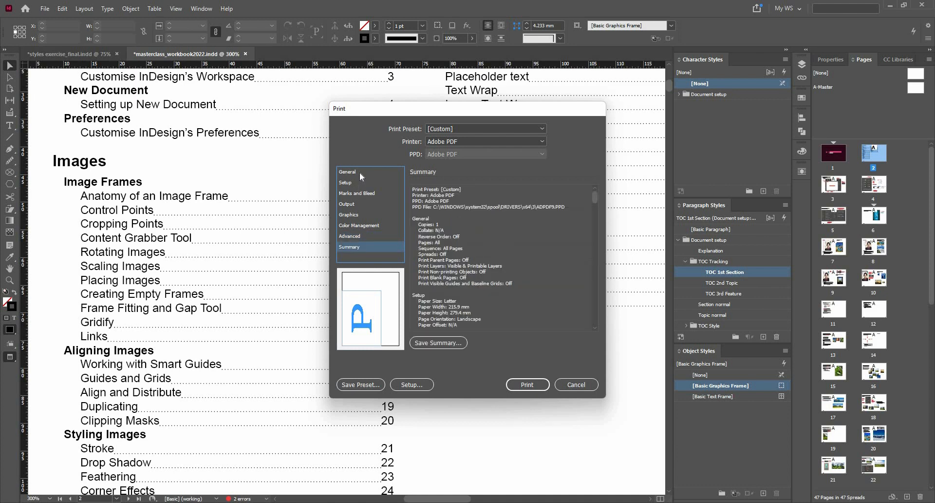
pyautogui.click(361, 175)
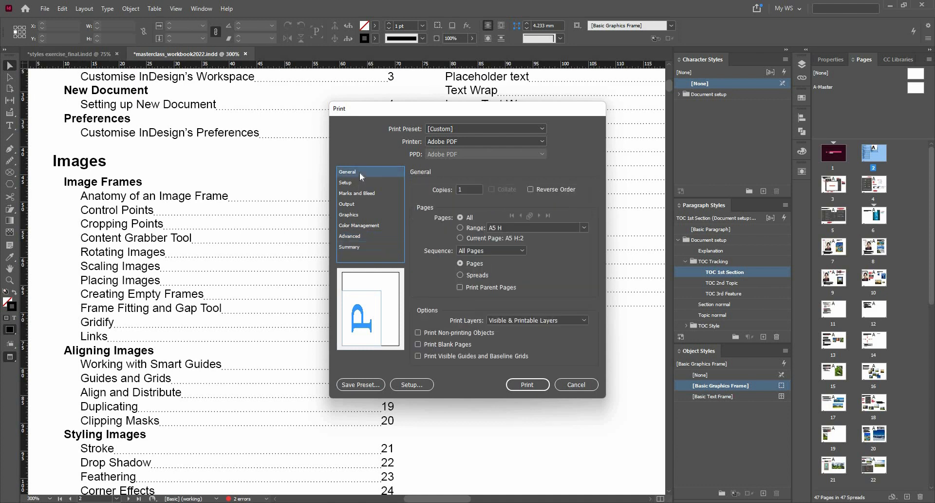
pyautogui.click(580, 323)
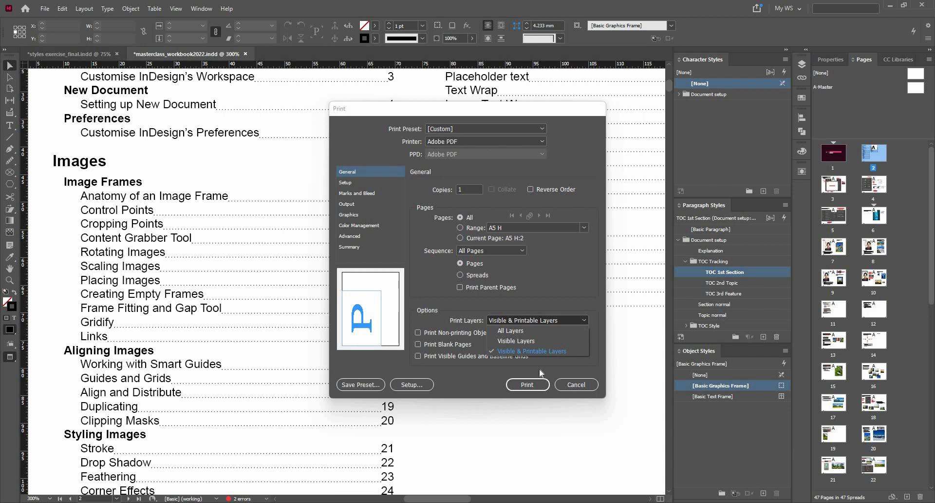
pyautogui.click(540, 392)
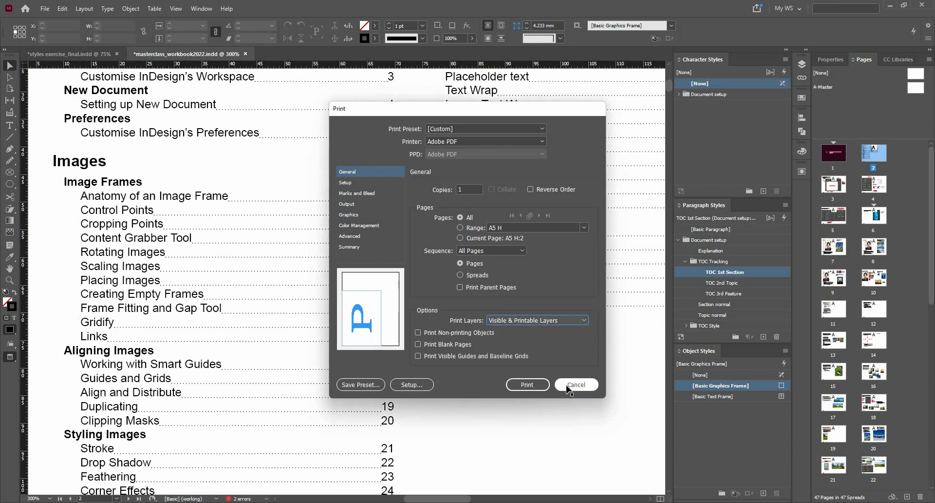
pyautogui.click(569, 387)
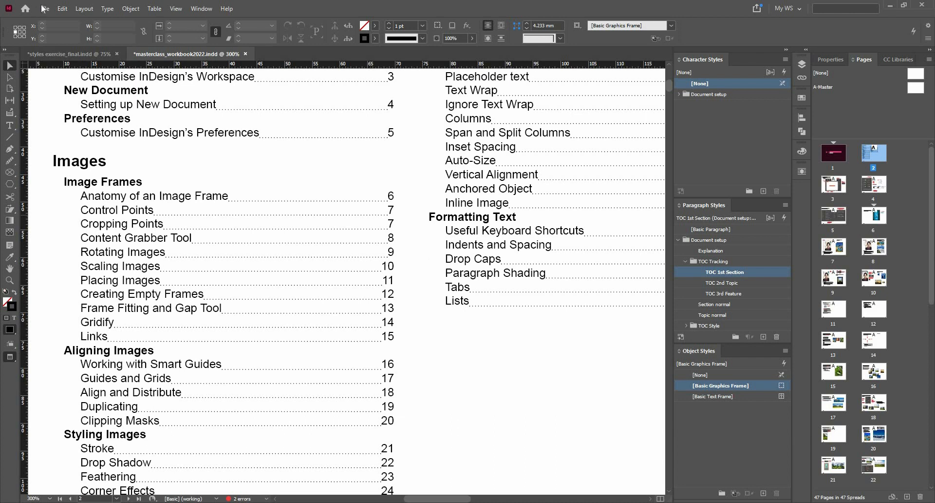
pyautogui.hotkey('alt', 'f')
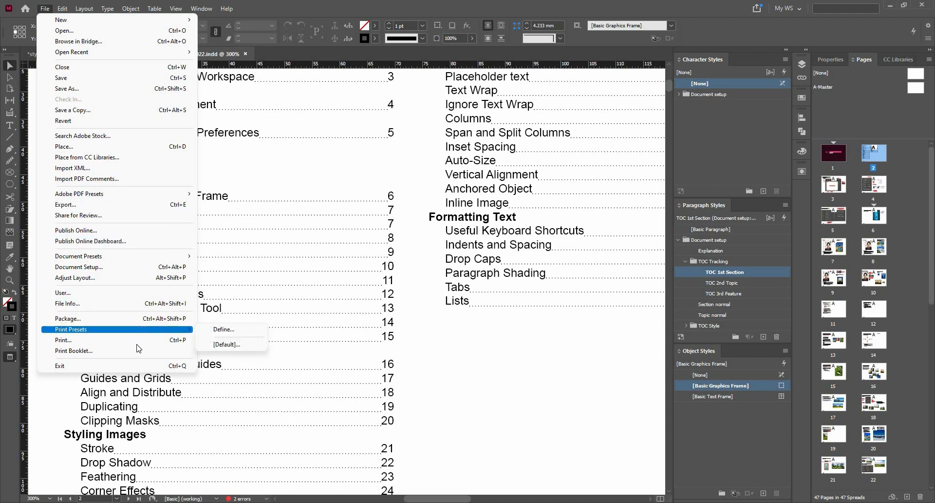
# - Review the Adobe PDF (Interactive) export settings, including Compression, Security and the Forms and Media options, without exporting the workbook
pyautogui.click(138, 204)
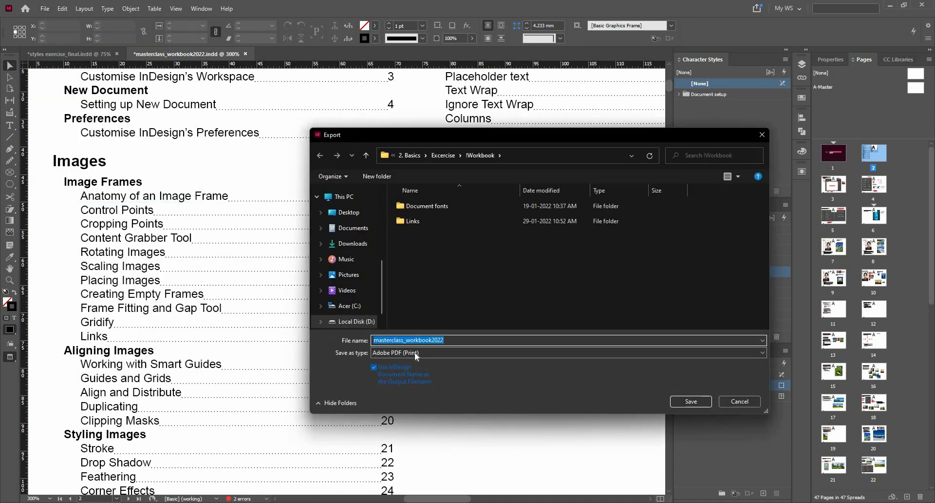
pyautogui.click(416, 353)
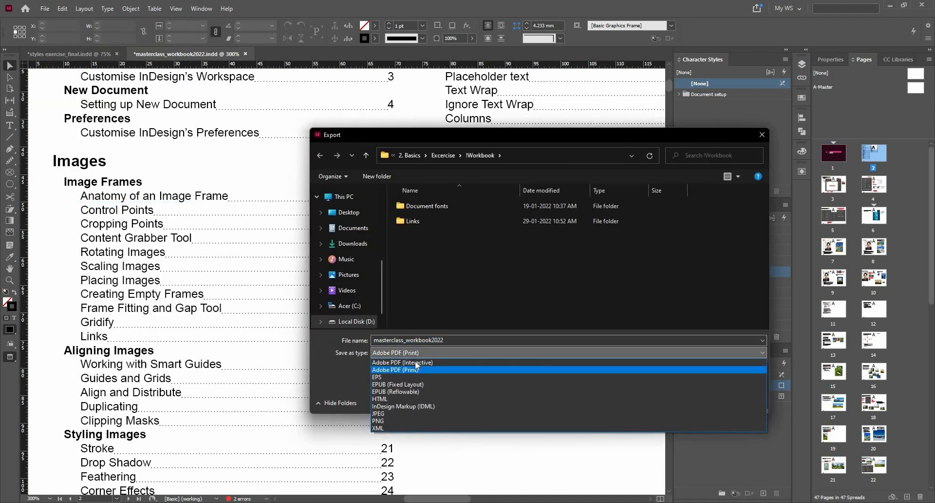
pyautogui.click(416, 362)
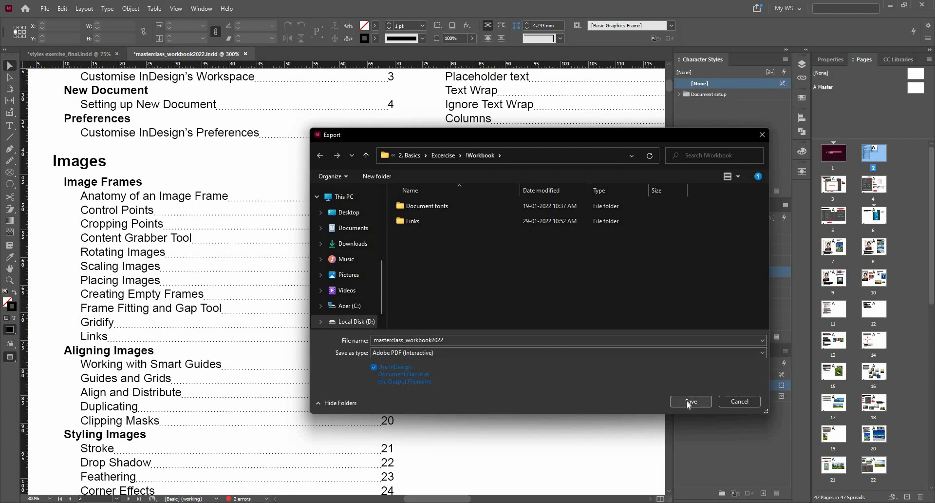
pyautogui.click(690, 402)
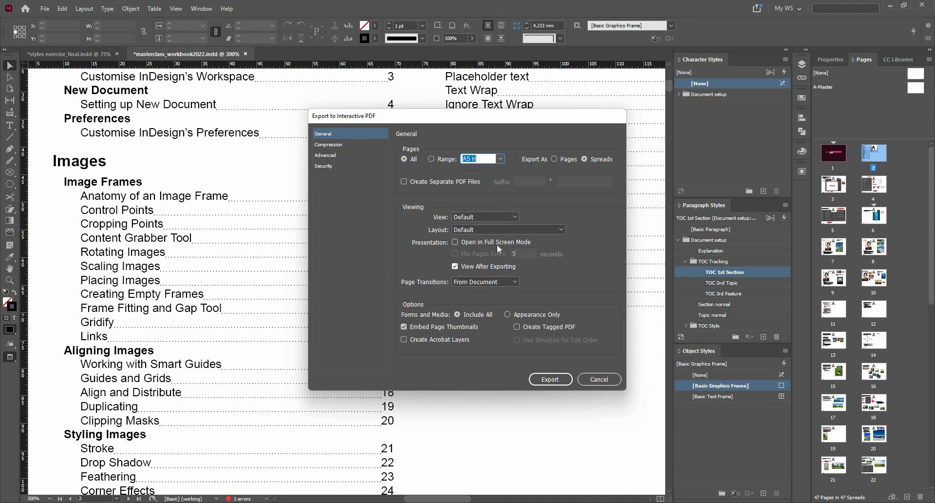
pyautogui.click(335, 144)
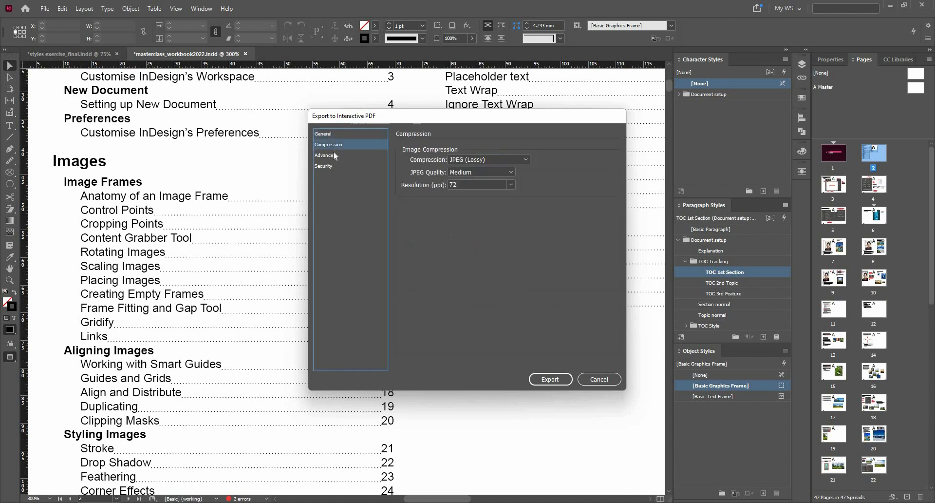
pyautogui.click(333, 155)
pyautogui.click(332, 165)
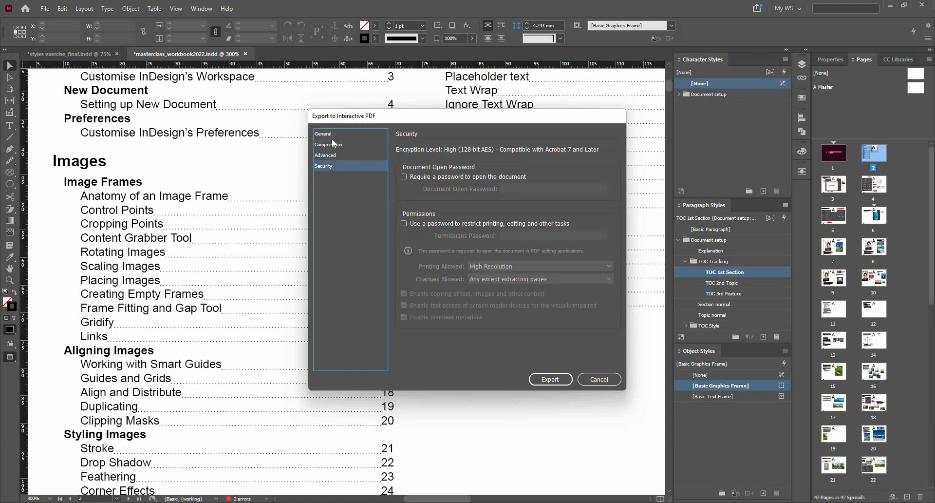
pyautogui.click(334, 139)
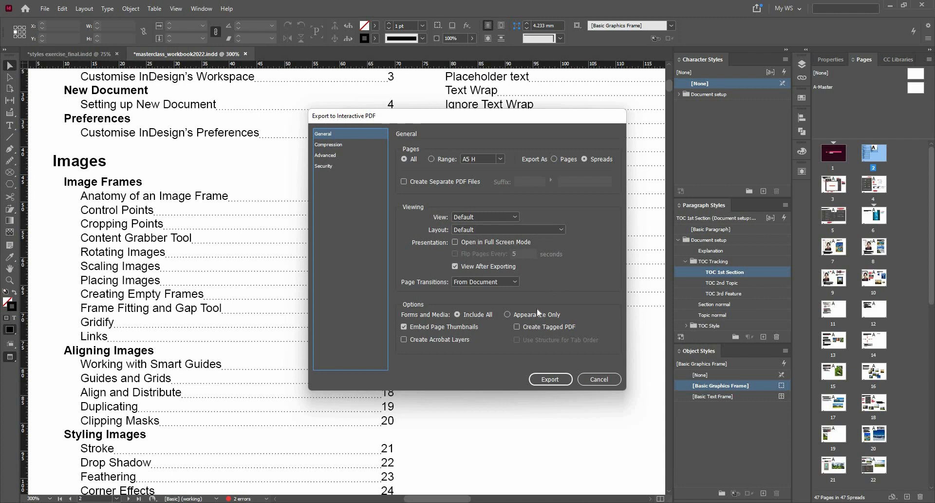
pyautogui.click(463, 314)
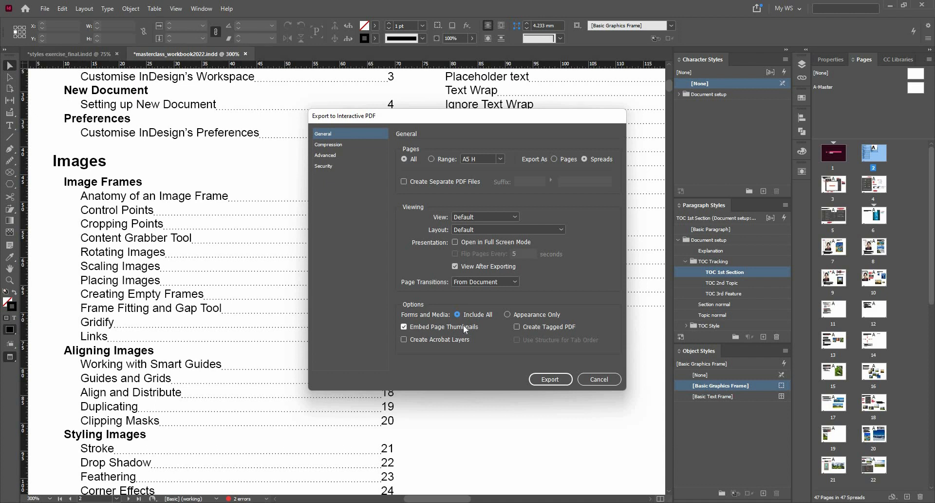
pyautogui.click(614, 378)
pyautogui.hotkey('ctrl', '0')
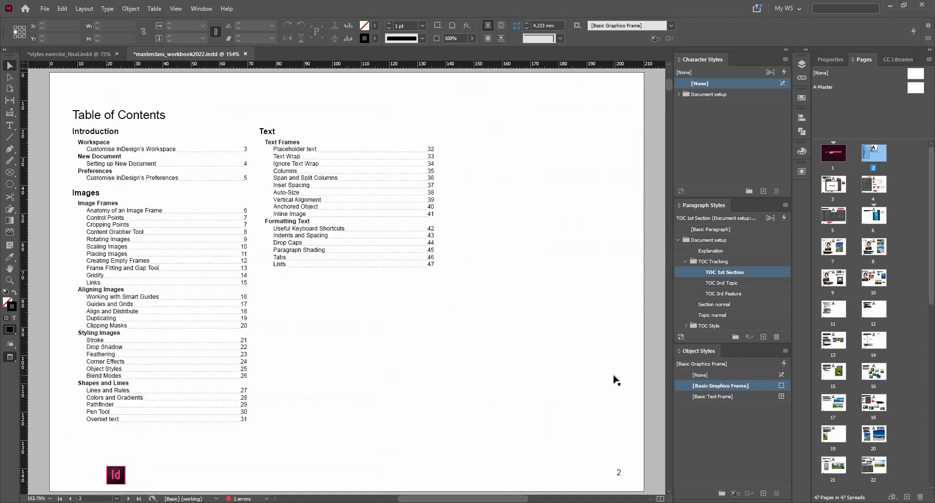
pyautogui.click(11, 502)
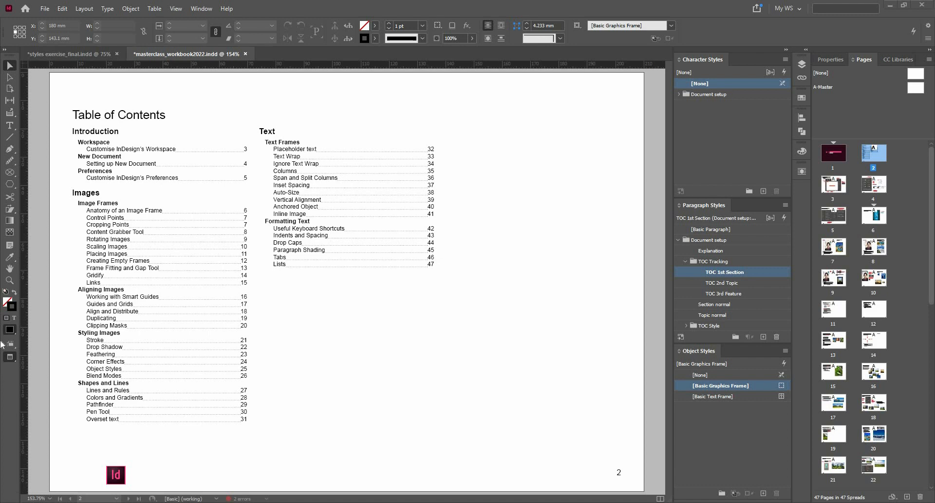
# - Open the "variables and markers" InDesign document from the Jump lines folder inside Excercise
pyautogui.click(43, 8)
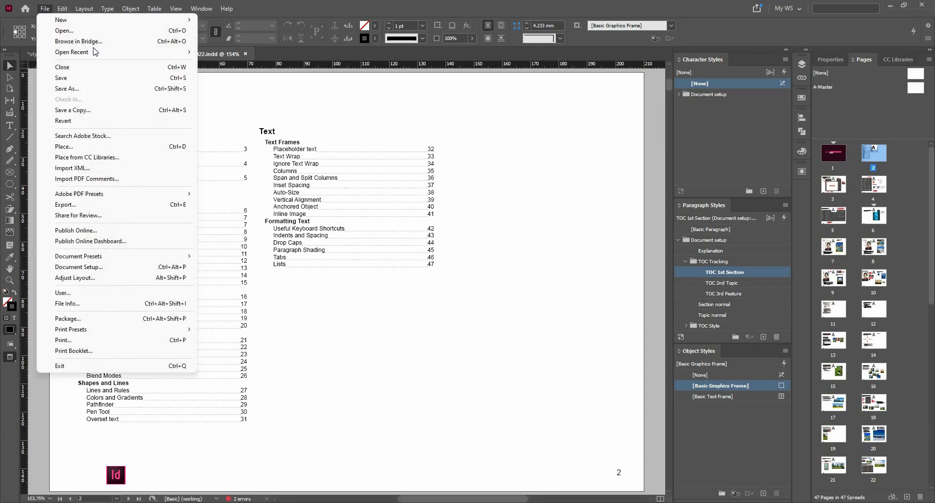
pyautogui.moveTo(134, 55)
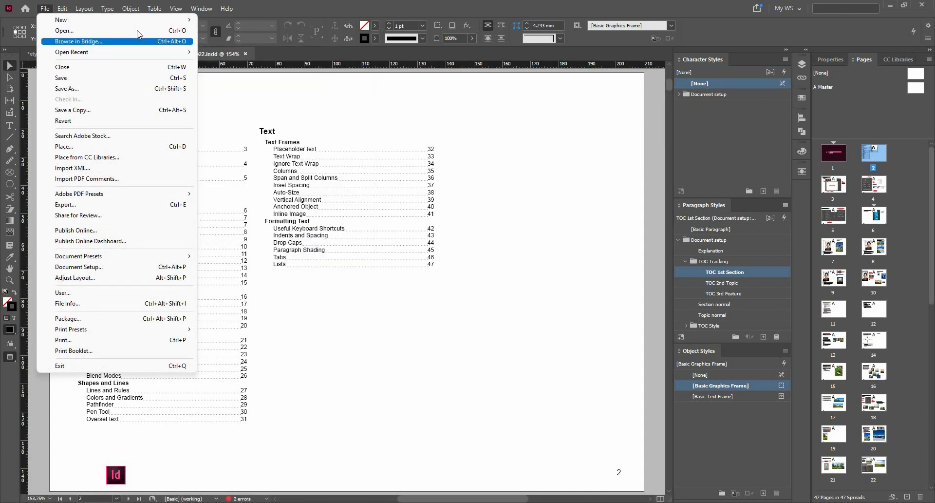
pyautogui.click(137, 30)
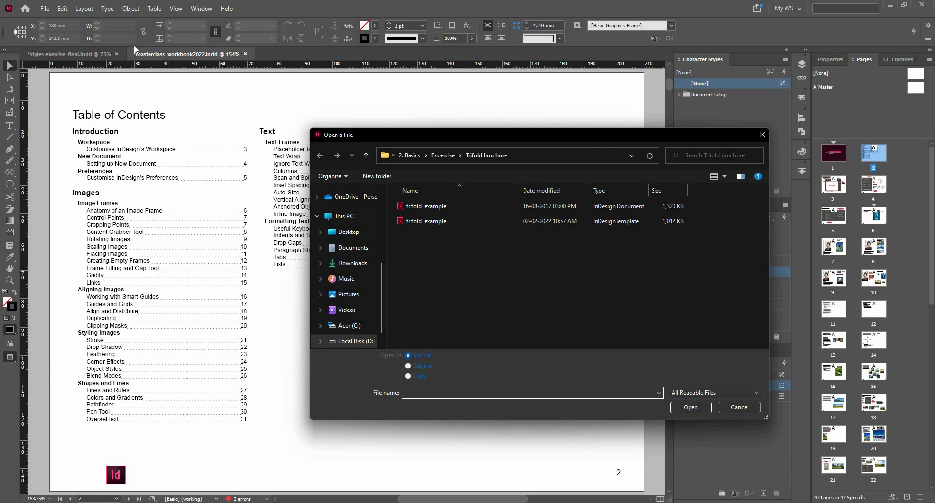
pyautogui.click(369, 159)
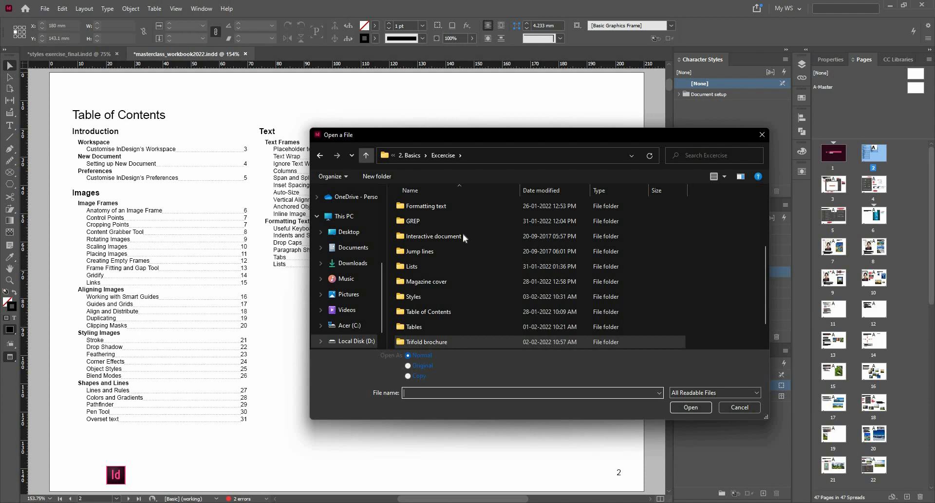
pyautogui.scroll(-1, 462, 279)
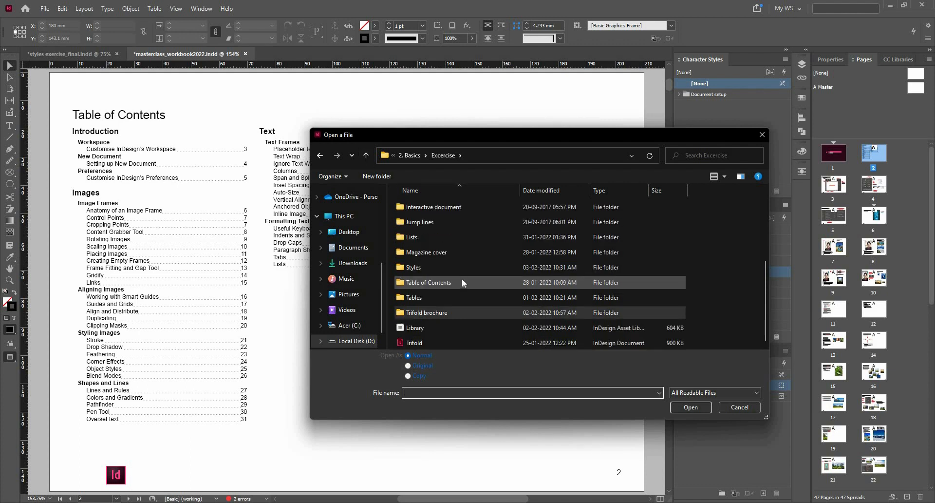
pyautogui.scroll(3, 461, 279)
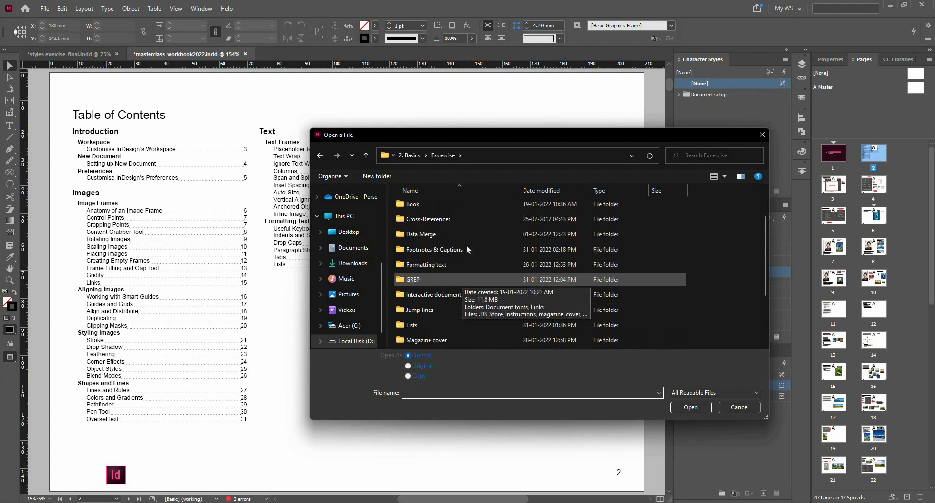
pyautogui.scroll(1, 467, 247)
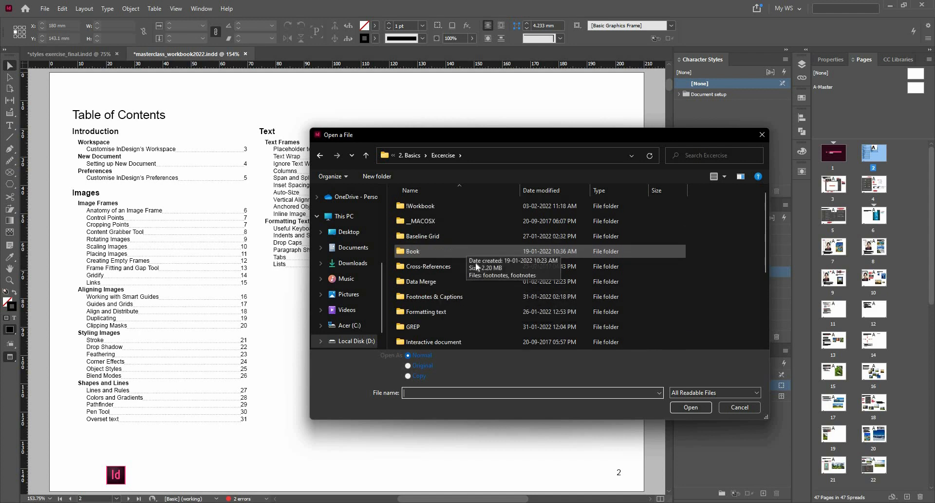
pyautogui.scroll(-2, 478, 286)
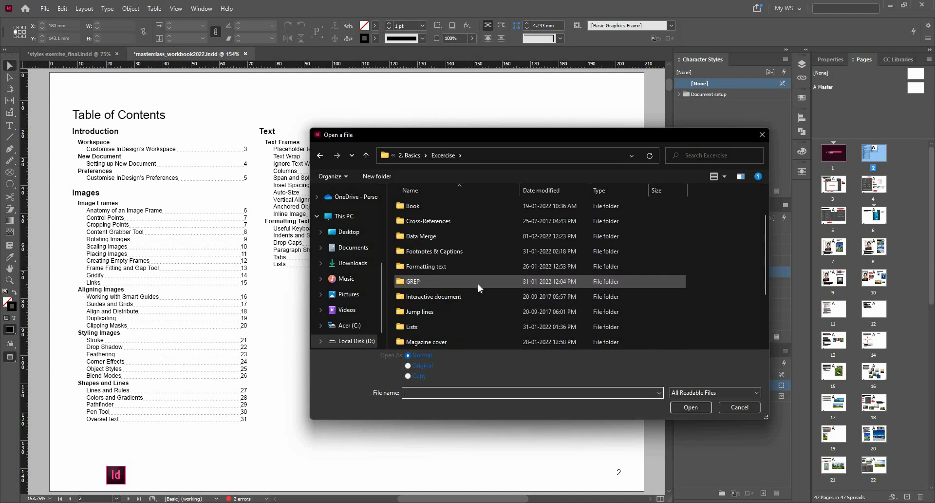
pyautogui.scroll(-1, 478, 287)
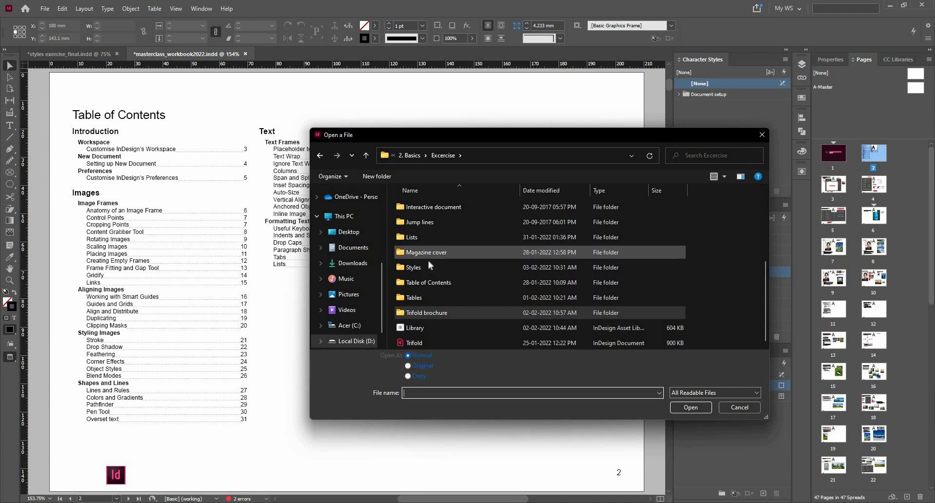
pyautogui.scroll(1, 430, 266)
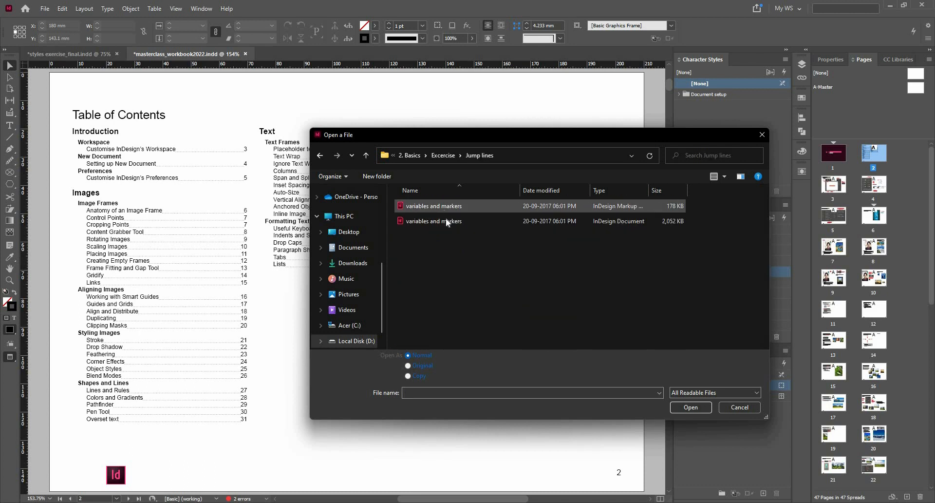
pyautogui.doubleClick(446, 221)
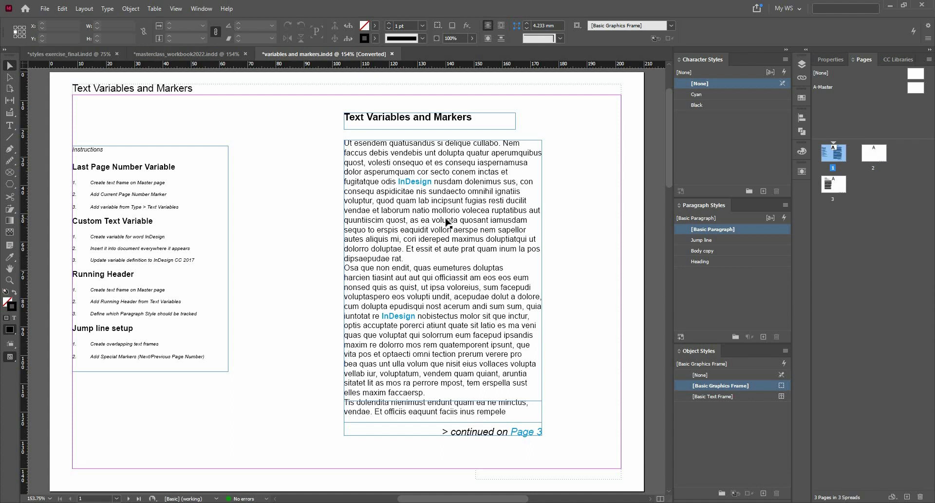
# - Insert a Current Page Number marker in the empty footer text frame on A-Master
pyautogui.doubleClick(918, 91)
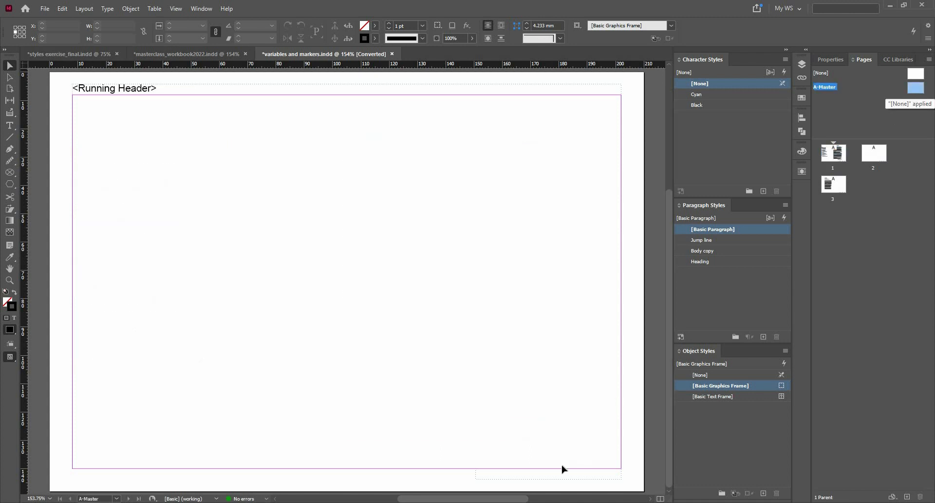
pyautogui.click(561, 480)
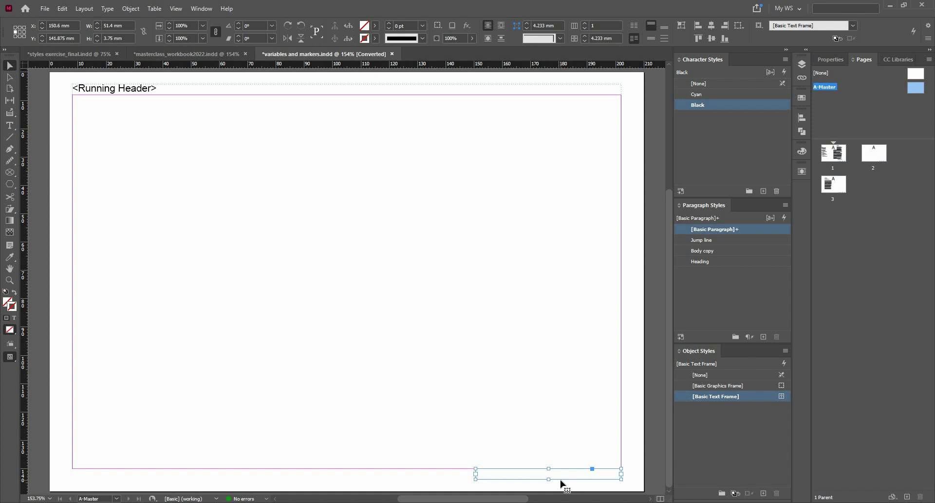
pyautogui.click(107, 9)
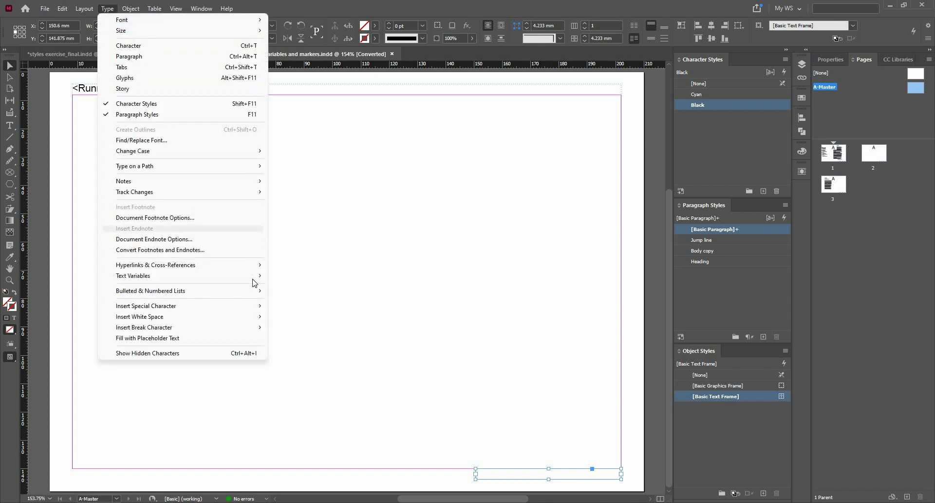
pyautogui.moveTo(253, 307)
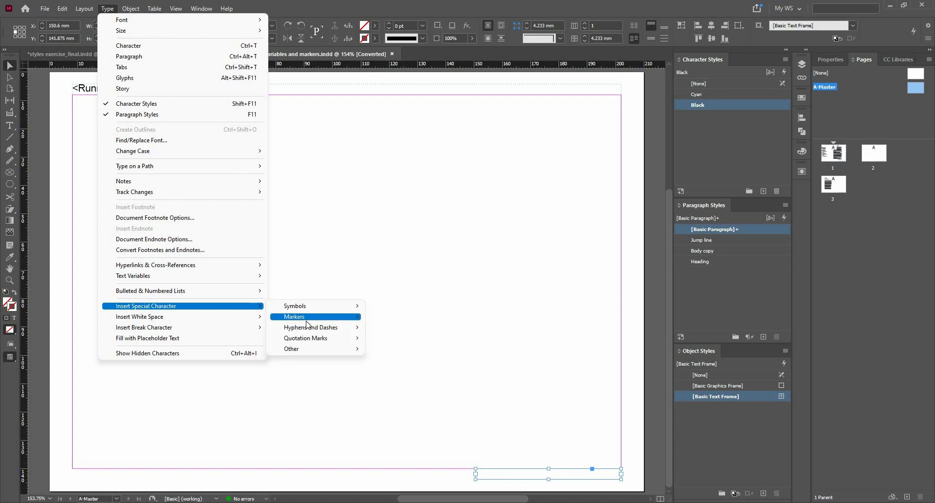
pyautogui.moveTo(307, 318)
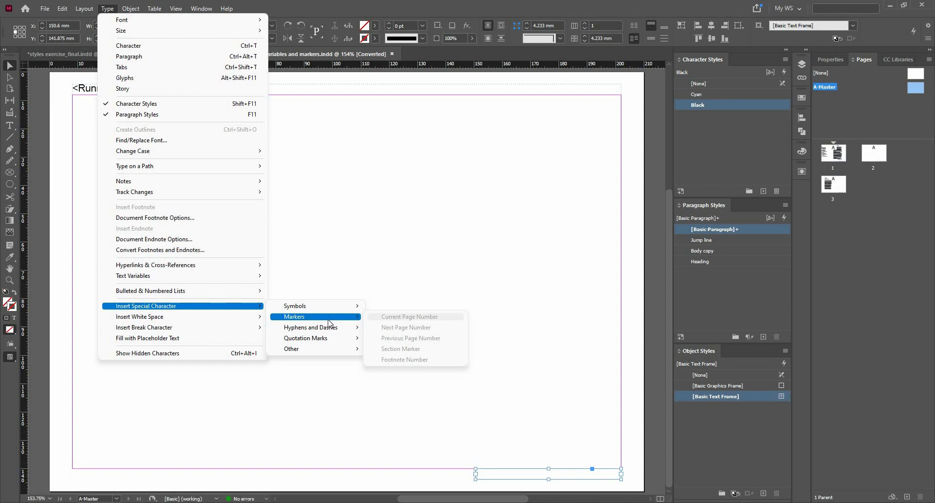
pyautogui.click(513, 480)
pyautogui.doubleClick(513, 476)
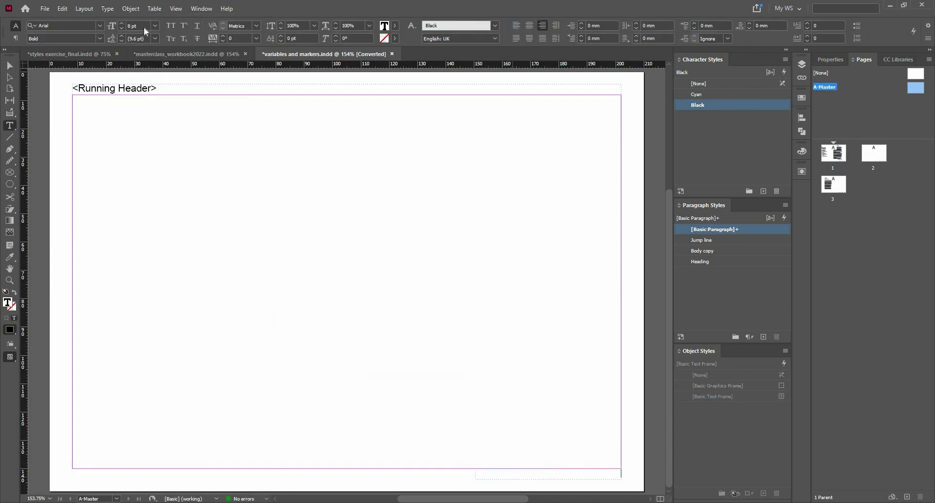
pyautogui.click(116, 8)
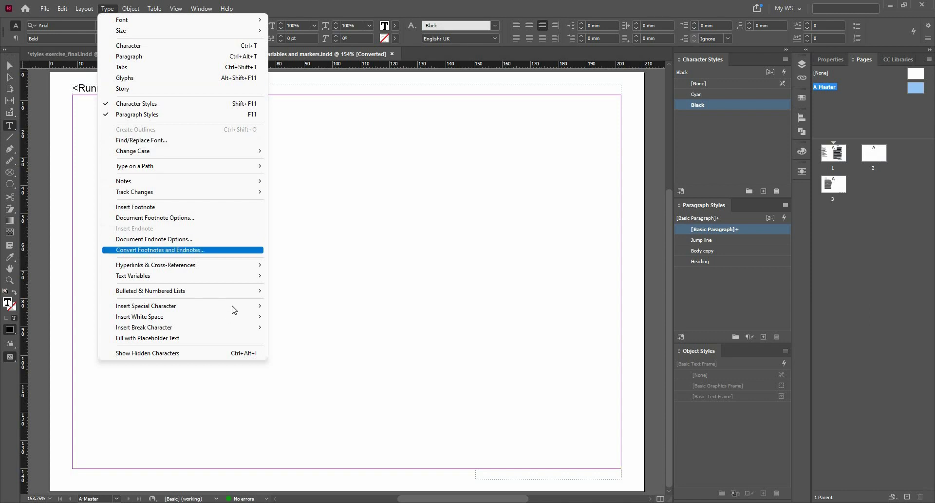
pyautogui.moveTo(345, 304)
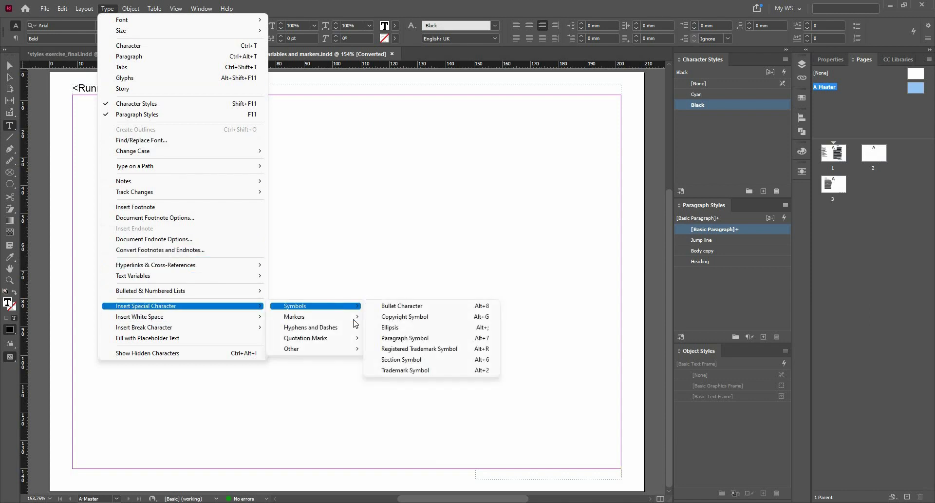
pyautogui.moveTo(363, 319)
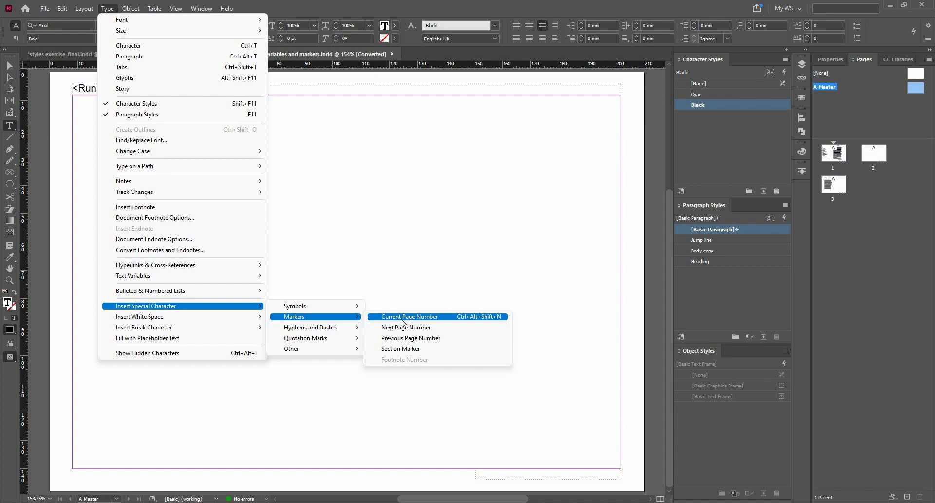
pyautogui.click(473, 319)
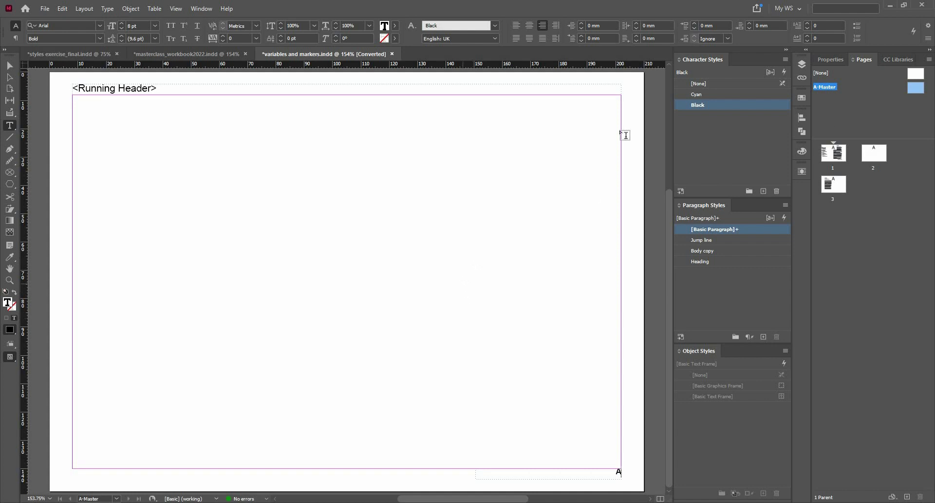
pyautogui.press('Escape')
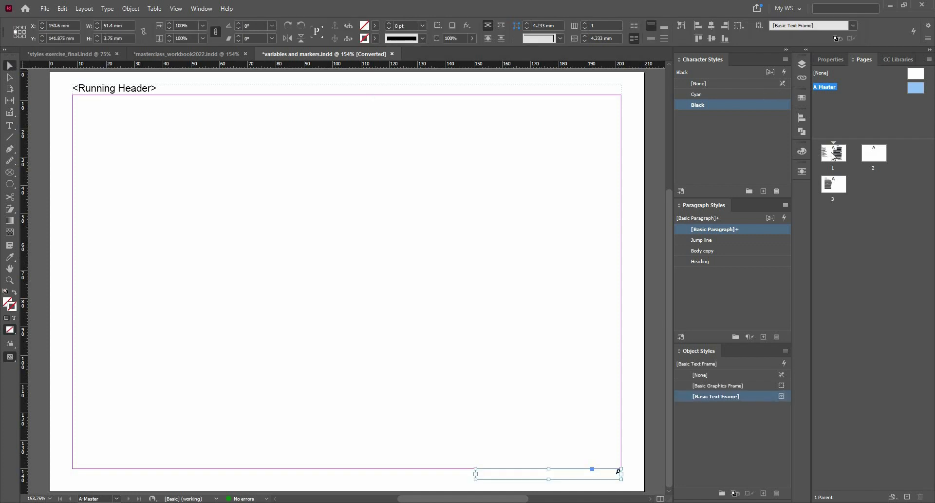
# - Check the footer page number on pages 1, 2 and 3, and return to A-Master
pyautogui.doubleClick(833, 155)
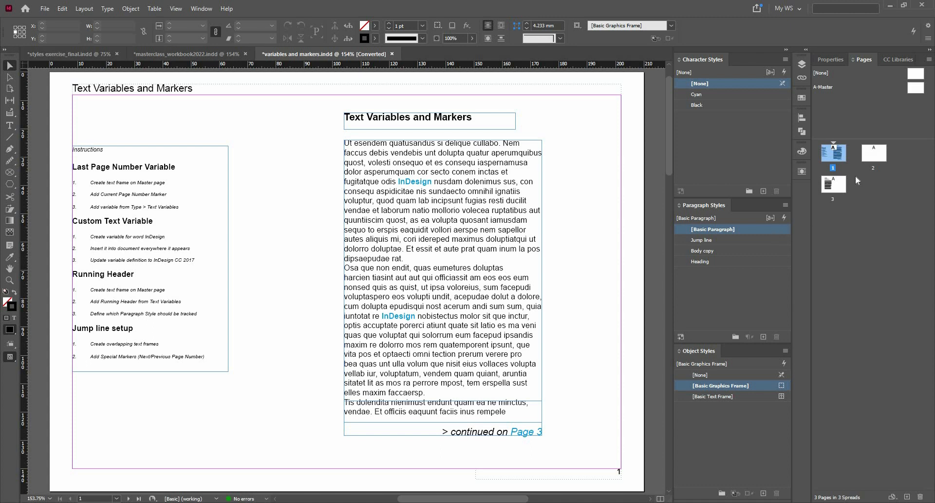
pyautogui.doubleClick(874, 155)
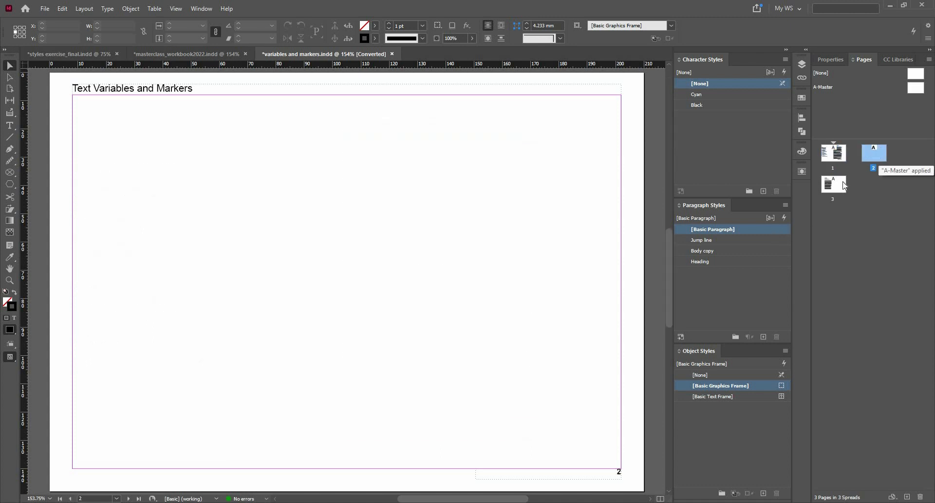
pyautogui.doubleClick(845, 186)
pyautogui.doubleClick(915, 90)
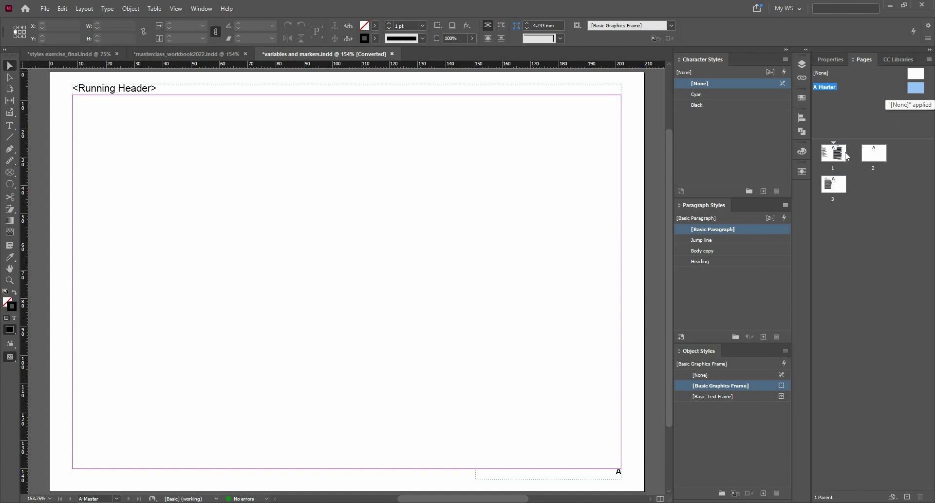
# - Add a slash and the Last Page Number variable after the page number marker in the A-Master footer
pyautogui.doubleClick(828, 160)
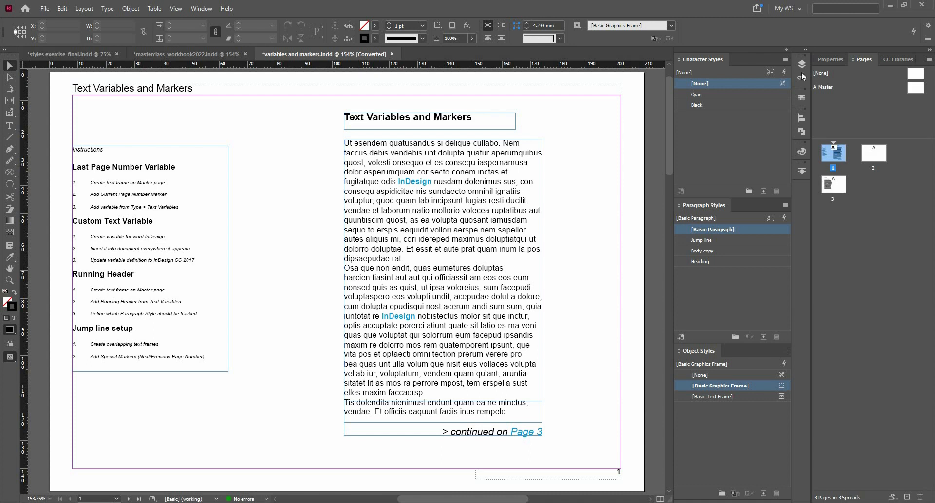
pyautogui.doubleClick(916, 89)
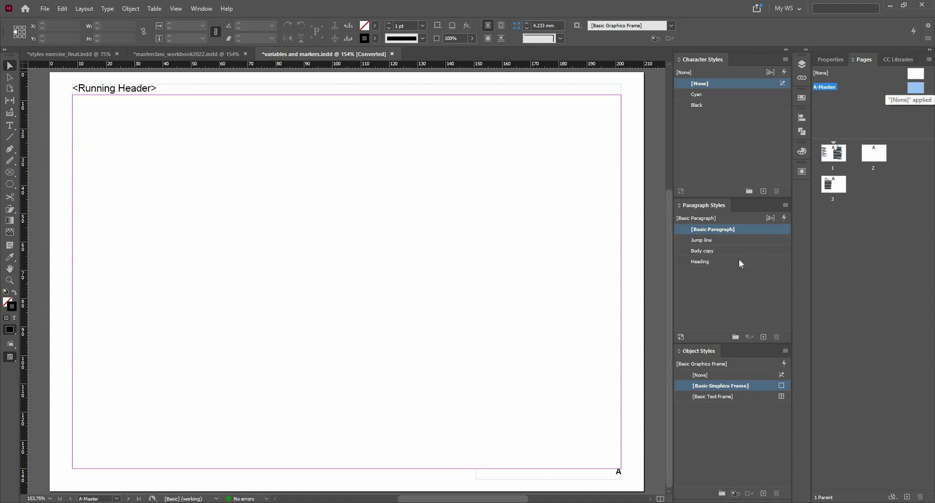
pyautogui.doubleClick(619, 471)
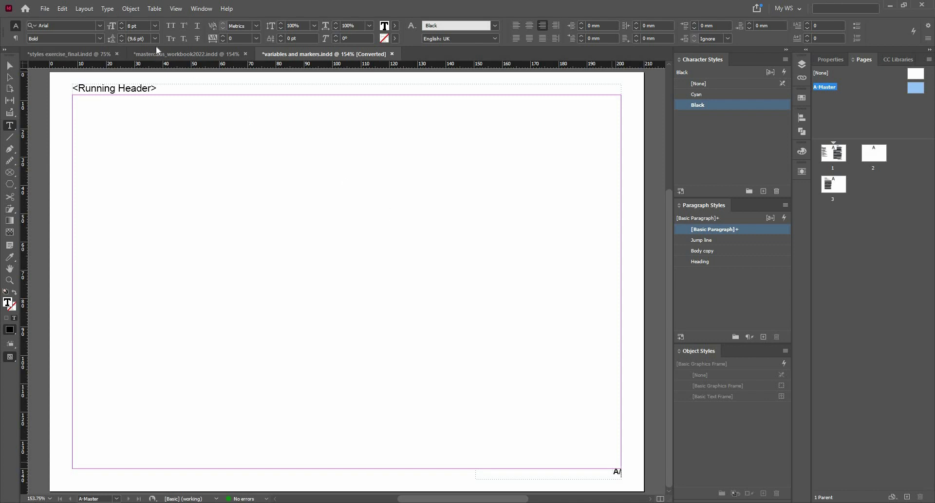
pyautogui.click(114, 10)
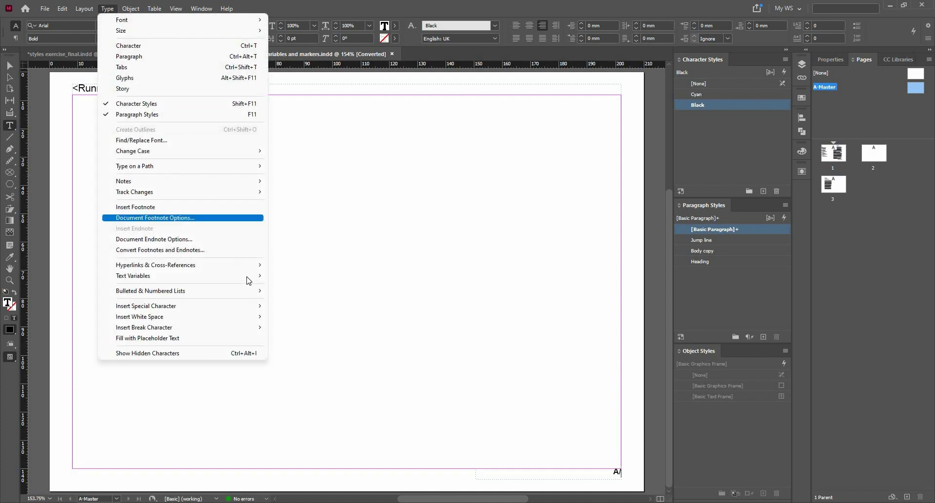
pyautogui.moveTo(258, 276)
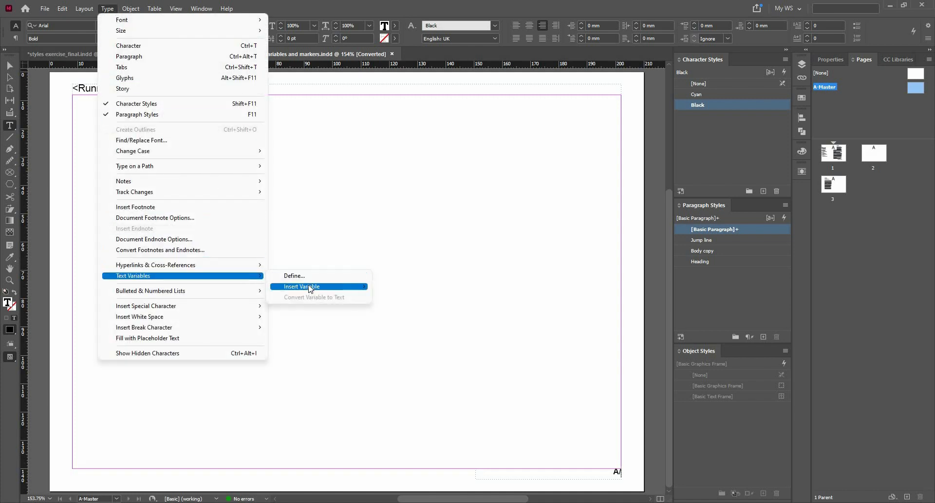
pyautogui.moveTo(314, 289)
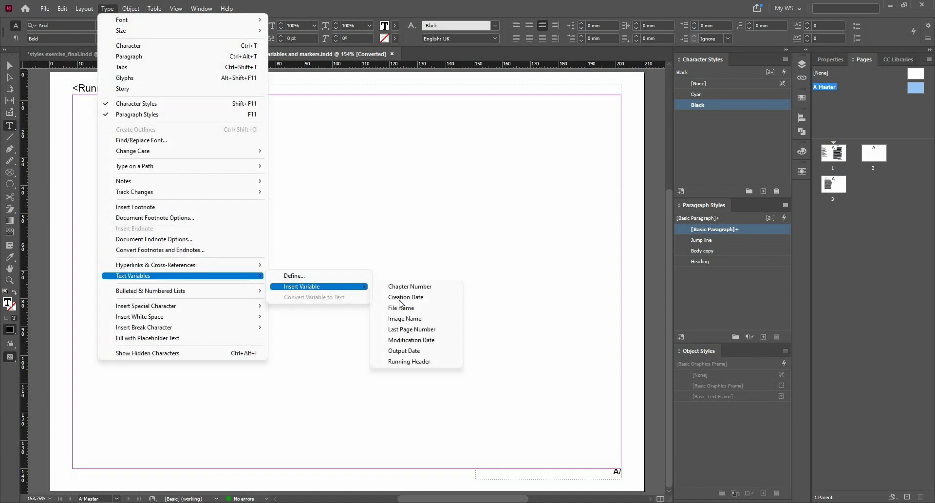
pyautogui.click(415, 333)
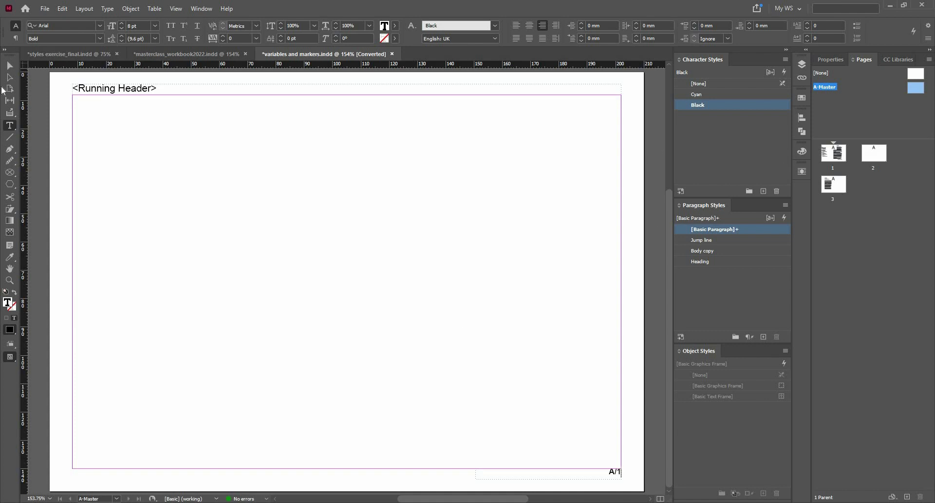
pyautogui.press('Escape')
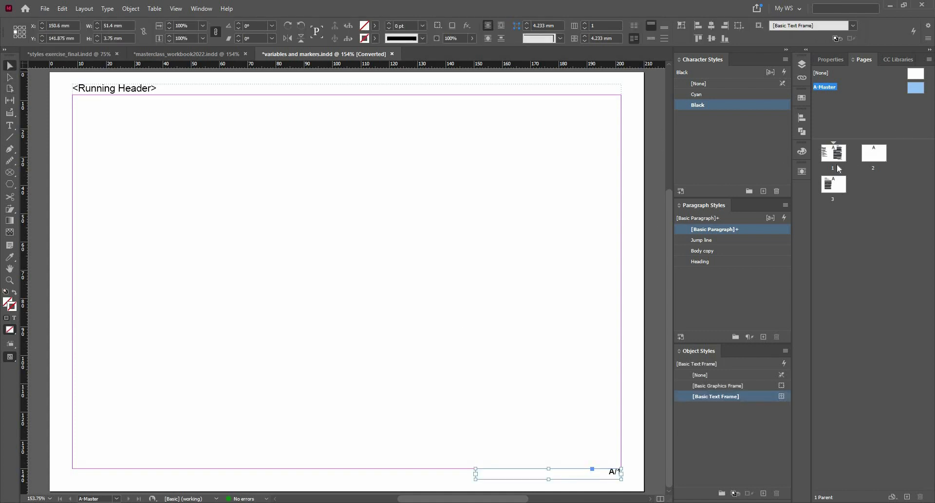
# - Check the current and last page numbering in the footers of pages 1, 2 and 3
pyautogui.doubleClick(839, 156)
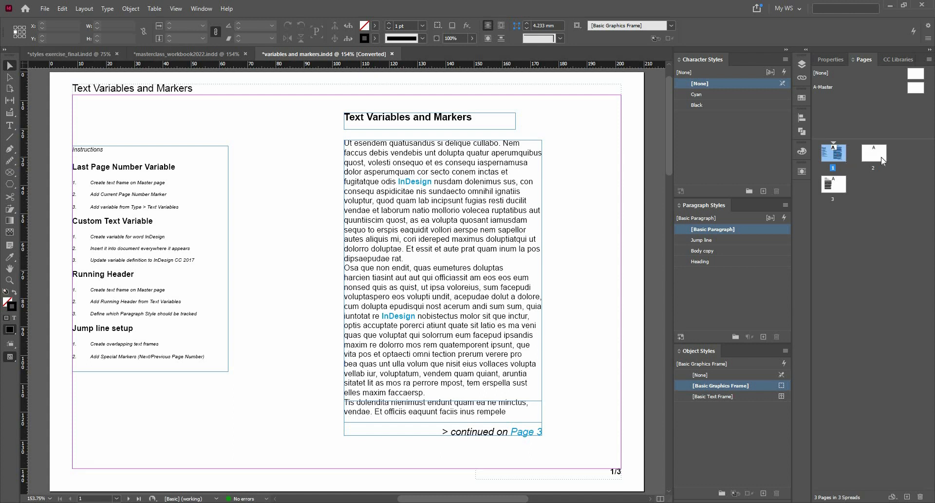
pyautogui.doubleClick(875, 154)
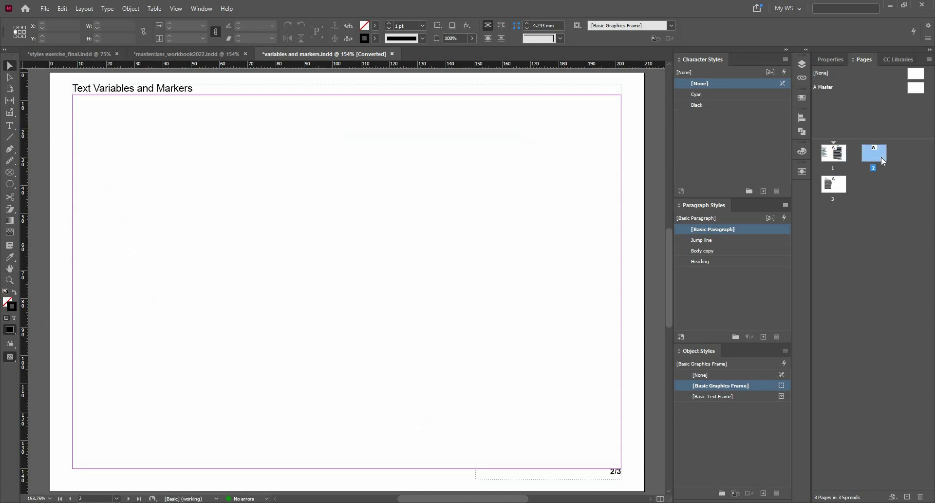
pyautogui.doubleClick(826, 193)
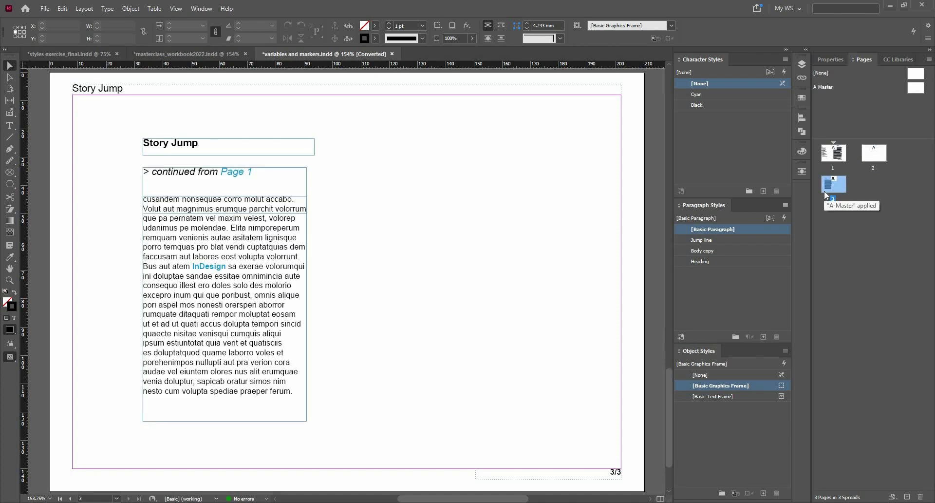
# - Add a fourth page at the end of the document and recheck the footer on page 1
pyautogui.click(907, 496)
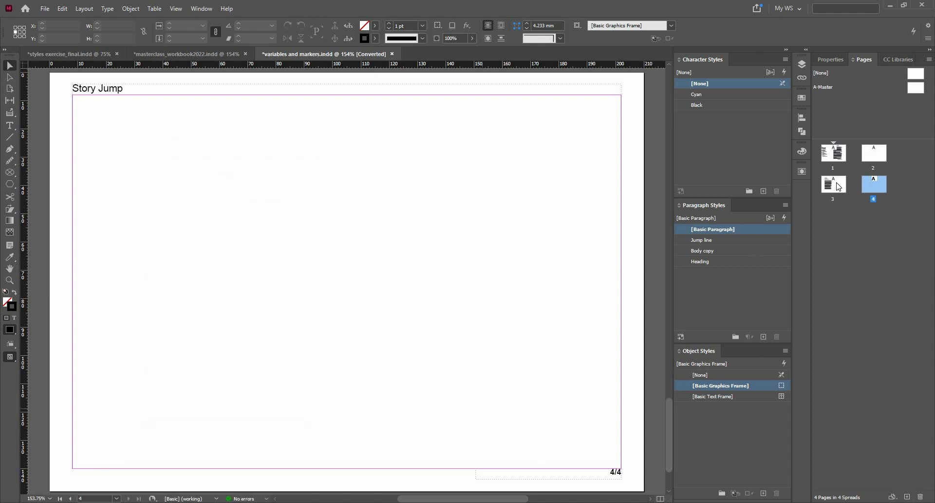
pyautogui.doubleClick(834, 153)
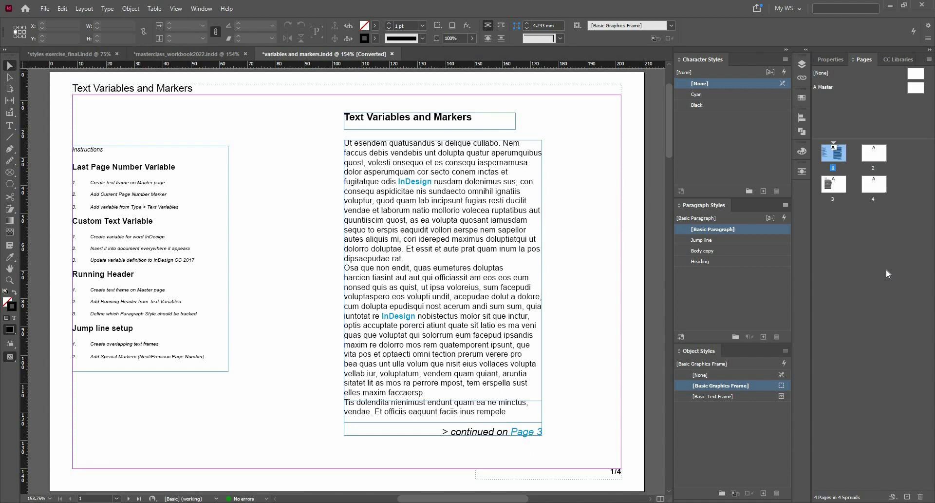
# - Insert the word "Page" before the numbering in the A-Master footer and check it on pages 1 and 2
pyautogui.doubleClick(916, 88)
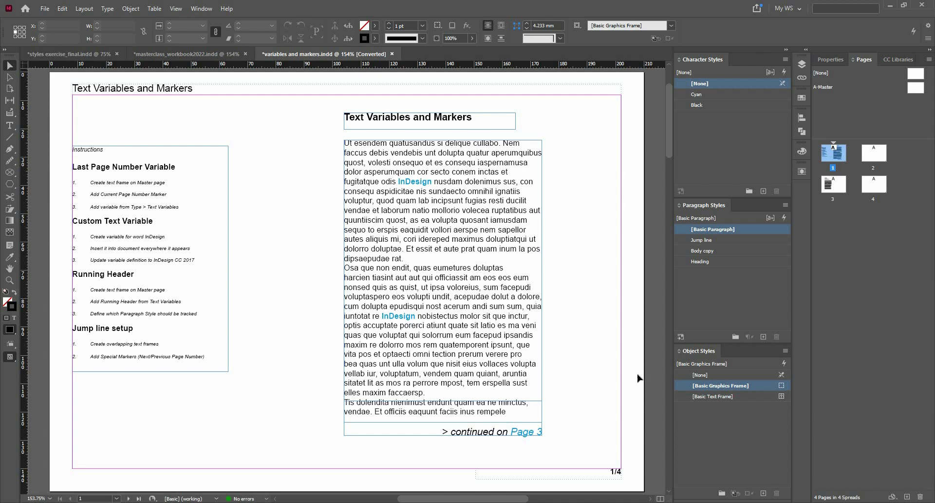
pyautogui.doubleClick(615, 469)
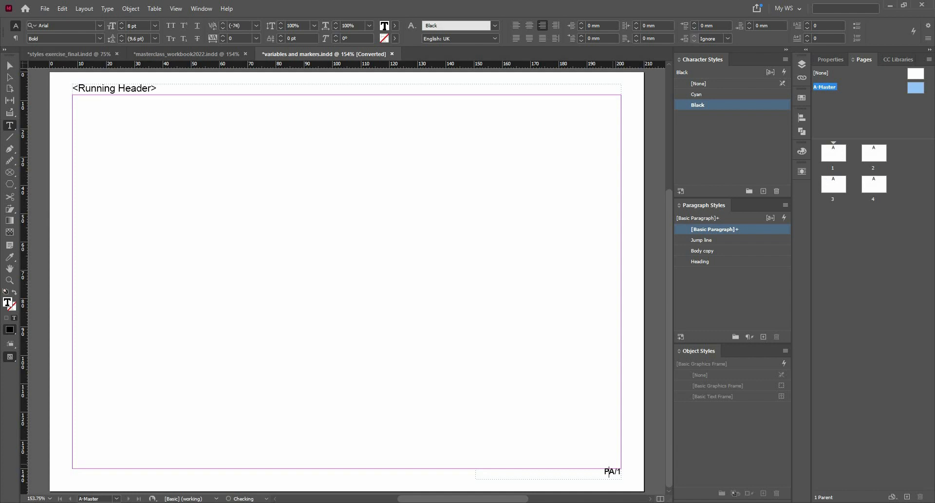
pyautogui.write('Page')
pyautogui.doubleClick(838, 160)
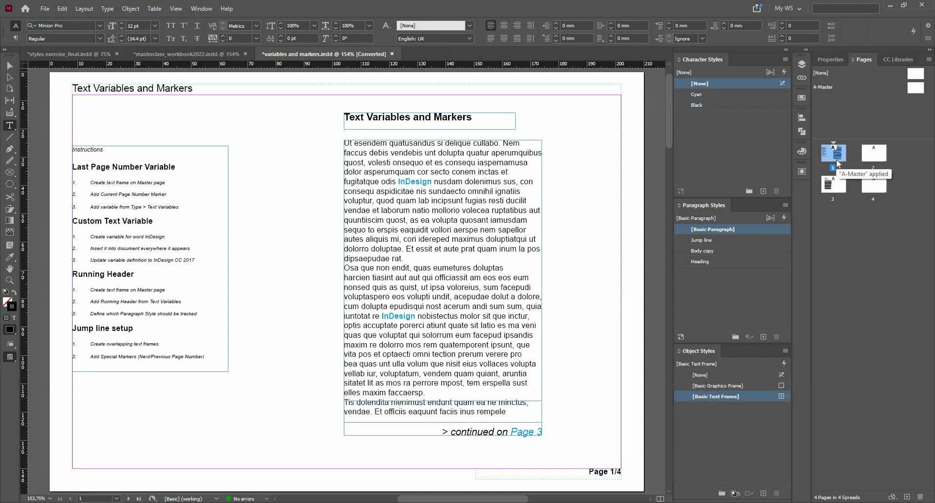
pyautogui.doubleClick(877, 157)
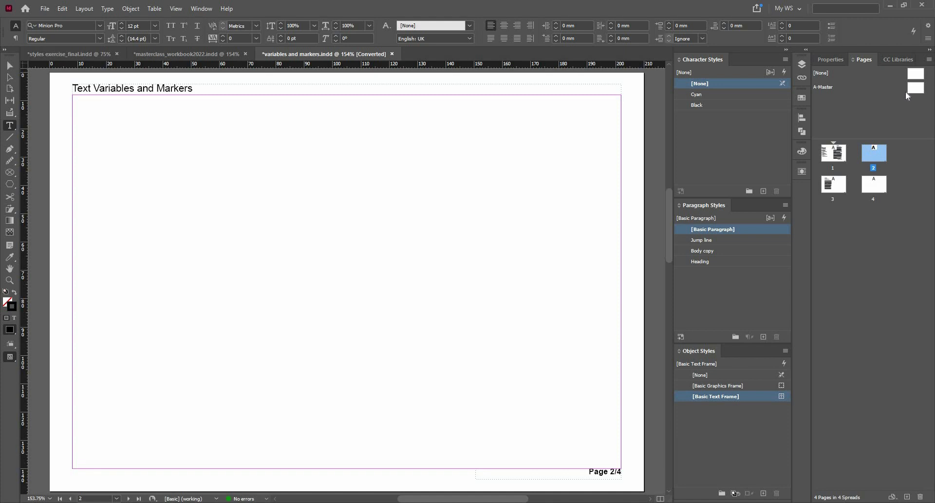
pyautogui.doubleClick(845, 159)
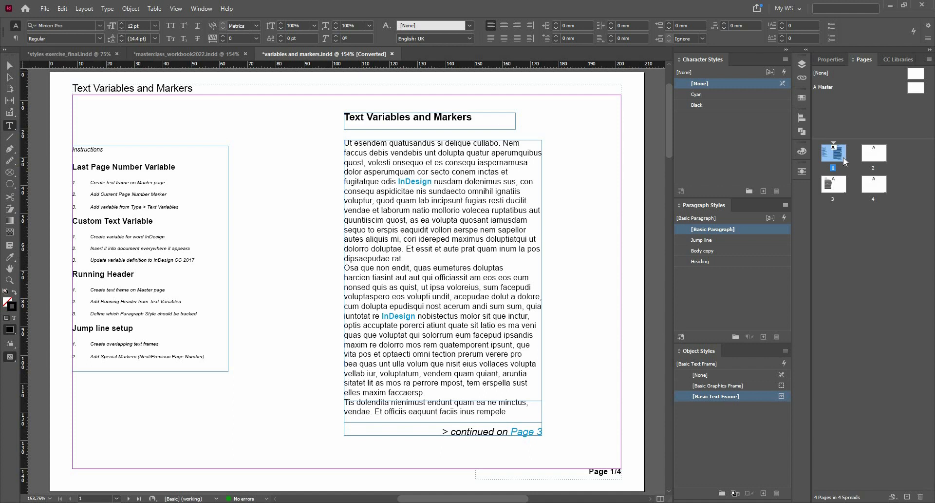
# - Define a new Custom Text variable named InDesign with the text "InDesign CC 2022"
pyautogui.click(113, 9)
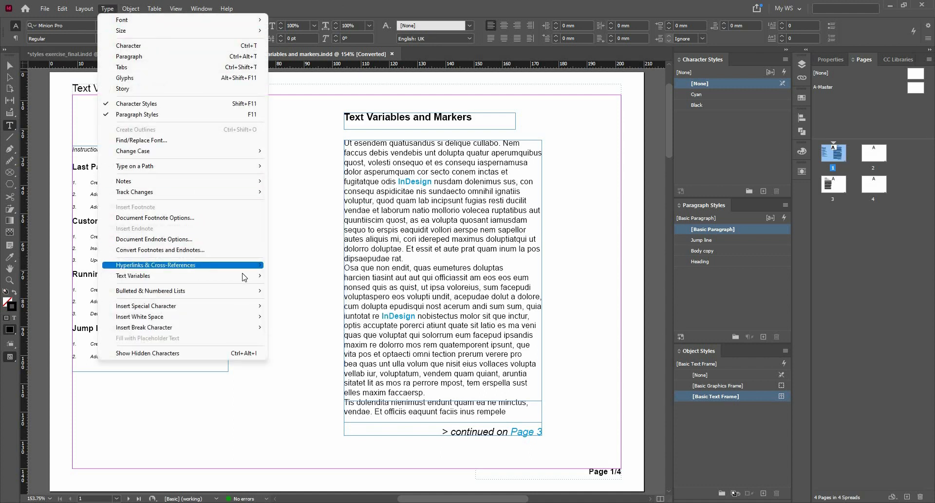
pyautogui.moveTo(246, 276)
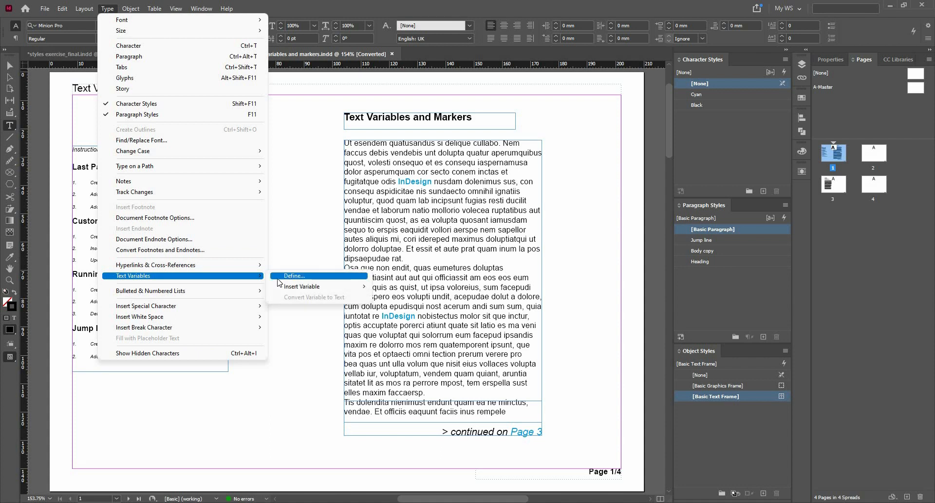
pyautogui.click(278, 279)
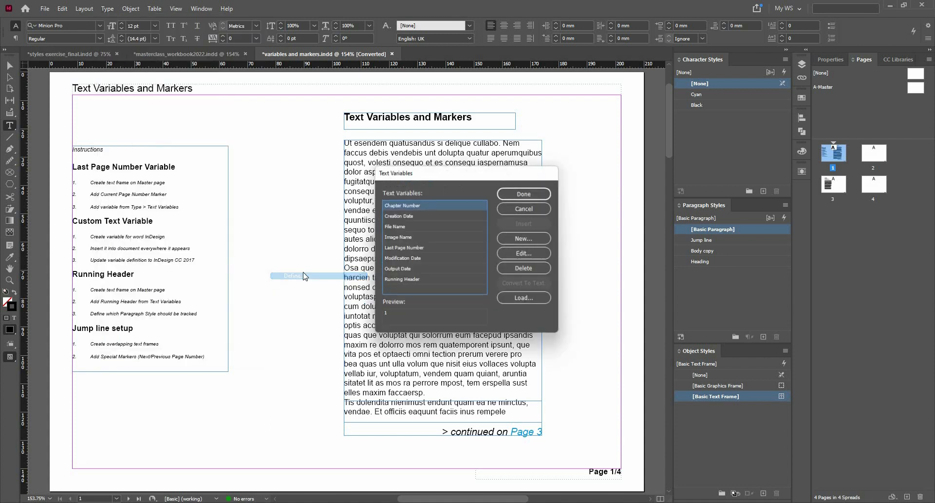
pyautogui.click(523, 238)
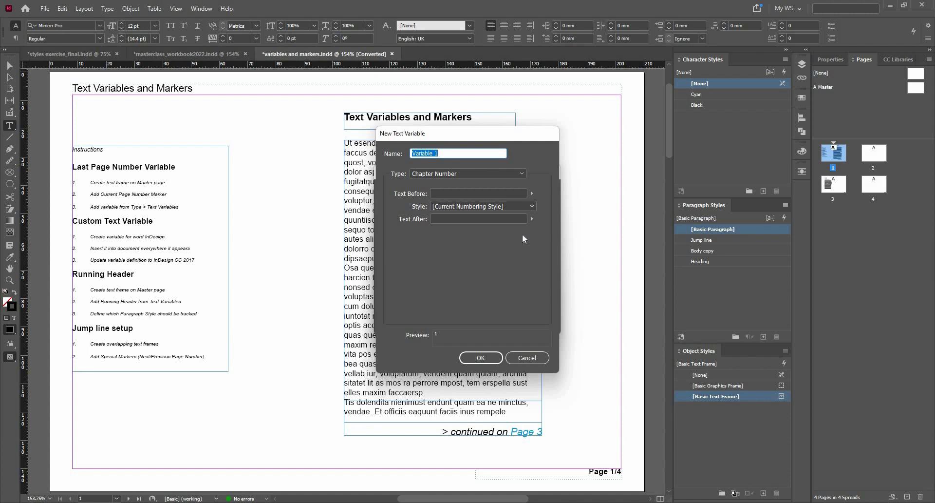
pyautogui.write('InDr')
pyautogui.press('BackSpace')
pyautogui.write('esign')
pyautogui.click(502, 176)
pyautogui.click(488, 204)
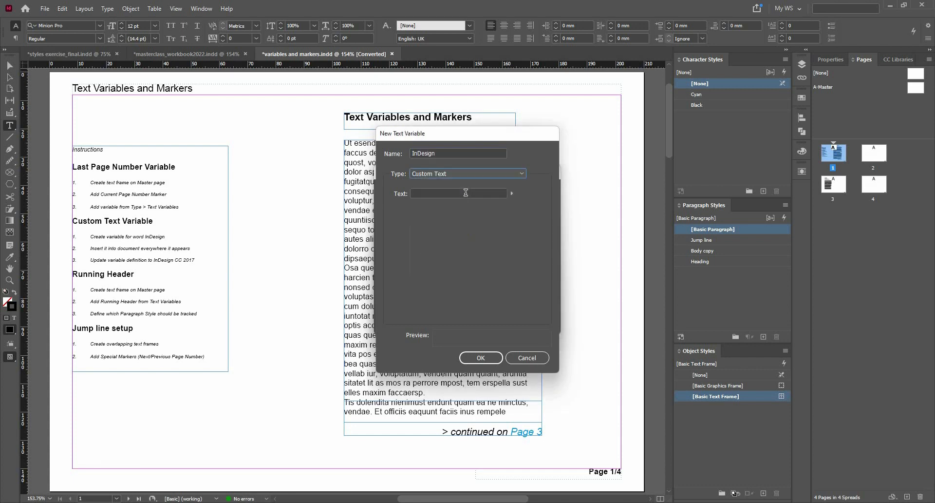
pyautogui.click(466, 192)
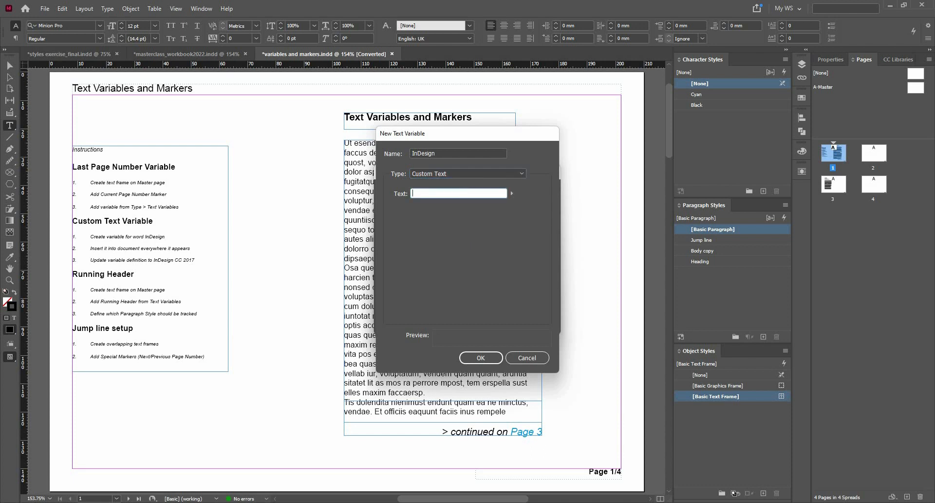
pyautogui.write('InDesign CC 2022')
pyautogui.click(492, 359)
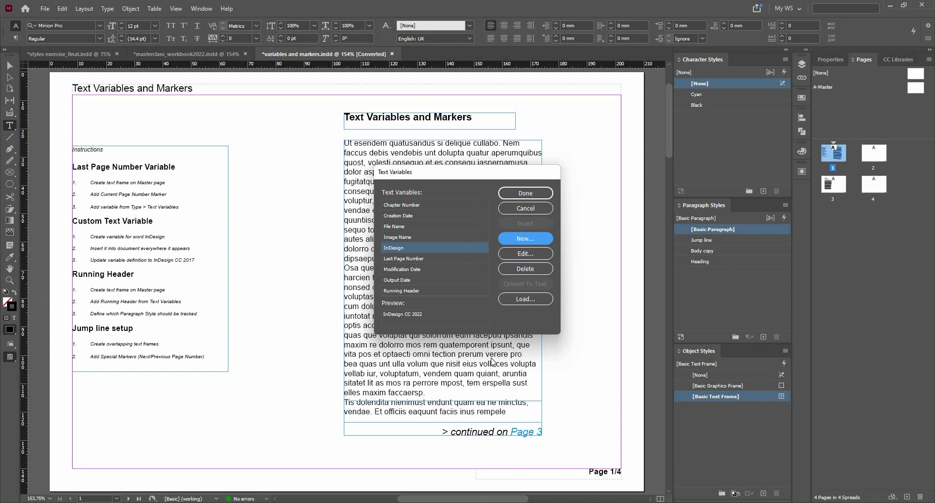
# - Review the special characters available for the InDesign variable's text, cancel the edit and save the variable definitions
pyautogui.click(512, 254)
pyautogui.click(512, 193)
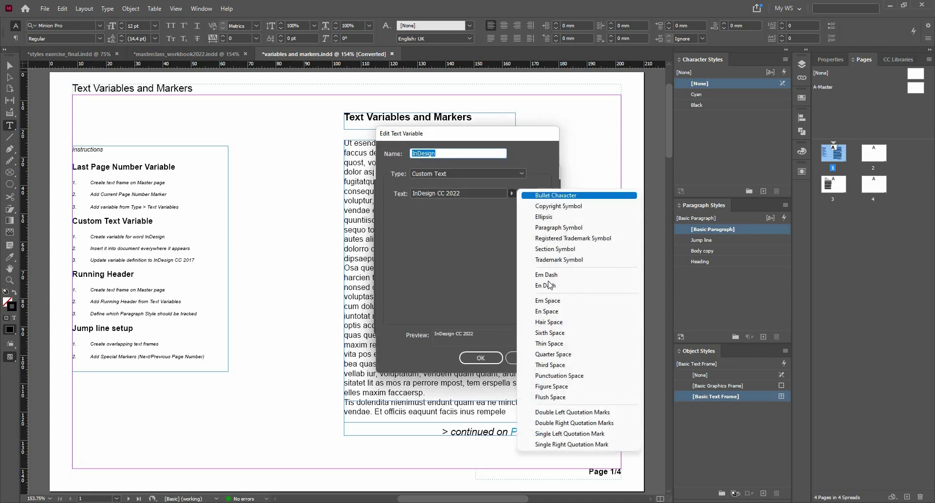
pyautogui.click(521, 360)
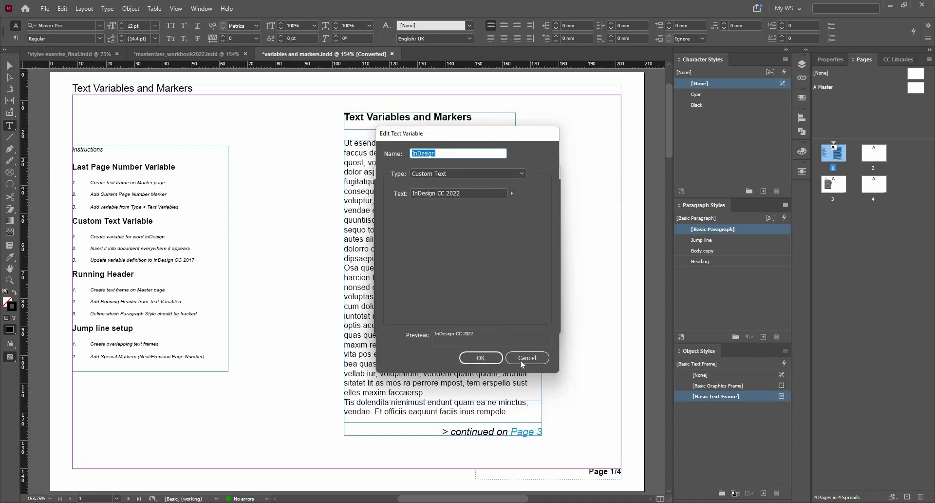
pyautogui.press('Escape')
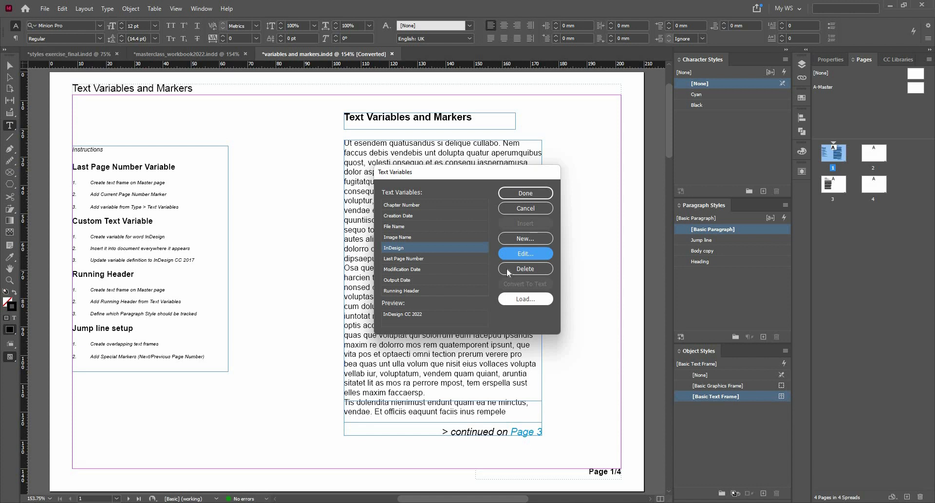
pyautogui.click(526, 193)
# - Replace the first "InDesign" in the page 1 body text with the InDesign text variable
pyautogui.doubleClick(407, 178)
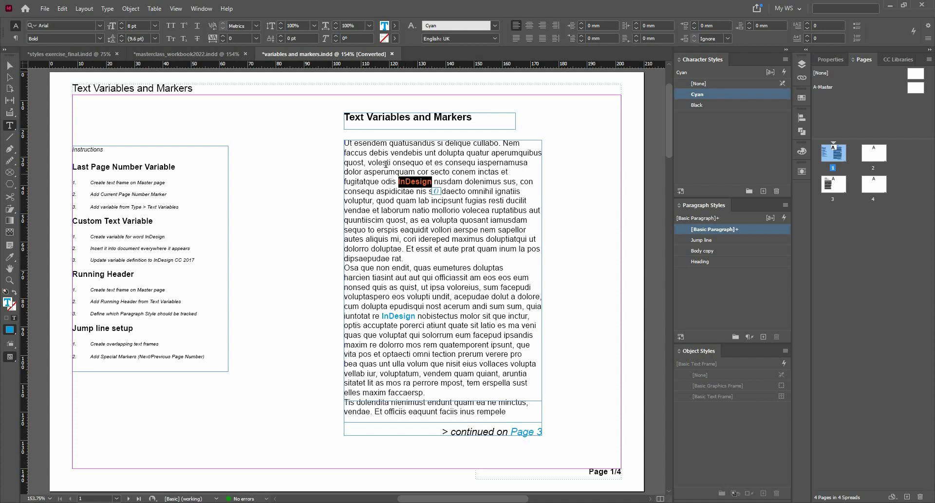
pyautogui.click(110, 9)
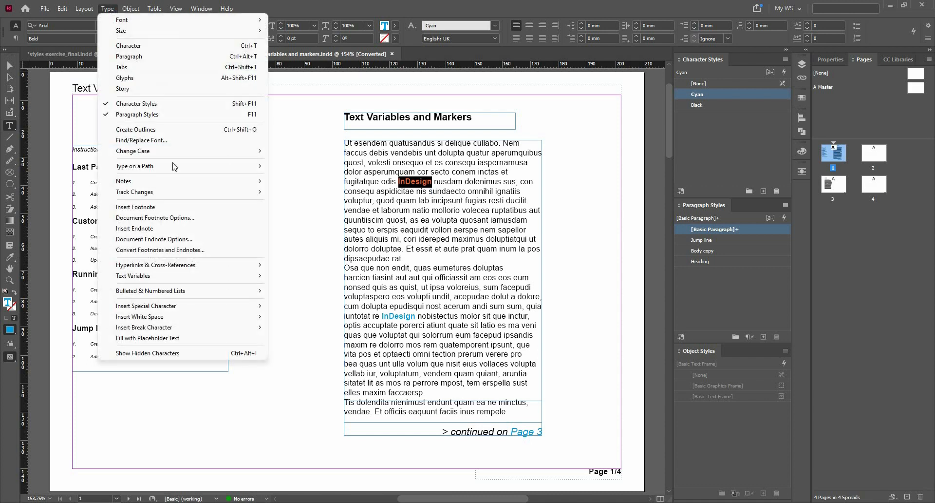
pyautogui.moveTo(227, 275)
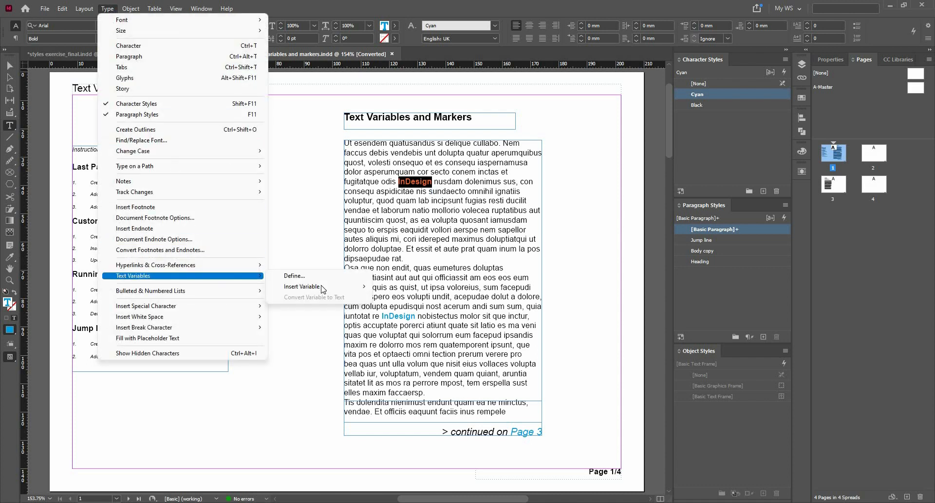
pyautogui.moveTo(312, 287)
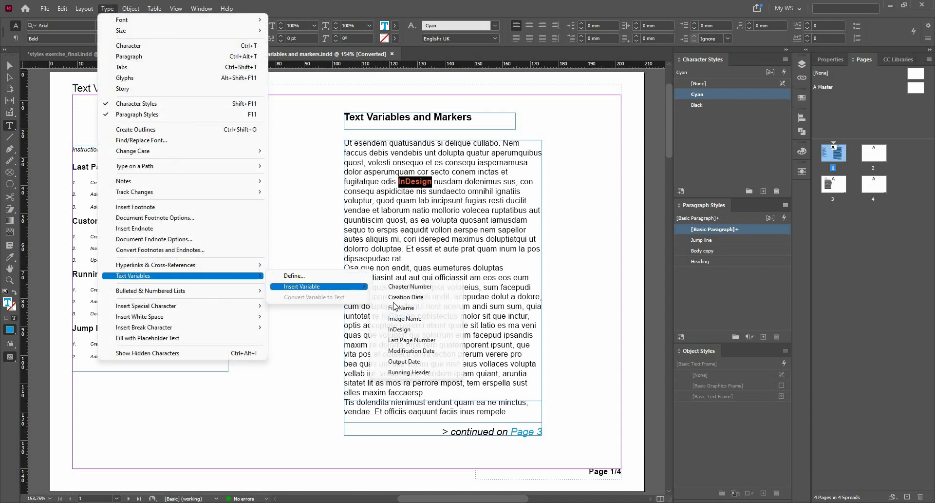
pyautogui.click(401, 327)
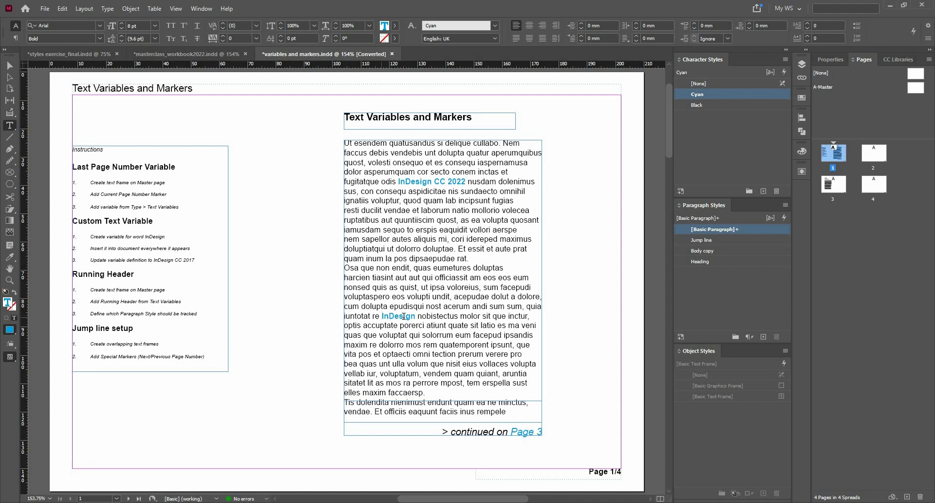
# - Replace the second "InDesign" in the page 1 body text with the InDesign text variable
pyautogui.doubleClick(403, 316)
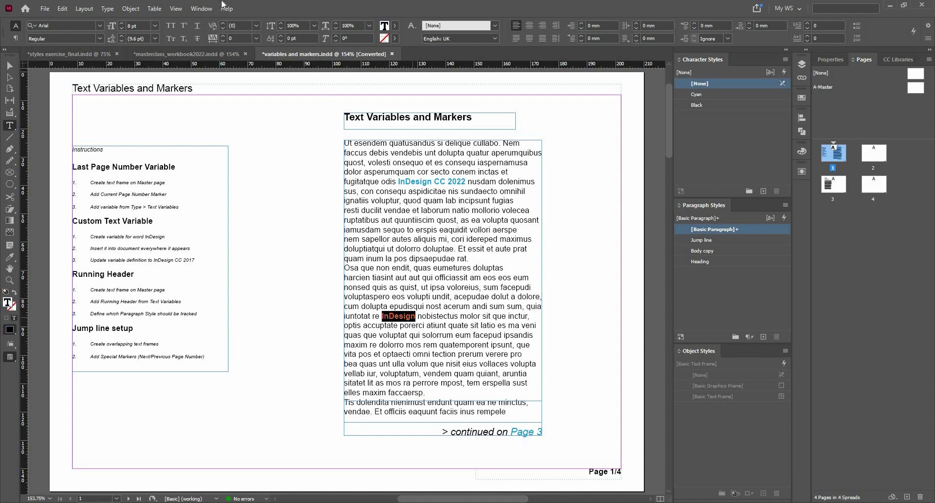
pyautogui.click(107, 9)
pyautogui.moveTo(253, 276)
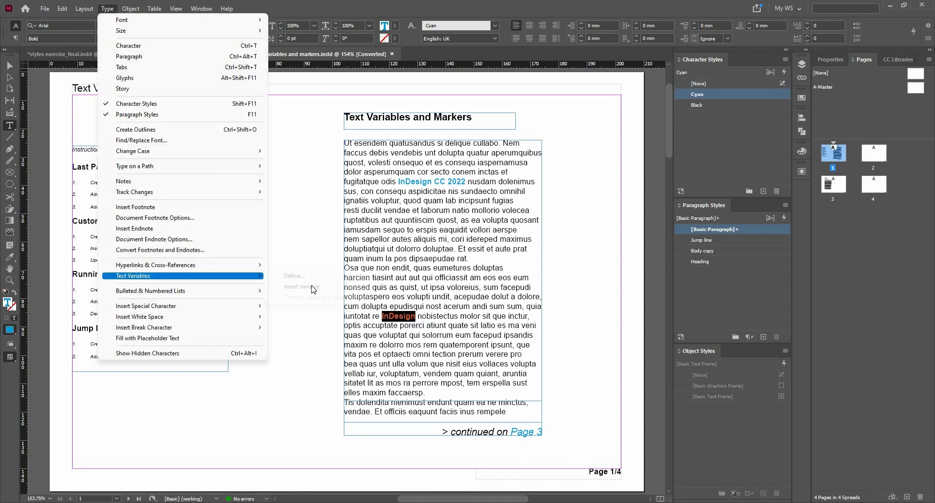
pyautogui.moveTo(341, 287)
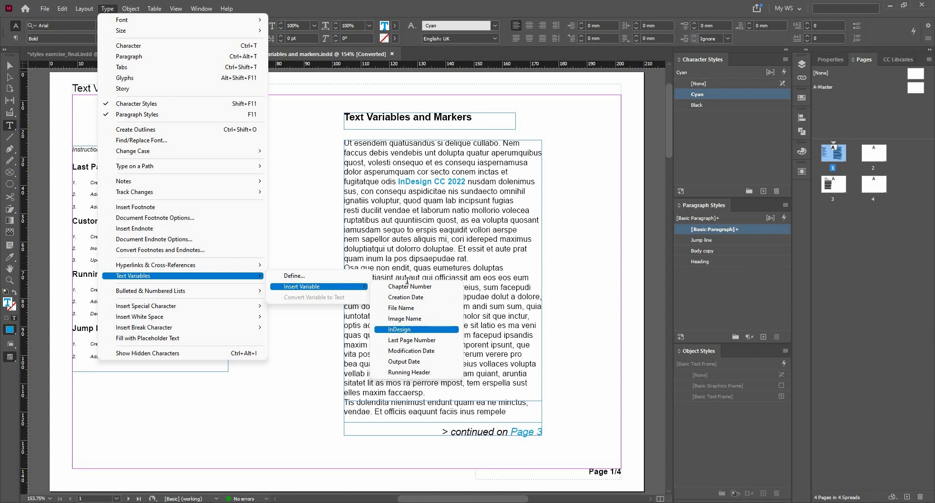
pyautogui.click(417, 329)
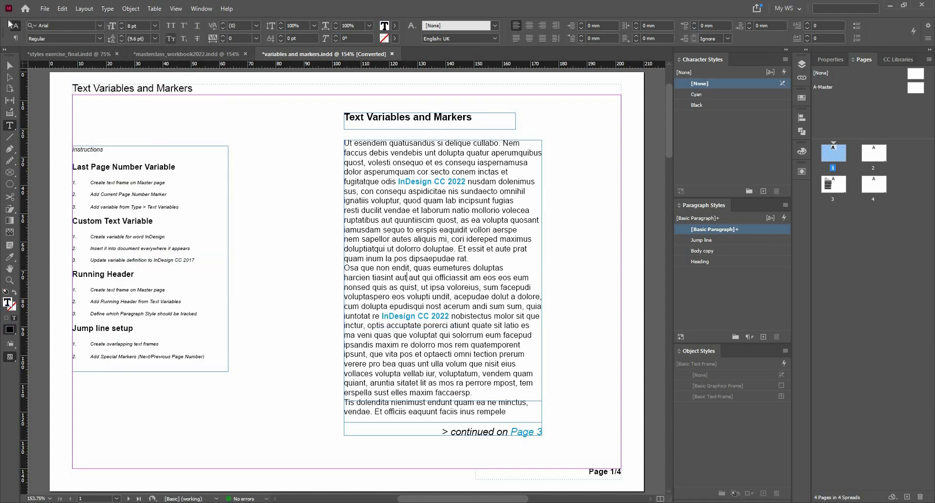
pyautogui.press('Escape')
# - Change the InDesign text variable's custom text to "InDesign CC 2023" and save the variable definitions
pyautogui.click(104, 10)
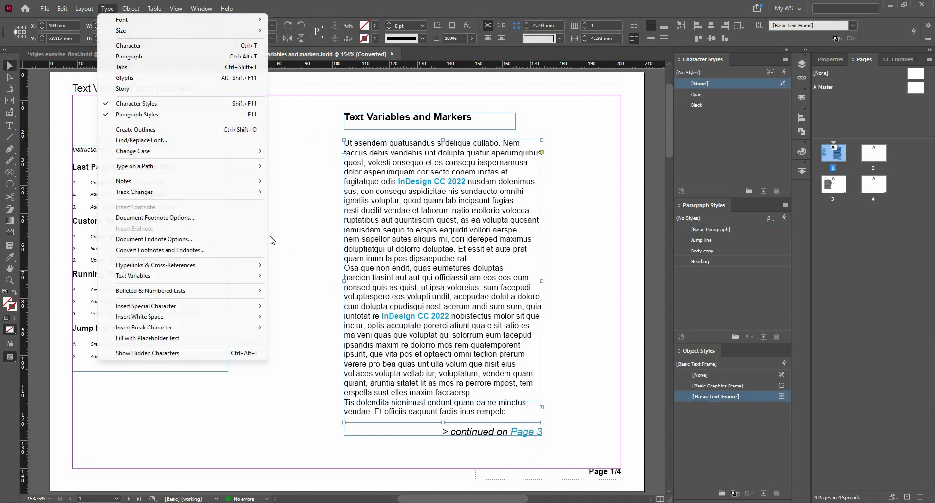
pyautogui.moveTo(257, 281)
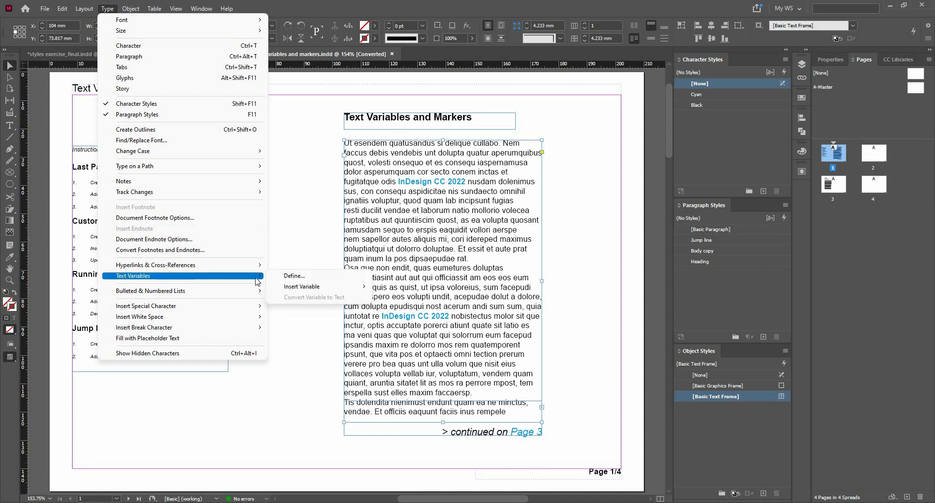
pyautogui.click(297, 275)
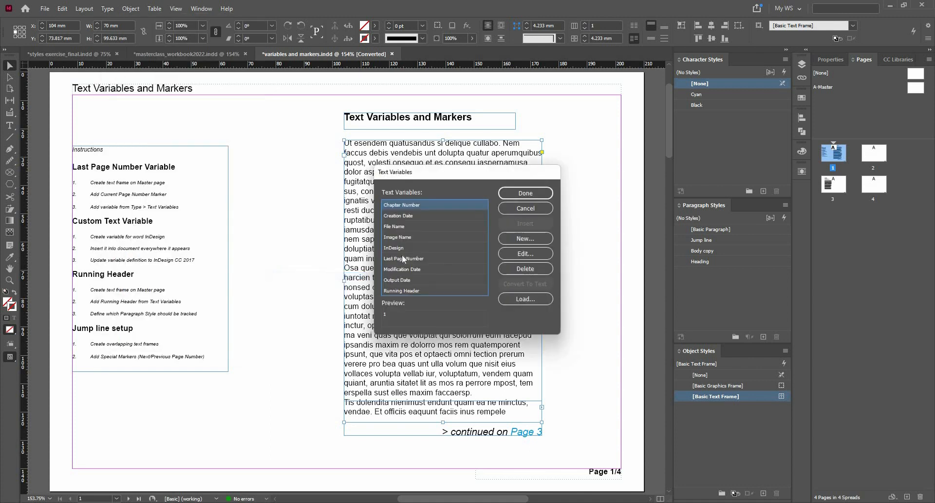
pyautogui.click(477, 248)
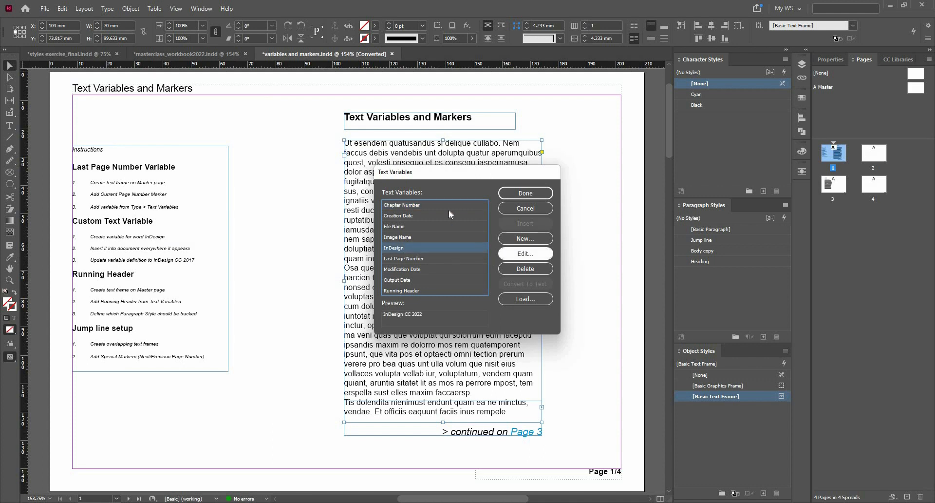
pyautogui.click(526, 253)
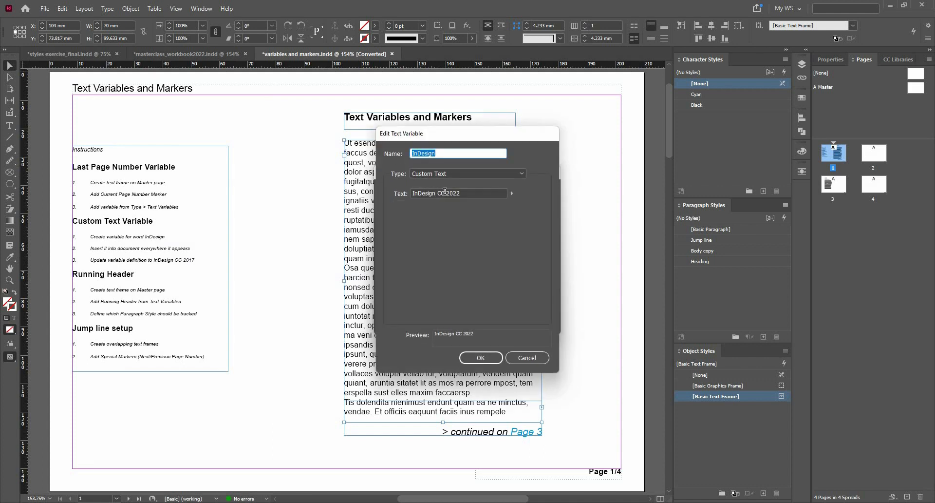
pyautogui.click(463, 194)
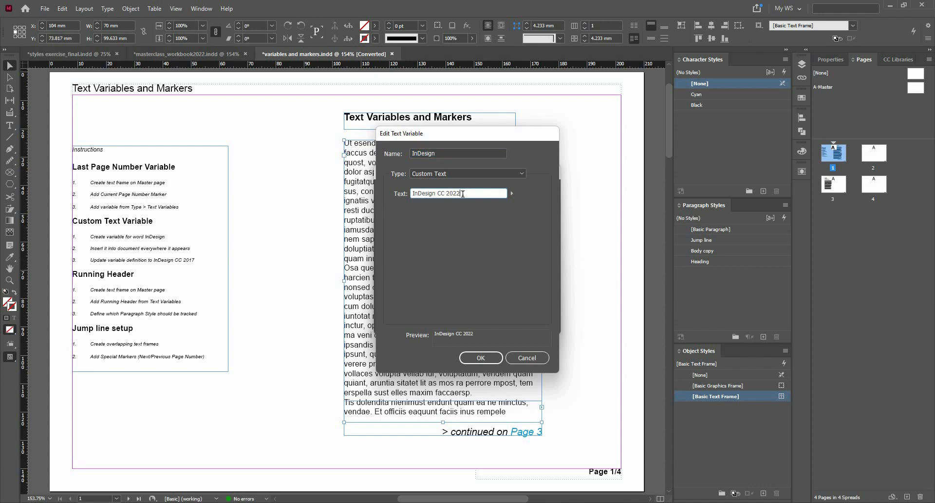
pyautogui.press('BackSpace')
pyautogui.write('3')
pyautogui.click(489, 355)
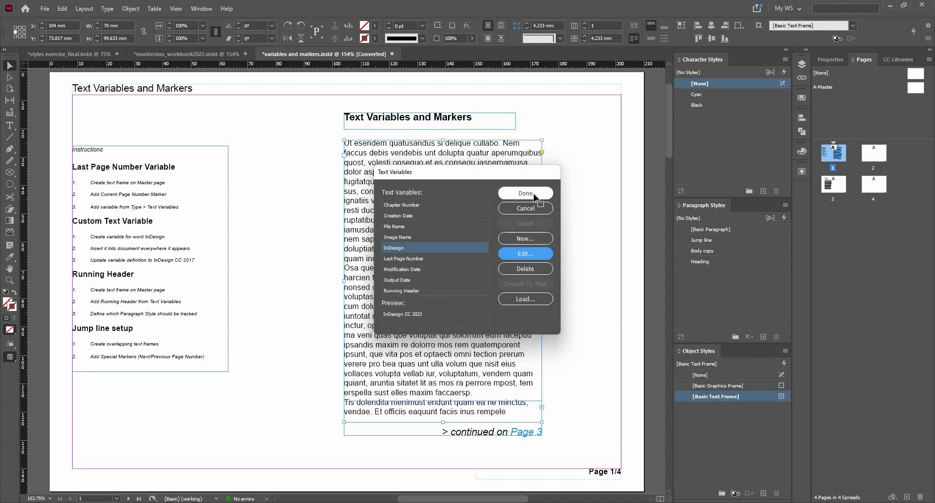
pyautogui.click(568, 133)
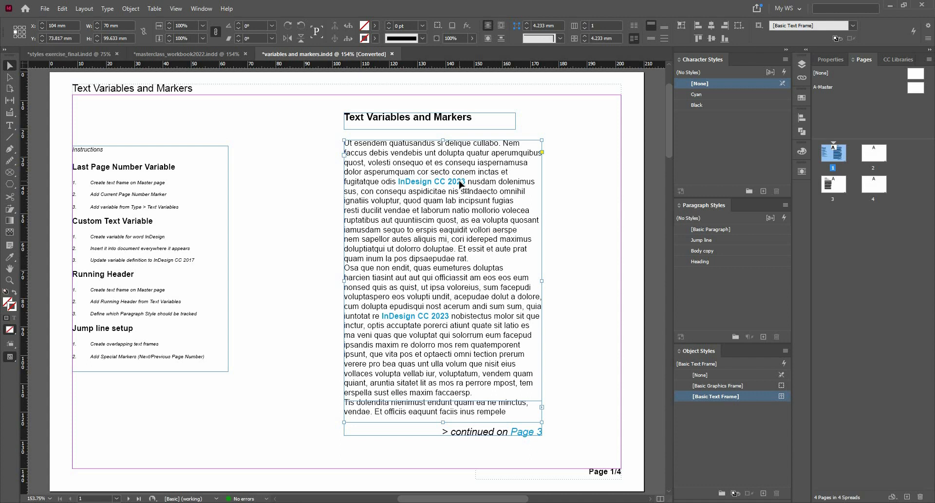
# - Insert another Running Header variable after the existing one in the A-Master header, and delete that duplicate
pyautogui.doubleClick(915, 89)
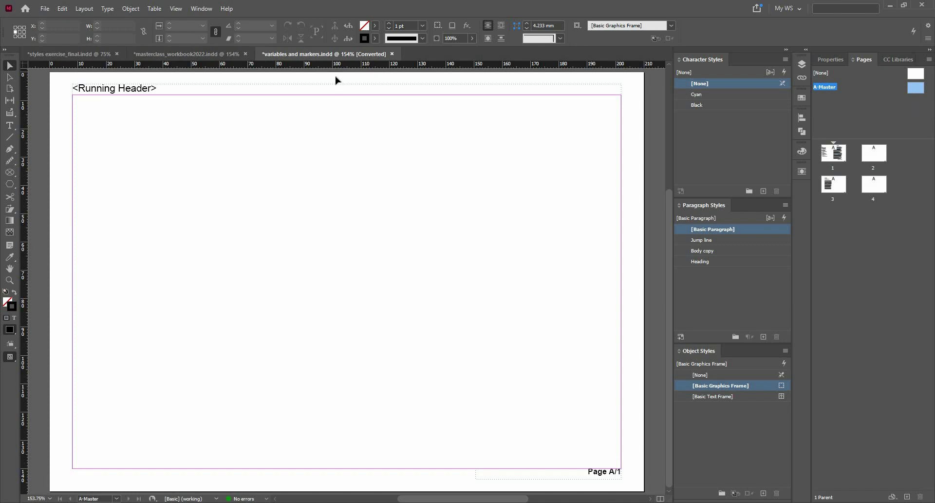
pyautogui.doubleClick(145, 85)
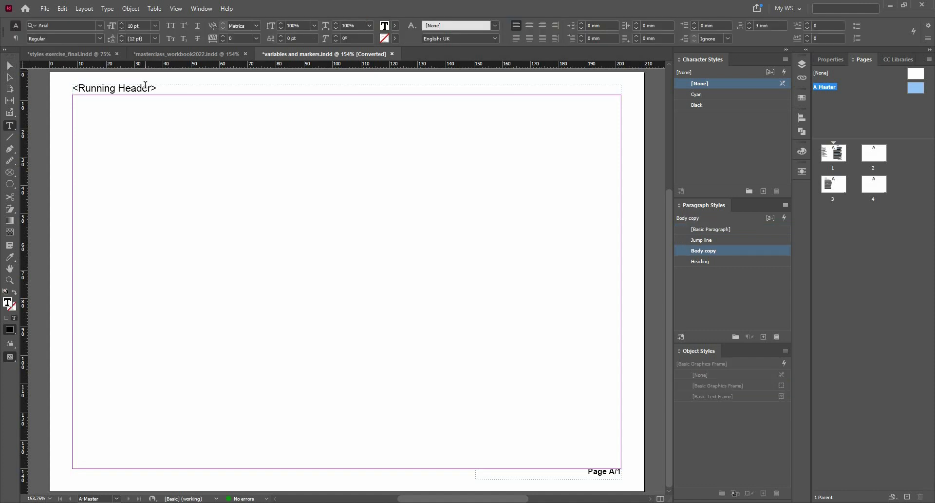
pyautogui.click(108, 9)
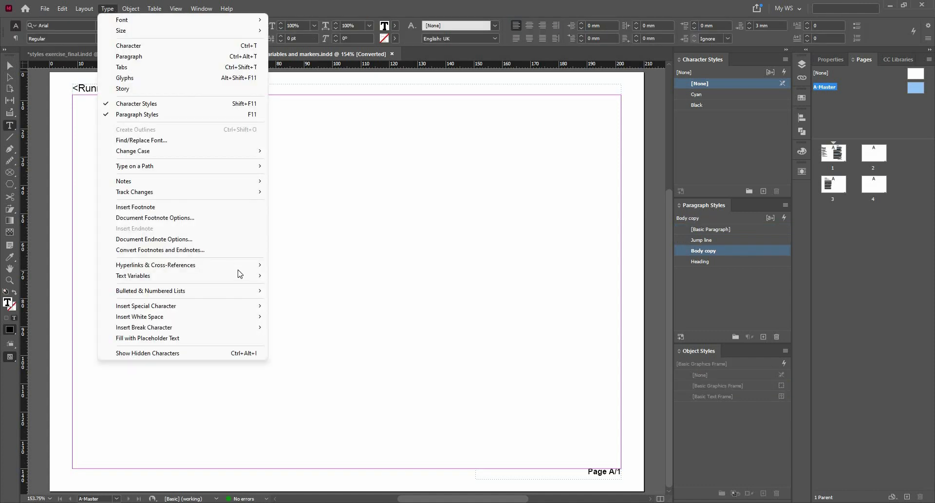
pyautogui.moveTo(242, 276)
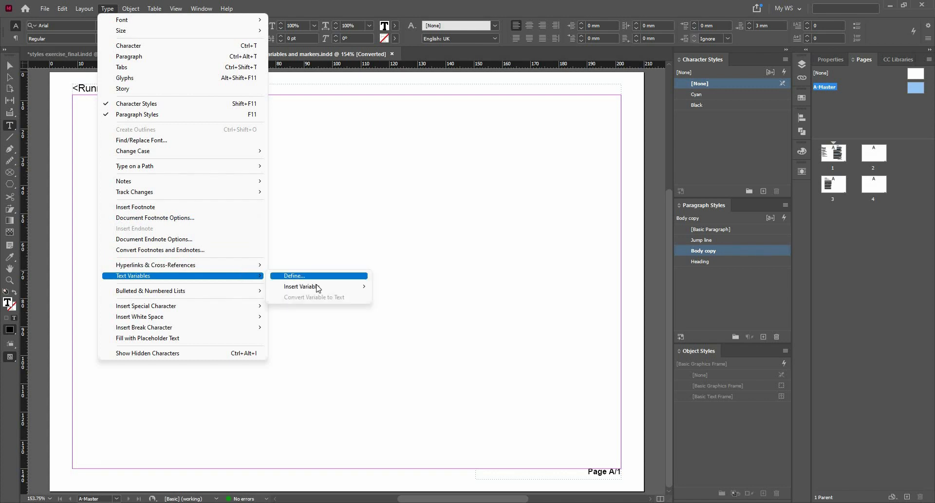
pyautogui.moveTo(323, 287)
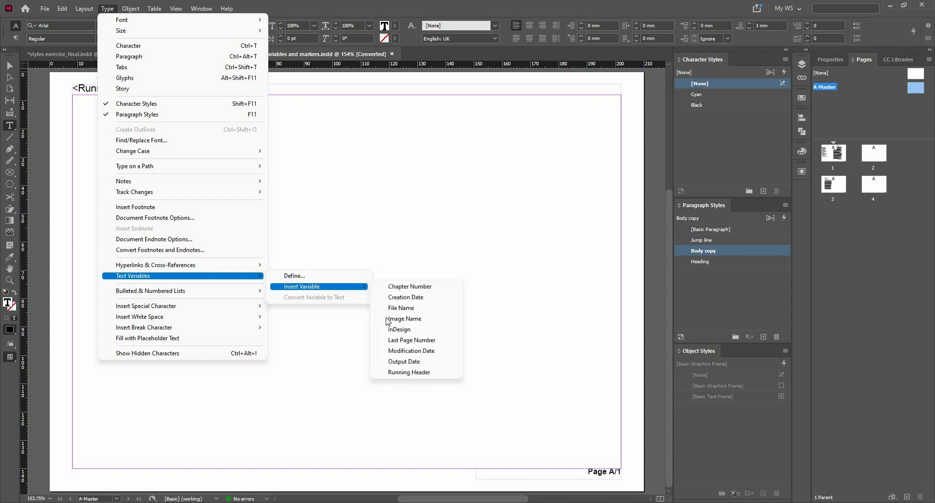
pyautogui.click(419, 372)
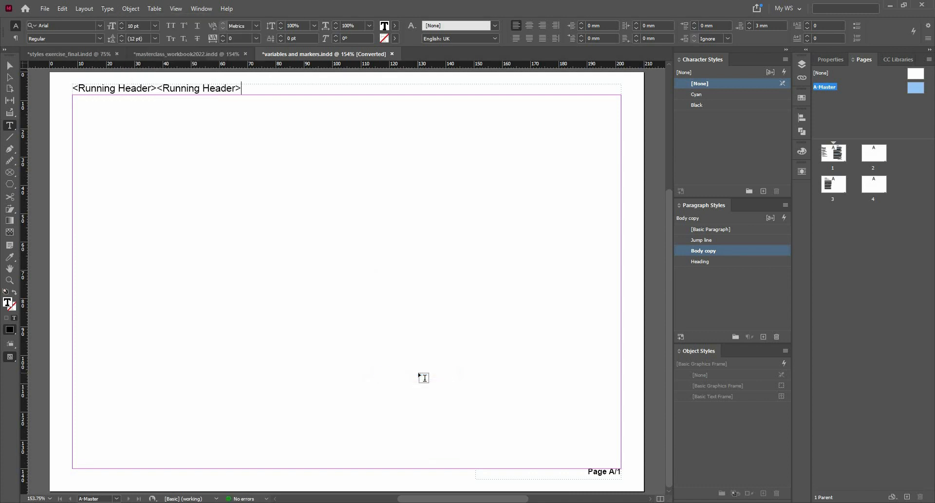
pyautogui.press('BackSpace')
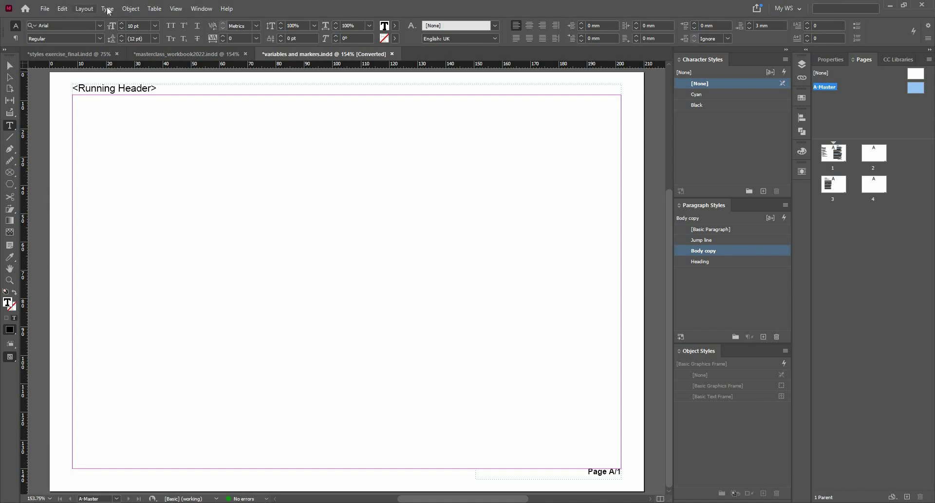
# - Review the Running Header variable's type, paragraph style and use settings, cancel the edit and close the variable definitions
pyautogui.click(85, 9)
pyautogui.moveTo(107, 8)
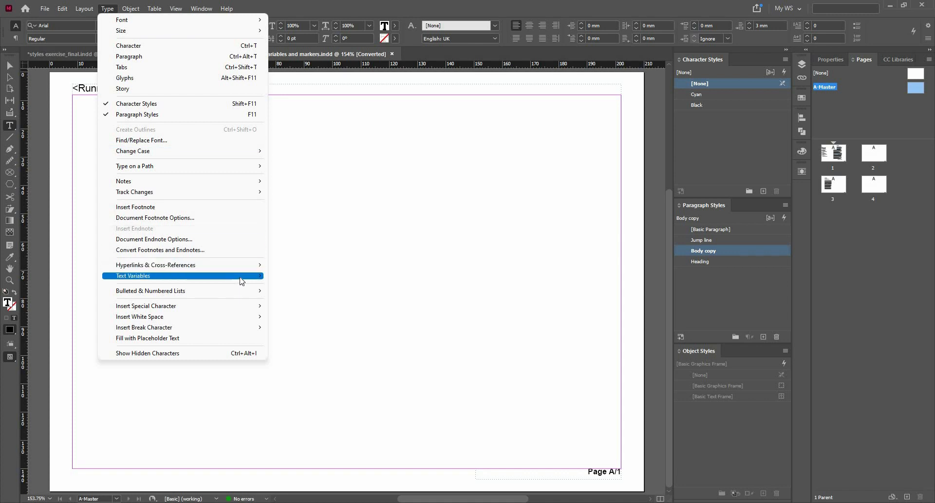
pyautogui.click(338, 279)
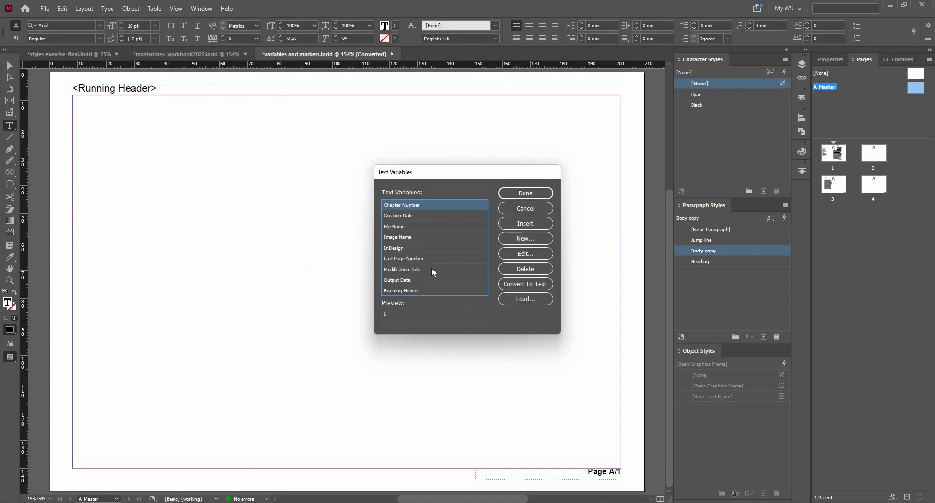
pyautogui.click(428, 291)
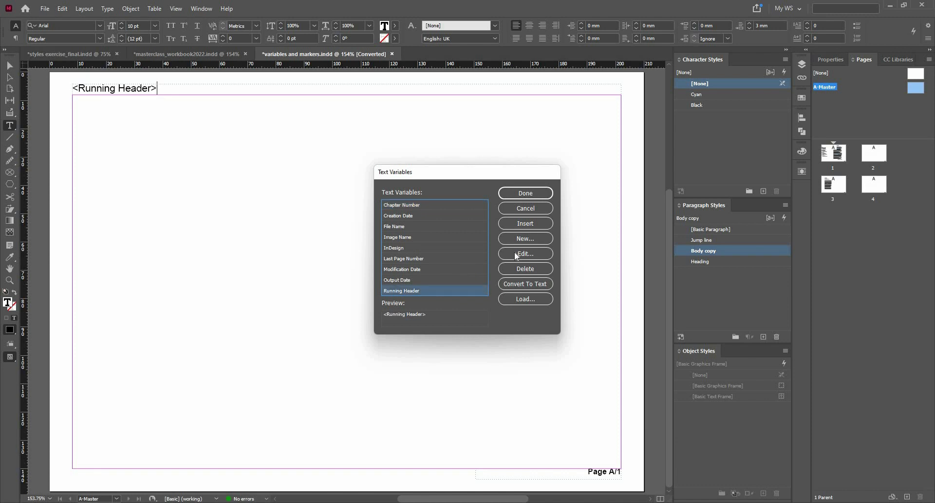
pyautogui.click(517, 254)
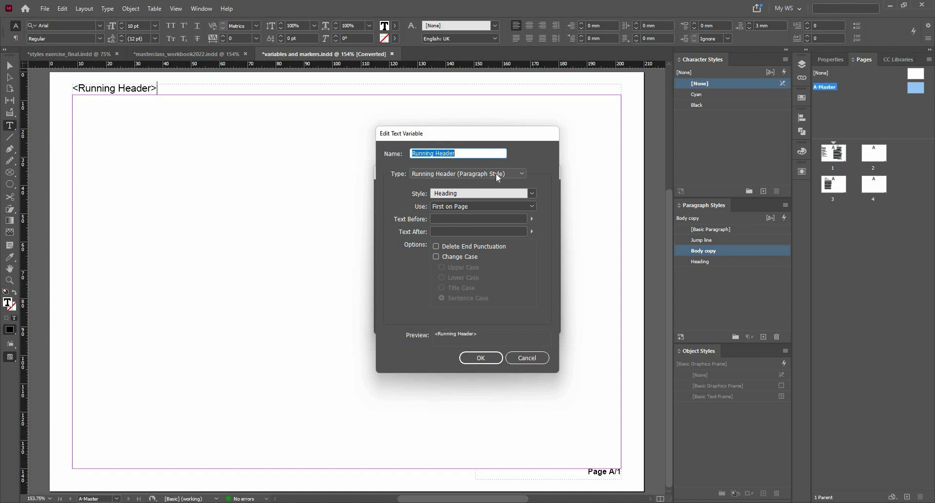
pyautogui.click(531, 358)
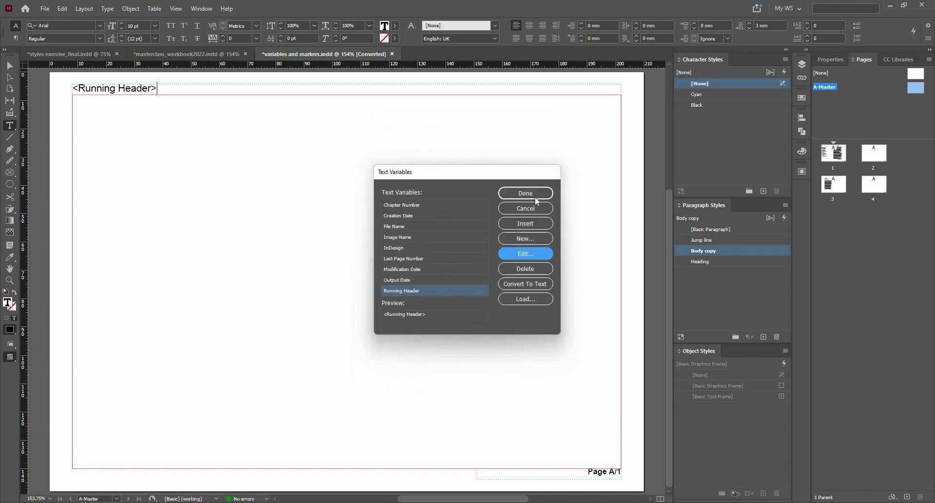
pyautogui.click(521, 195)
# - Check the running header text on pages 1 to 4 of the document
pyautogui.doubleClick(828, 156)
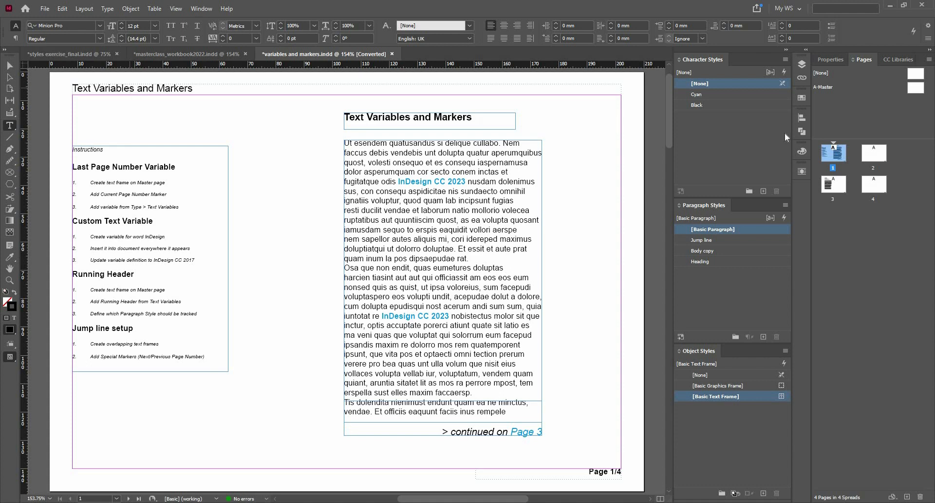
pyautogui.doubleClick(866, 158)
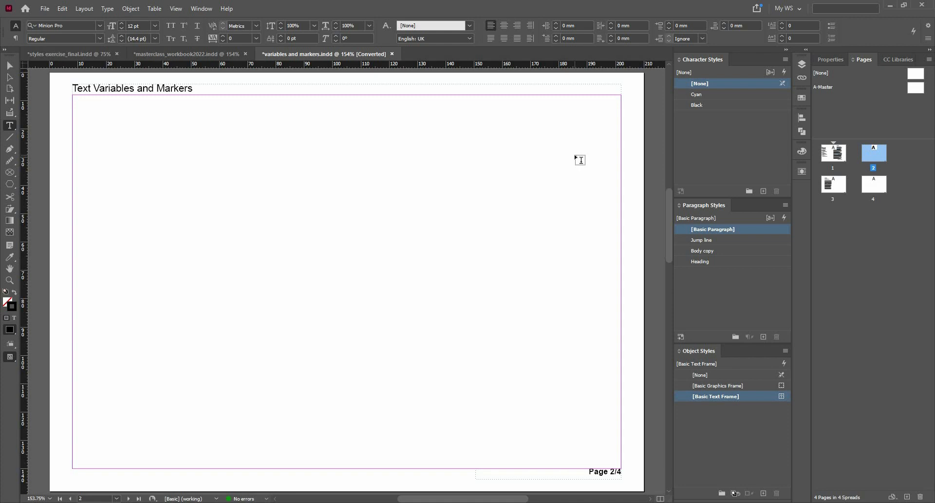
pyautogui.doubleClick(850, 185)
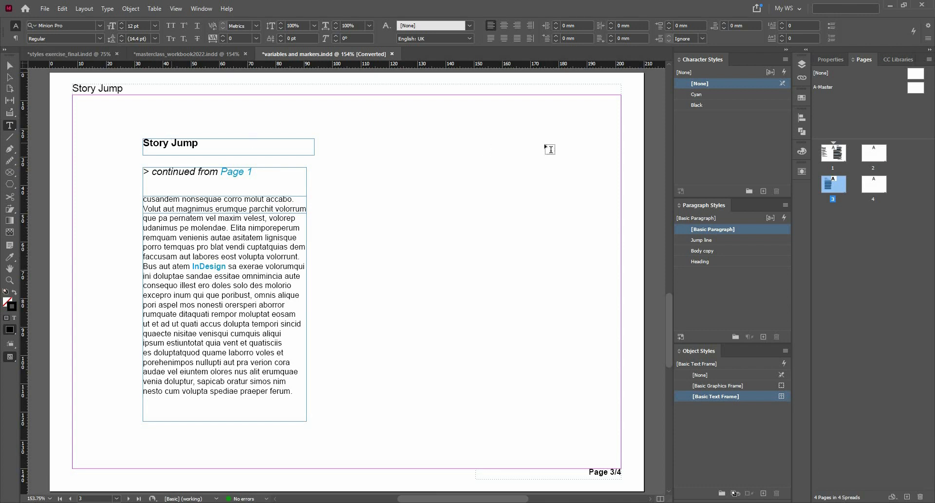
pyautogui.doubleClick(885, 189)
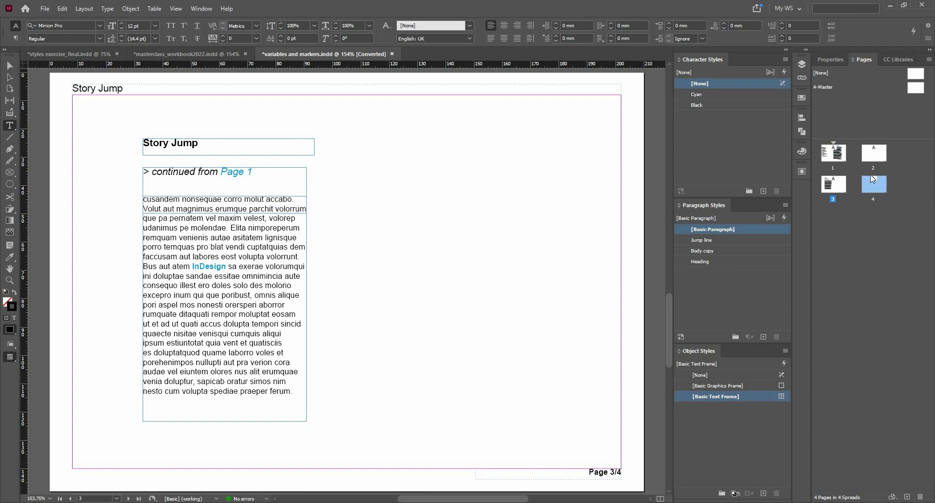
# - Delete the word "Text" from the page 1 heading so it reads "Variables and Markers", and select the heading's frame
pyautogui.doubleClick(836, 154)
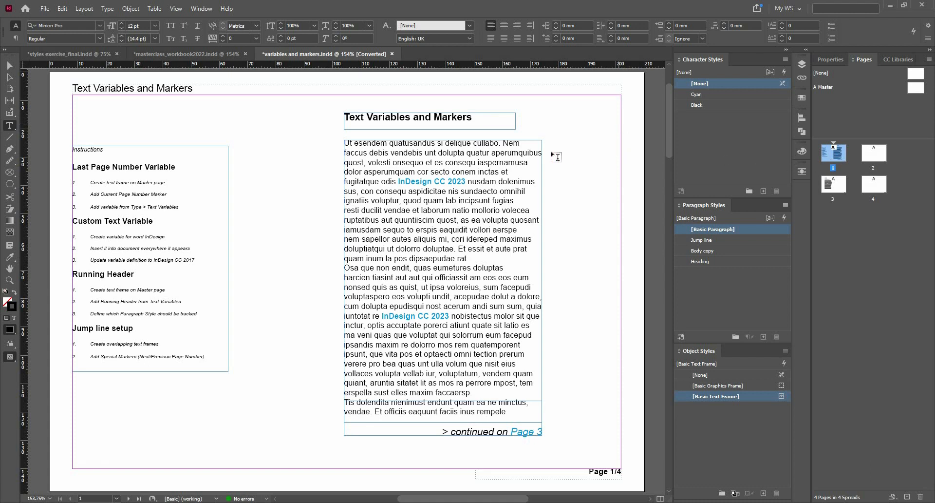
pyautogui.tripleClick(367, 118)
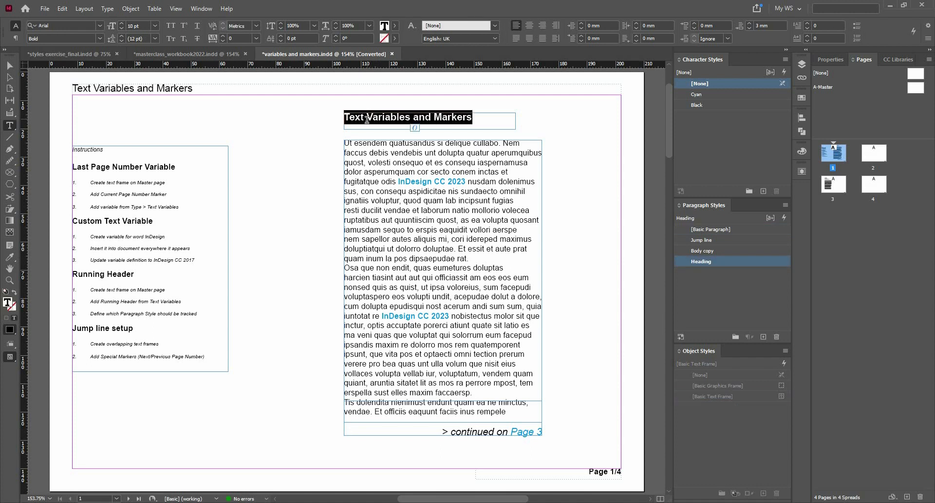
pyautogui.click(368, 118)
pyautogui.keyDown('shift'); pyautogui.click(343, 125); pyautogui.keyUp('shift')
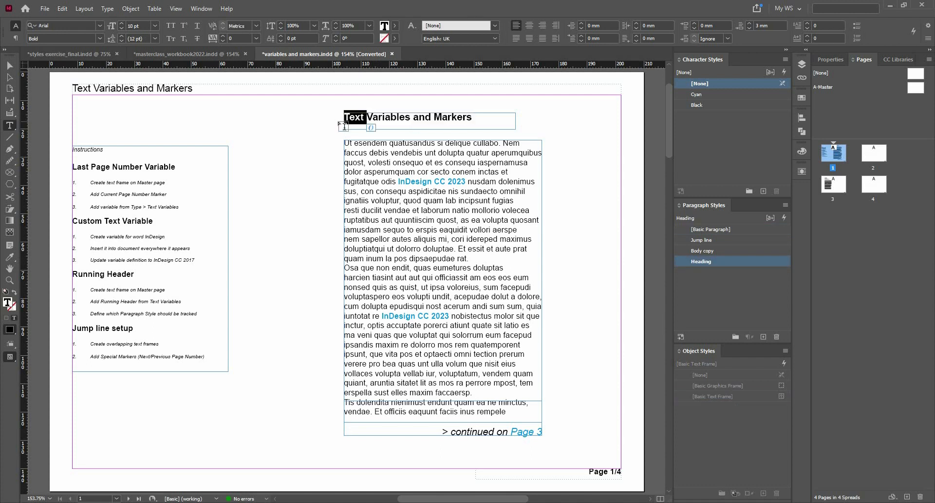
pyautogui.press('BackSpace')
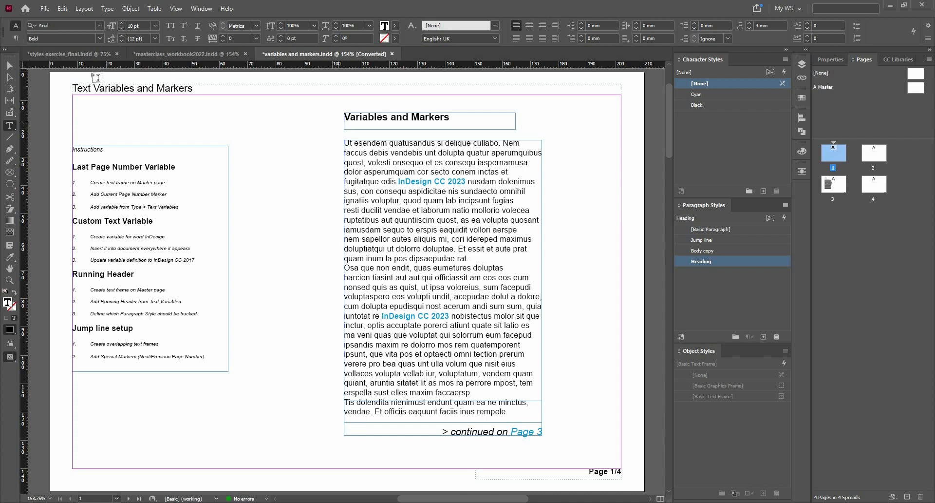
pyautogui.click(9, 66)
pyautogui.press('Escape')
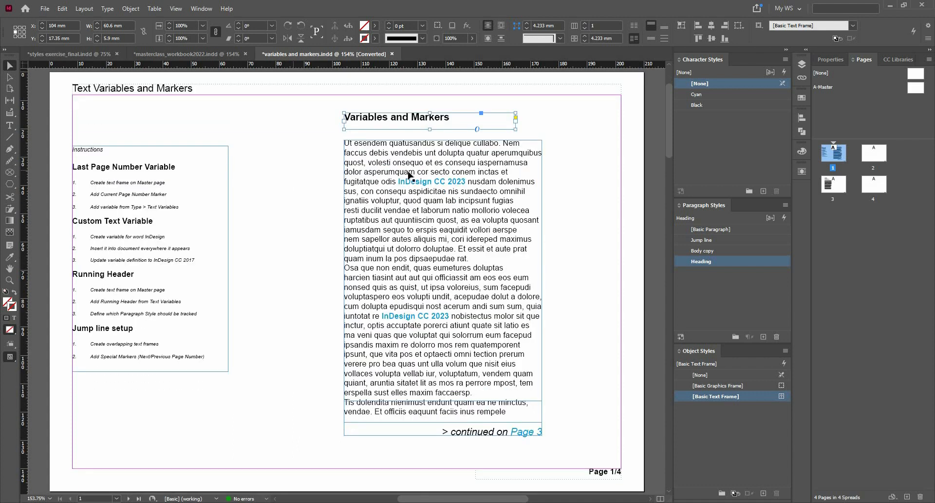
pyautogui.click(549, 188)
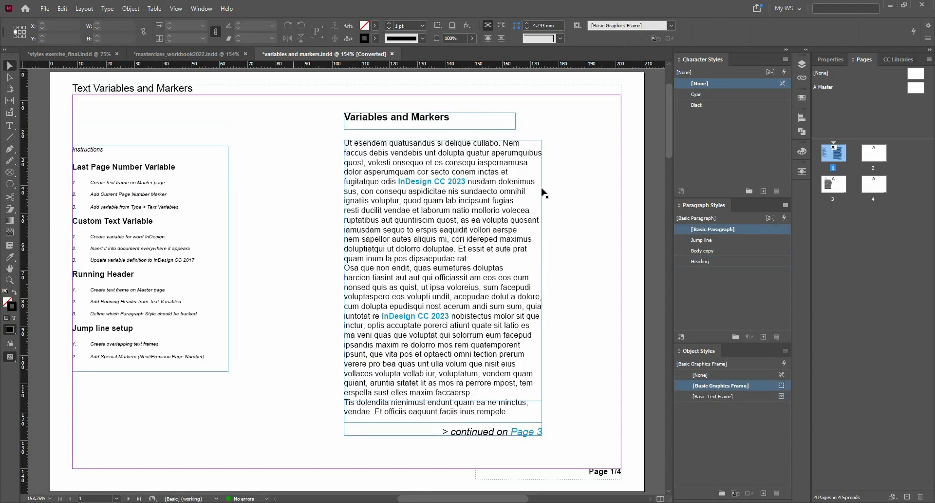
pyautogui.click(481, 126)
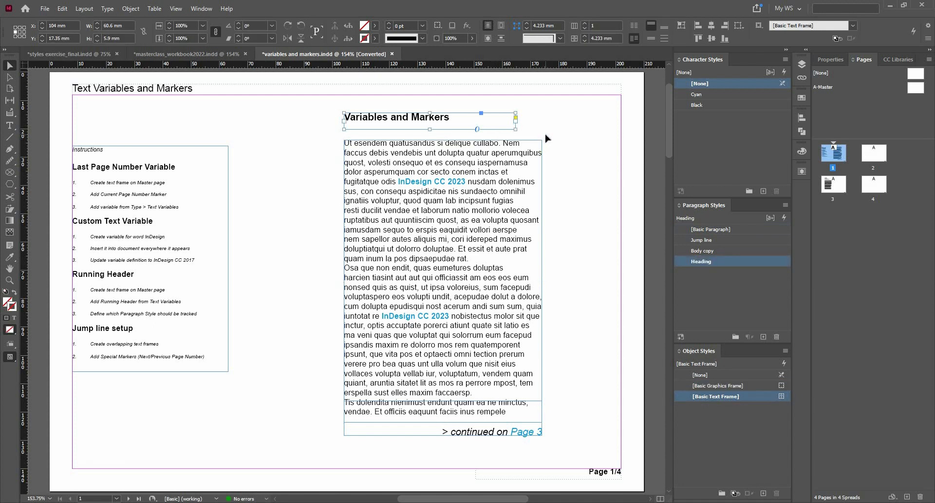
pyautogui.click(485, 136)
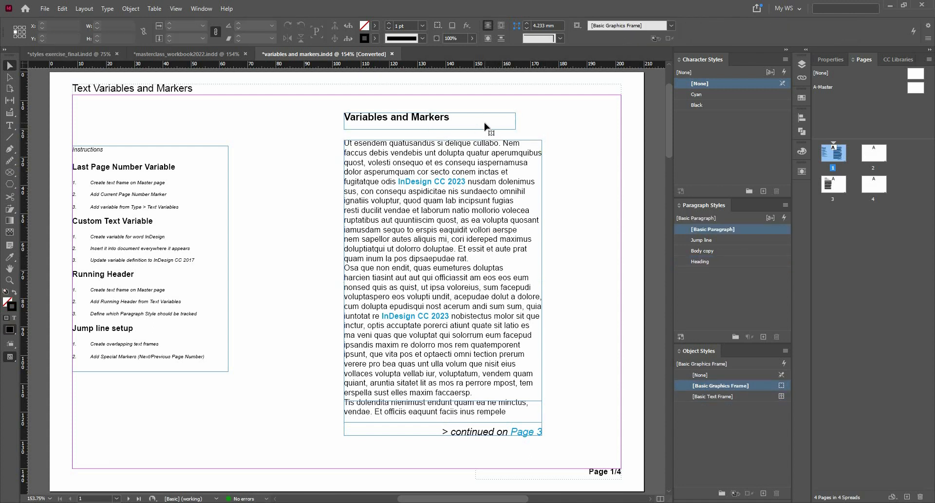
pyautogui.click(485, 127)
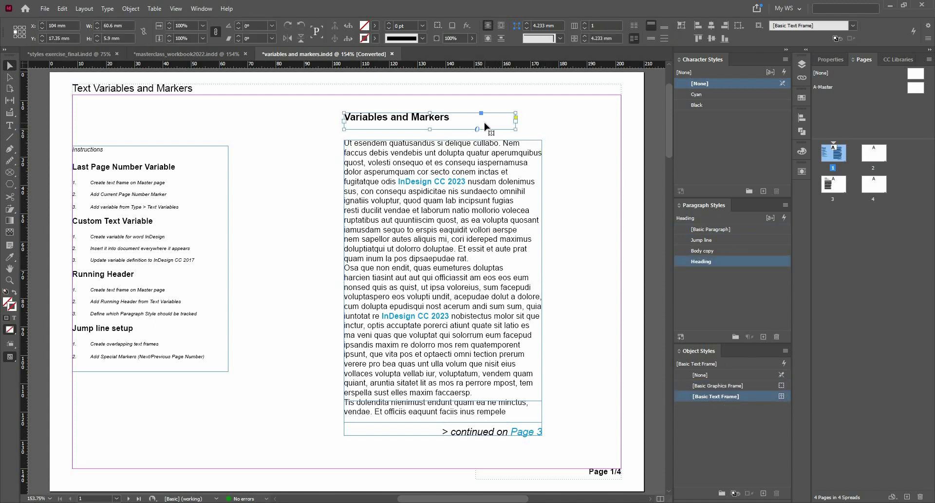
pyautogui.click(152, 90)
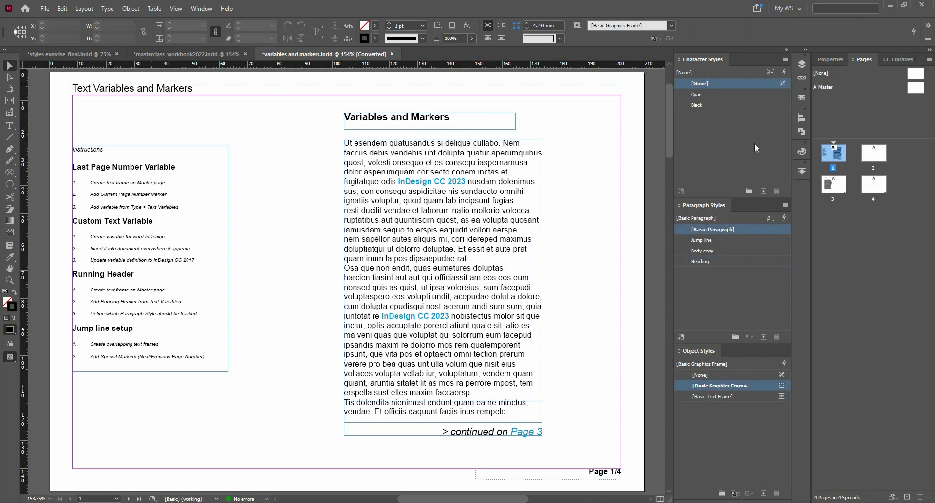
pyautogui.click(107, 9)
pyautogui.moveTo(232, 276)
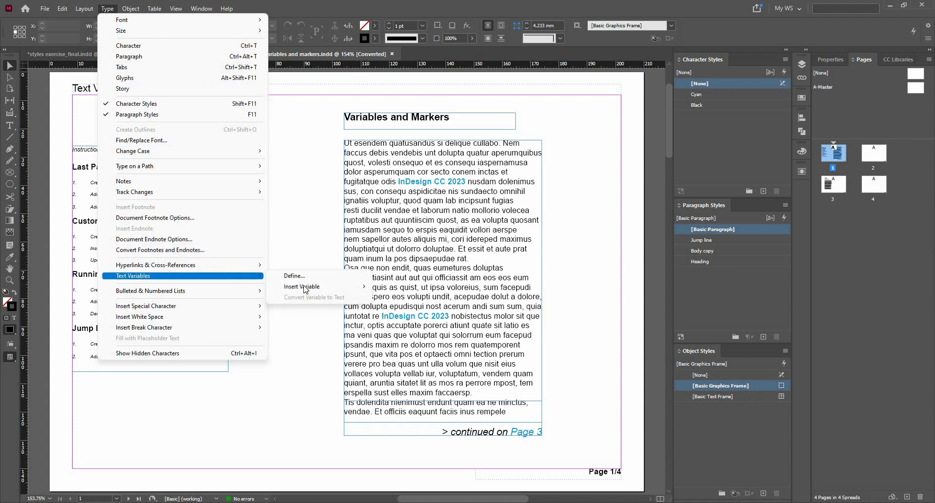
pyautogui.moveTo(304, 287)
pyautogui.click(328, 238)
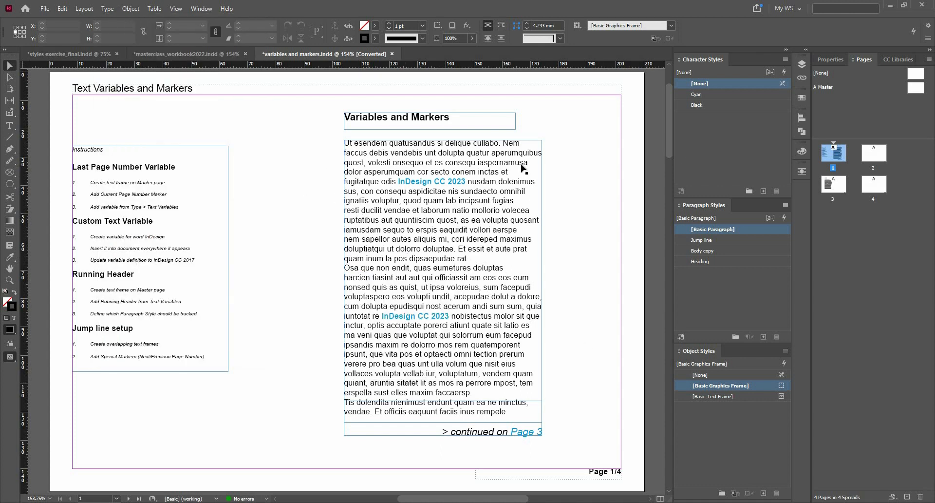
# - On A-Master, delete the variable in the header text frame and insert the Running Header text variable in its place
pyautogui.doubleClick(911, 89)
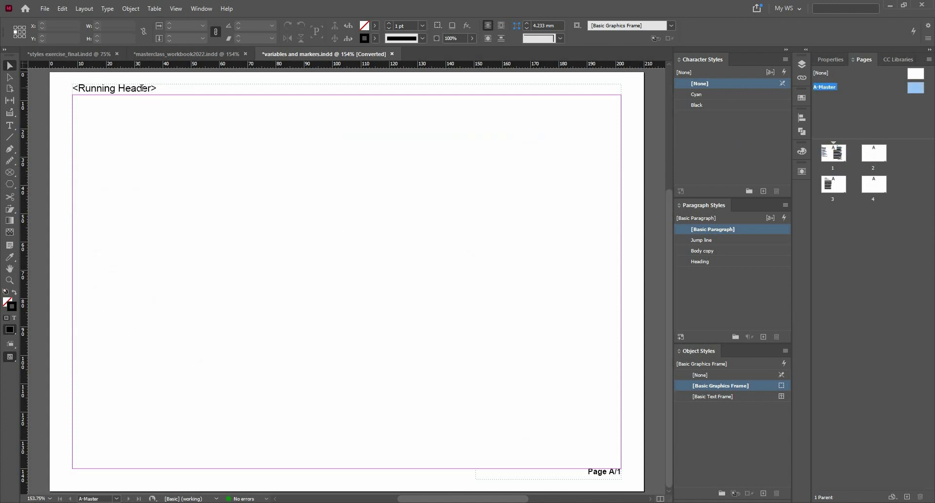
pyautogui.doubleClick(142, 88)
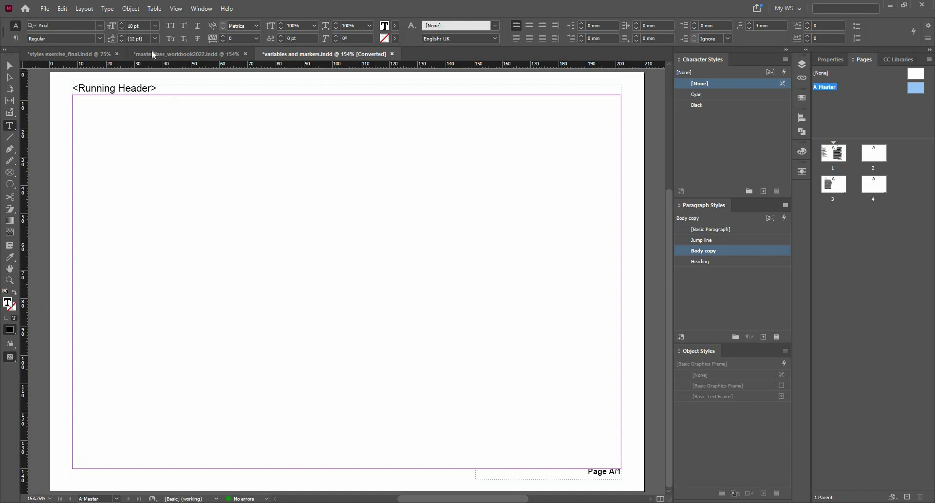
pyautogui.press('BackSpace')
pyautogui.click(107, 8)
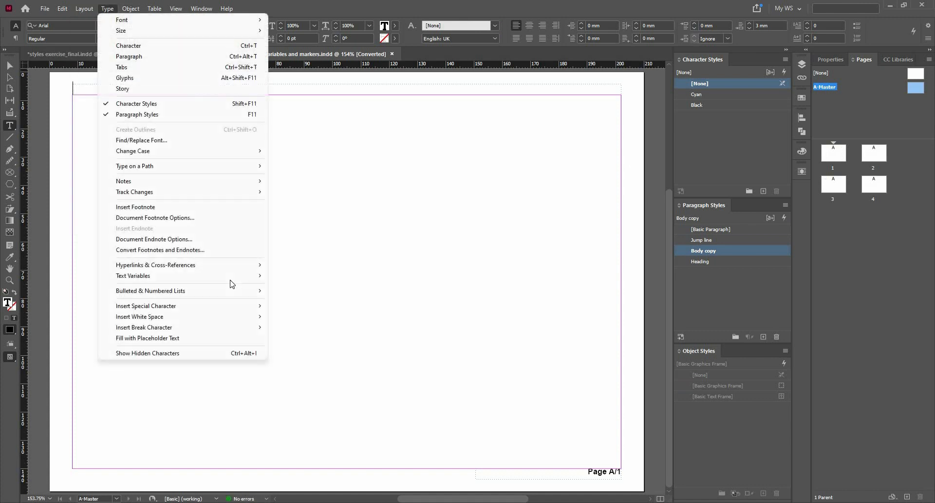
pyautogui.moveTo(229, 276)
pyautogui.moveTo(306, 288)
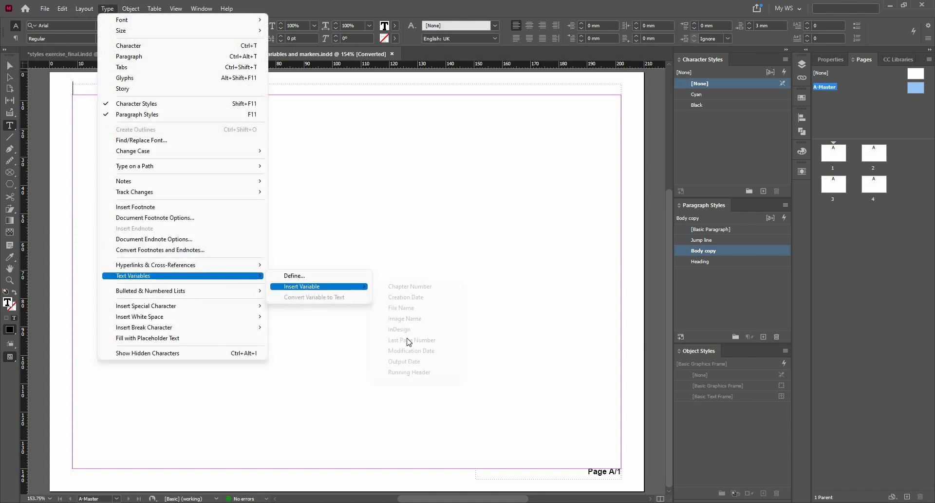
pyautogui.click(409, 372)
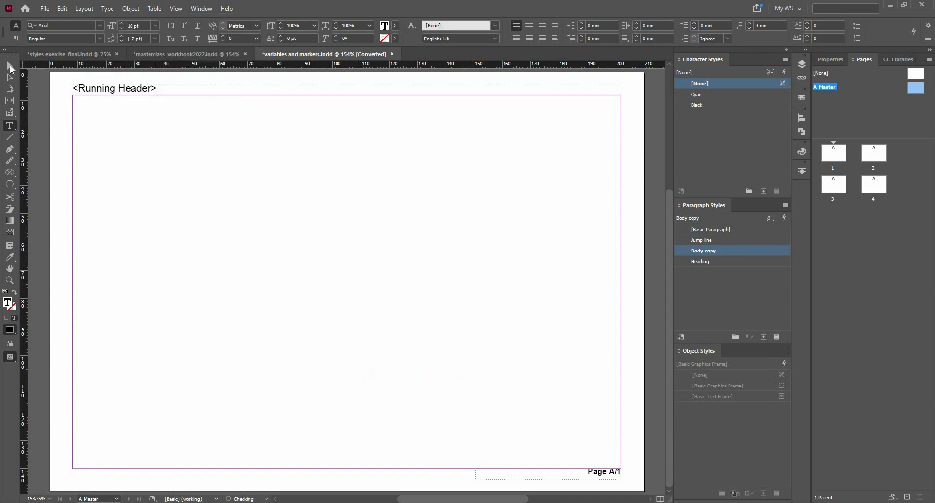
# - Leave the running header frame on A-Master and check the headers and jump lines on pages 1 and 3
pyautogui.press('Escape')
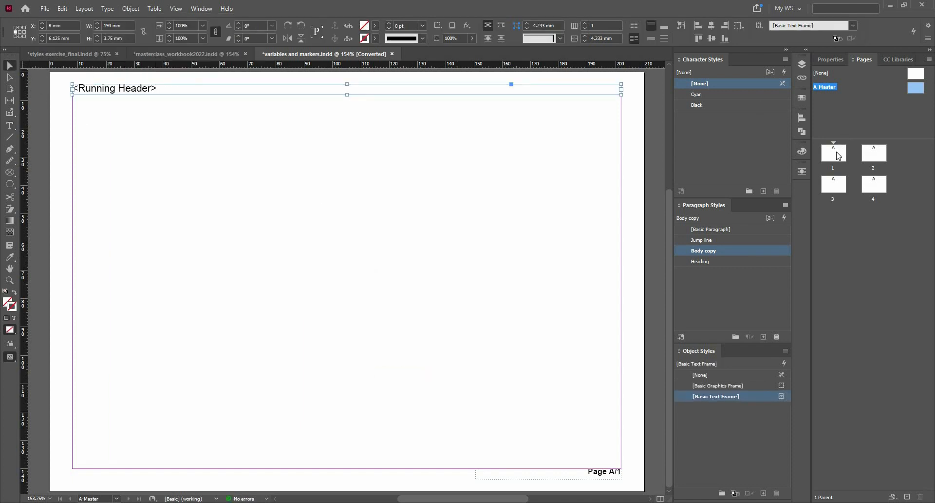
pyautogui.doubleClick(838, 156)
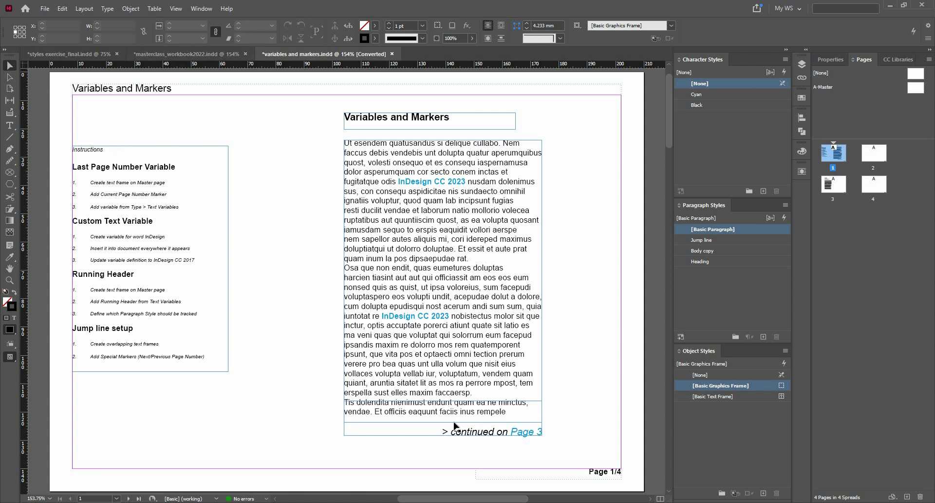
pyautogui.doubleClick(828, 187)
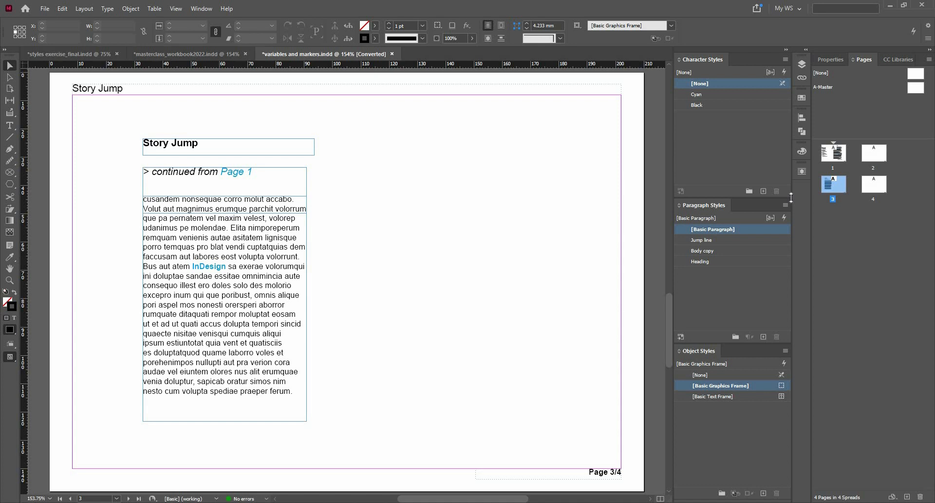
pyautogui.doubleClick(831, 155)
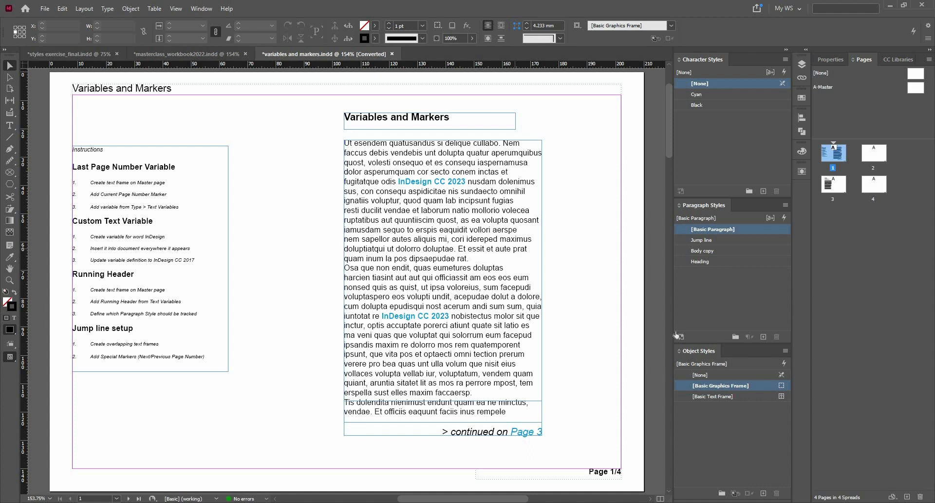
# - Move page 3 to the end of the document, view it, and move page 1 to the second position
pyautogui.click(830, 193)
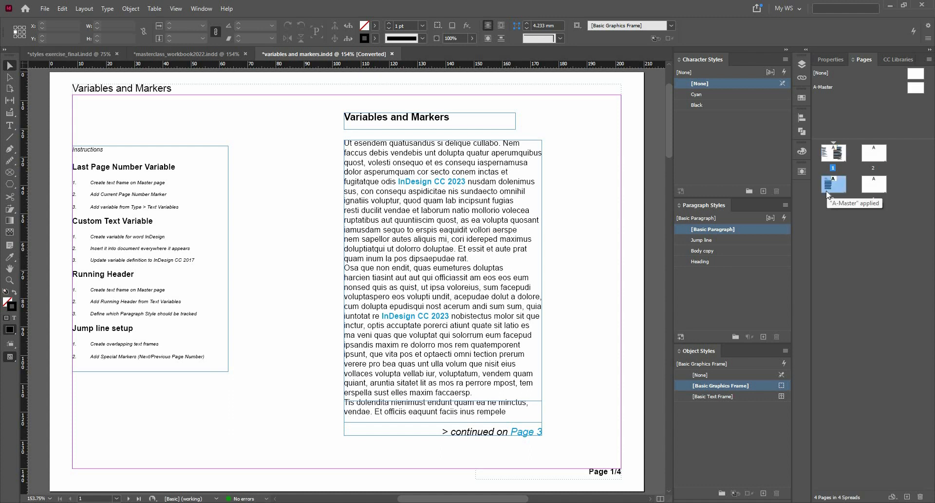
pyautogui.moveTo(831, 181); pyautogui.dragTo(889, 189)
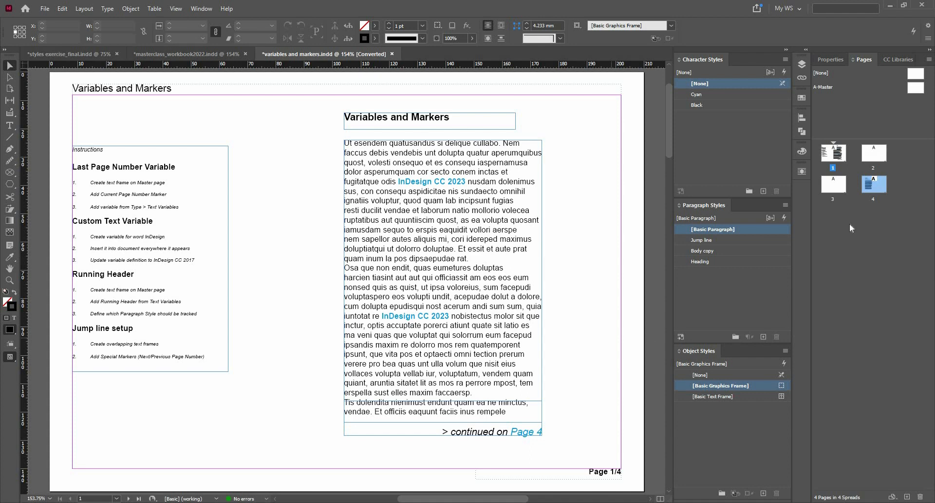
pyautogui.doubleClick(872, 191)
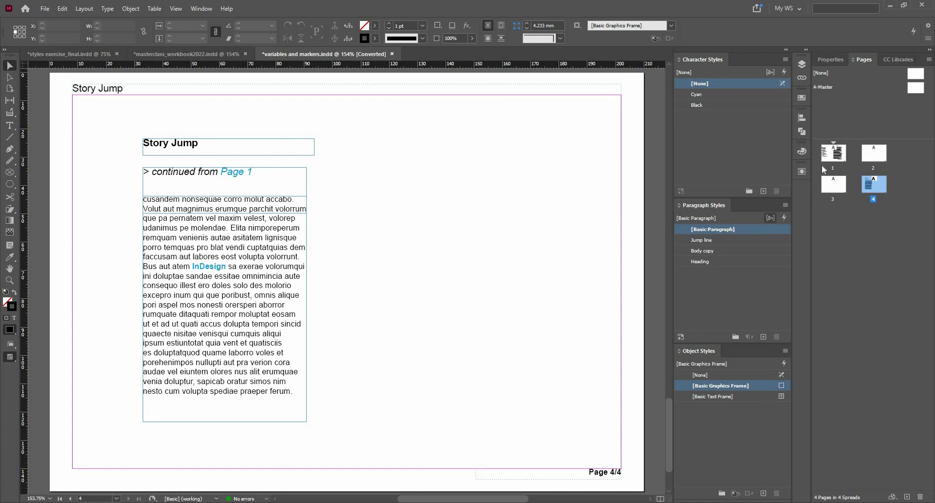
pyautogui.moveTo(837, 157); pyautogui.dragTo(893, 163)
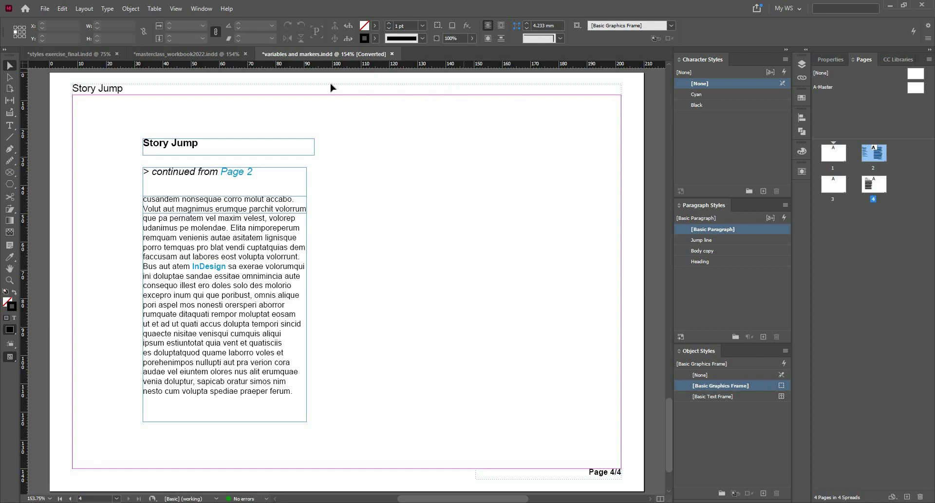
# - Move the two story pages back to positions 1 and 3, and open page 1
pyautogui.click(830, 161)
pyautogui.moveTo(831, 166); pyautogui.dragTo(831, 166)
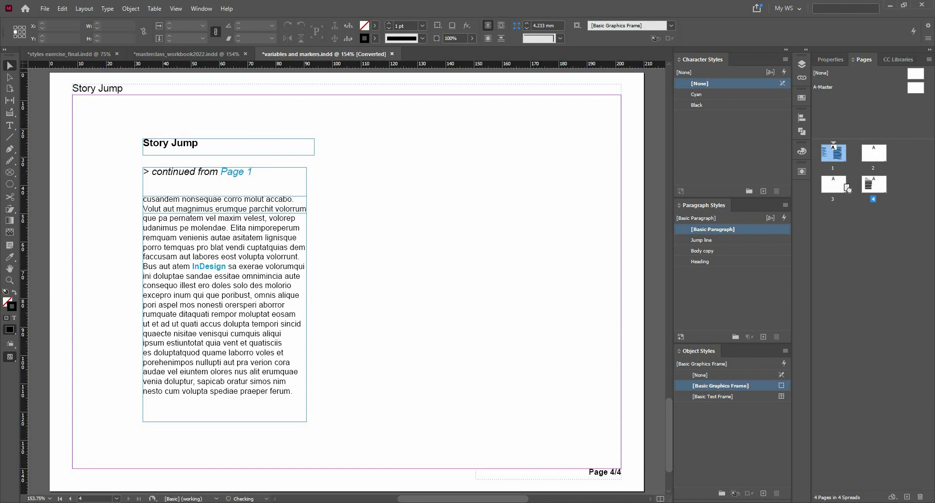
pyautogui.click(826, 192)
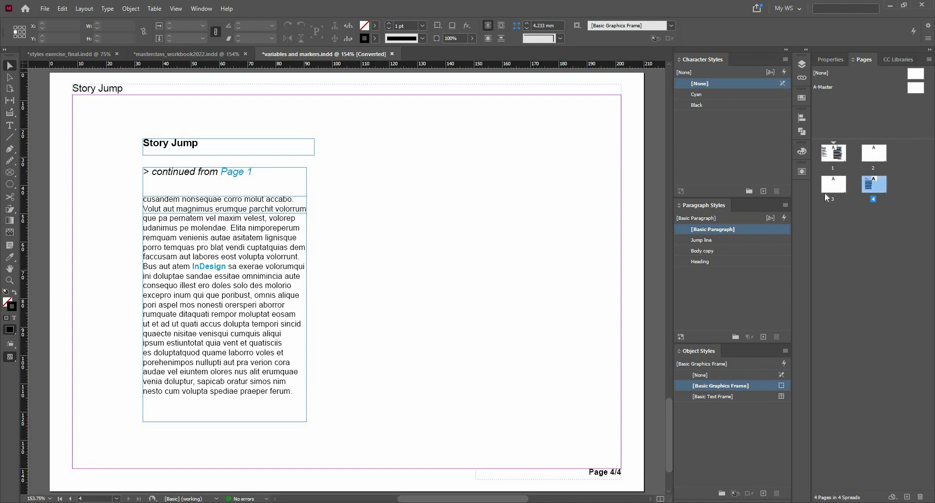
pyautogui.doubleClick(838, 154)
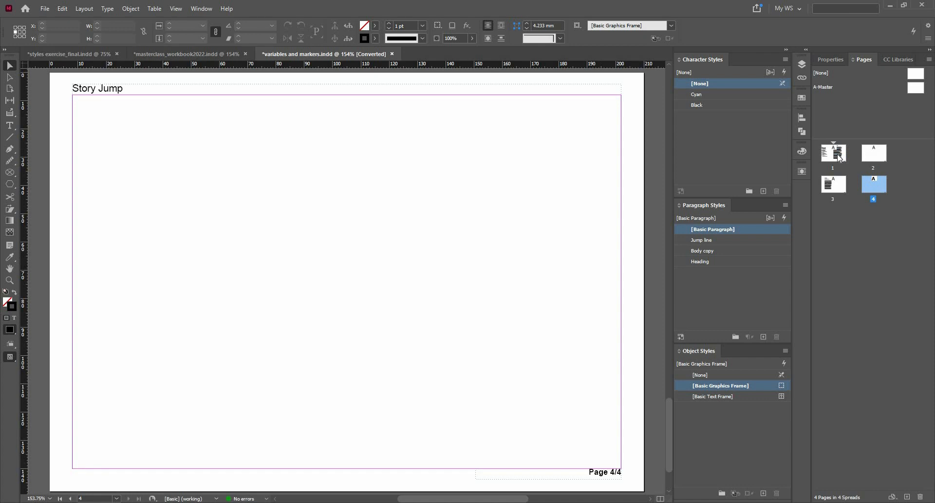
# - Examine the Next and Previous Page Number markers available for the "continued on" jump line on page 1
pyautogui.click(113, 10)
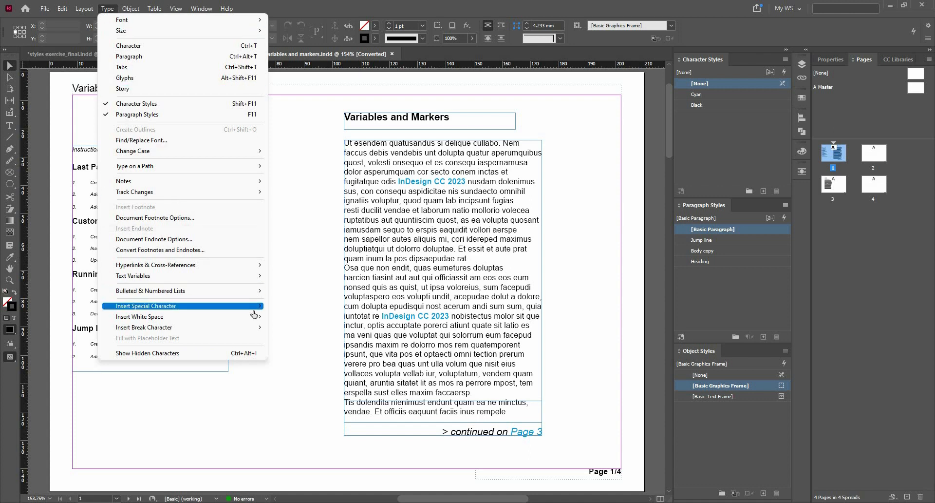
pyautogui.moveTo(313, 317)
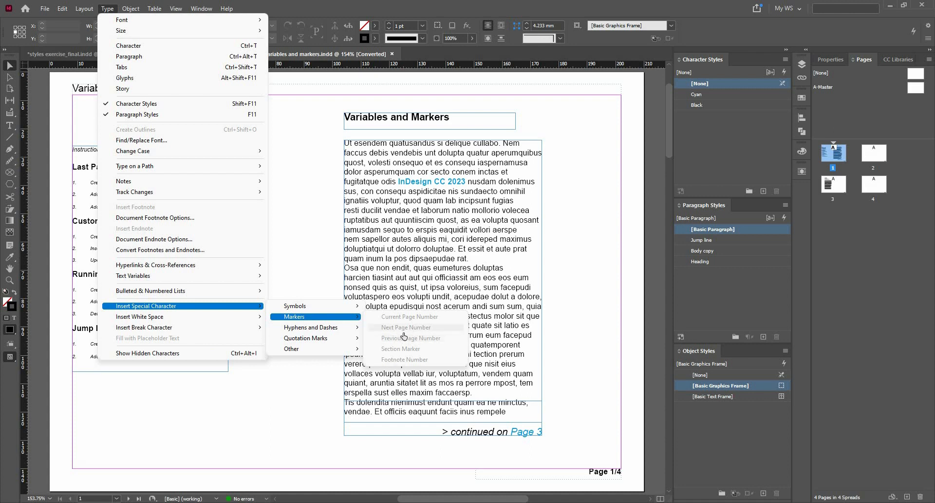
pyautogui.click(486, 430)
pyautogui.doubleClick(524, 431)
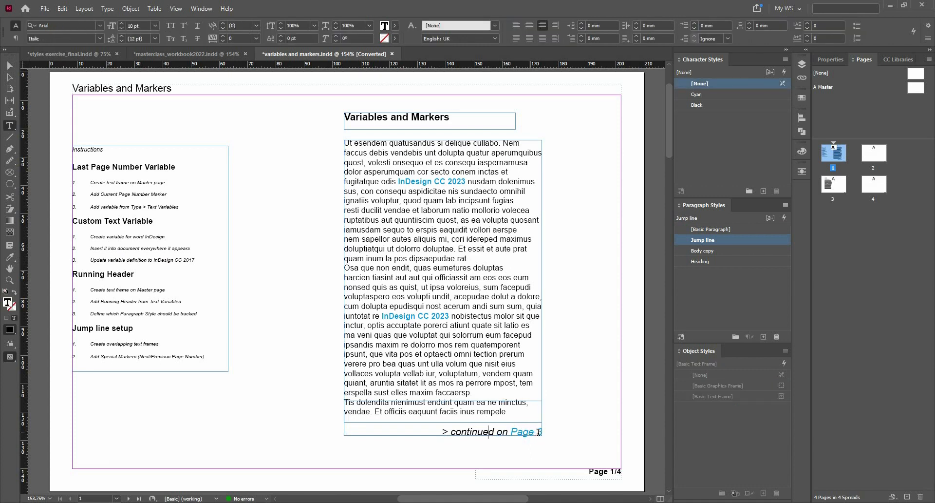
pyautogui.click(539, 435)
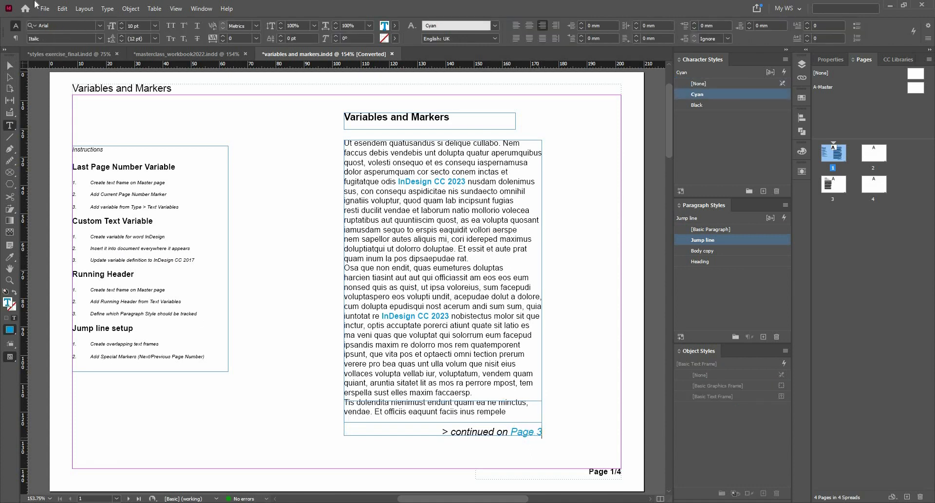
pyautogui.click(112, 7)
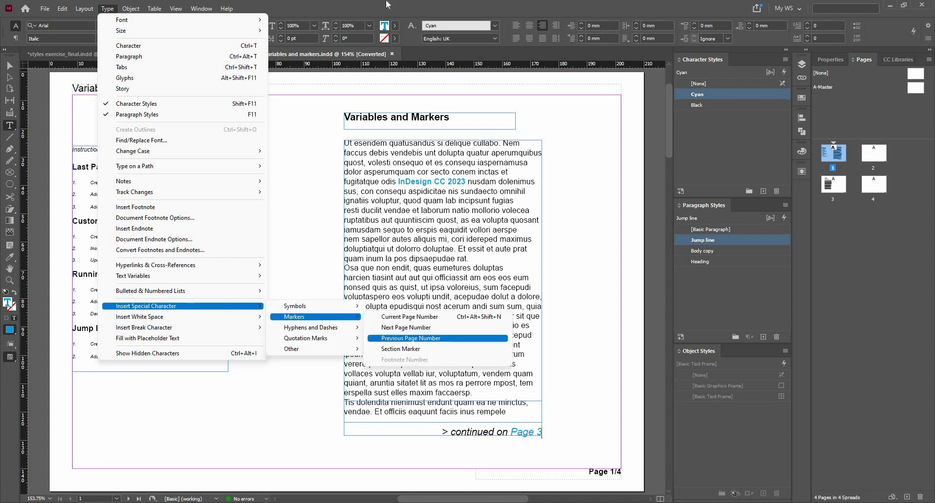
pyautogui.click(401, 181)
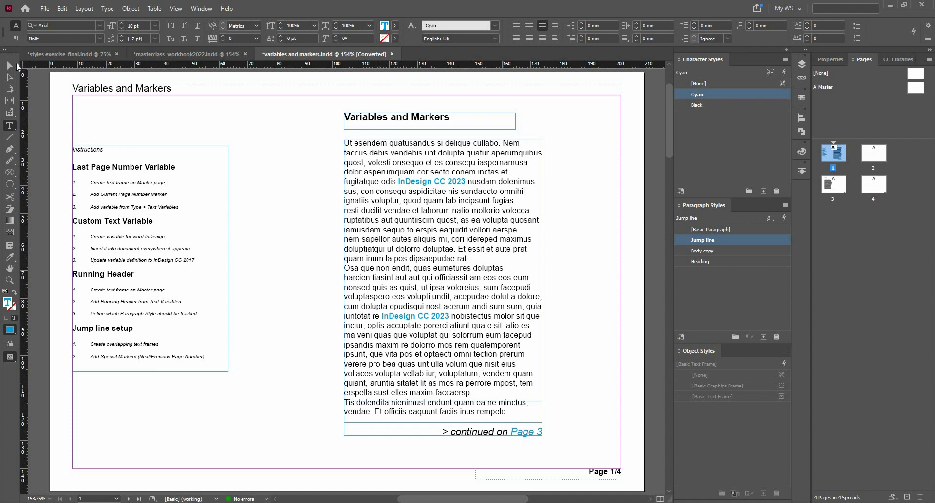
pyautogui.press('Escape')
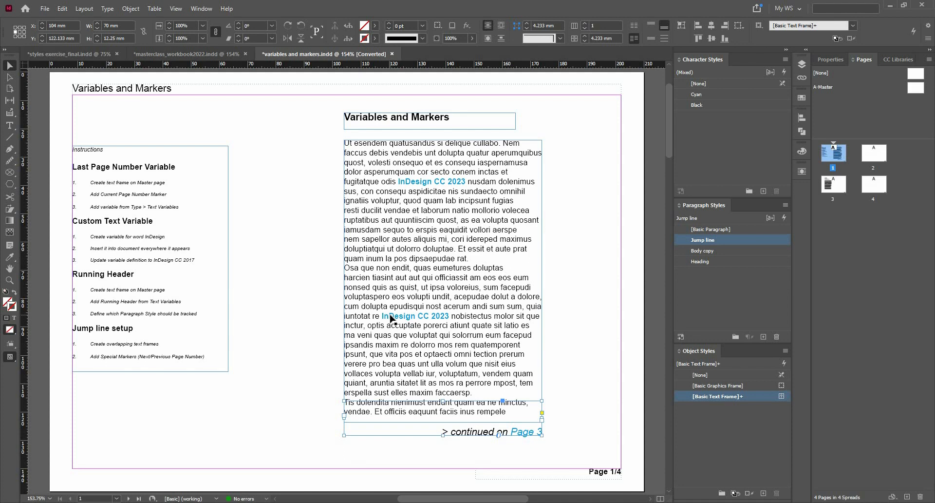
# - Try the "continued on" frame clear of the story frame and overlapping it again, and undo both moves
pyautogui.click(509, 438)
pyautogui.moveTo(506, 435); pyautogui.dragTo(525, 450)
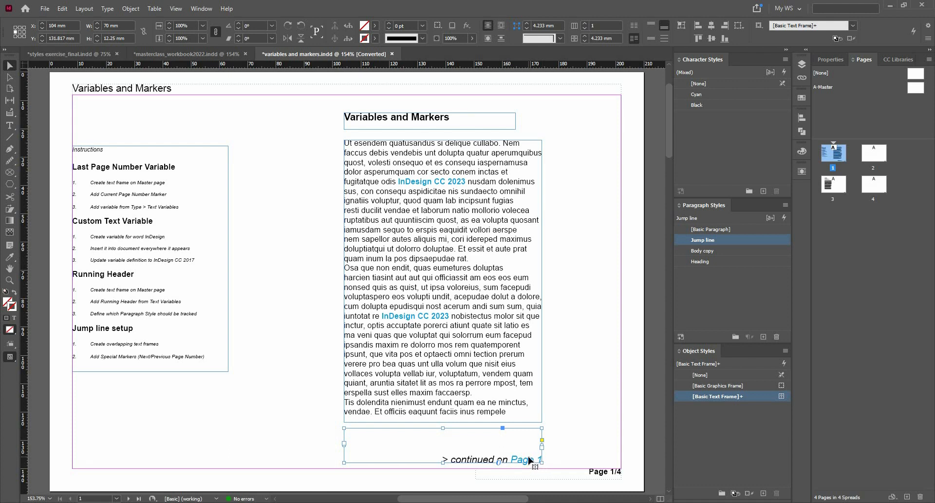
pyautogui.moveTo(531, 459); pyautogui.dragTo(533, 442)
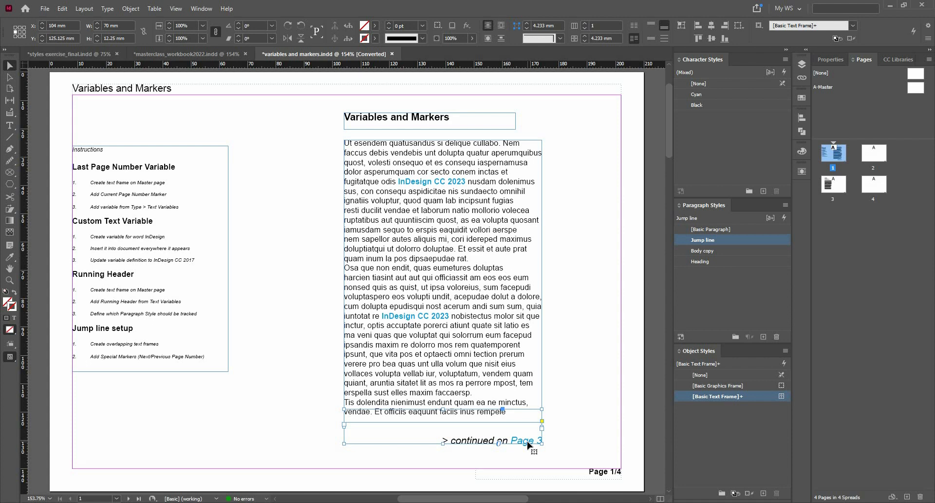
pyautogui.hotkey('ctrl', 'z')
pyautogui.hotkey('ctrl', 'z')
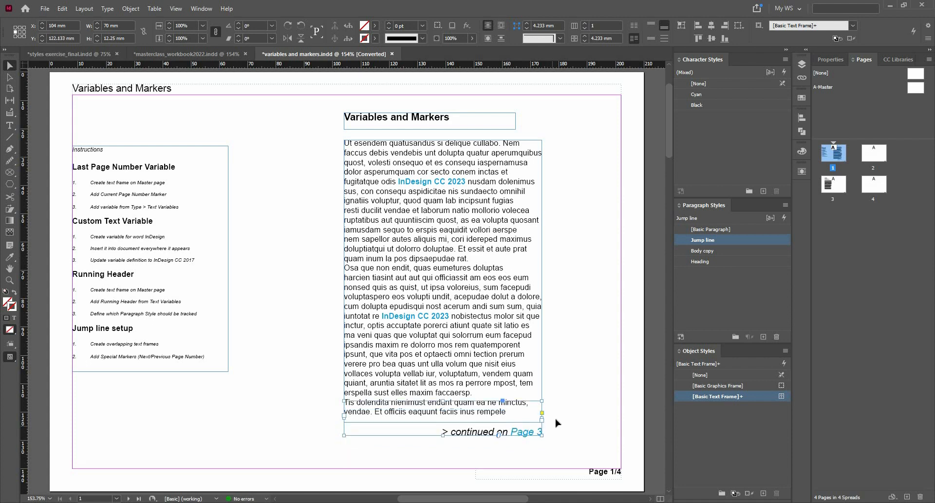
# - Group the "continued on" frame with the story text frame on page 1 and clear the selection
pyautogui.click(529, 442)
pyautogui.click(536, 425)
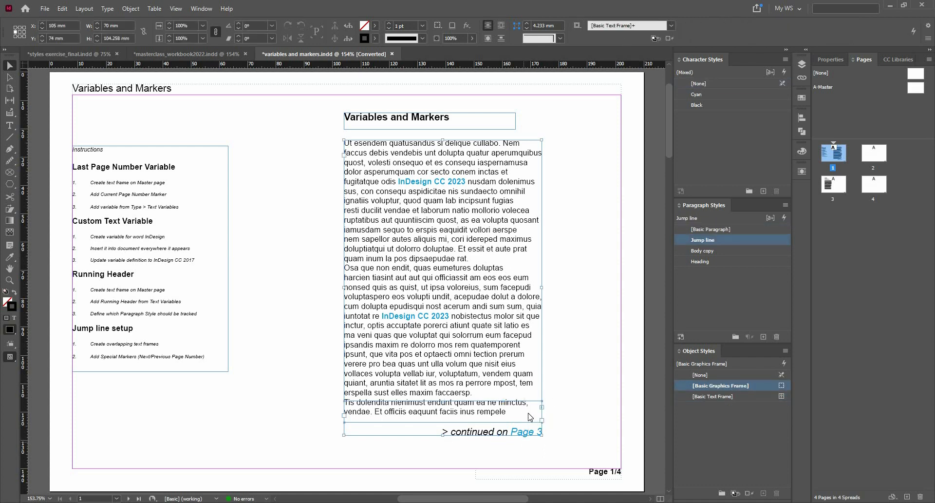
pyautogui.rightClick(530, 414)
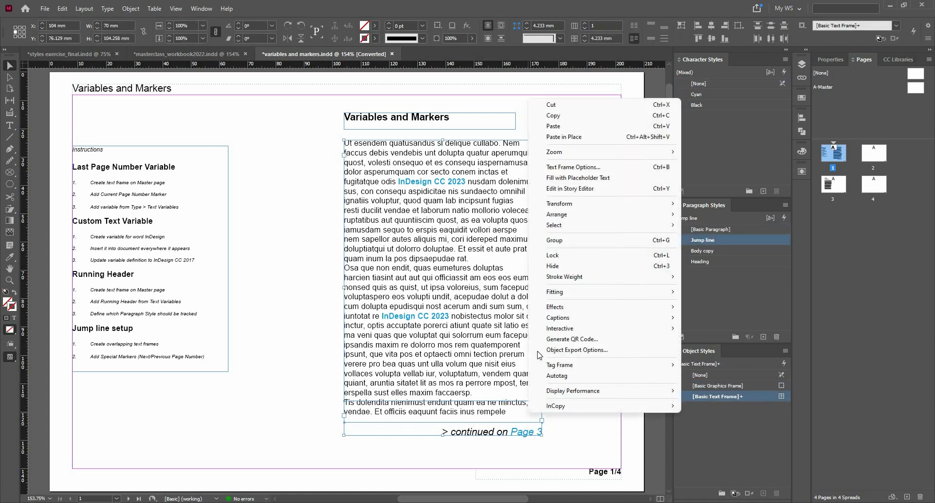
pyautogui.click(547, 242)
pyautogui.click(586, 340)
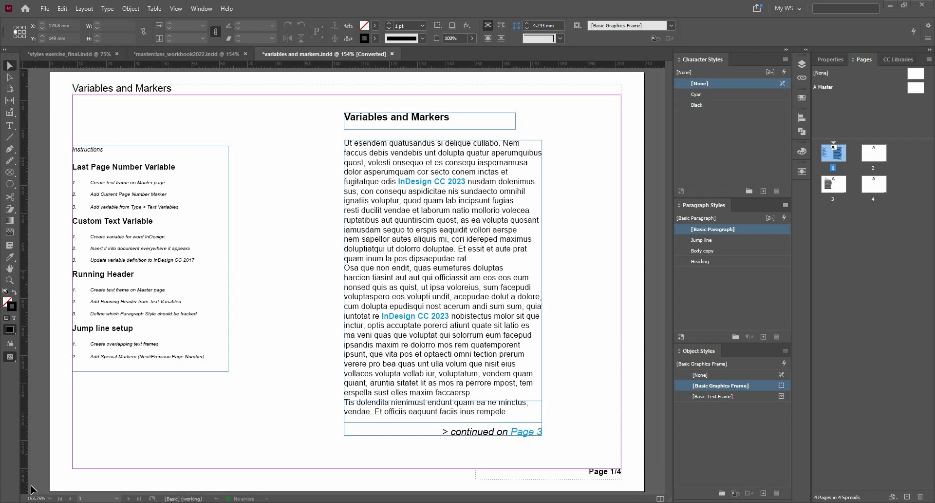
# - Close all the open documents without saving their changes
pyautogui.click(393, 54)
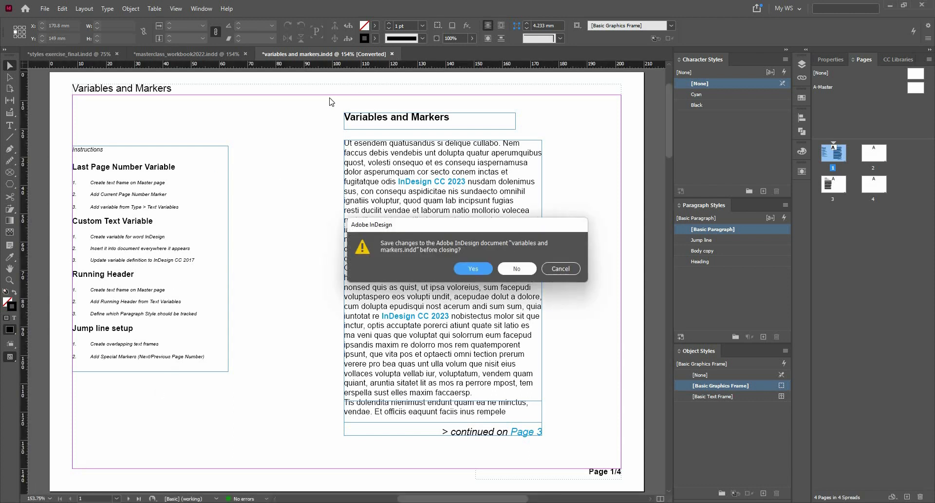
pyautogui.press('Escape')
pyautogui.rightClick(260, 53)
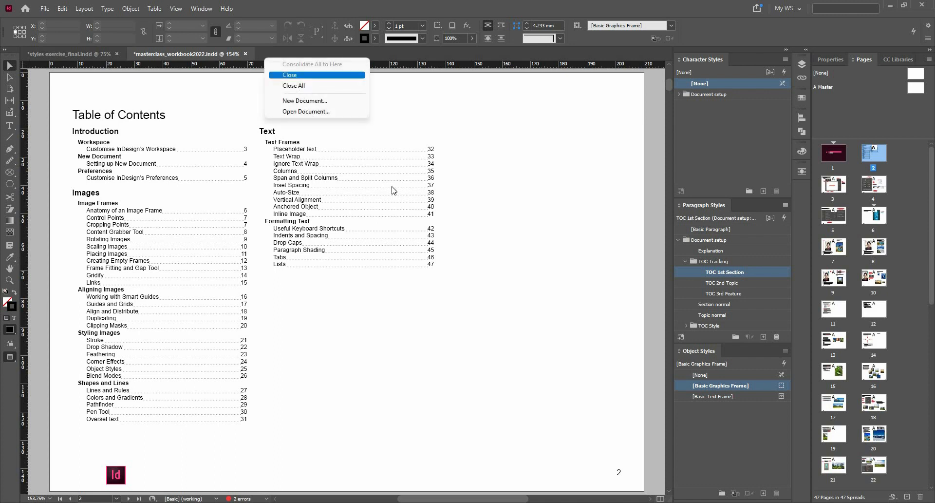
pyautogui.click(302, 85)
pyautogui.click(516, 270)
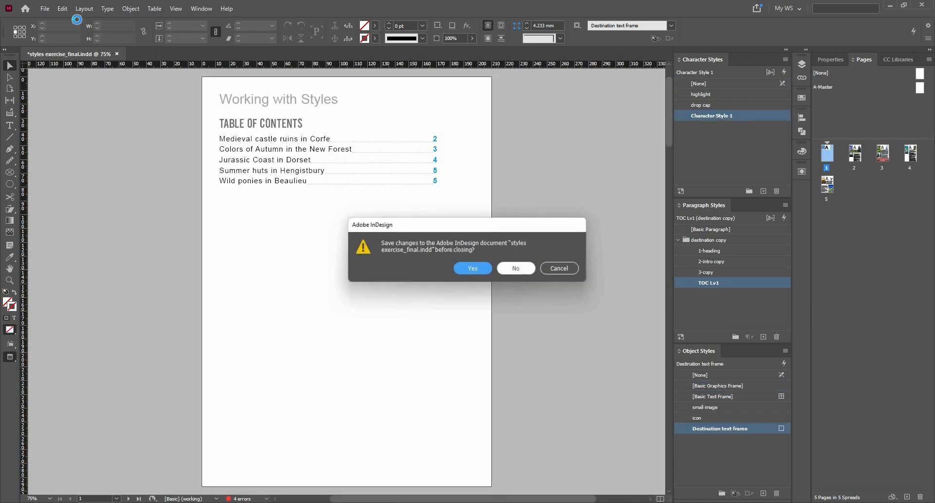
pyautogui.press('Escape')
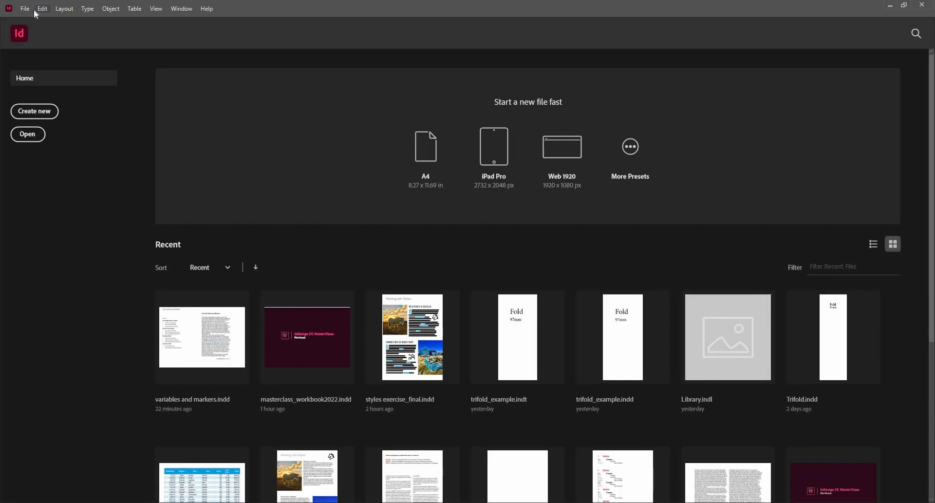
# - Create a new A5 print document in millimeters with facing pages and a primary text frame
pyautogui.click(44, 117)
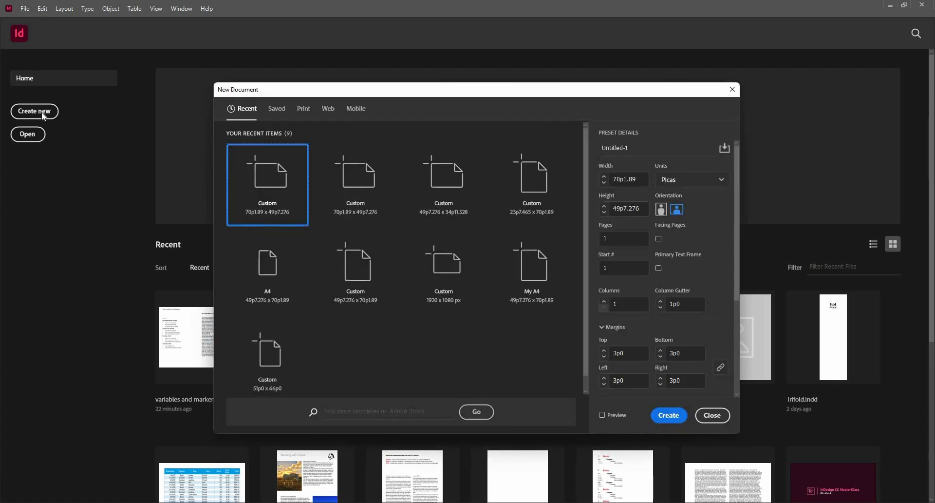
pyautogui.click(306, 109)
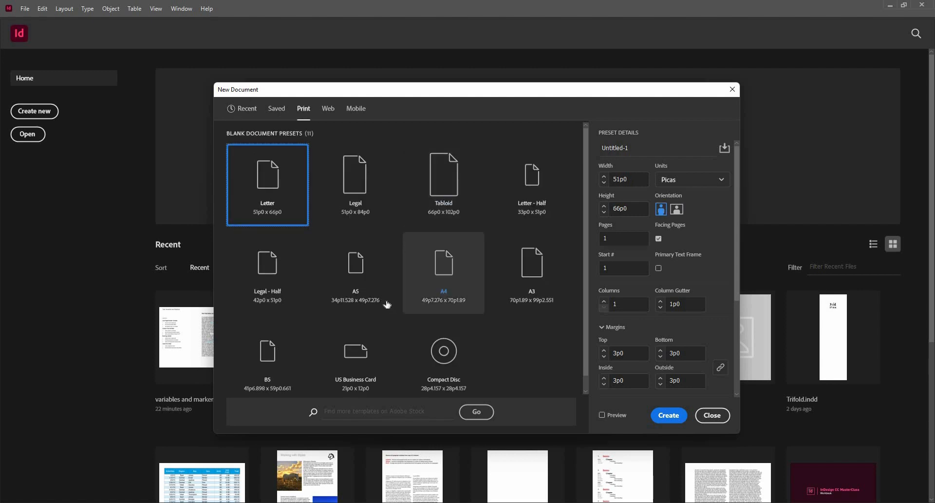
pyautogui.click(358, 275)
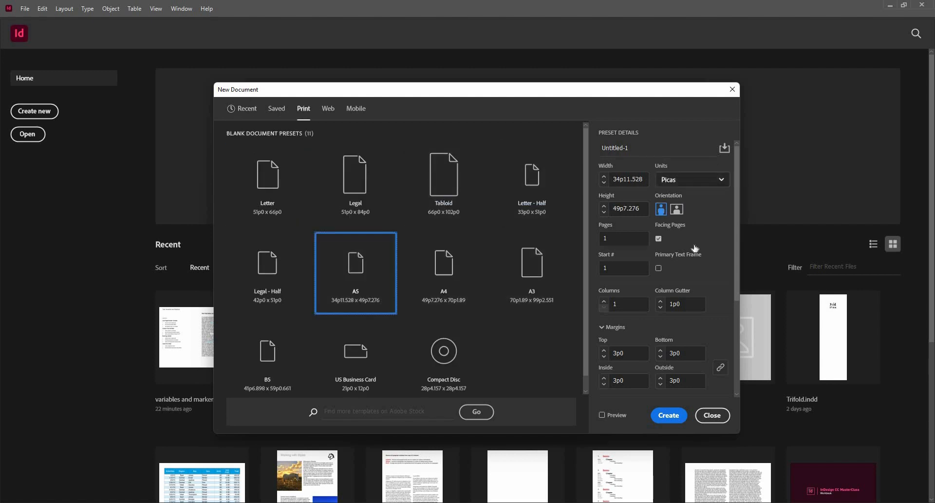
pyautogui.click(693, 179)
pyautogui.click(694, 245)
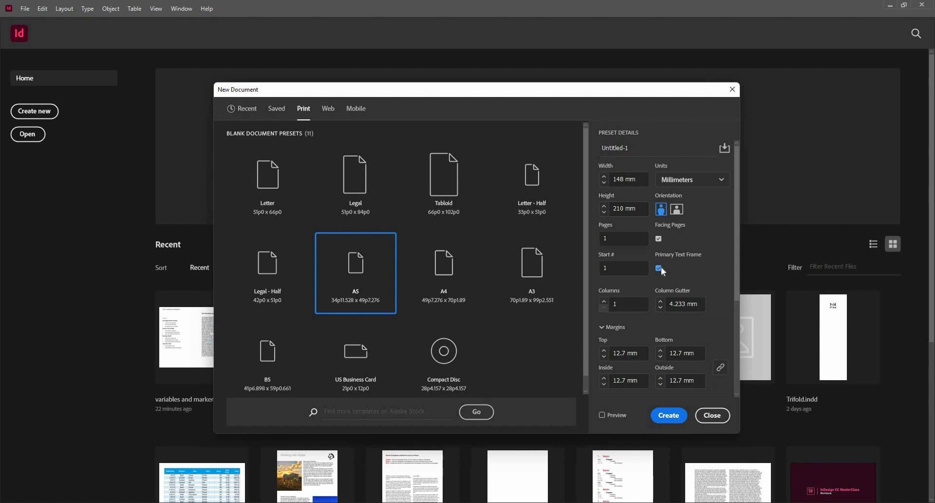
pyautogui.click(680, 416)
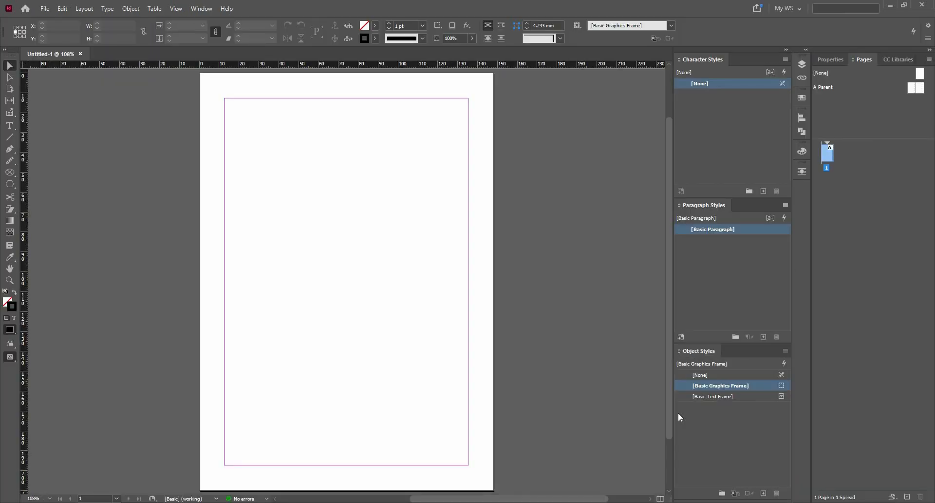
# - Show the text threads on the A-Parent spread with the left page's primary text frame selected
pyautogui.click(916, 88)
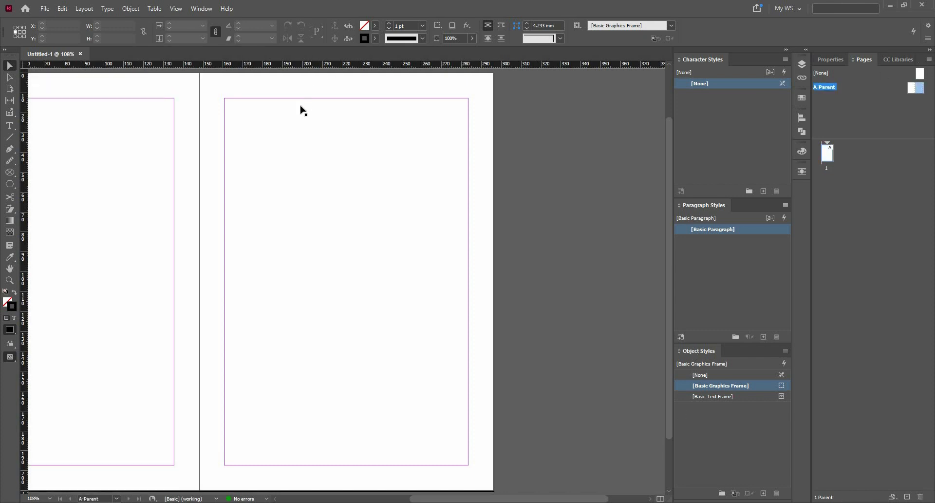
pyautogui.click(135, 101)
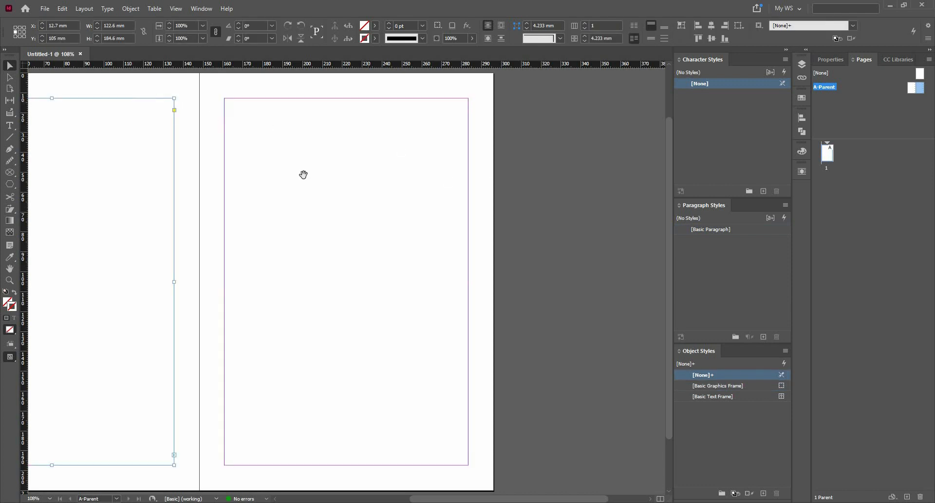
pyautogui.moveTo(303, 175); pyautogui.dragTo(418, 182)
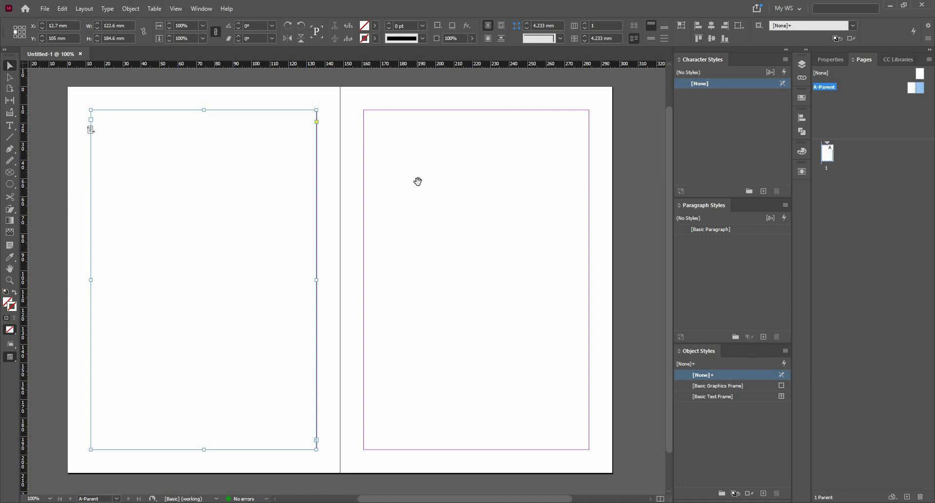
pyautogui.click(383, 294)
pyautogui.click(314, 441)
pyautogui.click(176, 8)
pyautogui.moveTo(270, 201)
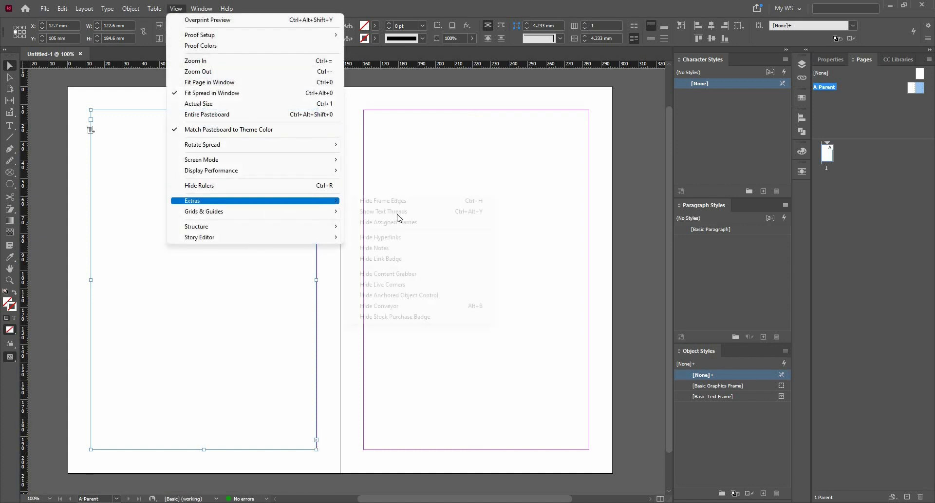
pyautogui.click(375, 211)
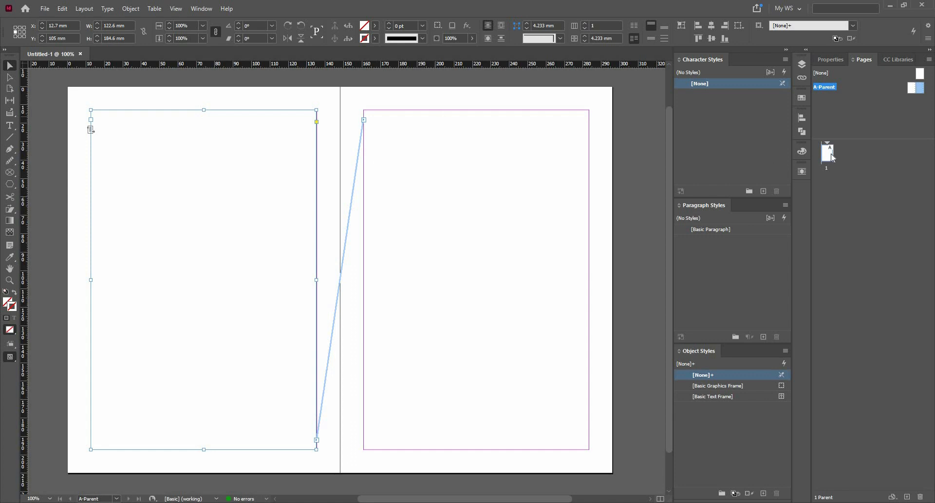
# - Place the "Bram Stoker - Dracula" text file from the Book folder into page 1's text frame, with Show Import Options enabled
pyautogui.doubleClick(832, 156)
pyautogui.keyDown('ctrl'); pyautogui.keyDown('shift'); pyautogui.click(377, 144); pyautogui.keyUp('shift'); pyautogui.keyUp('ctrl')
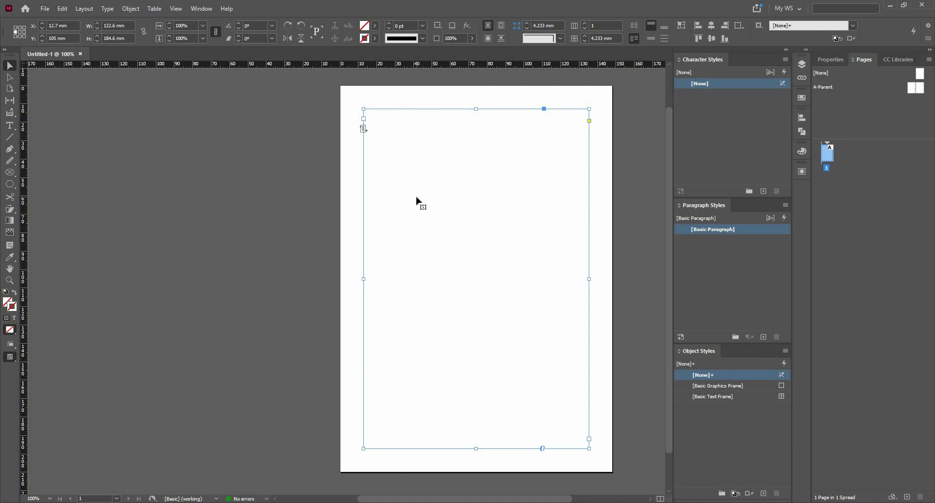
pyautogui.click(45, 8)
pyautogui.click(130, 146)
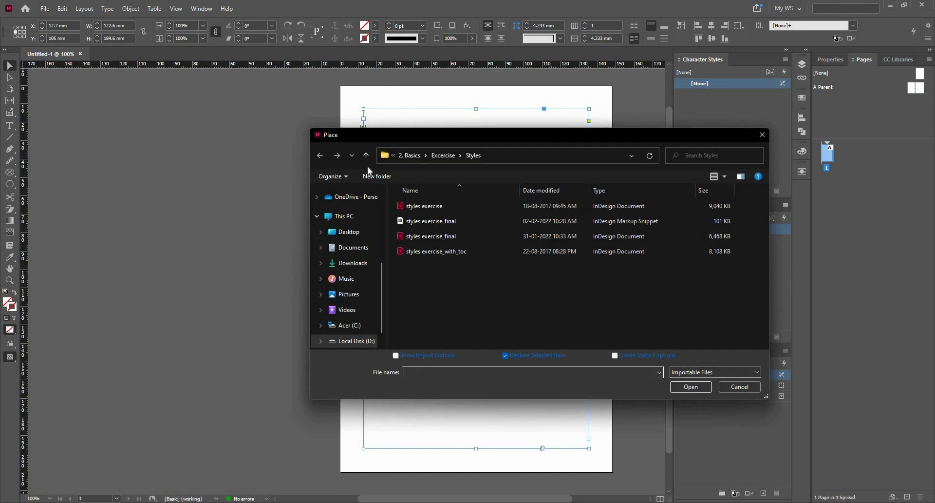
pyautogui.click(366, 155)
pyautogui.scroll(2, 443, 249)
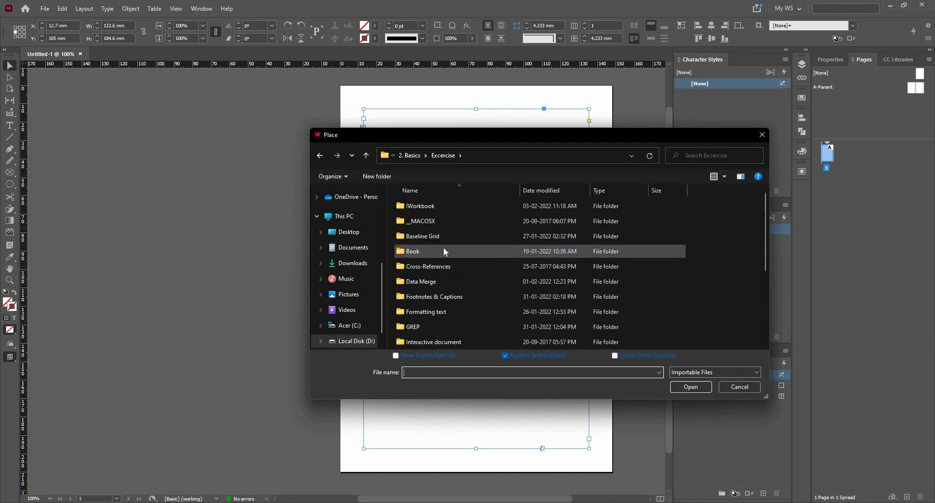
pyautogui.doubleClick(444, 251)
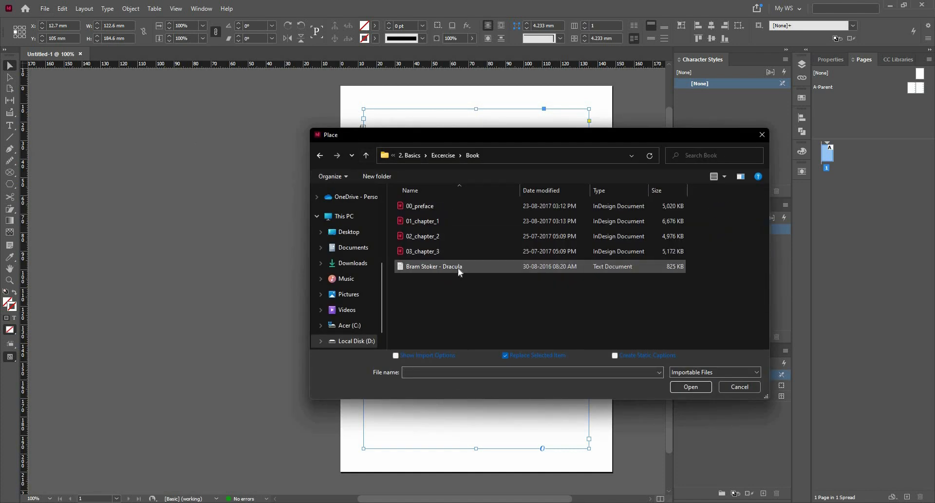
pyautogui.click(460, 270)
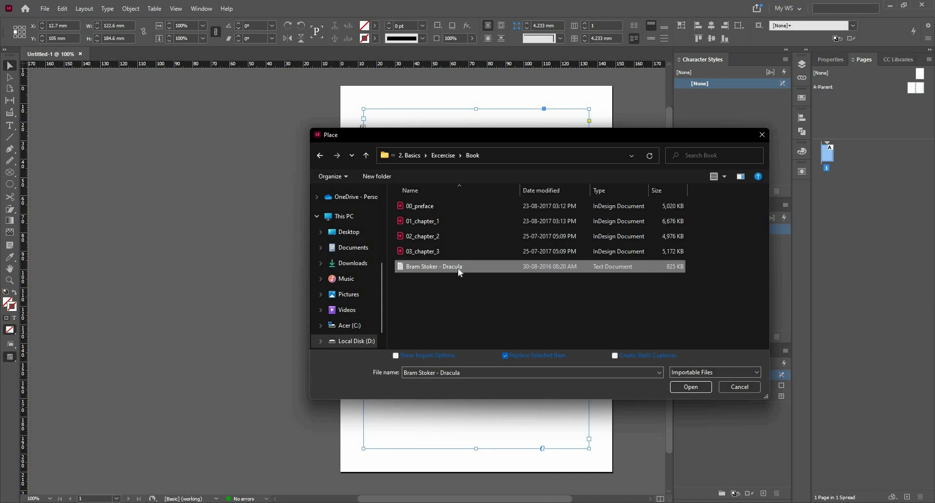
pyautogui.click(428, 356)
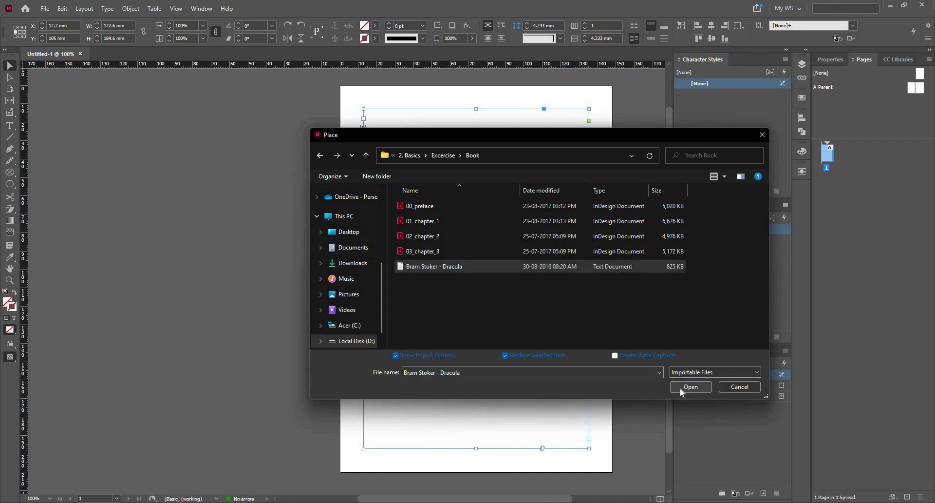
pyautogui.click(688, 386)
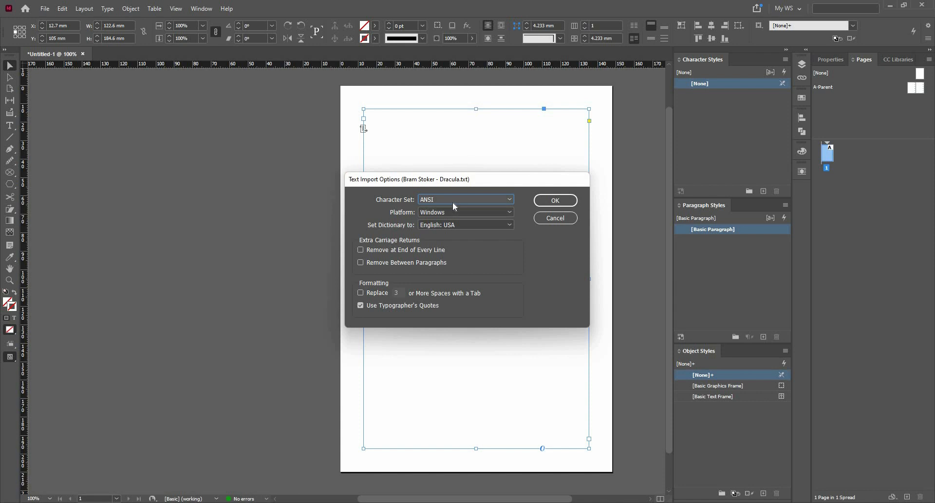
# - Import the text with extra carriage returns removed at the end of every line and typographer's quotes kept on
pyautogui.click(455, 206)
pyautogui.click(453, 202)
pyautogui.click(399, 251)
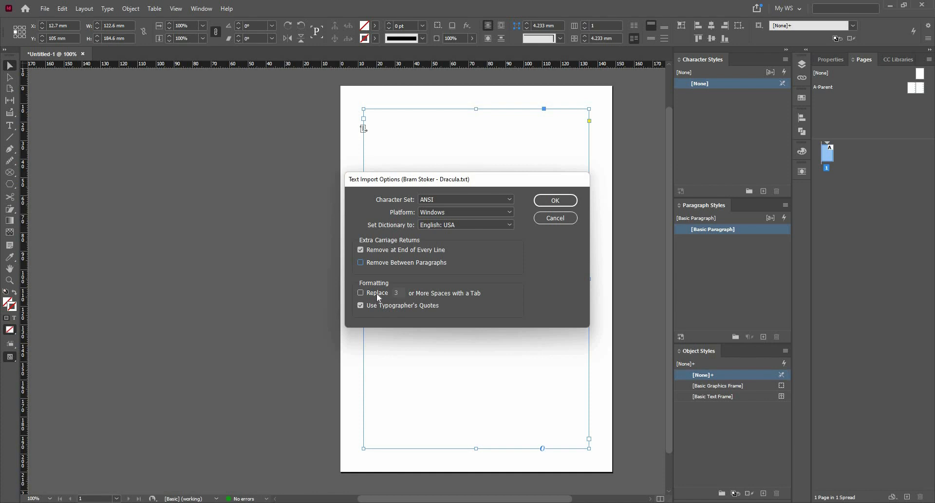
pyautogui.click(361, 293)
pyautogui.click(368, 296)
pyautogui.click(560, 200)
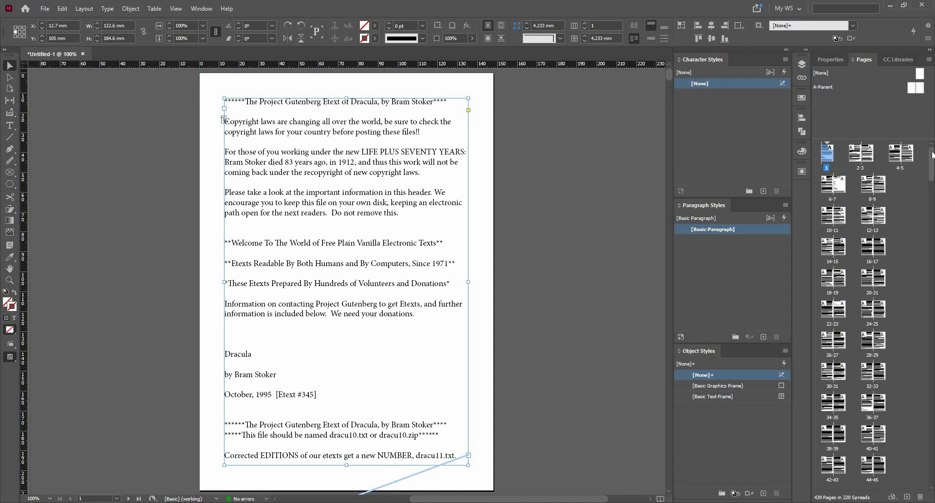
# - Collapse the style panels to icons and browse the page thumbnails to the end of the document
pyautogui.click(786, 50)
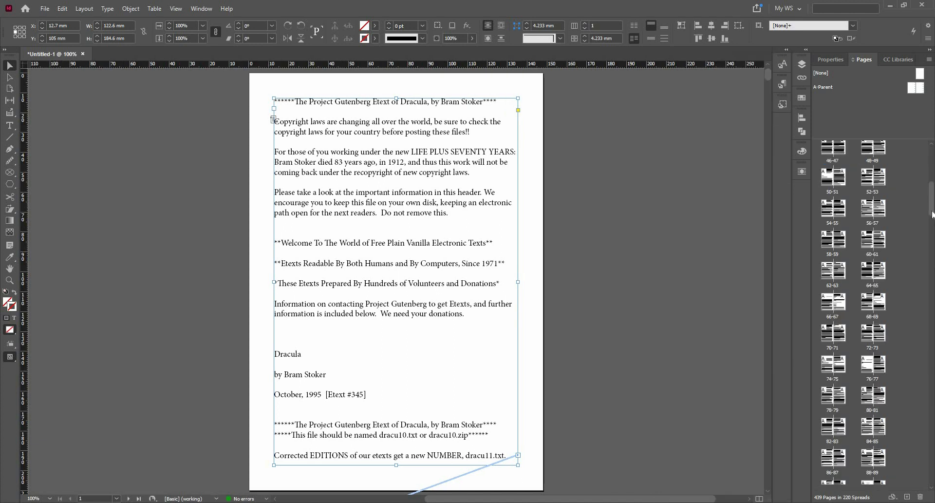
pyautogui.scroll(-1, 917, 416)
pyautogui.scroll(-20, 917, 417)
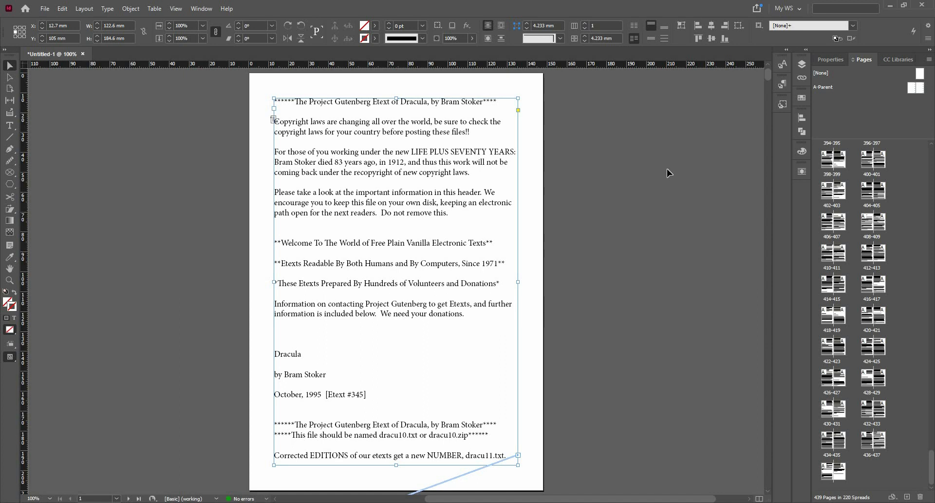
# - Enable Delete Empty Pages for Smart Text Reflow in the Type preferences
pyautogui.click(62, 8)
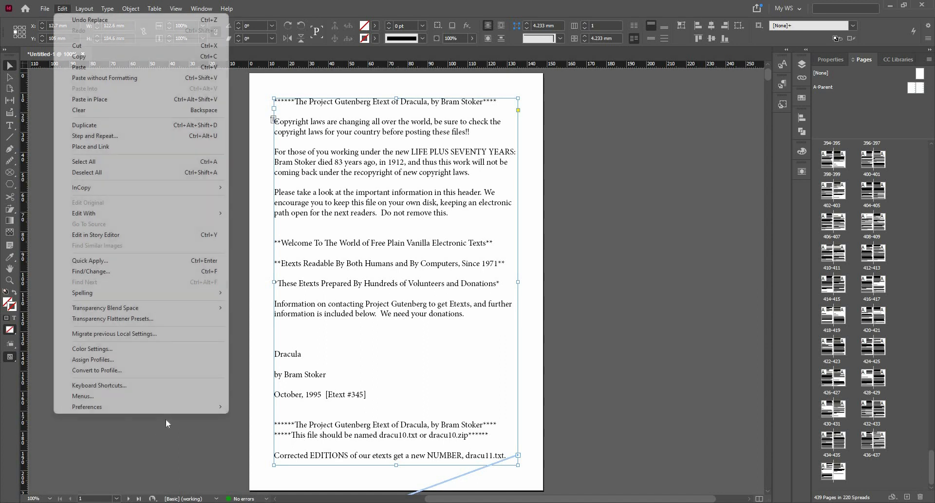
pyautogui.moveTo(172, 408)
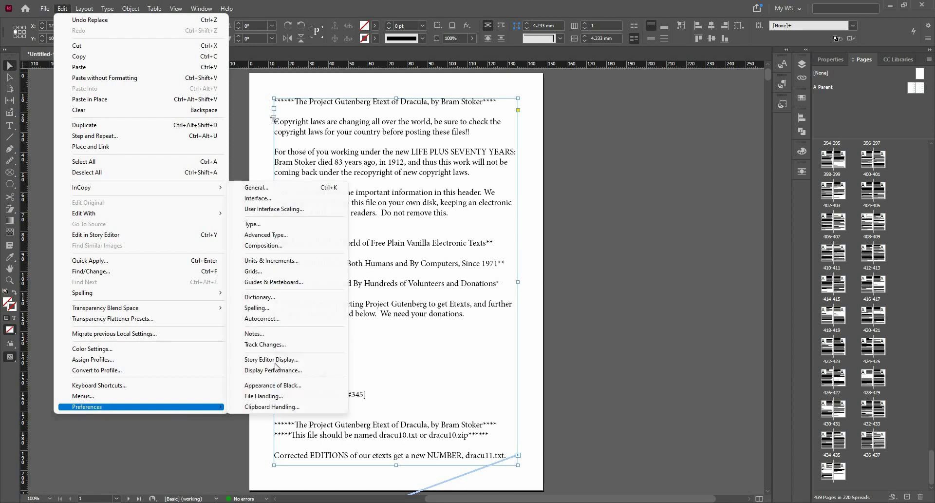
pyautogui.click(291, 225)
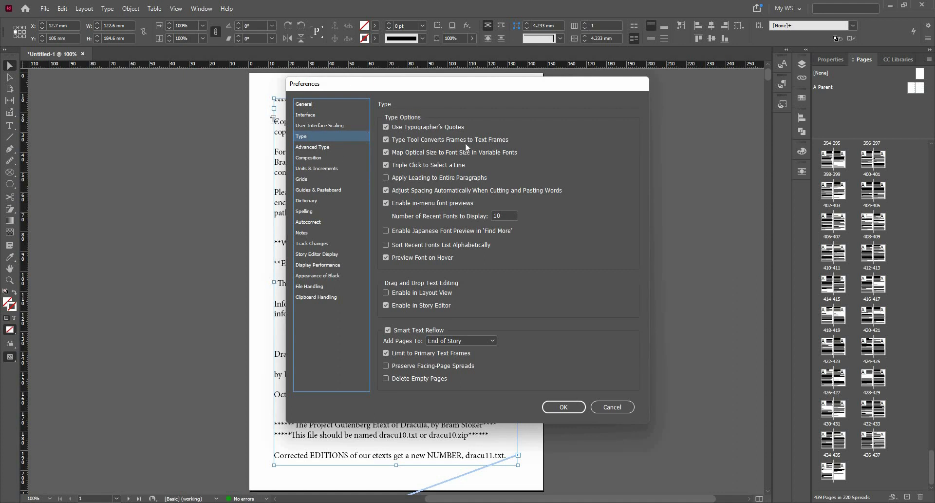
pyautogui.click(387, 330)
pyautogui.click(433, 382)
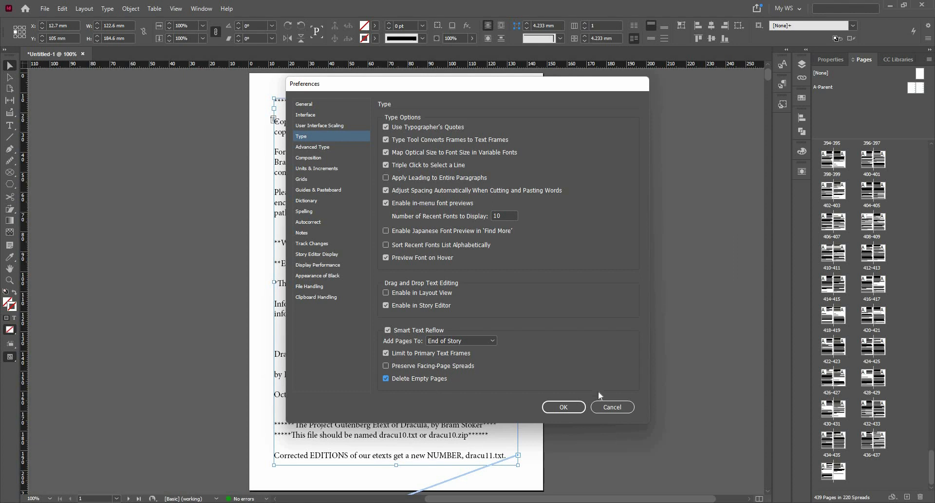
pyautogui.click(581, 408)
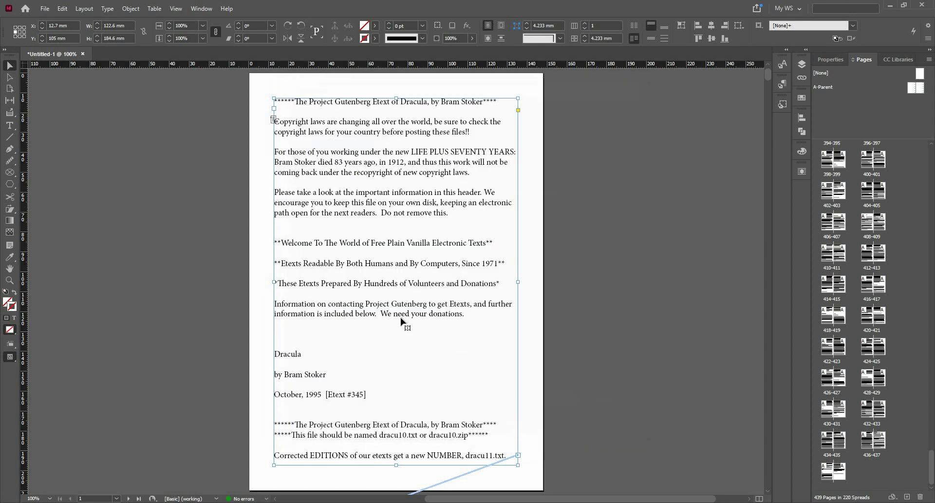
# - Set the font size of the entire Dracula story to 10 pt
pyautogui.doubleClick(382, 274)
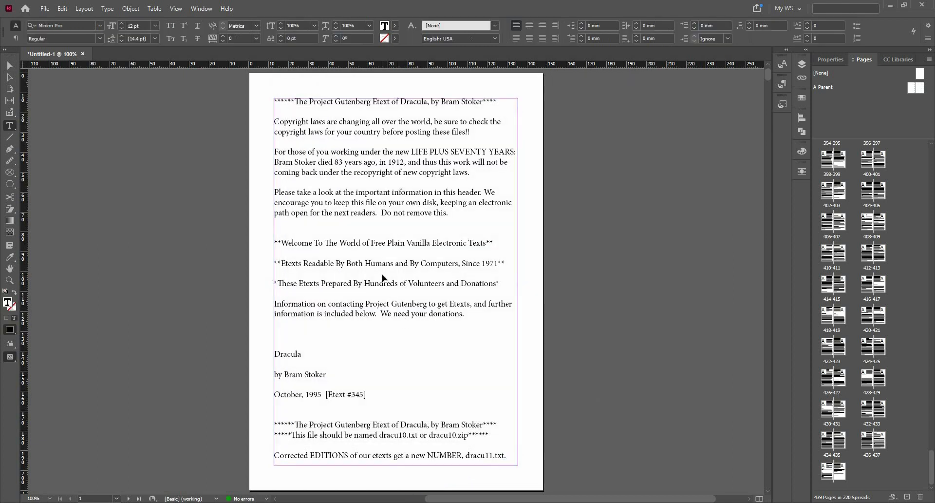
pyautogui.hotkey('ctrl', 'a')
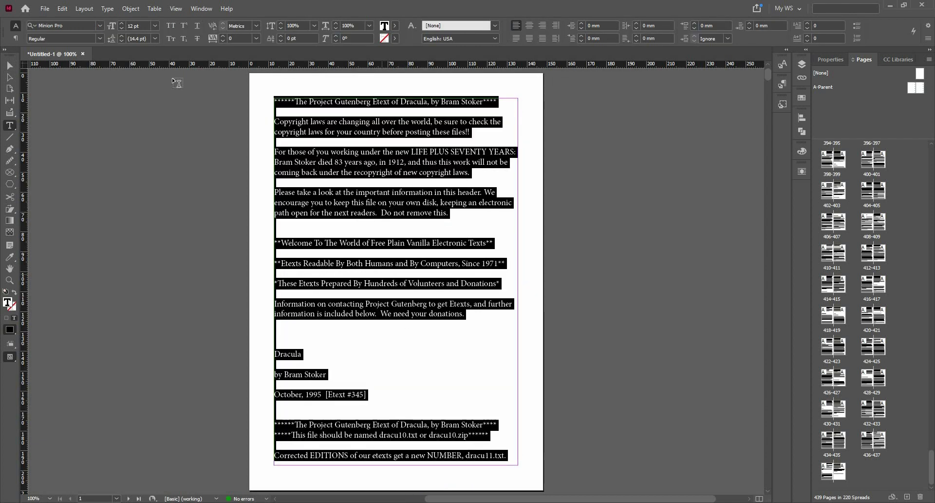
pyautogui.click(122, 27)
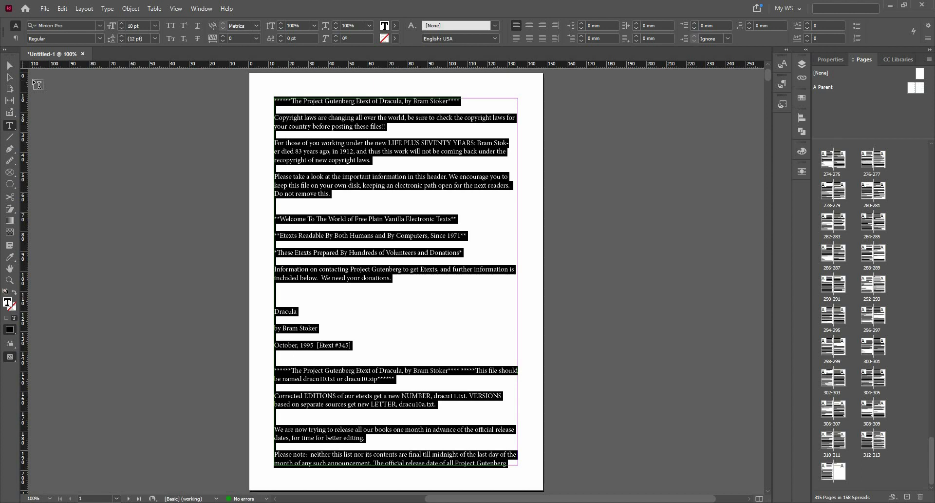
pyautogui.press('Escape')
pyautogui.click(465, 183)
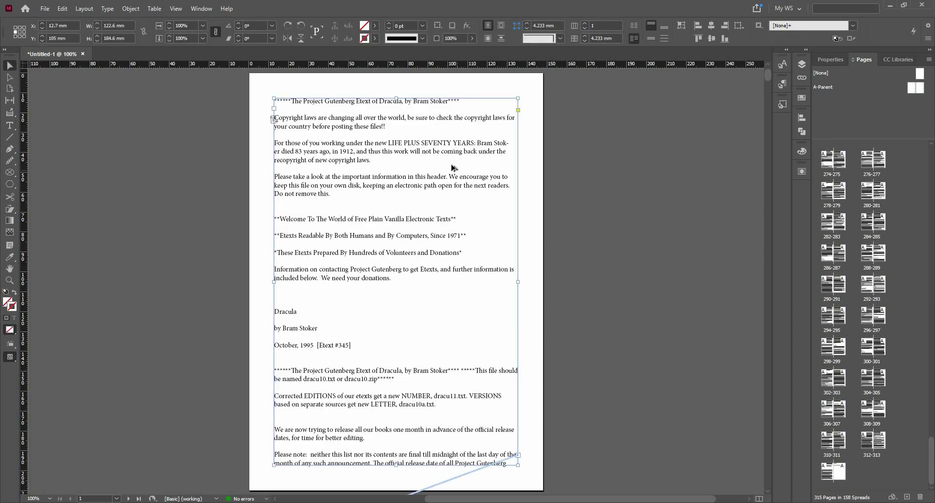
# - Examine how the story threads through the document's opening spreads
pyautogui.hotkey('ctrl', '-')
pyautogui.hotkey('ctrl', '-')
pyautogui.hotkey('ctrl', '-')
pyautogui.hotkey('ctrl', '-')
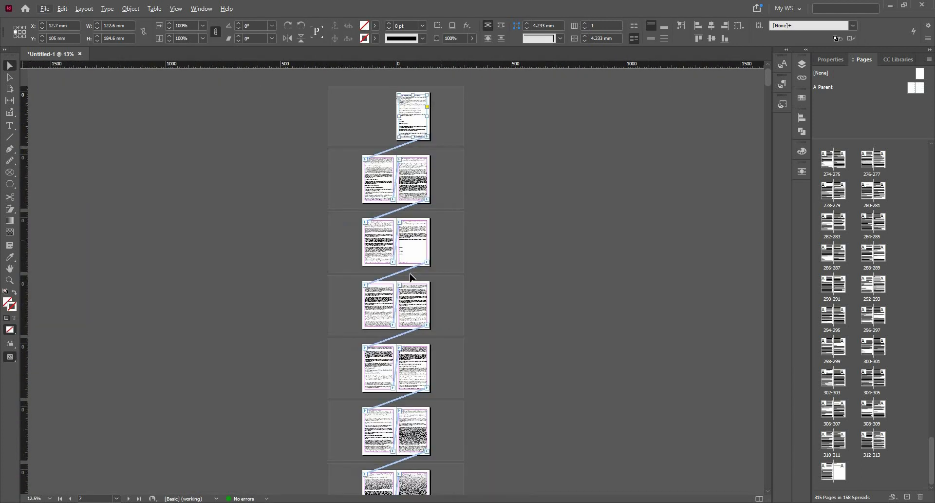
pyautogui.hotkey('ctrl', '=')
pyautogui.hotkey('ctrl', '=')
pyautogui.hotkey('ctrl', '=')
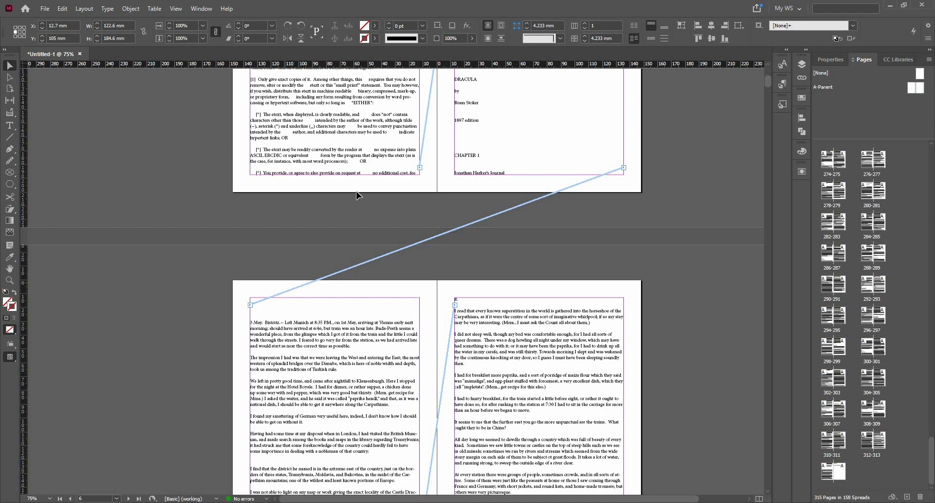
pyautogui.scroll(10, 359, 197)
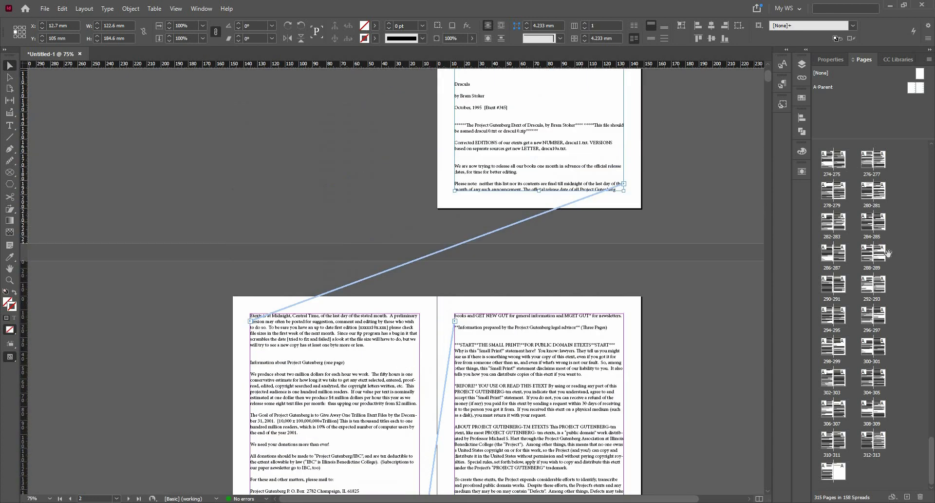
# - Look through the opening spreads from page 1 for the first chapter heading and select its text frame
pyautogui.moveTo(931, 460); pyautogui.dragTo(930, 141)
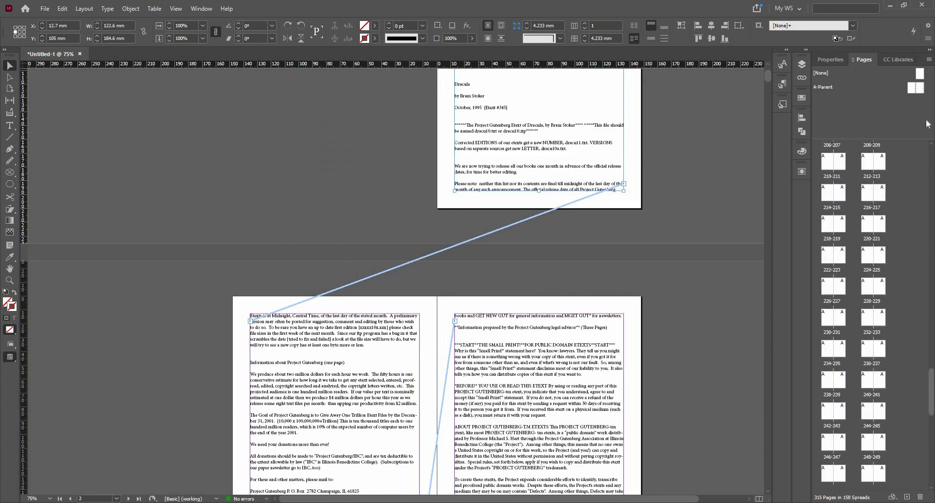
pyautogui.doubleClick(828, 154)
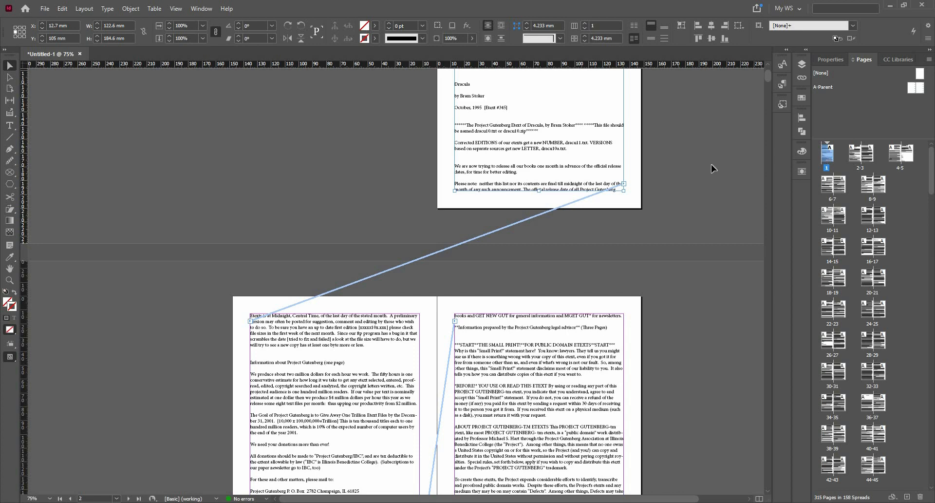
pyautogui.scroll(-15, 573, 155)
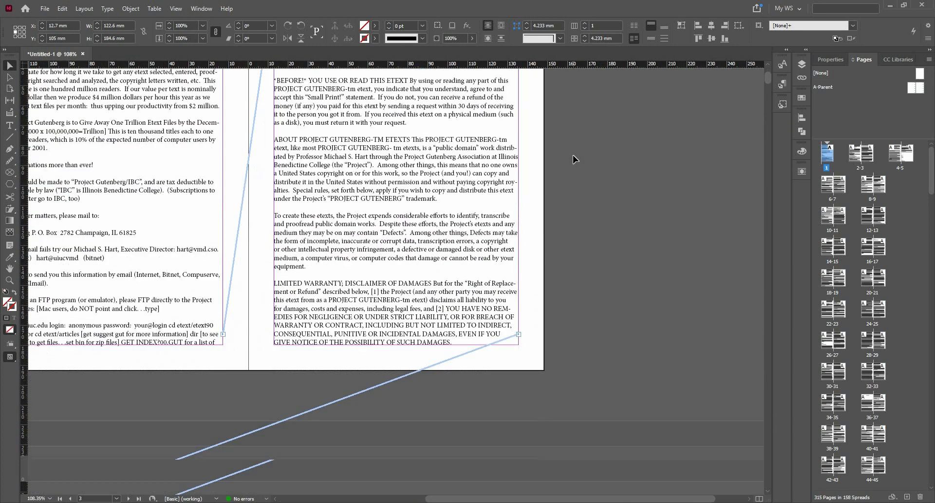
pyautogui.keyDown('alt'); pyautogui.scroll(-1, 222, 225); pyautogui.keyUp('alt')
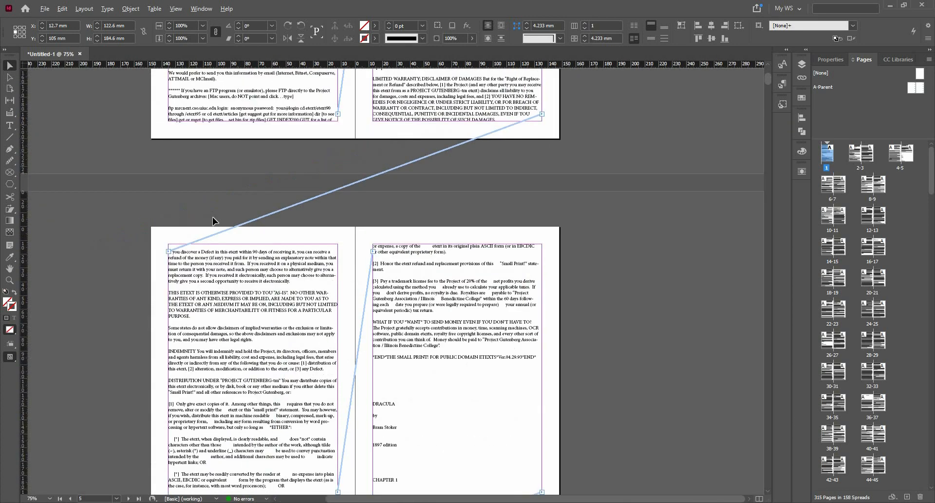
pyautogui.keyDown('alt'); pyautogui.scroll(-1, 233, 214); pyautogui.keyUp('alt')
pyautogui.scroll(-5, 233, 214)
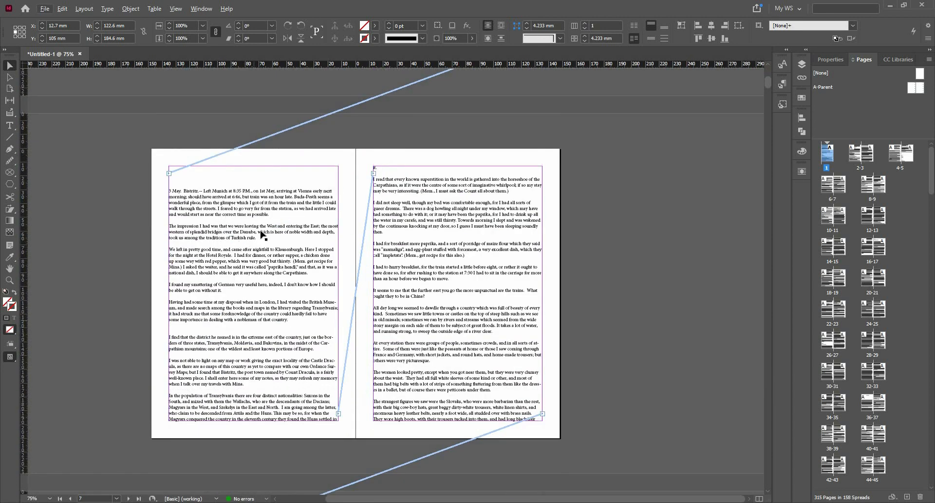
pyautogui.scroll(5, 259, 234)
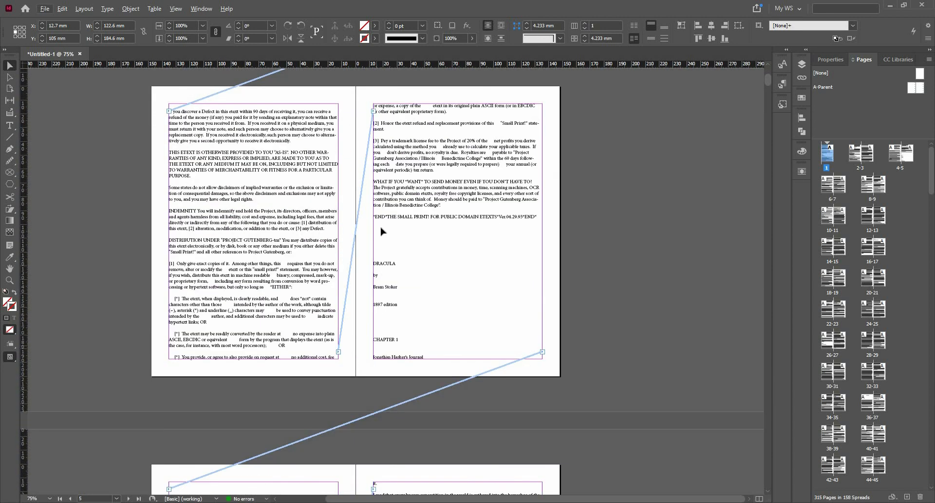
pyautogui.scroll(-2, 379, 229)
pyautogui.click(379, 203)
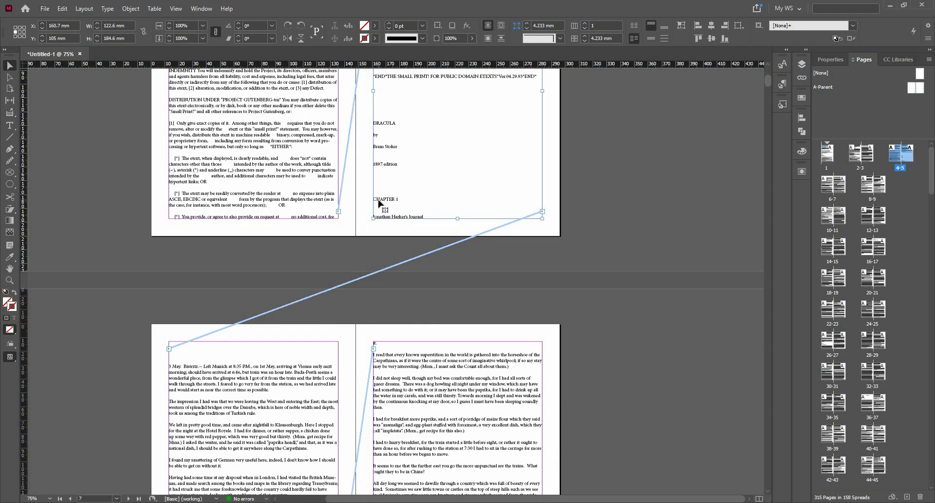
# - Insert a page break directly before the CHAPTER 1 heading and leave text editing
pyautogui.doubleClick(384, 199)
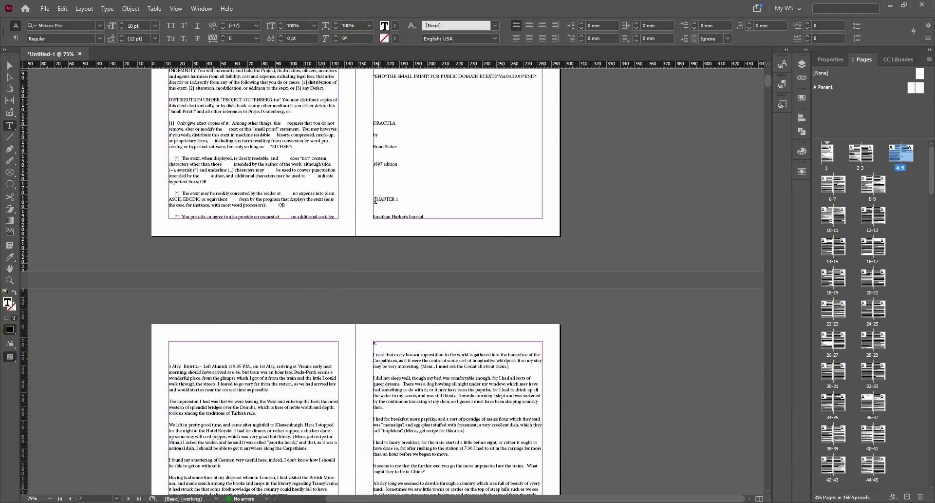
pyautogui.click(381, 200)
pyautogui.click(374, 200)
pyautogui.click(108, 9)
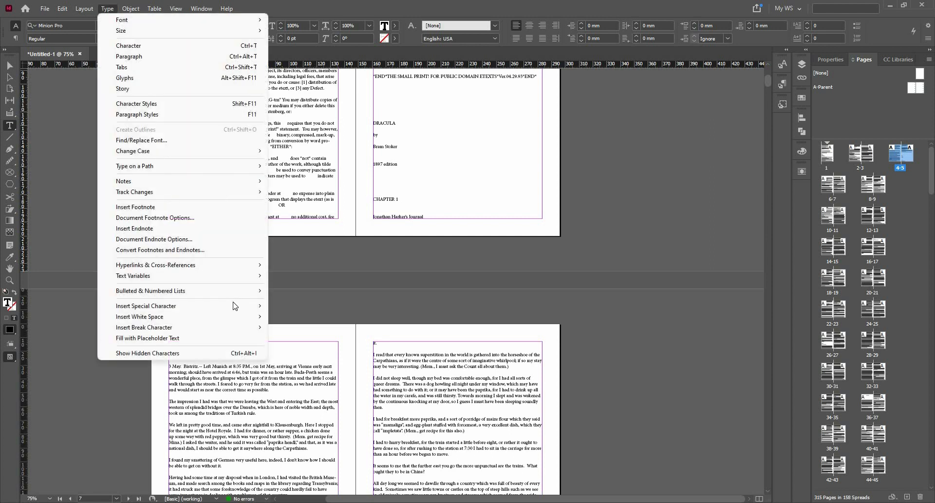
pyautogui.moveTo(234, 306)
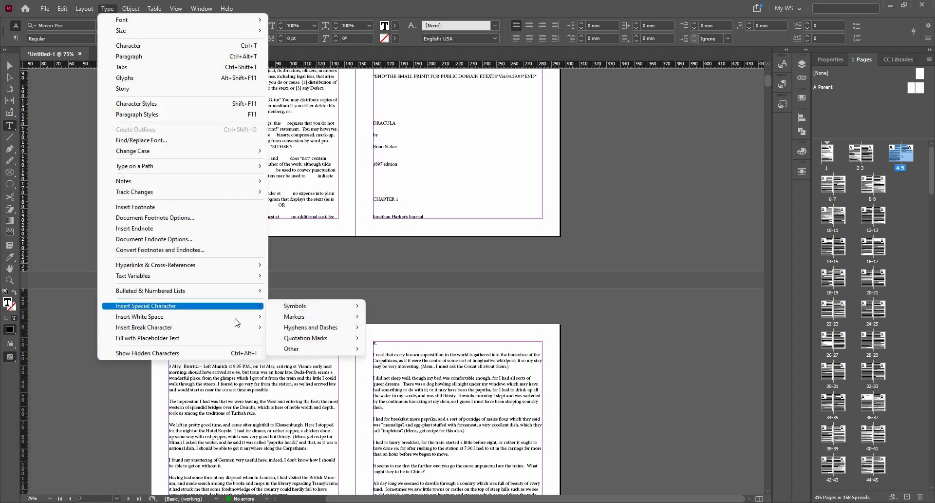
pyautogui.moveTo(246, 319)
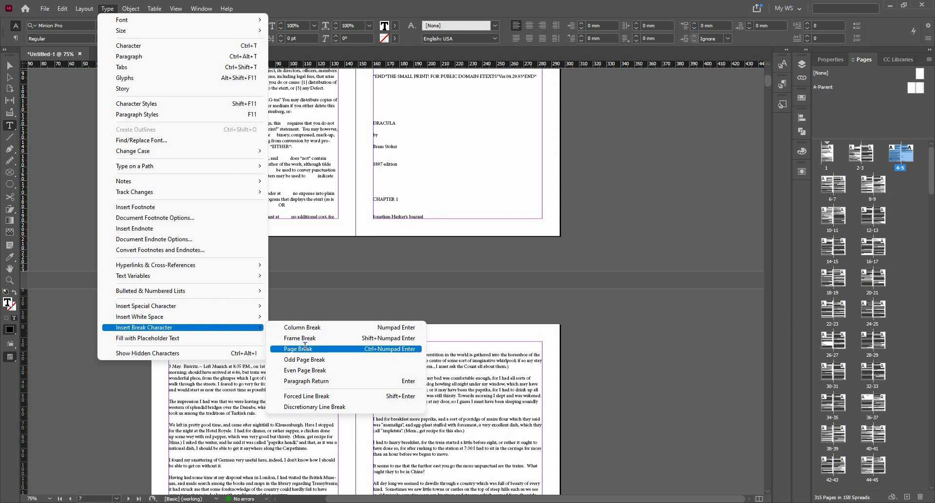
pyautogui.click(304, 348)
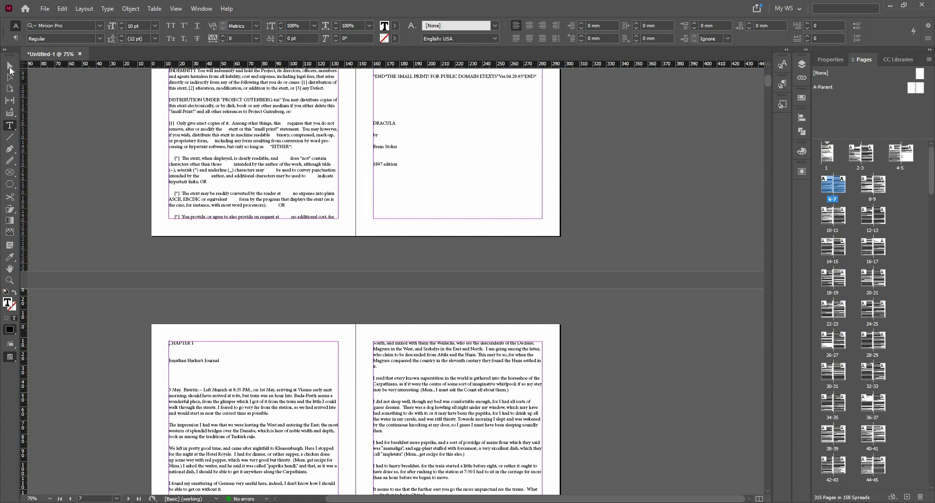
pyautogui.press('Escape')
# - Look through the spreads following the Chapter 1 heading to find which pages the chapter occupies and where Chapter 2 starts
pyautogui.scroll(-15, 533, 276)
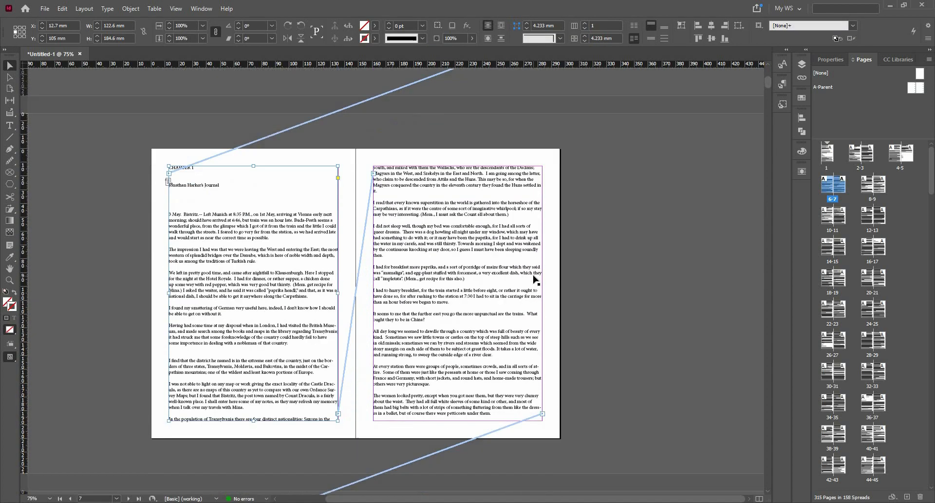
pyautogui.scroll(-4, 534, 279)
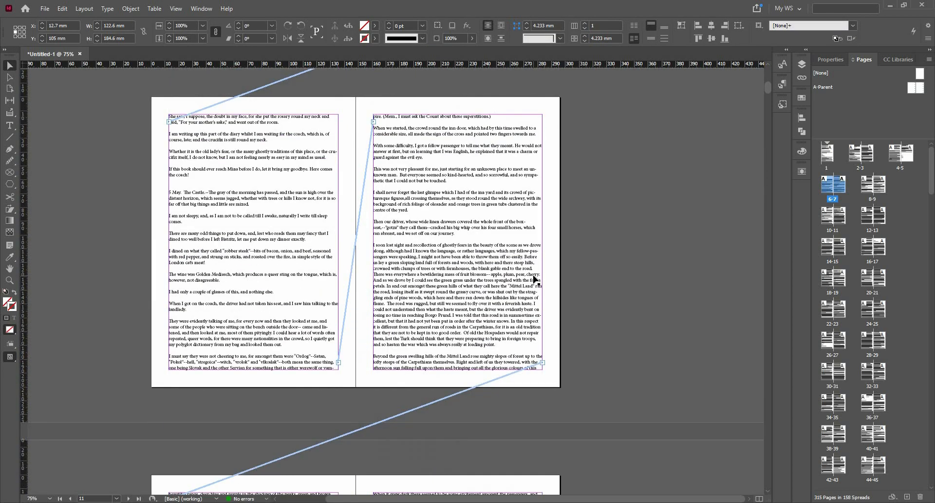
pyautogui.scroll(-11, 534, 278)
pyautogui.scroll(-20, 535, 279)
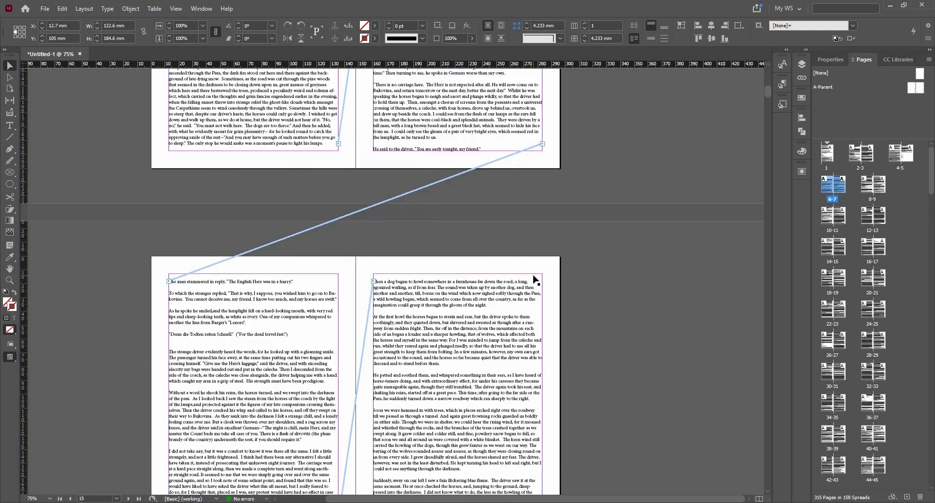
pyautogui.scroll(-5, 534, 278)
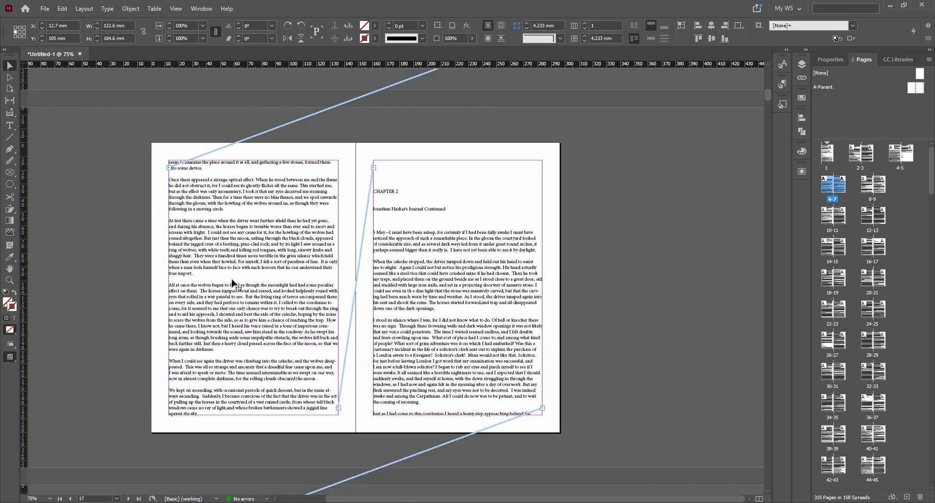
pyautogui.click(232, 283)
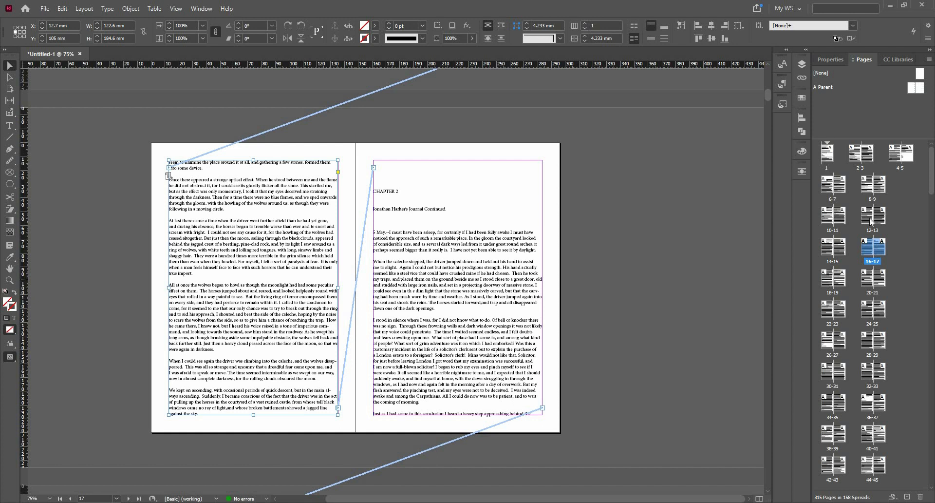
pyautogui.doubleClick(844, 248)
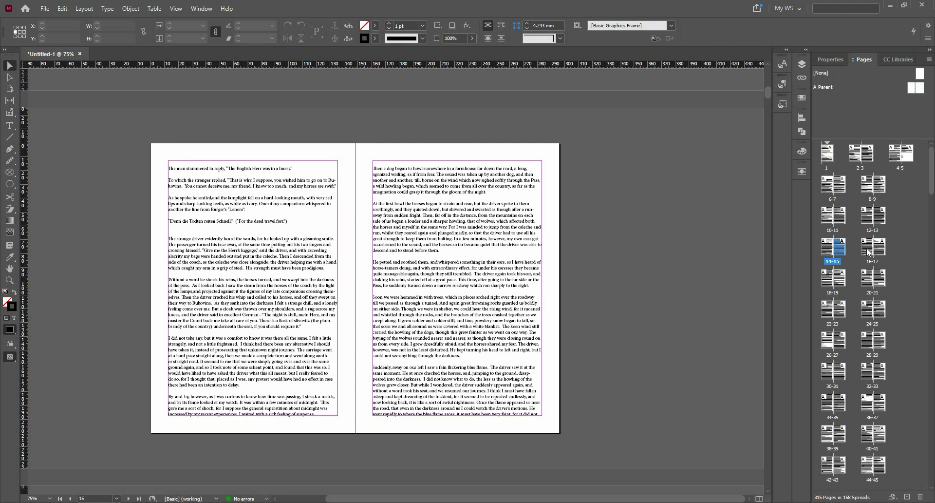
pyautogui.doubleClick(868, 249)
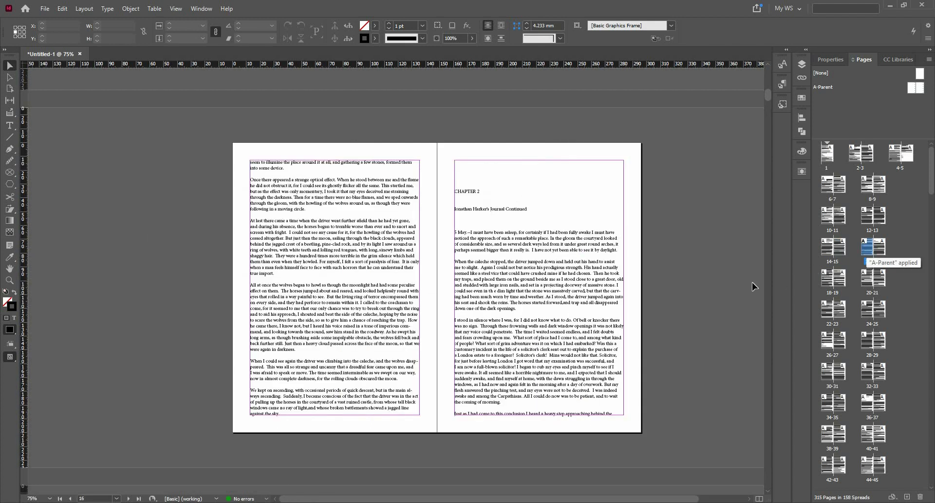
pyautogui.click(389, 249)
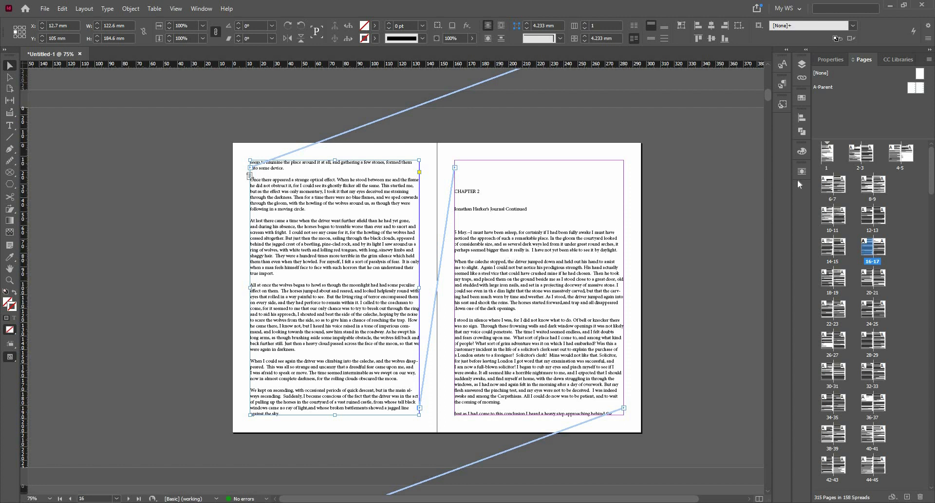
pyautogui.click(831, 189)
pyautogui.keyDown('shift'); pyautogui.click(867, 251); pyautogui.keyUp('shift')
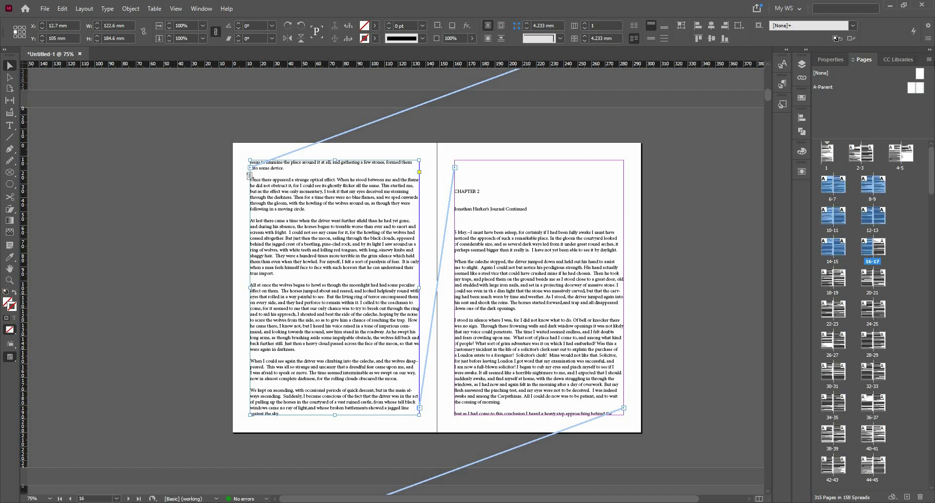
pyautogui.click(929, 59)
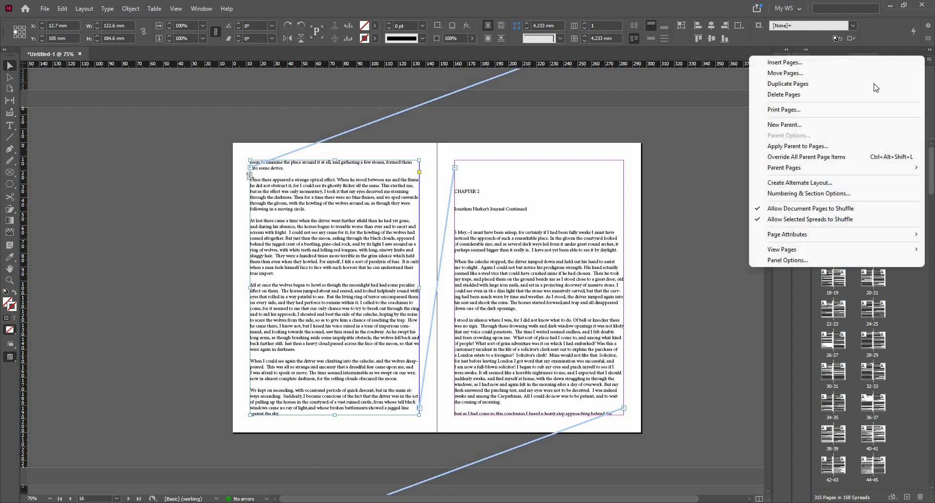
pyautogui.click(812, 73)
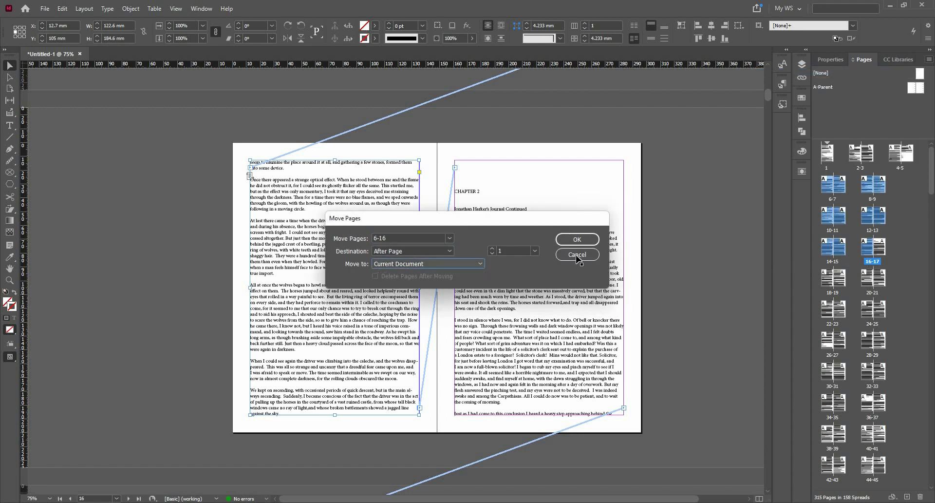
pyautogui.click(577, 256)
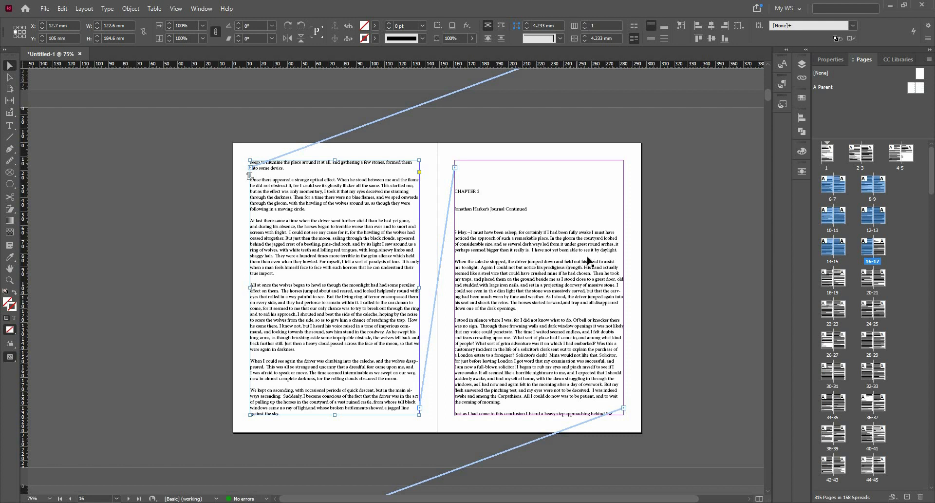
# - Create a new facing-pages document from the recent 34p11.528 x 49p7.276 custom size with a primary text frame
pyautogui.click(45, 8)
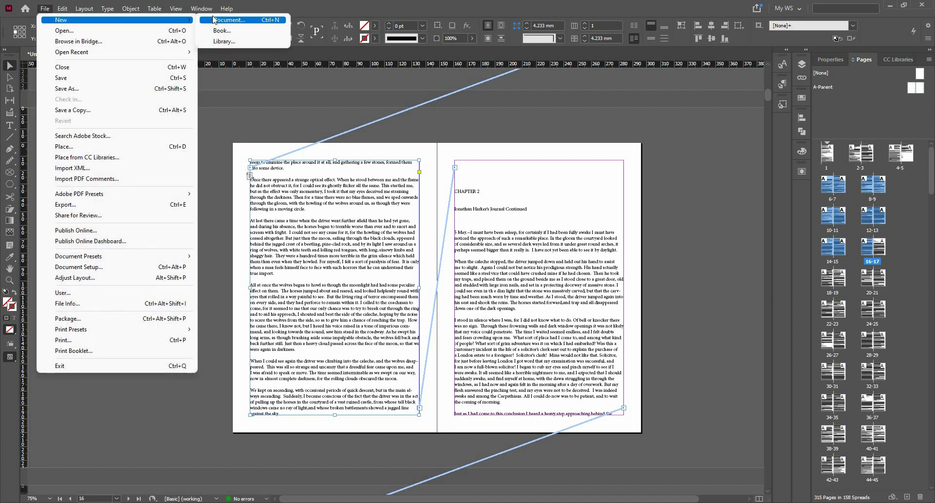
pyautogui.click(213, 19)
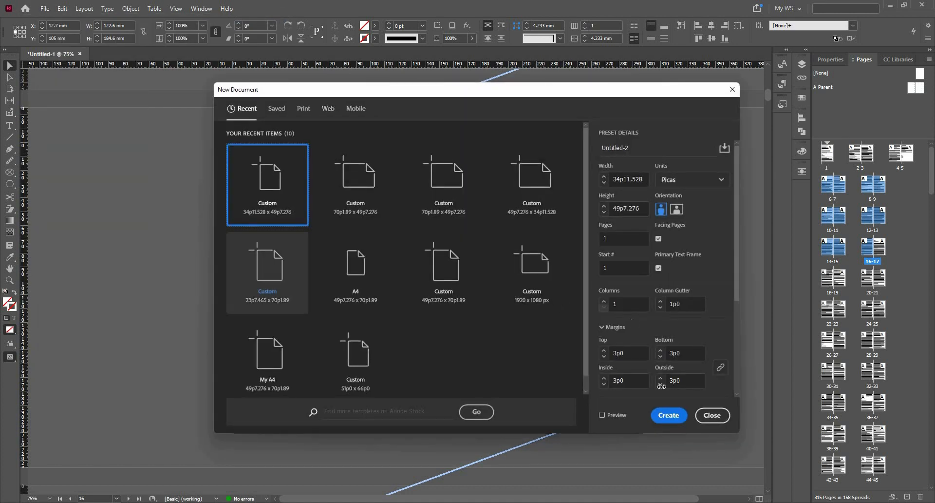
pyautogui.click(677, 414)
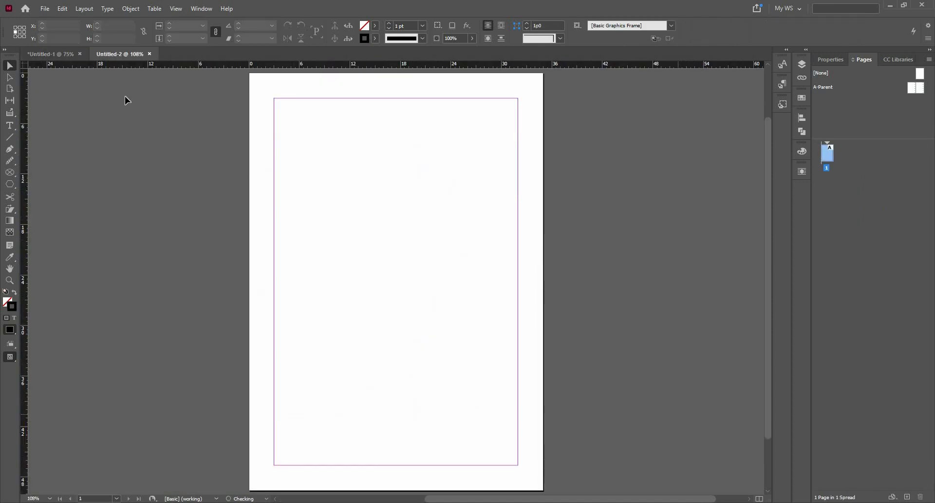
# - Copy pages 6-16 of Untitled-1 to the start of Untitled-2 with Move Pages, leaving Delete Pages After Moving off
pyautogui.click(52, 52)
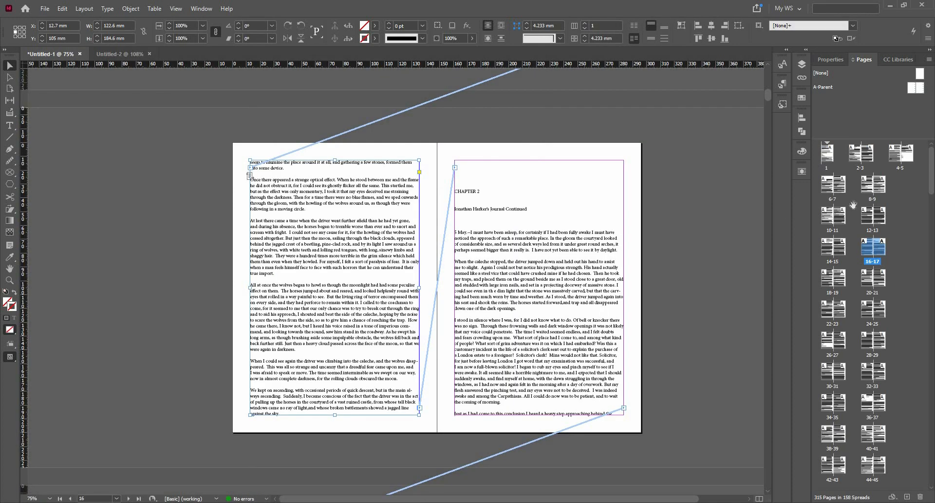
pyautogui.click(827, 187)
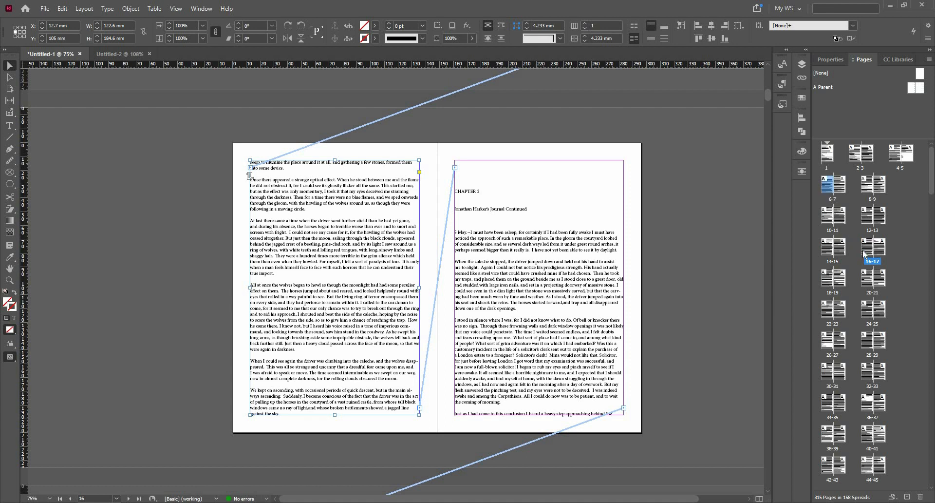
pyautogui.keyDown('shift'); pyautogui.click(863, 250); pyautogui.keyUp('shift')
pyautogui.click(929, 60)
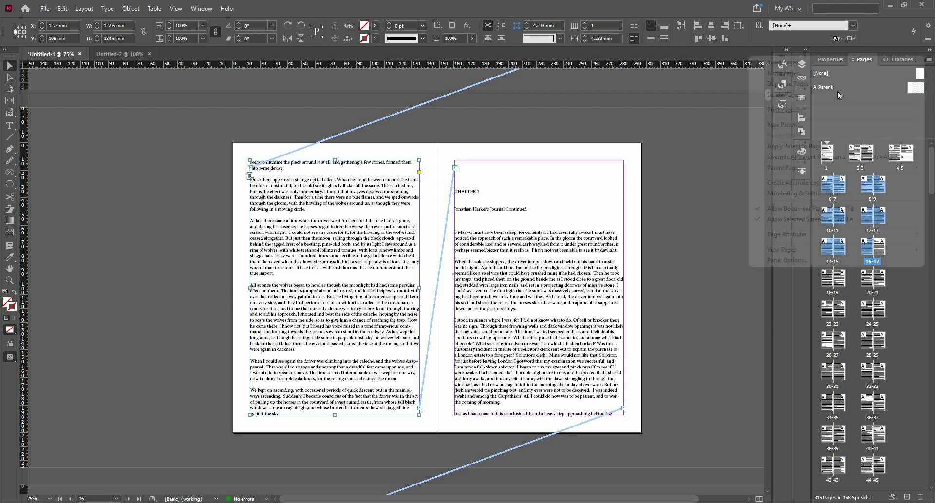
pyautogui.click(821, 75)
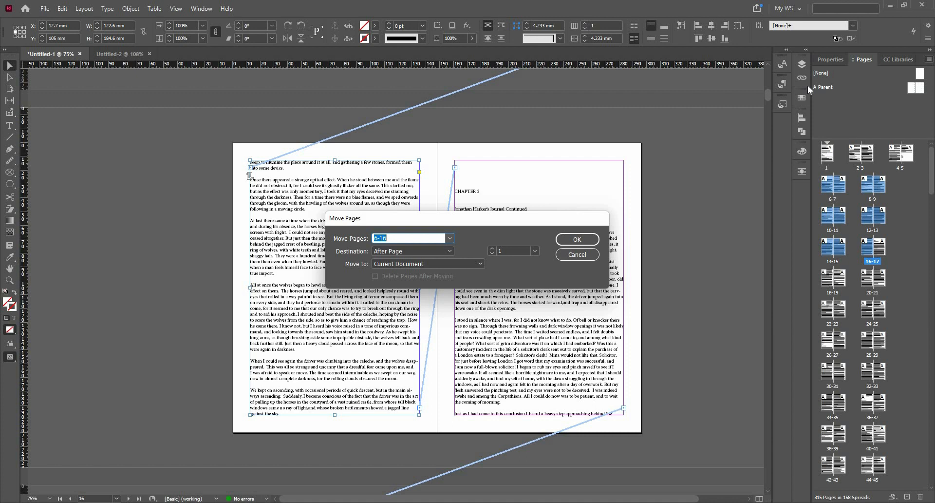
pyautogui.click(428, 264)
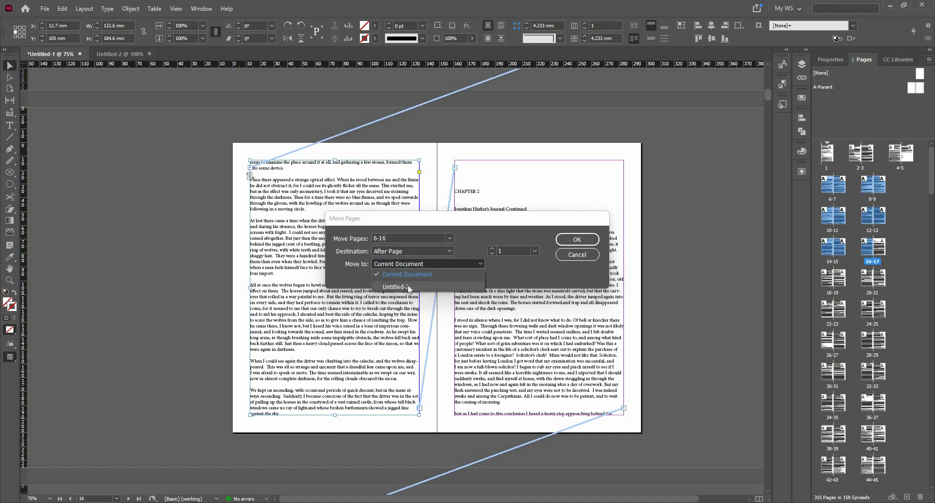
pyautogui.click(410, 286)
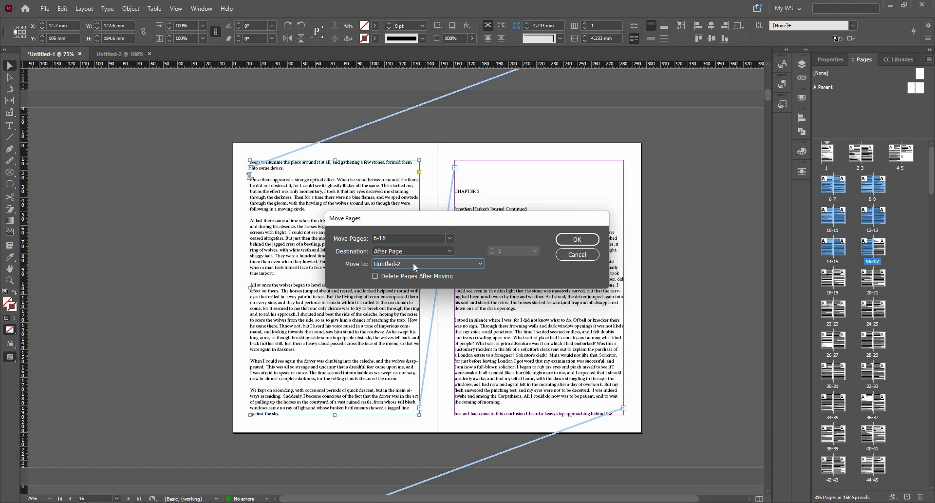
pyautogui.click(417, 250)
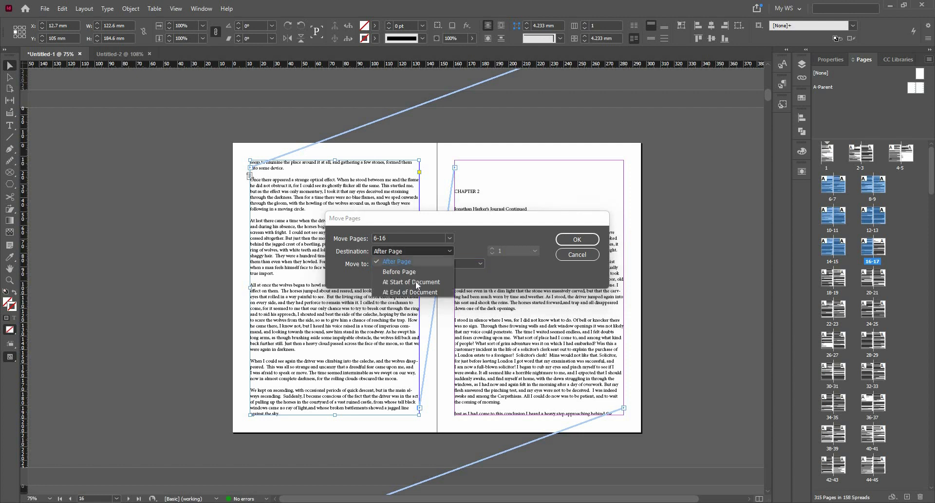
pyautogui.click(411, 281)
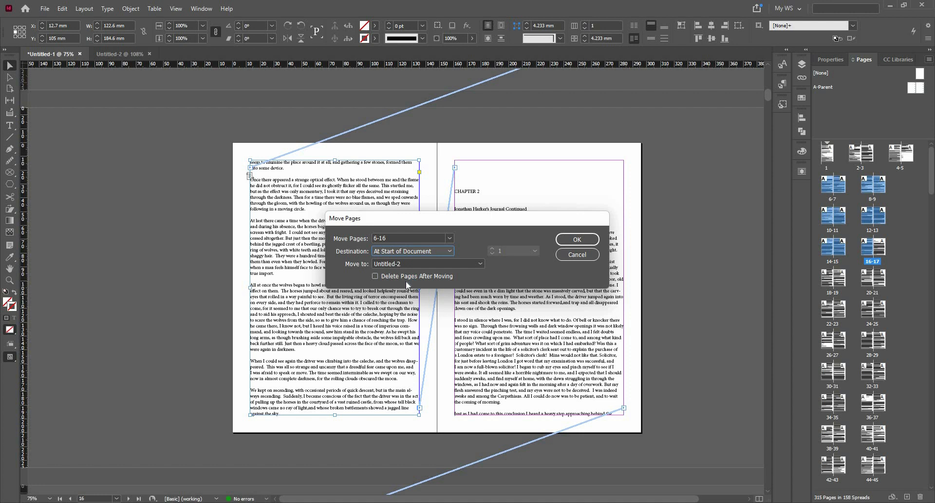
pyautogui.click(575, 239)
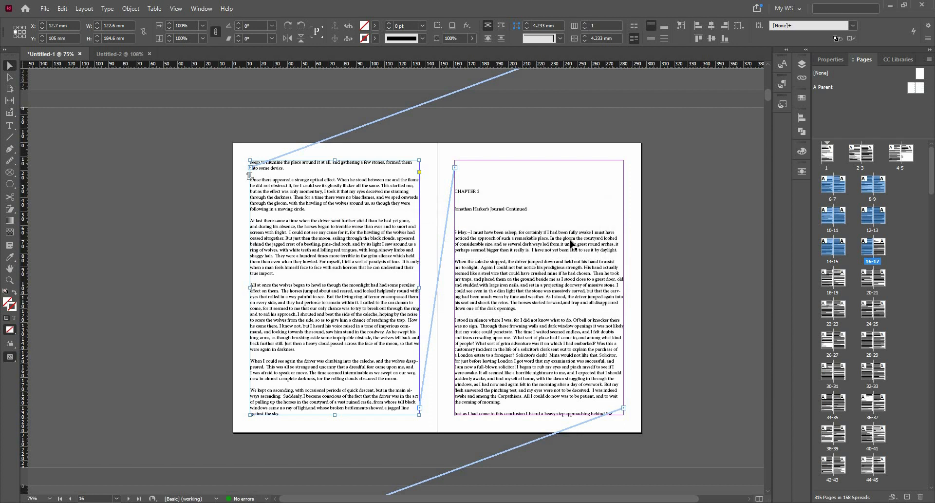
# - Examine the transferred Chapter 1 pages in Untitled-2, starting from page 1
pyautogui.click(142, 60)
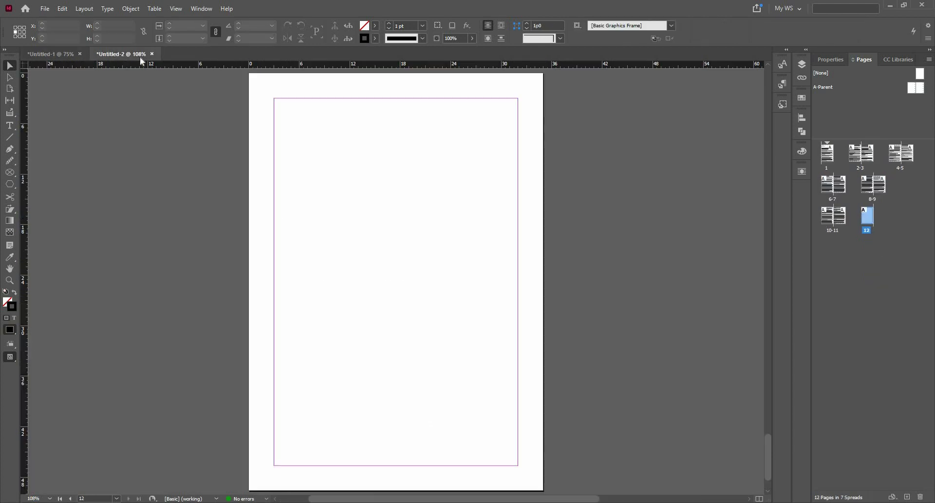
pyautogui.click(828, 159)
pyautogui.doubleClick(828, 159)
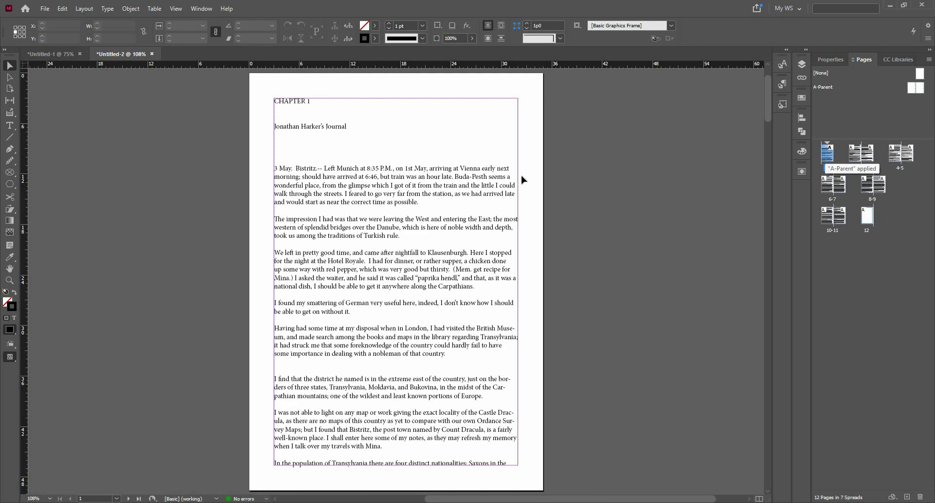
pyautogui.scroll(-3, 520, 180)
pyautogui.scroll(-20, 521, 179)
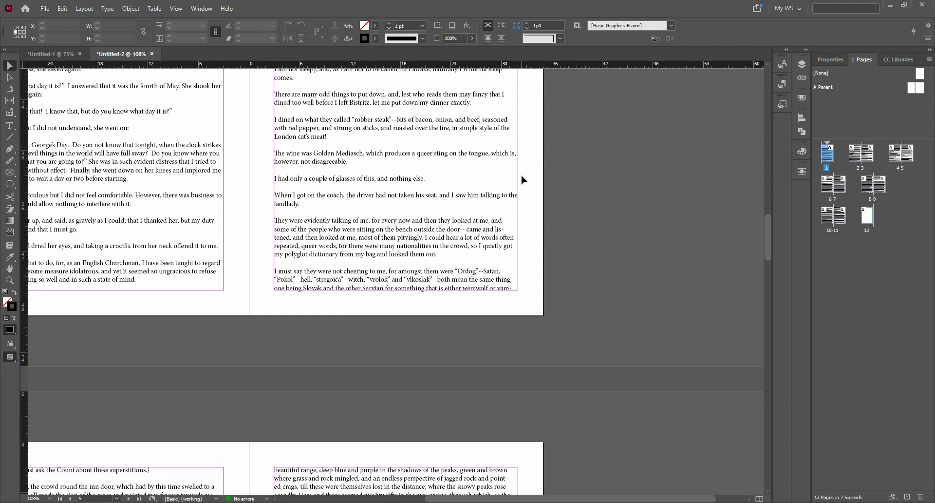
pyautogui.hotkey('ctrl', '0')
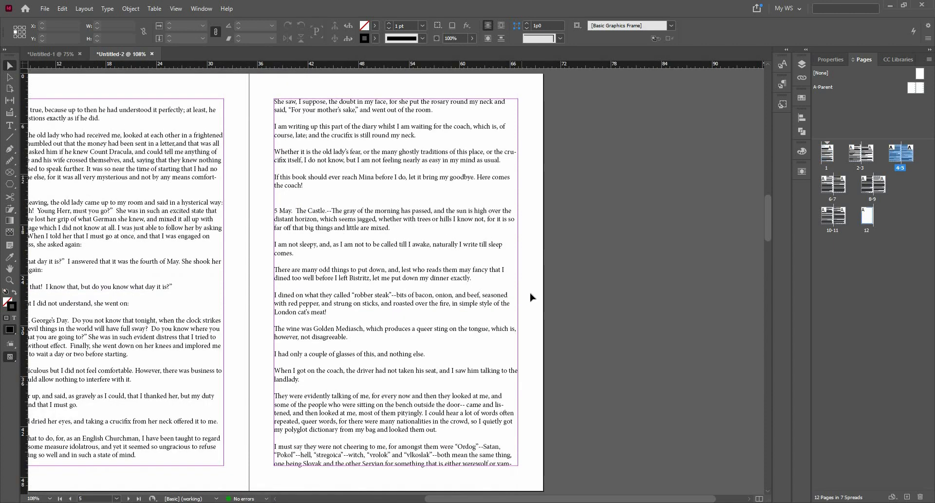
pyautogui.hscroll(-4, 533, 500)
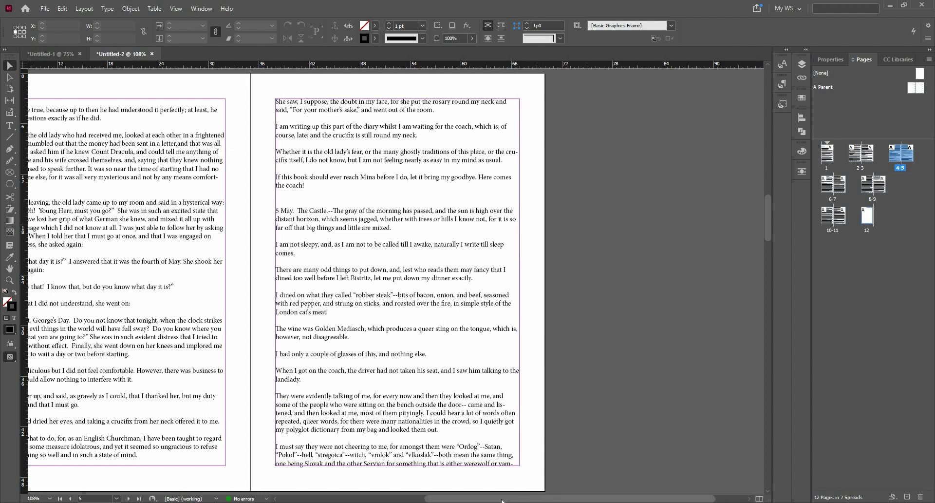
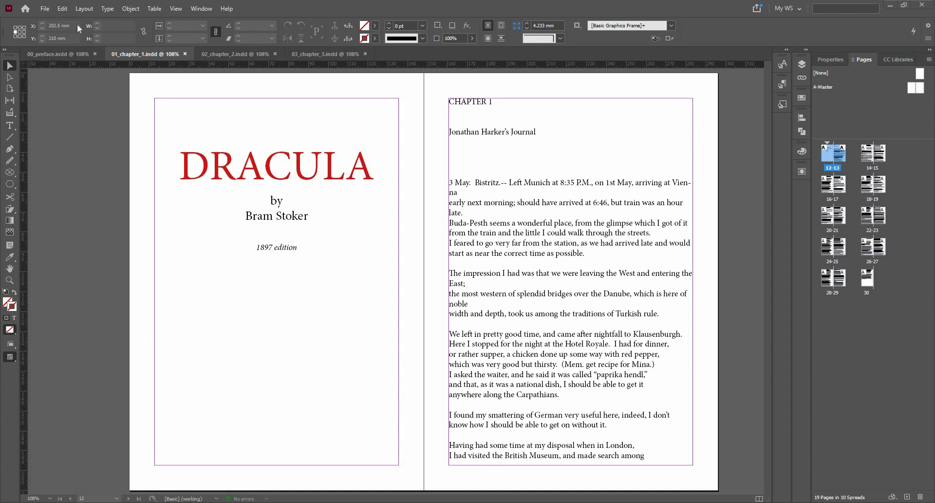
# - Start a new book file and choose the 2. Basics > Excercise > Book folder of the InDesign CC 2019 MasterClass course as its location
pyautogui.click(44, 10)
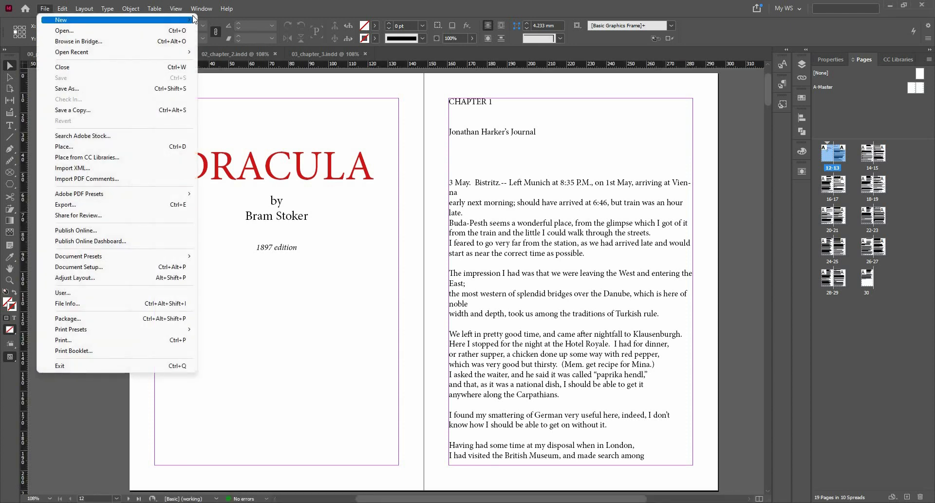
pyautogui.moveTo(146, 20)
pyautogui.click(223, 31)
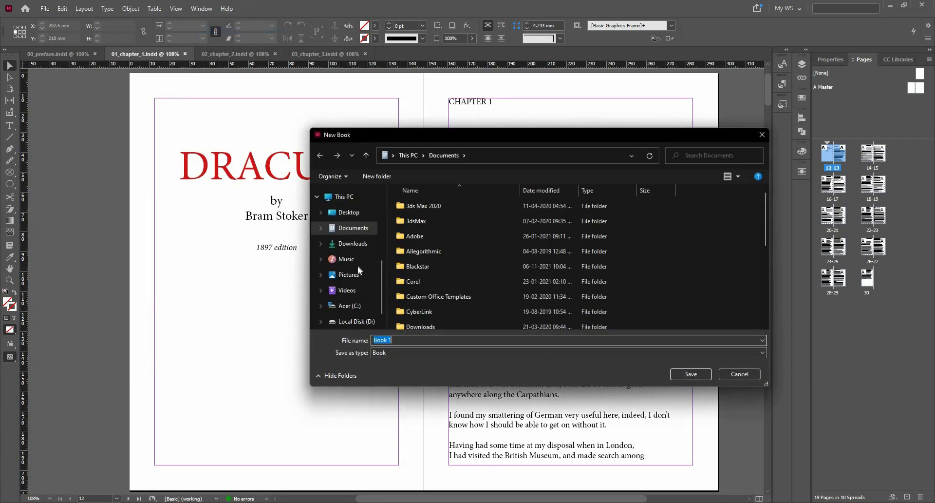
pyautogui.scroll(-2, 356, 292)
pyautogui.click(353, 302)
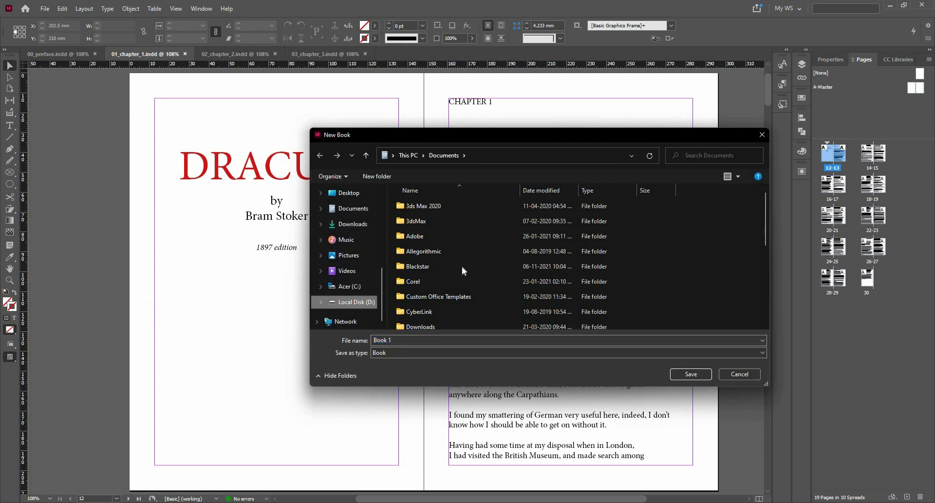
pyautogui.doubleClick(463, 267)
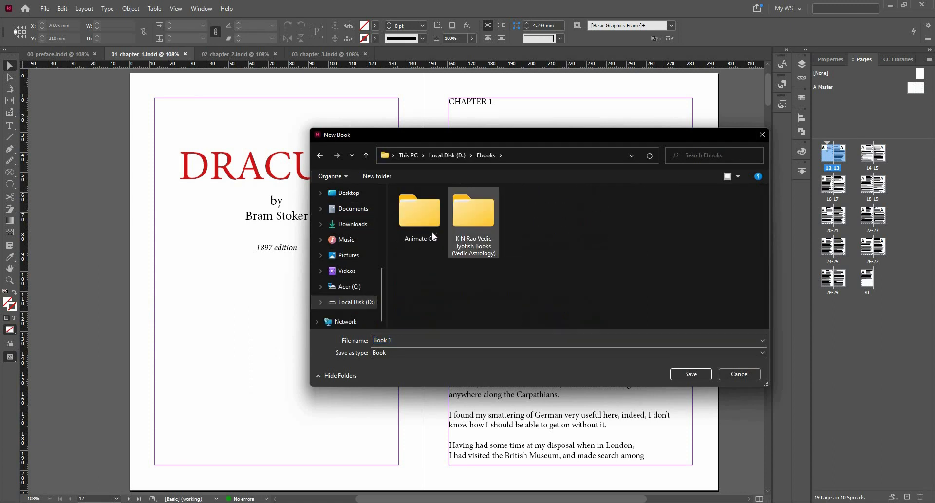
pyautogui.click(366, 155)
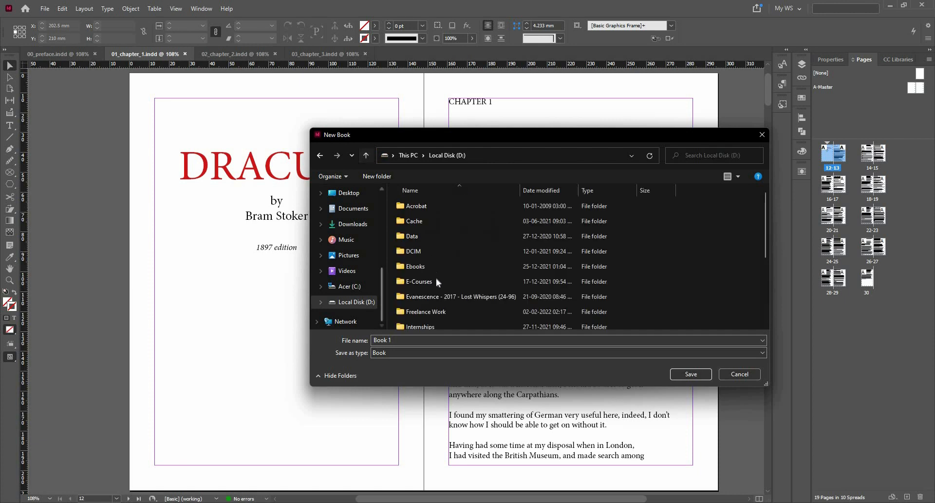
pyautogui.doubleClick(438, 282)
pyautogui.doubleClick(436, 236)
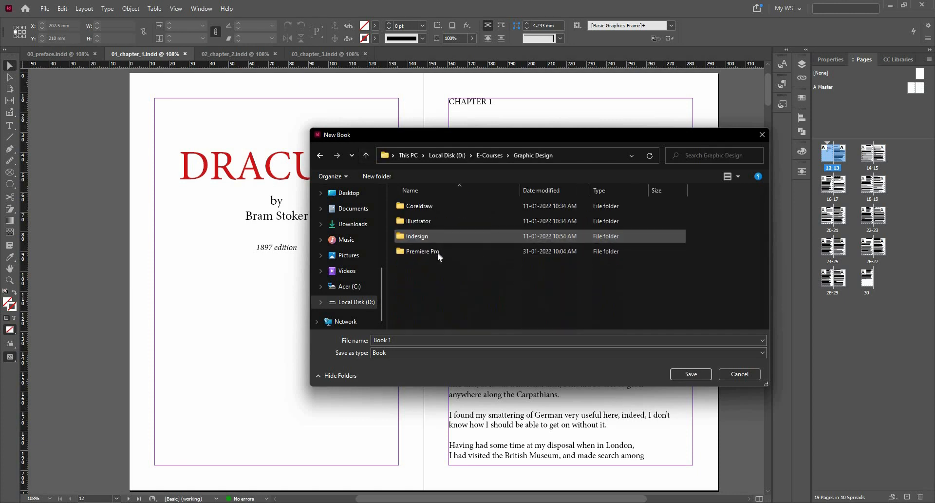
pyautogui.doubleClick(434, 236)
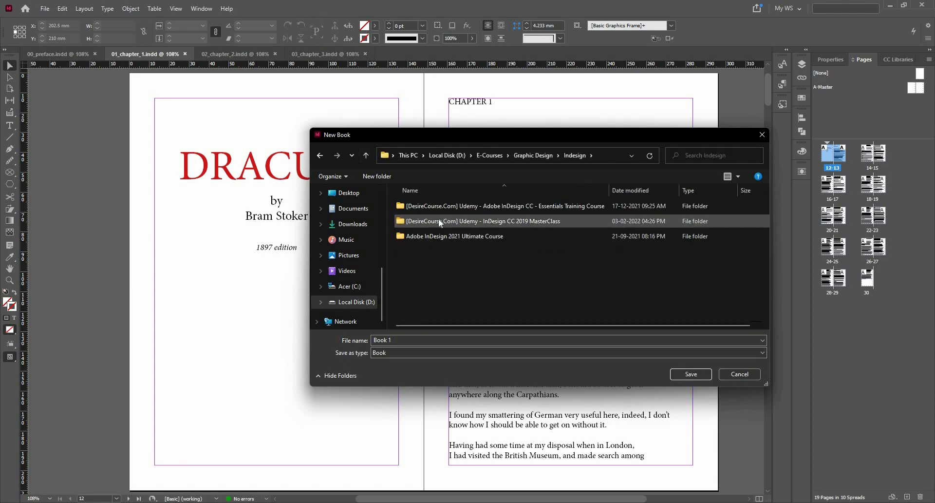
pyautogui.click(438, 221)
pyautogui.doubleClick(438, 221)
pyautogui.doubleClick(435, 221)
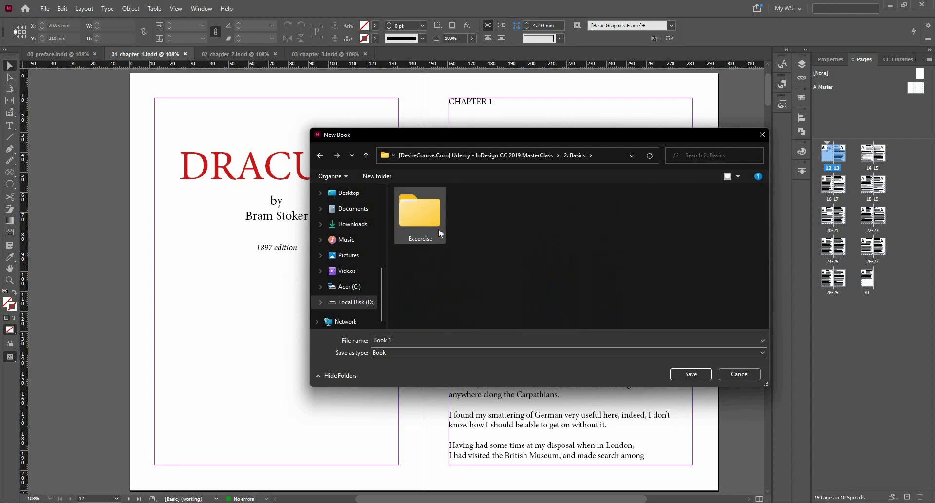
pyautogui.doubleClick(439, 228)
pyautogui.doubleClick(440, 253)
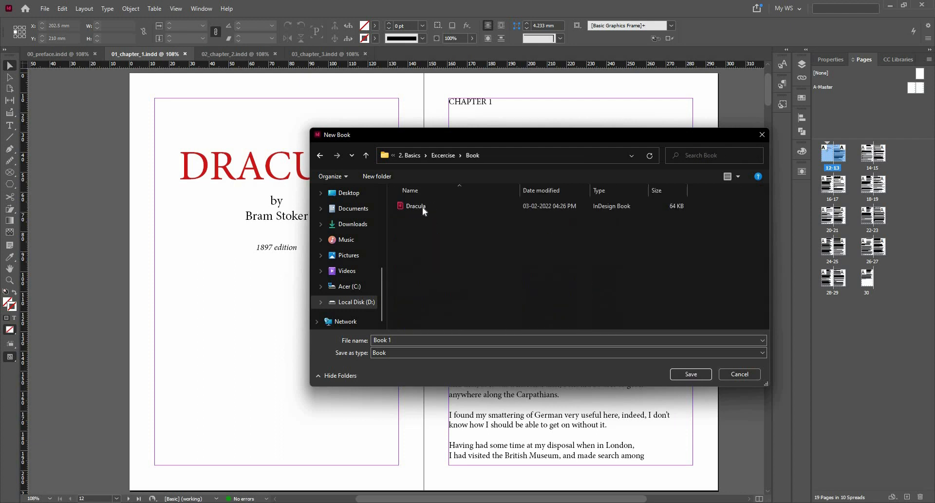
# - Save the new book as Dracula in the Book folder, replacing the existing file of that name
pyautogui.click(429, 206)
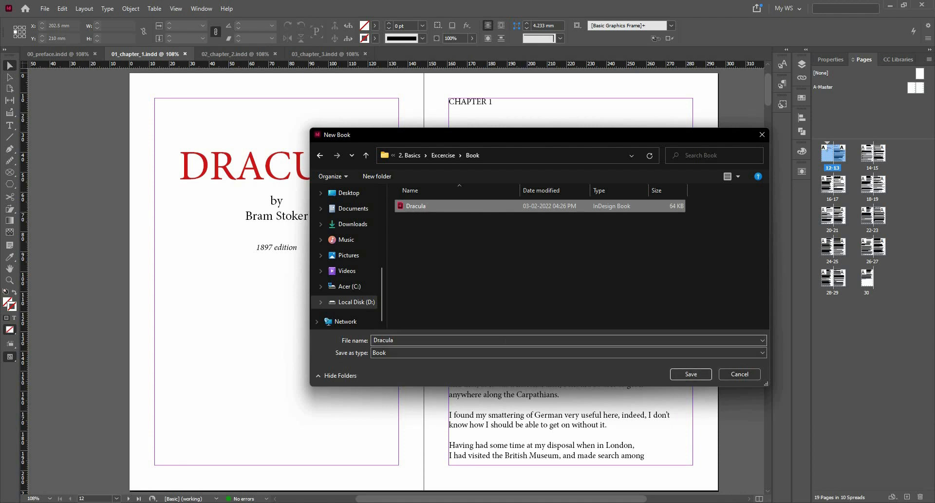
pyautogui.click(507, 341)
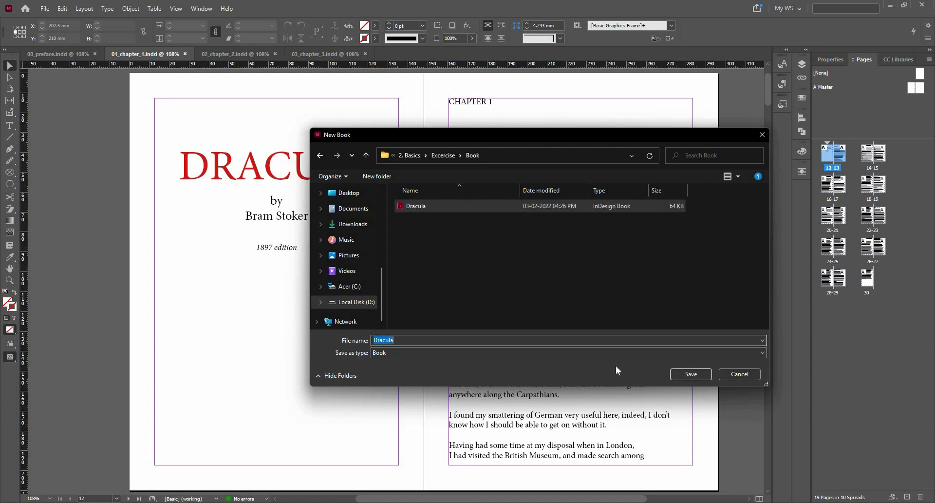
pyautogui.click(677, 374)
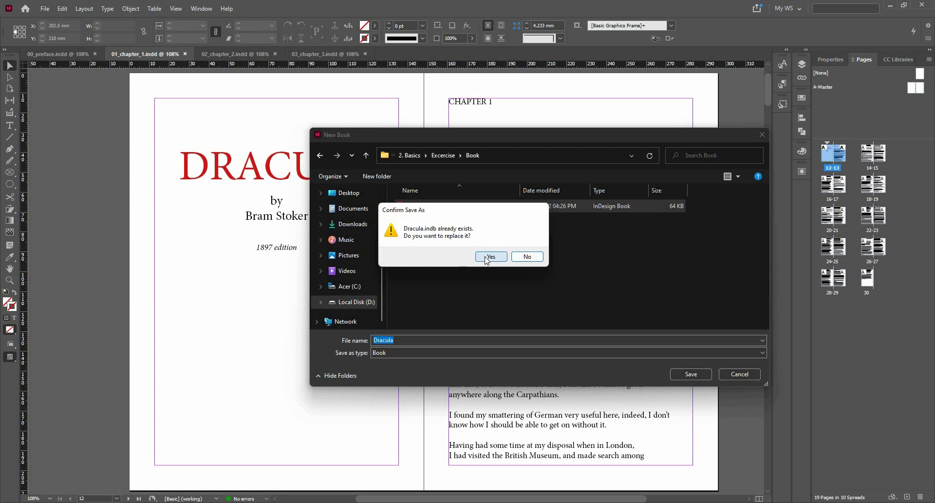
pyautogui.click(487, 256)
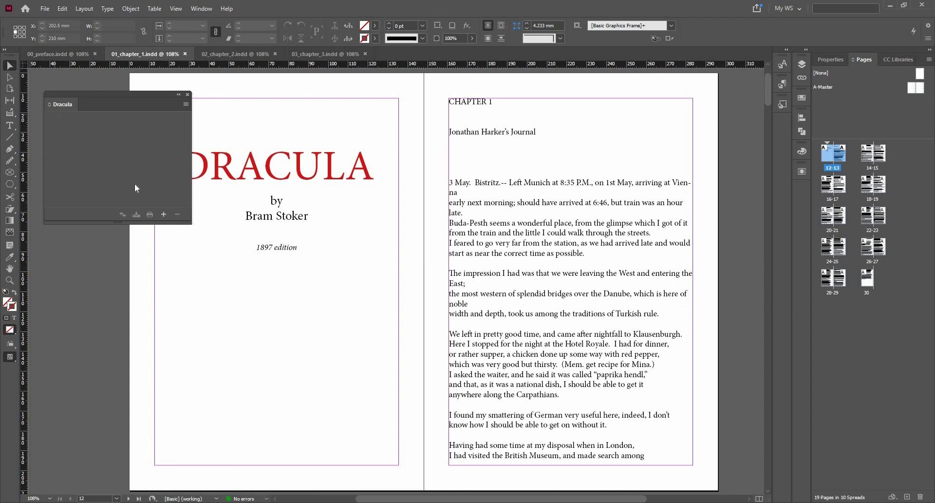
# - Add the documents 00_preface, 01_chapter_1, 02_chapter_2 and 03_chapter_3 to the Dracula book
pyautogui.click(164, 214)
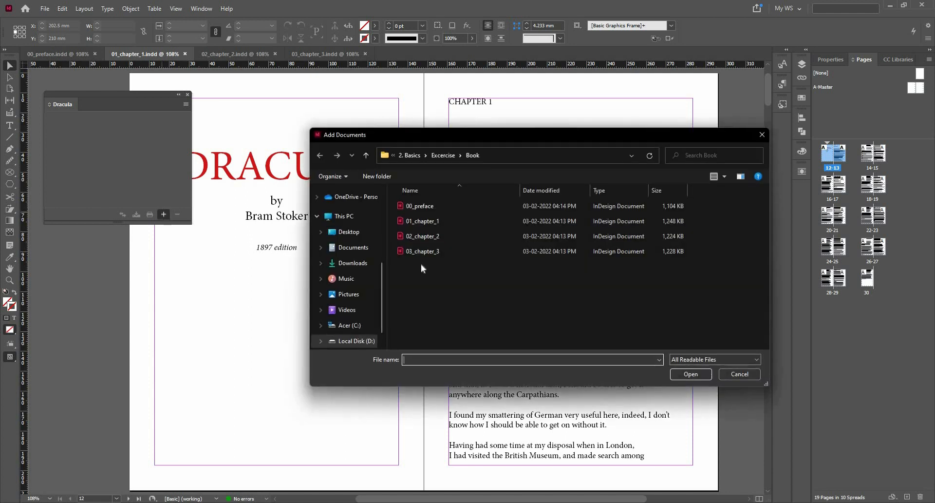
pyautogui.moveTo(457, 209); pyautogui.dragTo(493, 233)
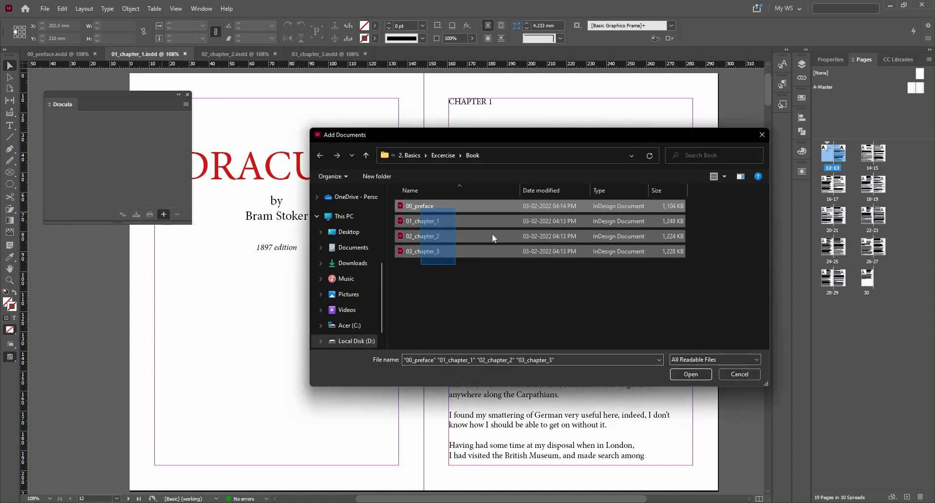
pyautogui.click(729, 359)
pyautogui.click(701, 376)
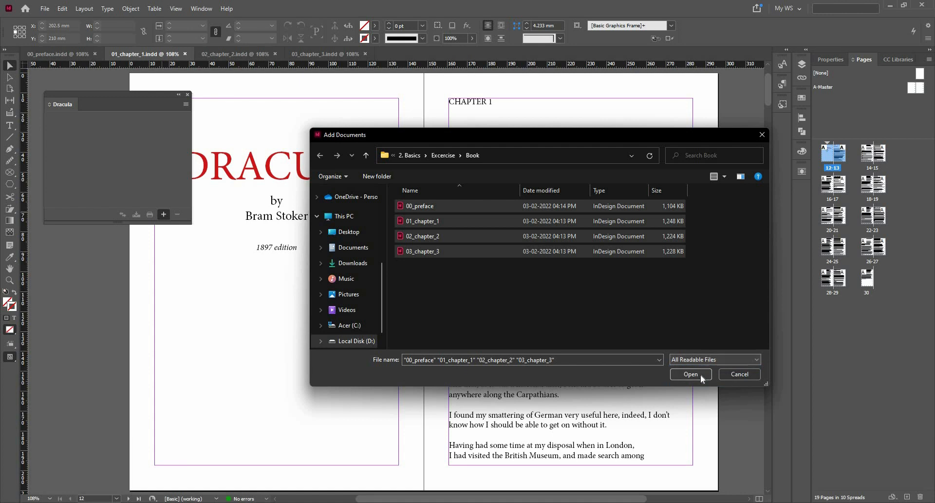
pyautogui.click(701, 378)
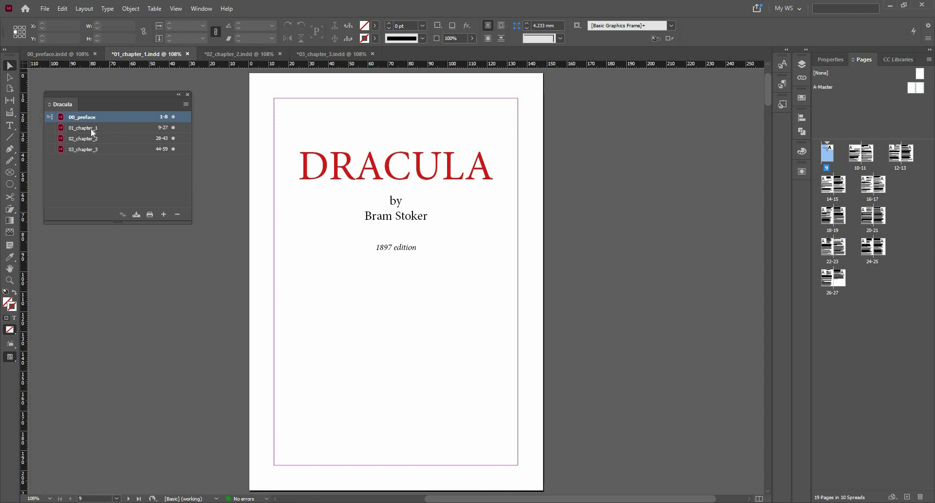
# - Move 01_chapter_1 below 02_chapter_2 in the book order, and return it to its place after 00_preface
pyautogui.moveTo(92, 128); pyautogui.dragTo(92, 141)
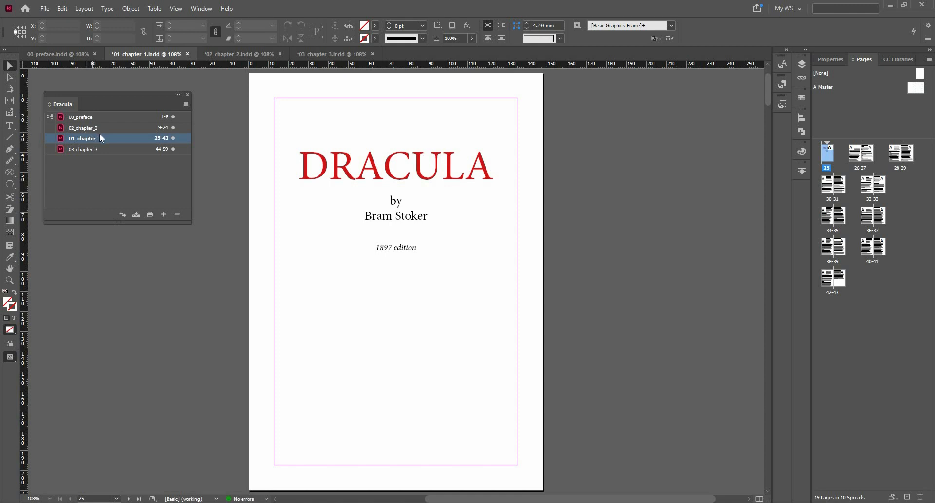
pyautogui.moveTo(100, 135); pyautogui.dragTo(102, 124)
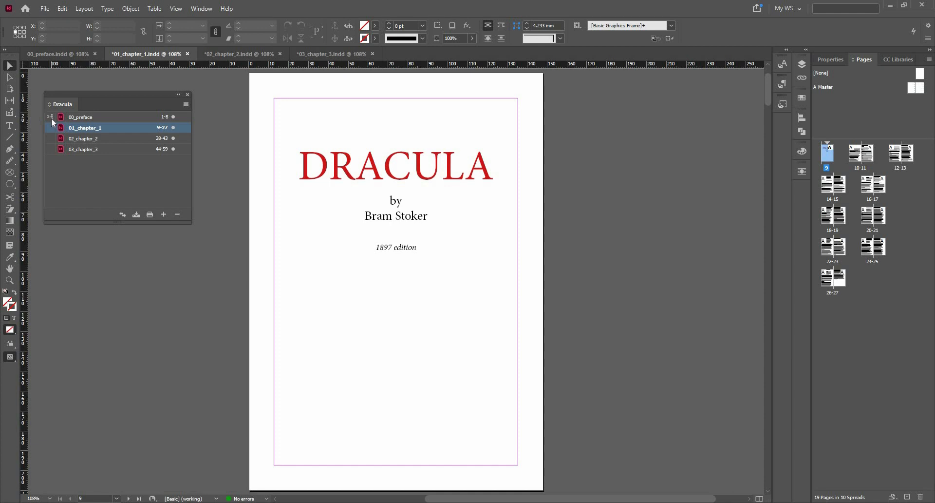
# - Center the CHAPTER 1 heading on page 10 of 01_chapter_1
pyautogui.doubleClick(858, 155)
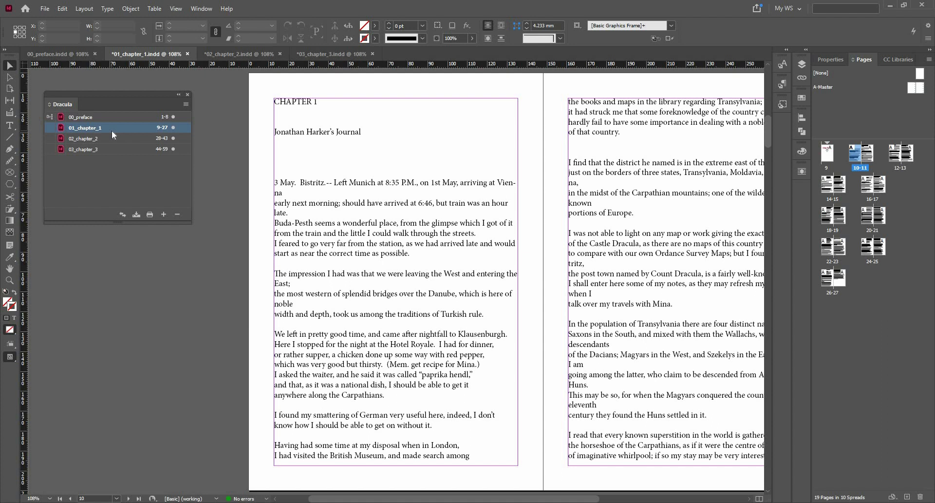
pyautogui.click(302, 100)
pyautogui.tripleClick(302, 101)
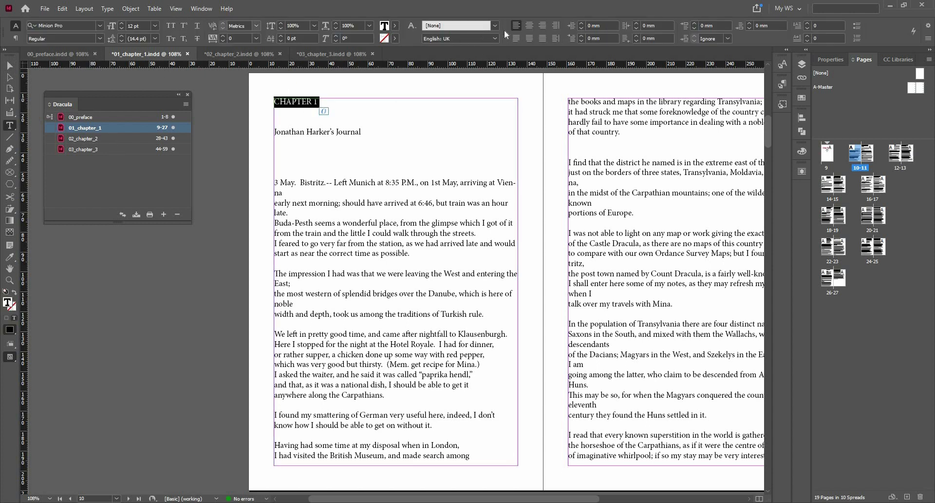
pyautogui.click(528, 28)
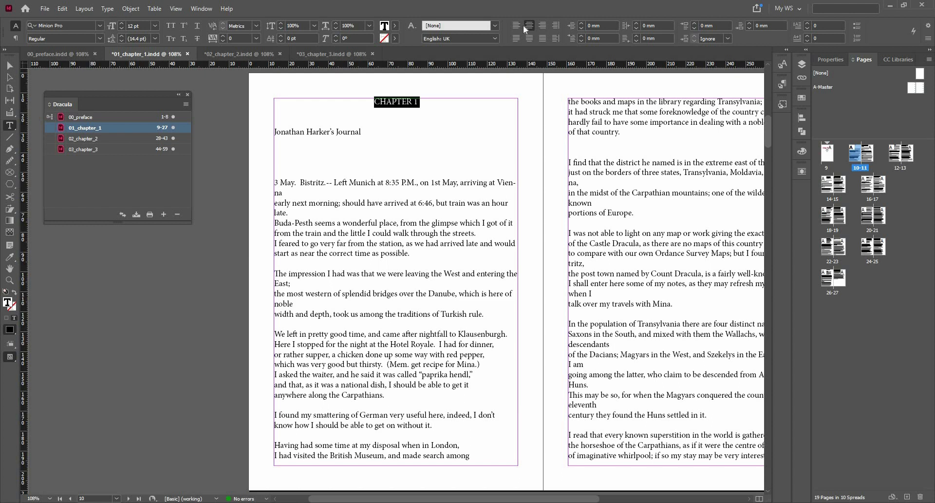
# - Set the CHAPTER 1 heading in Arial Regular at 22 pt
pyautogui.click(101, 26)
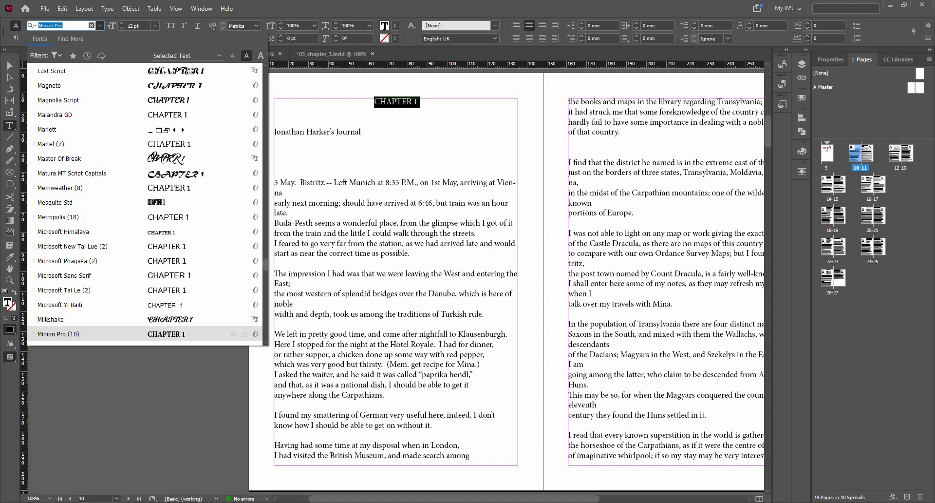
pyautogui.write('ar')
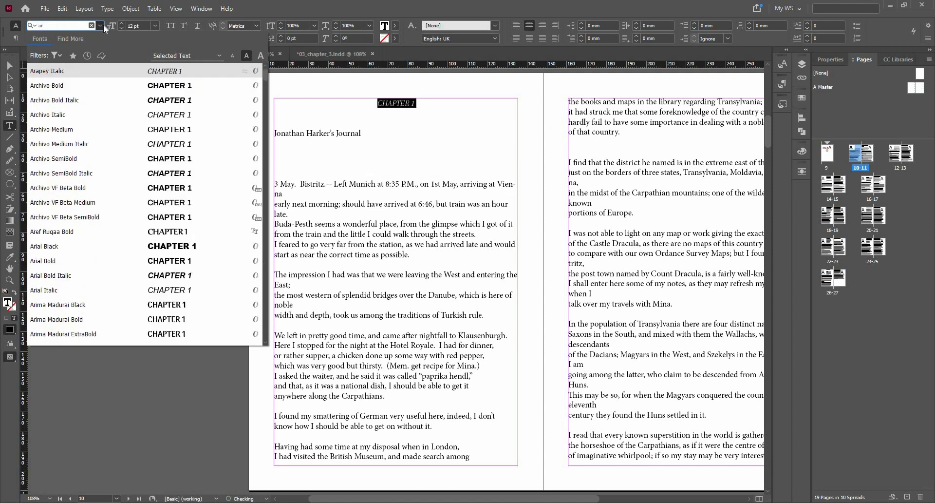
pyautogui.write('i')
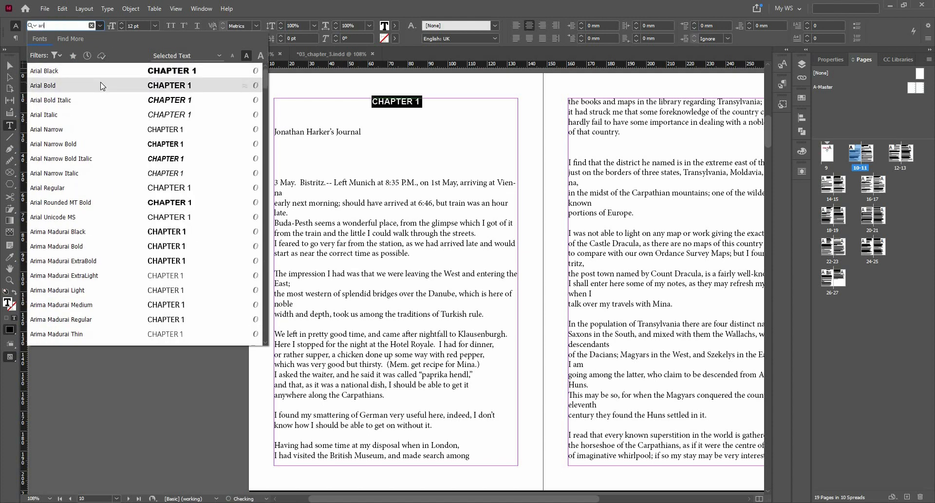
pyautogui.click(92, 189)
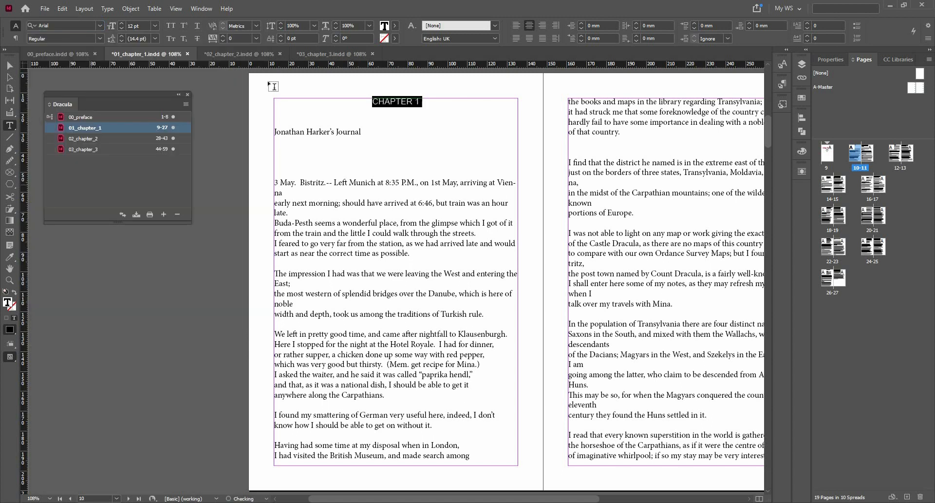
pyautogui.click(121, 25)
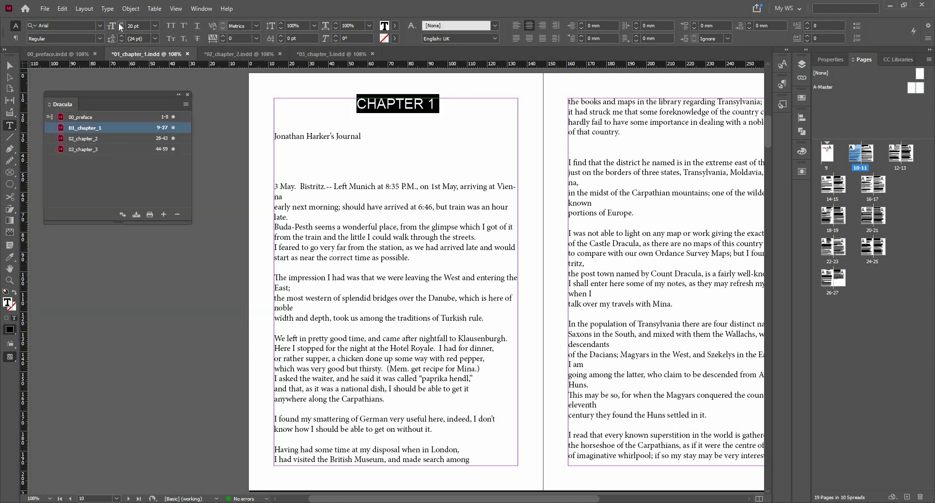
pyautogui.click(121, 24)
pyautogui.click(120, 25)
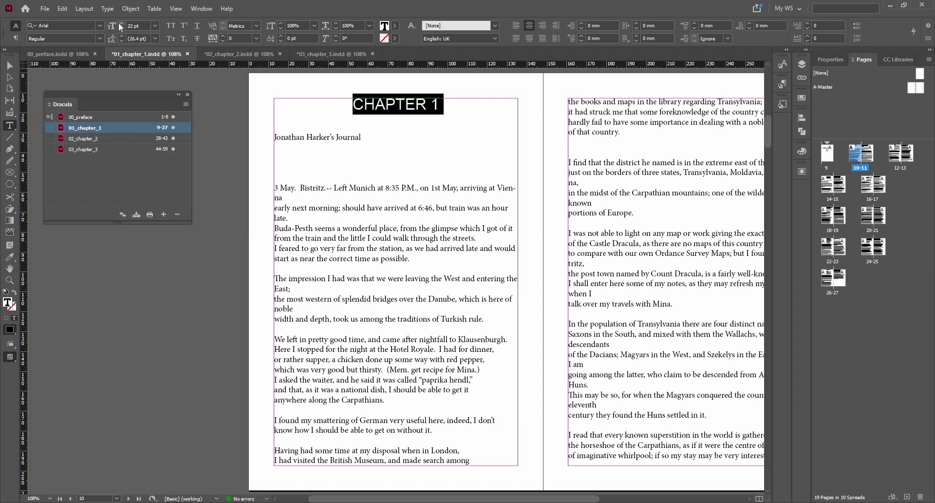
# - Apply paragraph shading to the CHAPTER 1 heading with the red C=15 M=100 Y=100 K=0 swatch
pyautogui.click(16, 38)
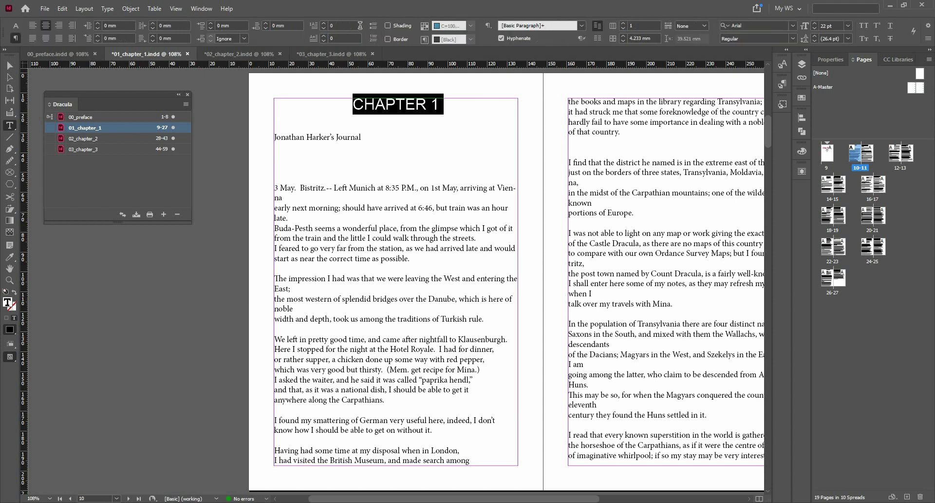
pyautogui.click(388, 27)
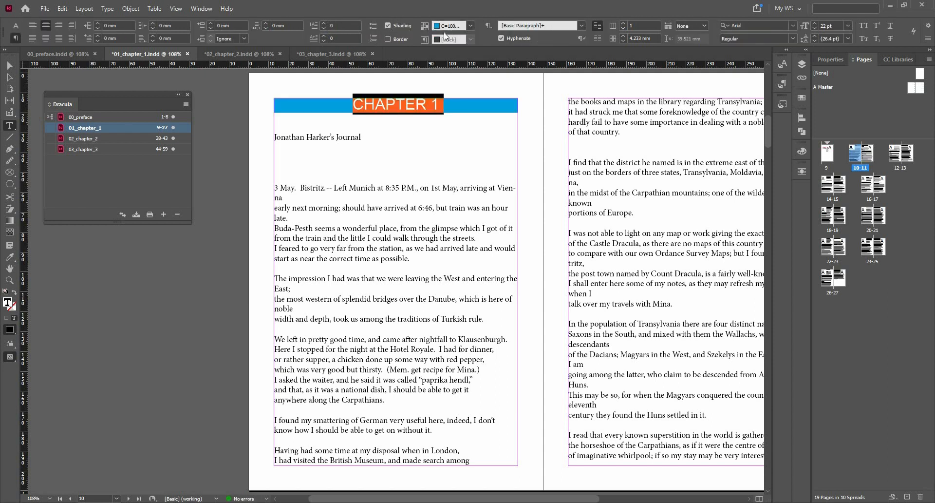
pyautogui.click(471, 26)
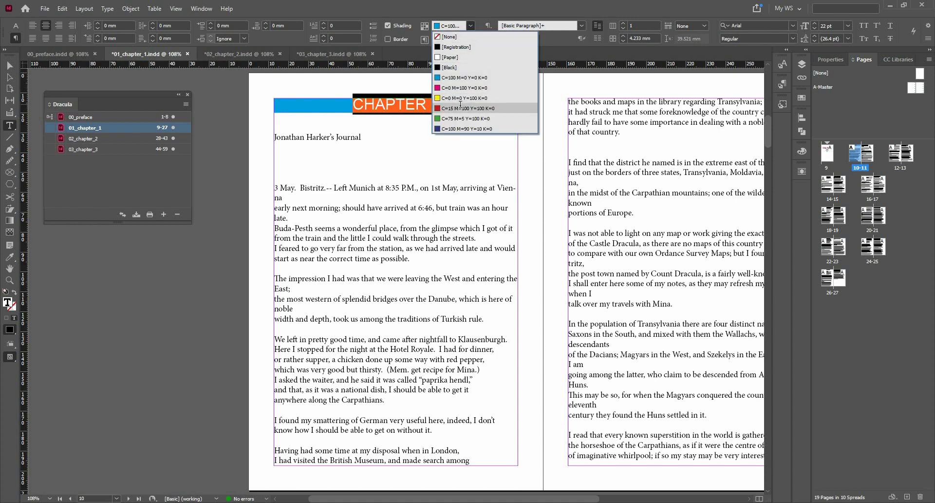
pyautogui.click(482, 98)
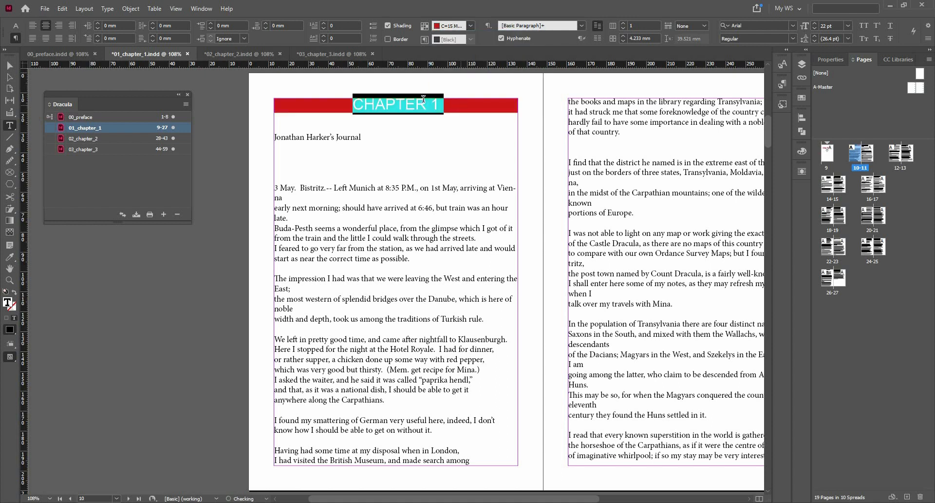
# - Fill the CHAPTER 1 heading text with the [Paper] swatch and place the text cursor back in the heading
pyautogui.click(17, 26)
pyautogui.click(399, 27)
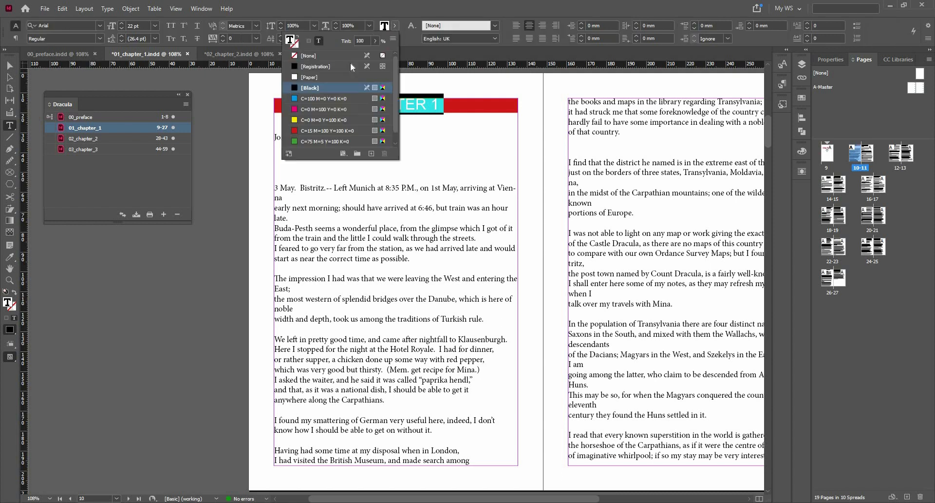
pyautogui.click(329, 77)
pyautogui.press('Escape')
pyautogui.press('Escape')
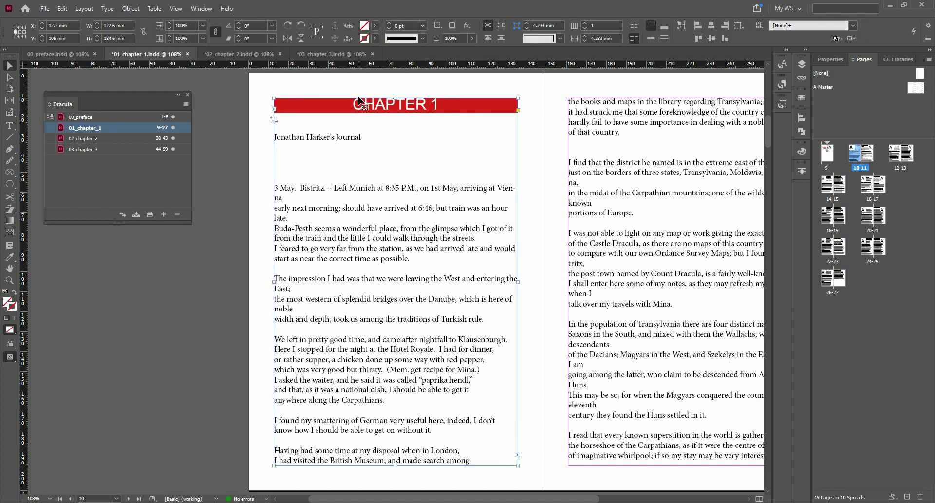
pyautogui.doubleClick(370, 103)
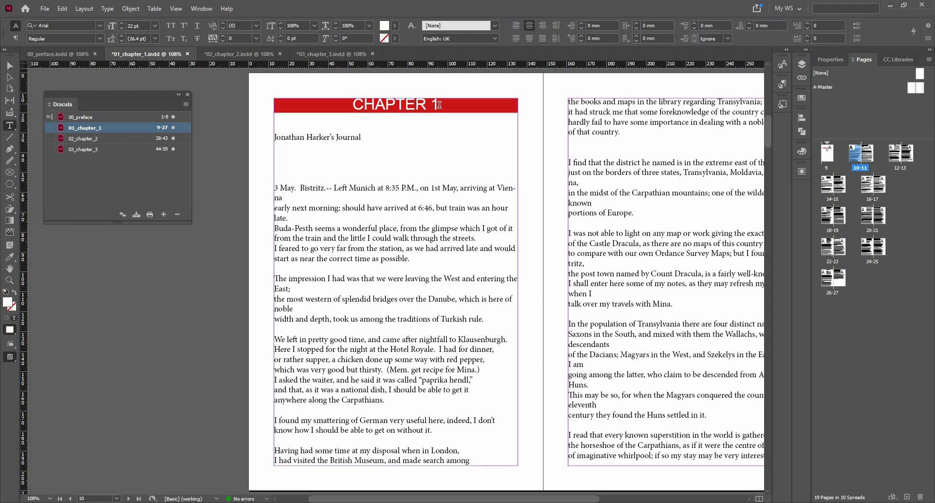
# - Set the CHAPTER 1 heading's paragraph shading offsets to 2 mm at the top and 1 mm at the bottom, unlinked
pyautogui.hotkey('ctrl', 'a')
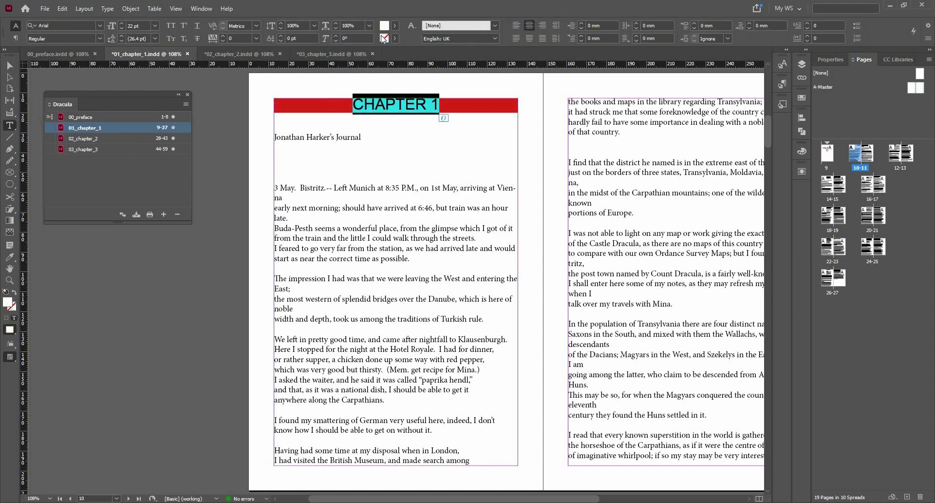
pyautogui.click(16, 38)
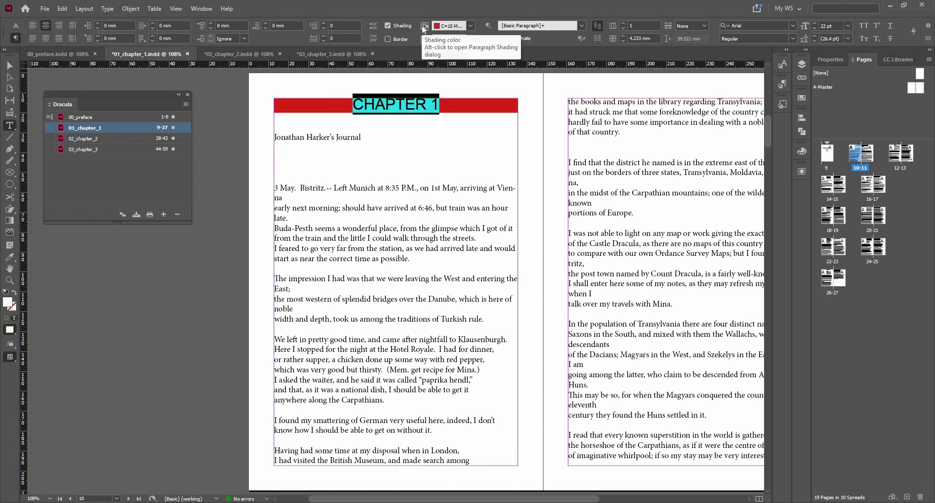
pyautogui.keyDown('alt'); pyautogui.click(424, 26); pyautogui.keyUp('alt')
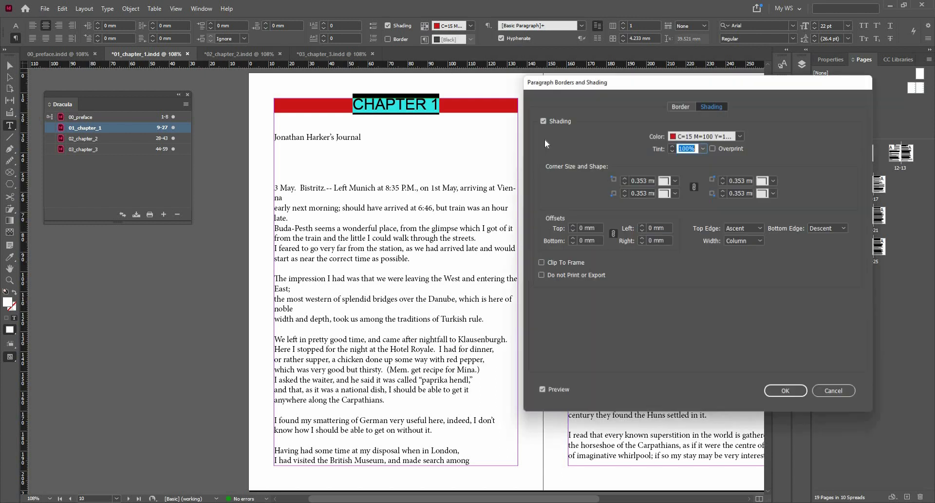
pyautogui.click(614, 236)
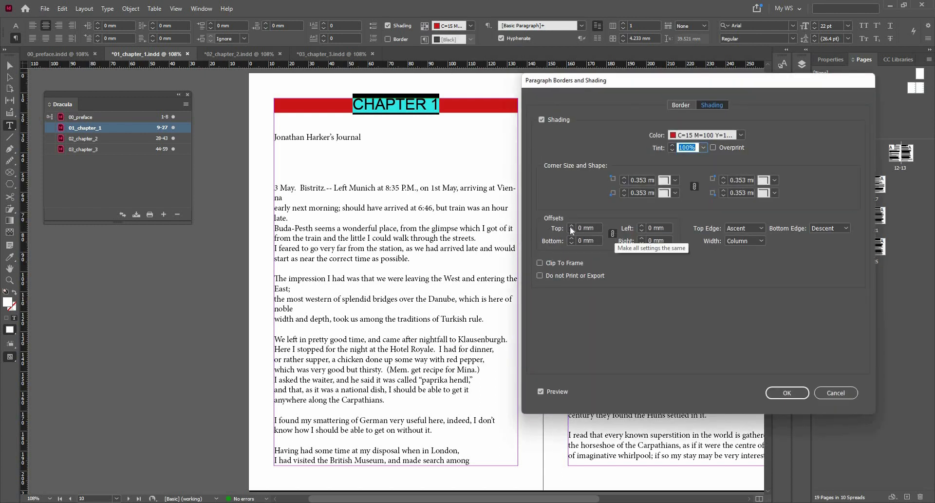
pyautogui.click(573, 228)
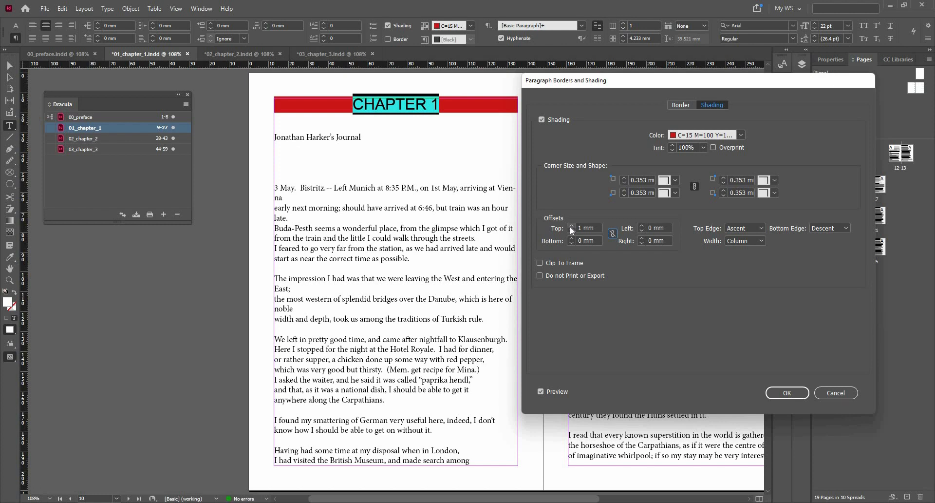
pyautogui.click(573, 238)
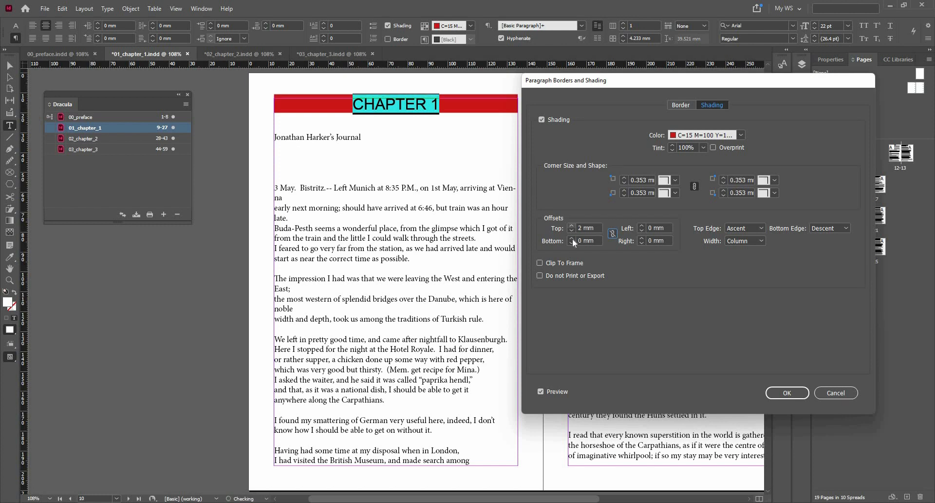
pyautogui.click(787, 392)
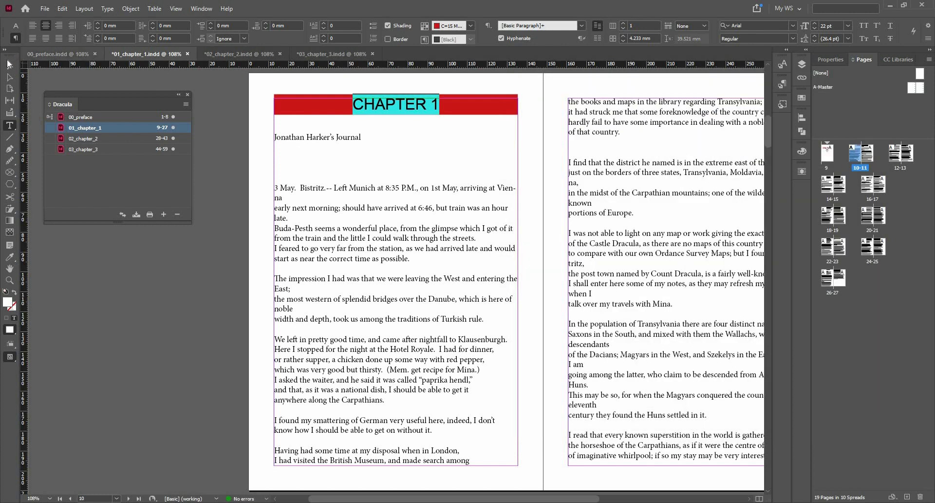
pyautogui.press('Escape')
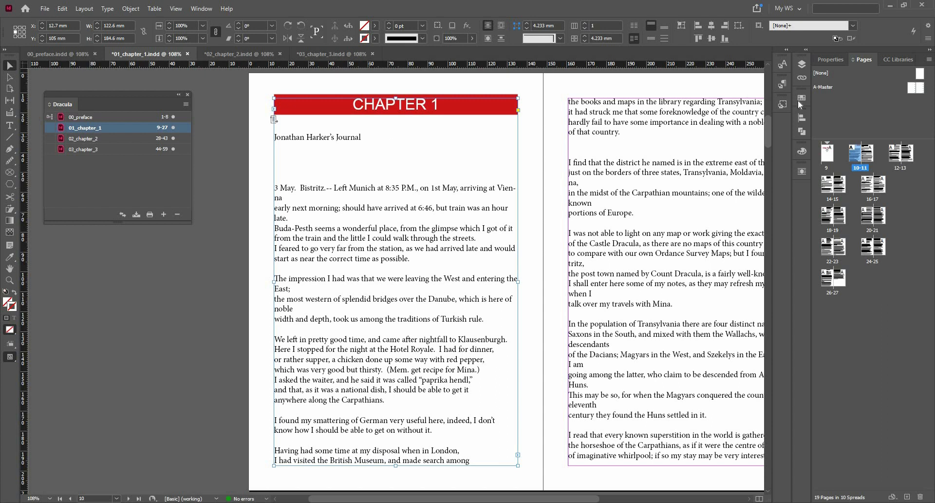
# - Create a paragraph style named Chapter Title from the CHAPTER 1 heading and apply it to the heading
pyautogui.click(785, 50)
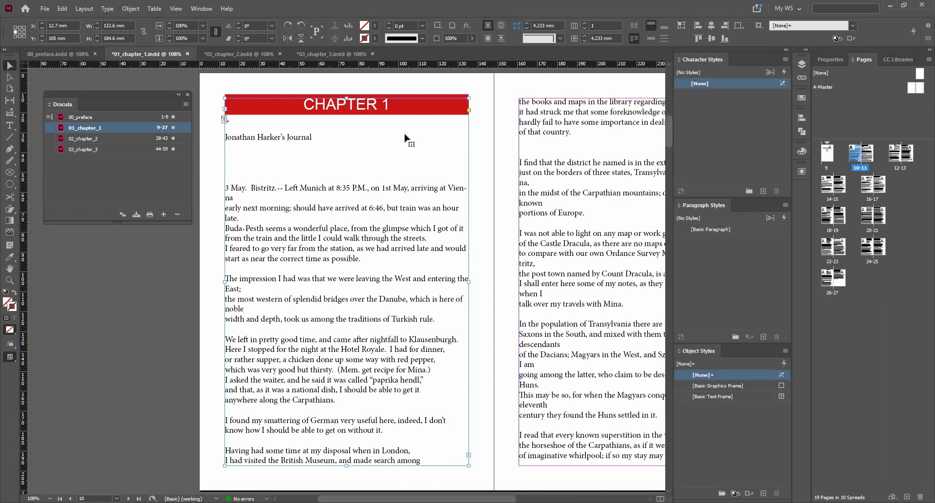
pyautogui.doubleClick(392, 108)
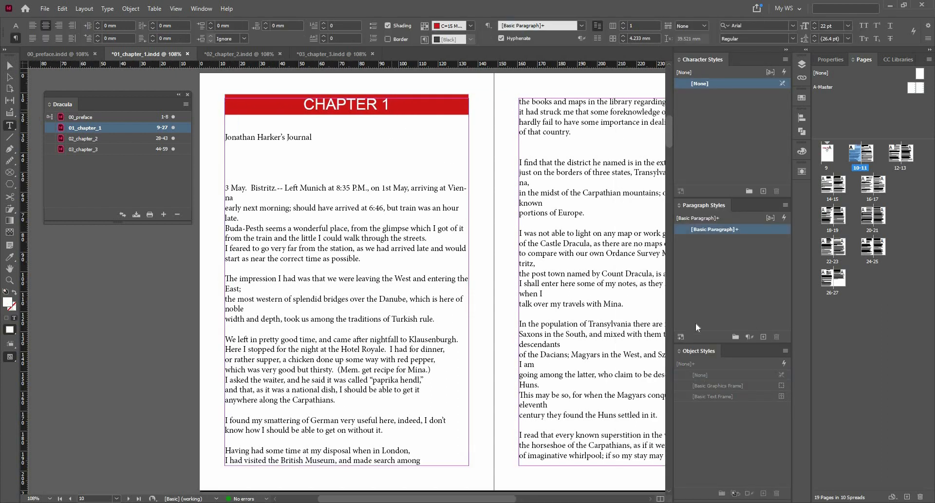
pyautogui.keyDown('alt'); pyautogui.click(763, 336); pyautogui.keyUp('alt')
pyautogui.write('Pa')
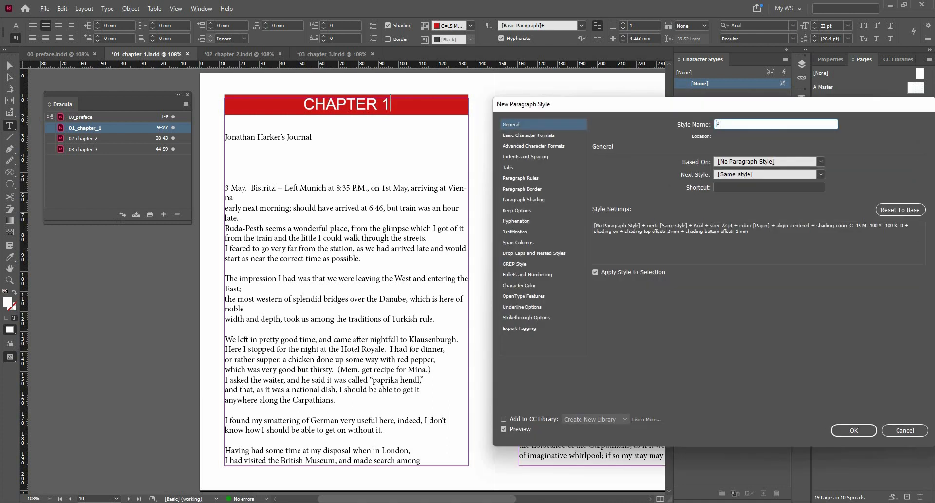
pyautogui.press('BackSpace')
pyautogui.press('BackSpace')
pyautogui.write('Chapter Title')
pyautogui.click(855, 429)
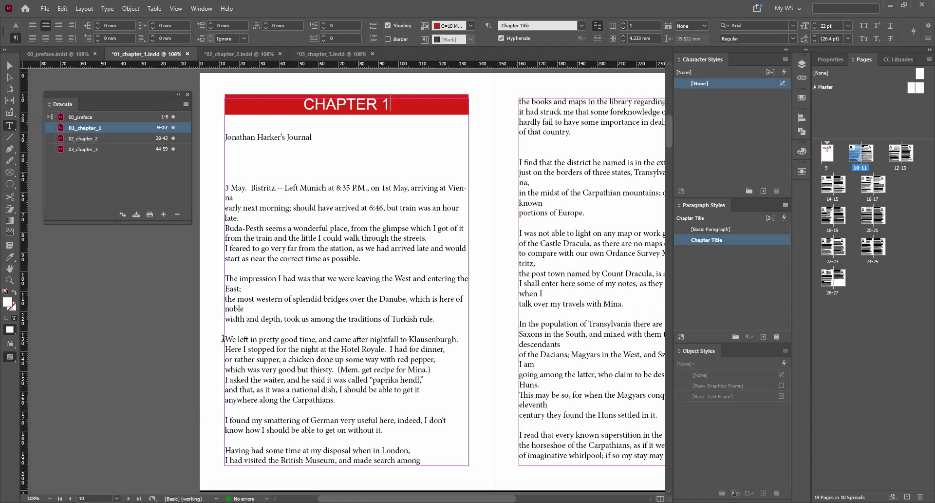
# - Set the paragraph beginning "We left in pretty good time" on page 10 in Arial Regular at 10 pt
pyautogui.tripleClick(257, 349)
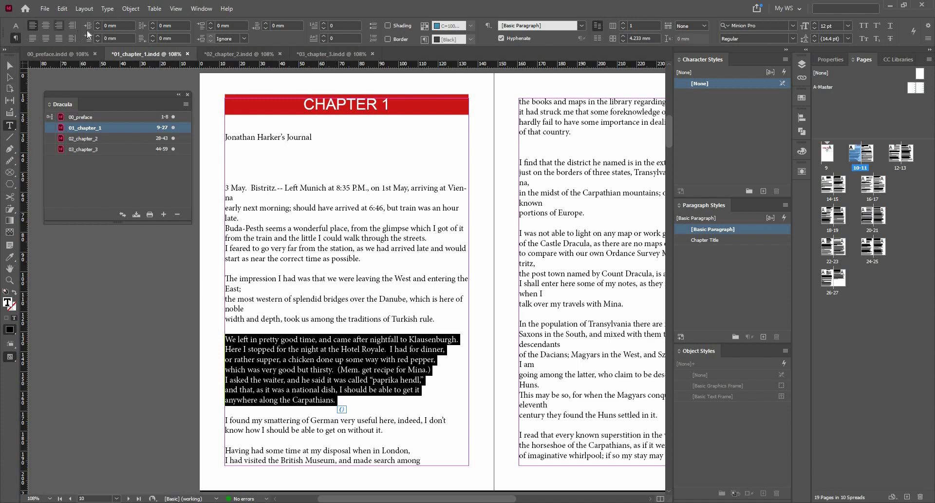
pyautogui.hotkey('ctrl', 'alt', '7')
pyautogui.click(122, 28)
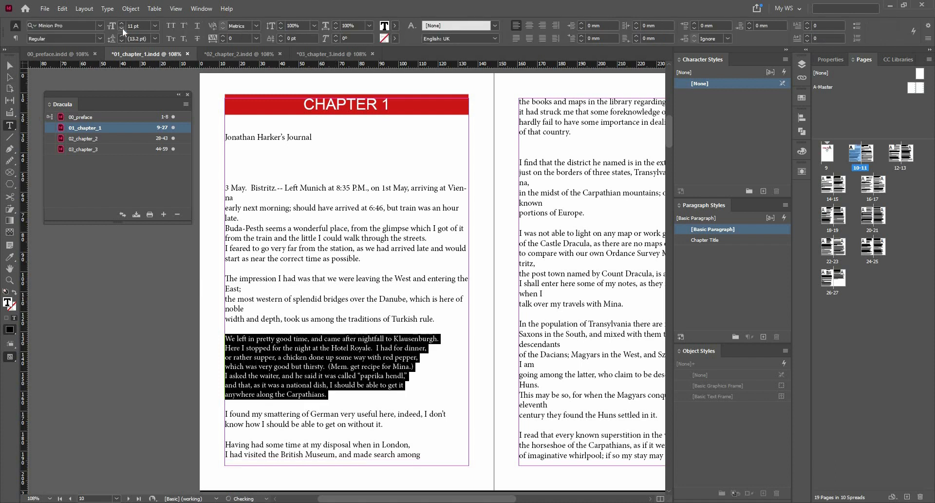
pyautogui.click(122, 28)
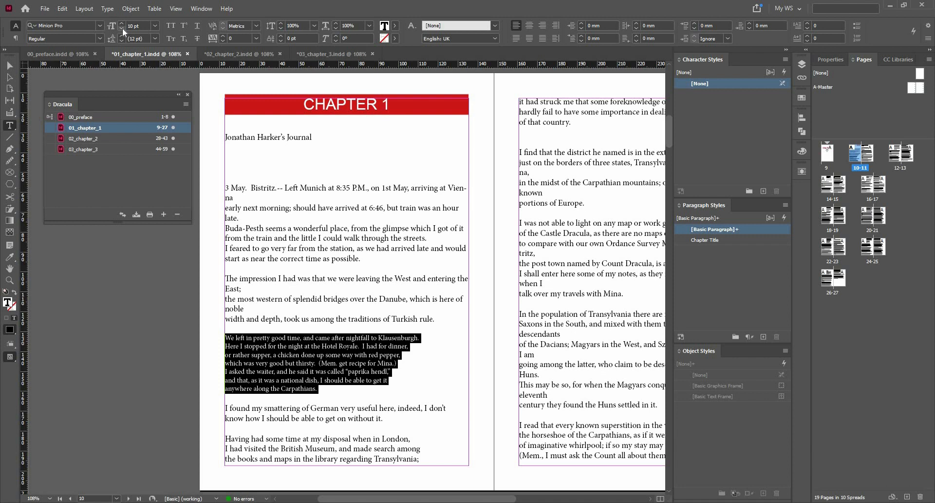
pyautogui.click(65, 24)
pyautogui.write('ar')
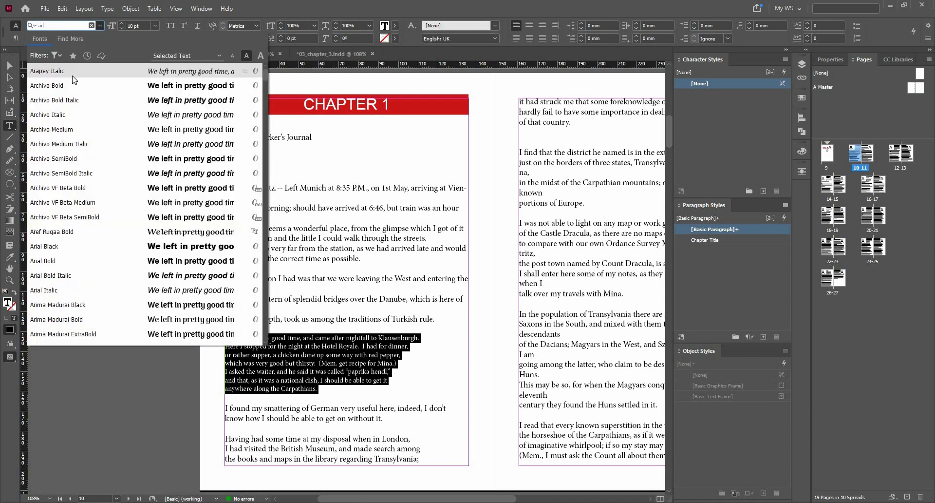
pyautogui.write('i')
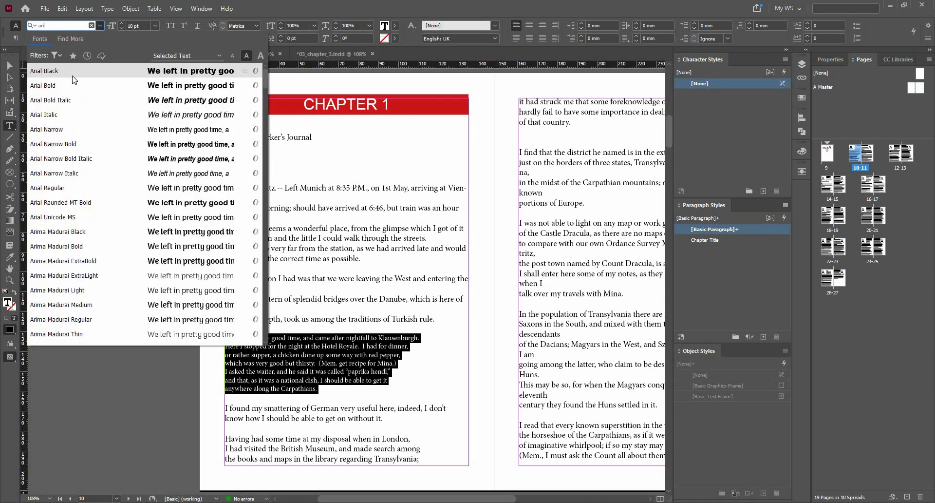
pyautogui.write('a')
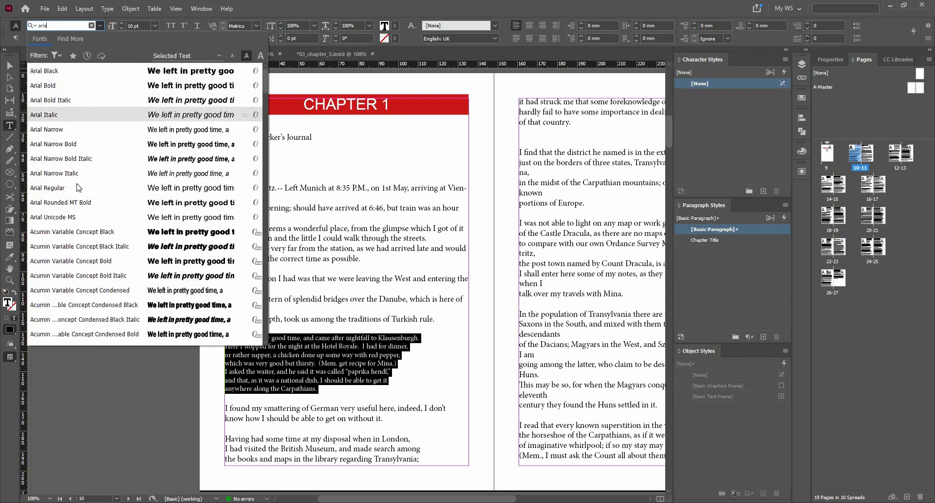
pyautogui.press('Return')
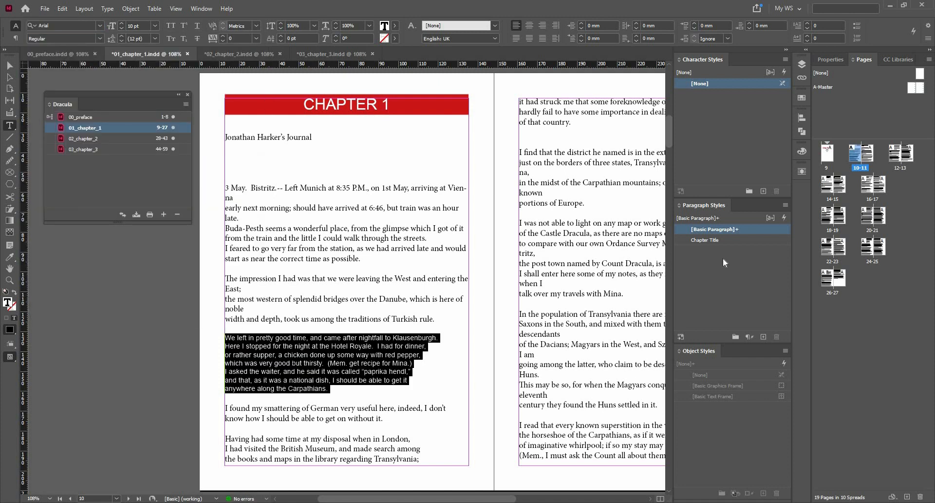
# - Create a paragraph style named Body Copy from the selected paragraph, apply it, and leave text editing
pyautogui.keyDown('alt'); pyautogui.click(761, 336); pyautogui.keyUp('alt')
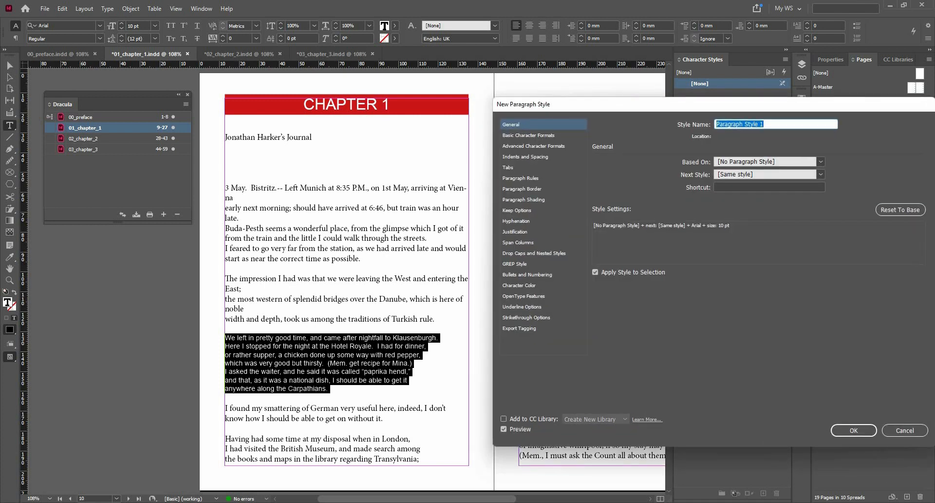
pyautogui.write('Body Copy')
pyautogui.press('Return')
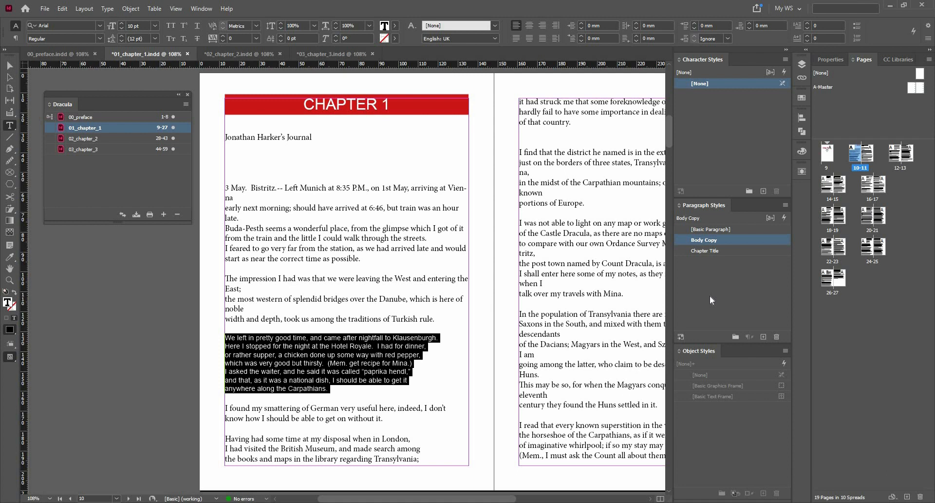
pyautogui.click(14, 64)
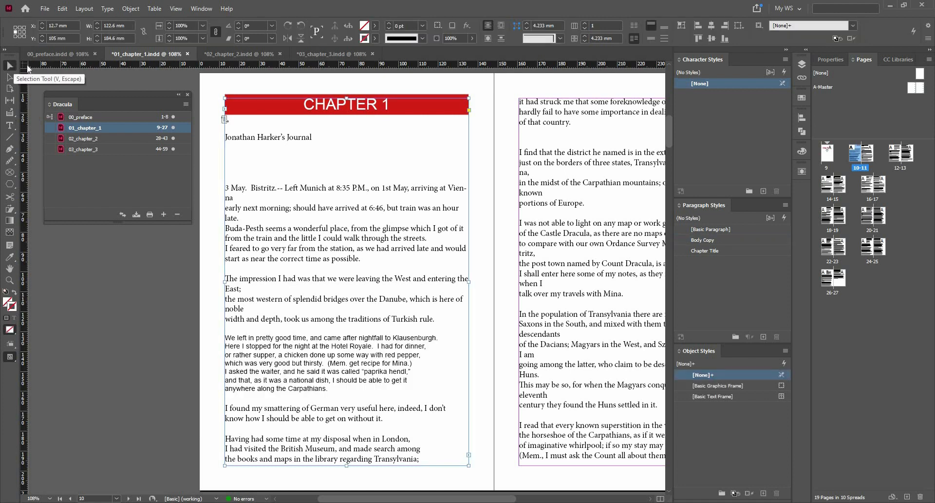
# - Save the 01_chapter_1, 02_chapter_2 and 03_chapter_3 documents and return to 01_chapter_1
pyautogui.hotkey('ctrl', 's')
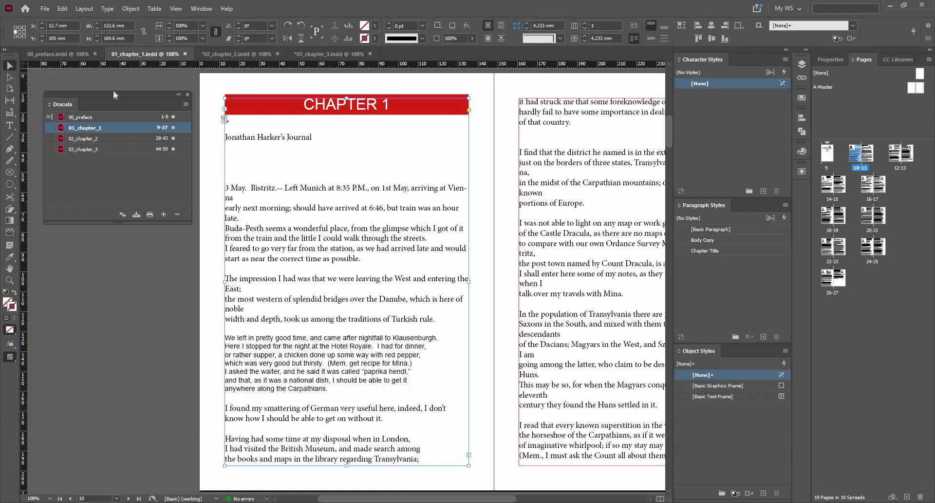
pyautogui.click(251, 56)
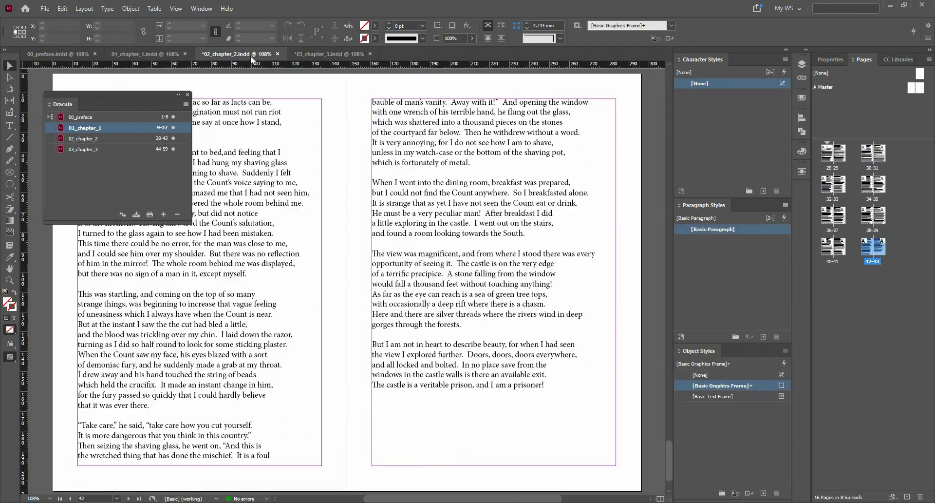
pyautogui.hotkey('ctrl', 's')
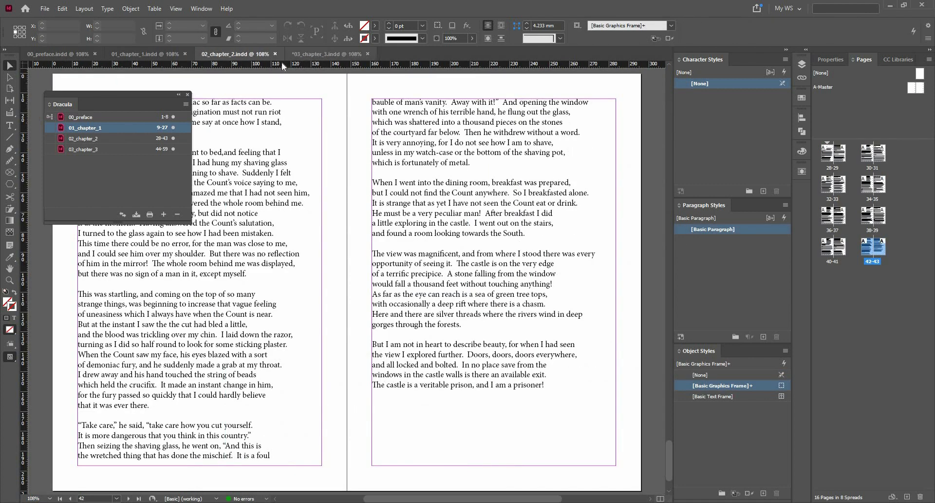
pyautogui.click(312, 58)
pyautogui.hotkey('ctrl', 's')
pyautogui.click(163, 54)
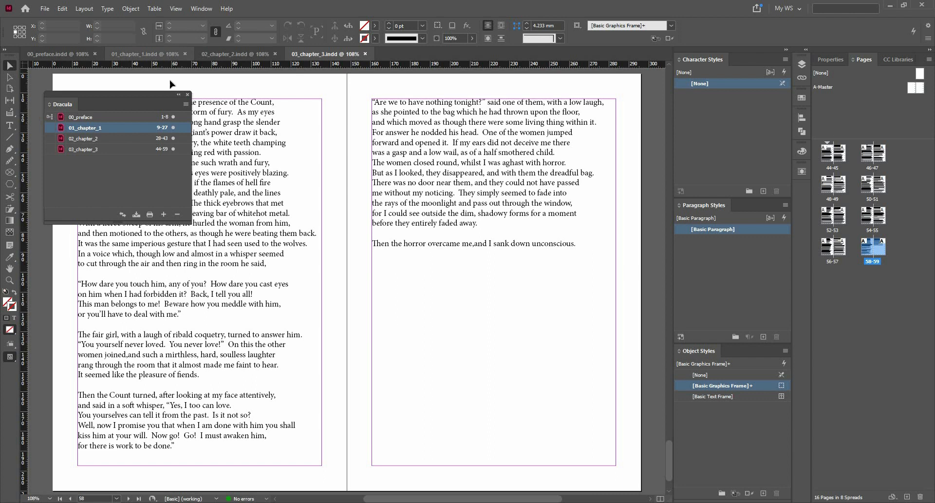
pyautogui.click(188, 105)
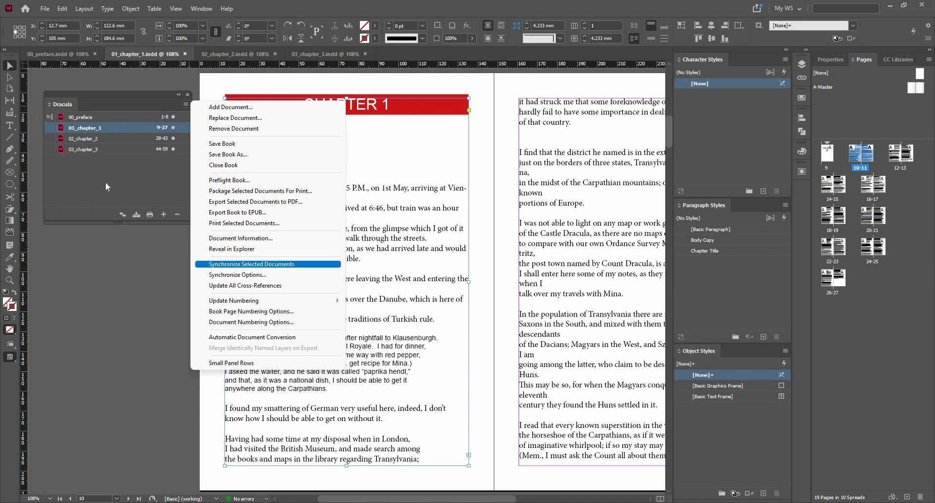
pyautogui.click(112, 130)
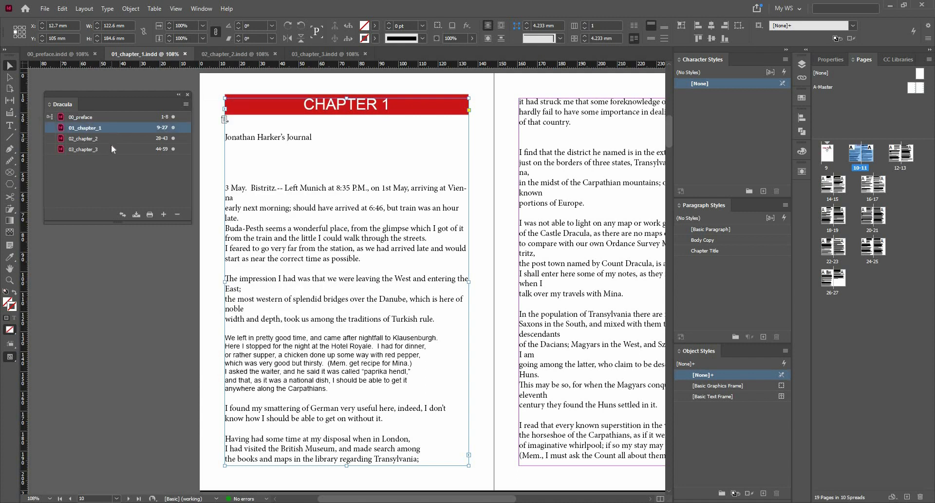
pyautogui.keyDown('shift'); pyautogui.click(113, 149); pyautogui.keyUp('shift')
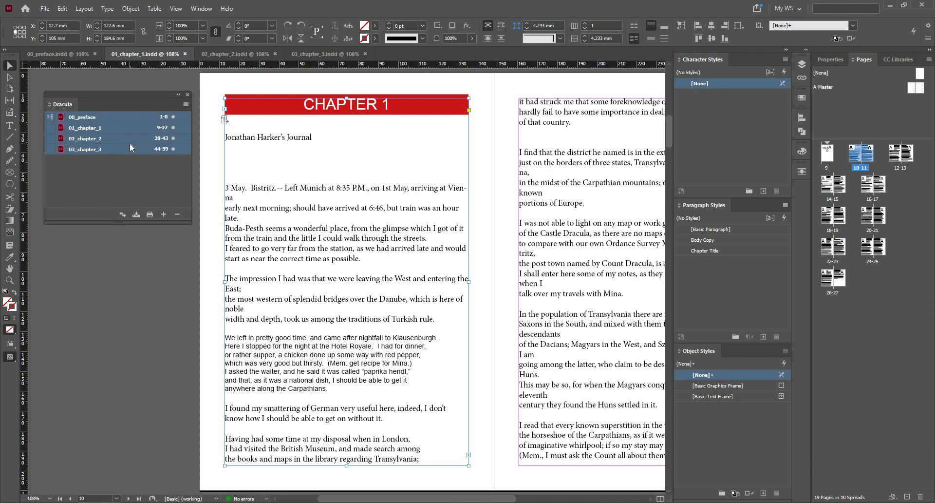
# - Apply the Body Copy paragraph style to all text of 01_chapter_1 below the CHAPTER 1 heading
pyautogui.doubleClick(270, 222)
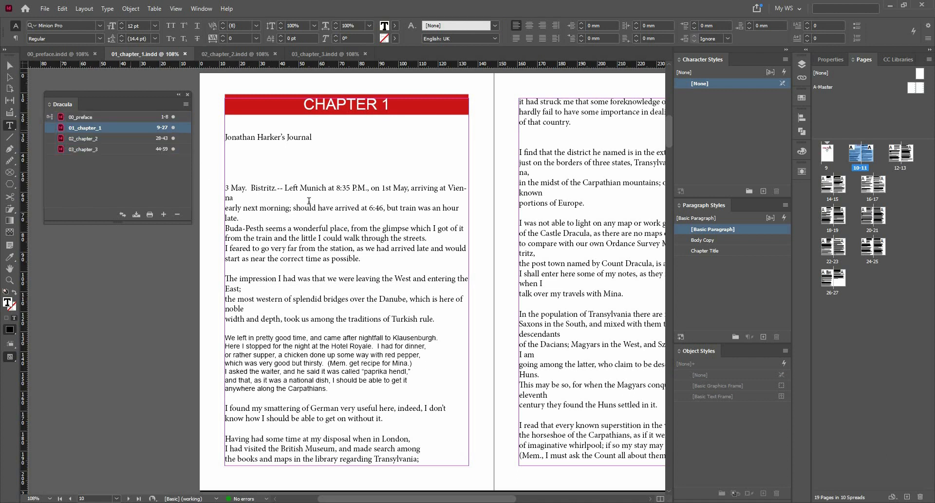
pyautogui.click(226, 137)
pyautogui.moveTo(227, 138); pyautogui.dragTo(231, 154)
pyautogui.click(238, 145)
pyautogui.hotkey('ctrl', 'a')
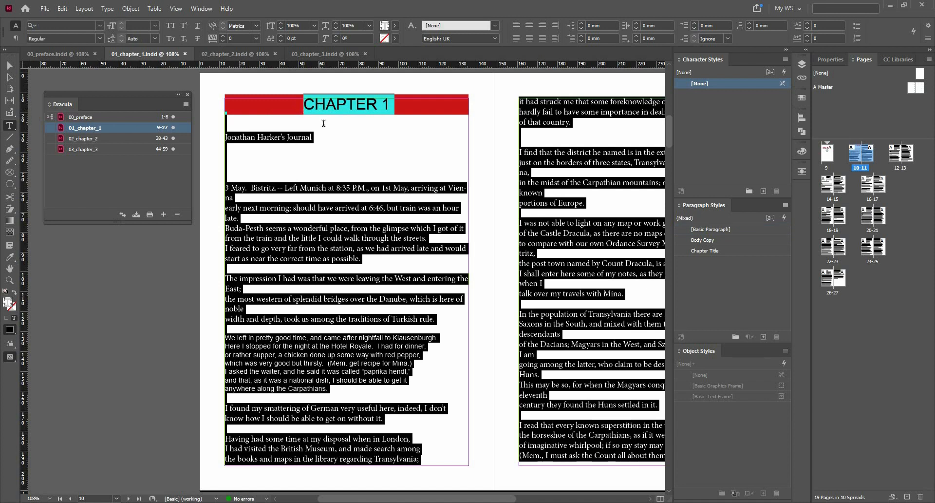
pyautogui.keyDown('shift'); pyautogui.click(325, 125); pyautogui.keyUp('shift')
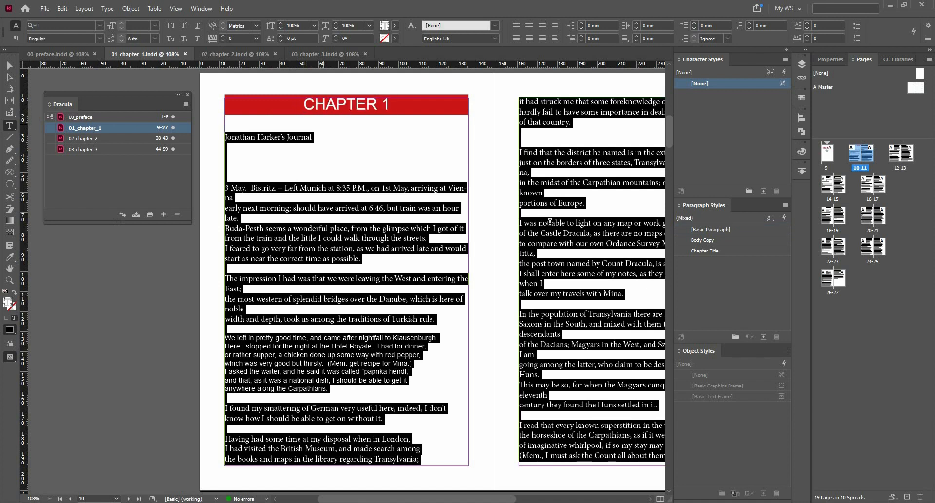
pyautogui.click(704, 241)
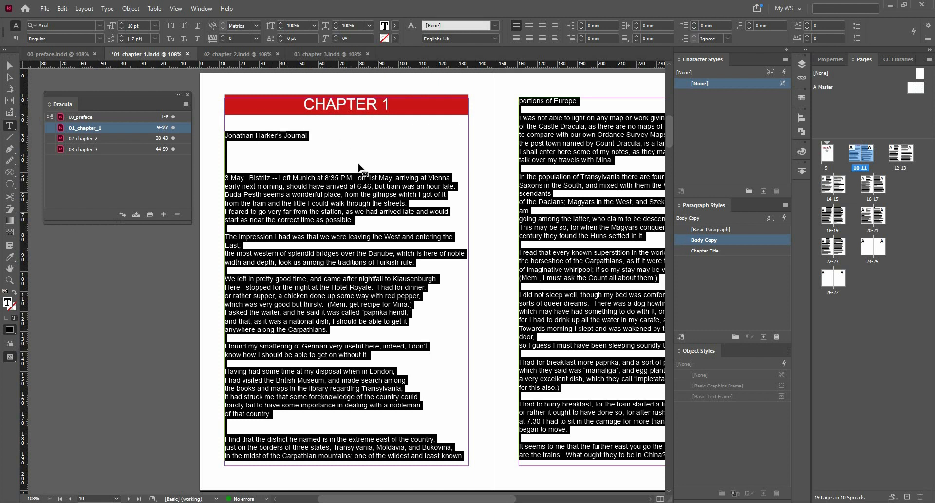
pyautogui.press('Escape')
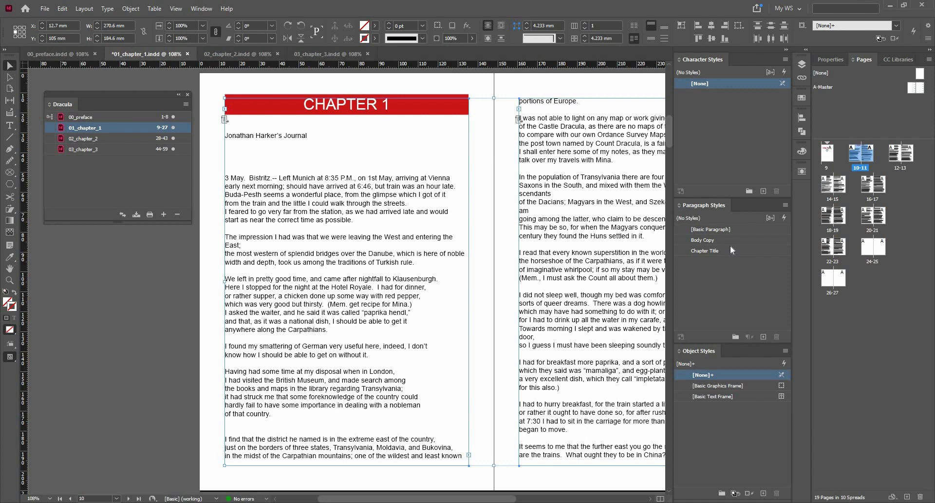
# - Delete the empty pages 24 to 27 from the end of 01_chapter_1
pyautogui.click(866, 249)
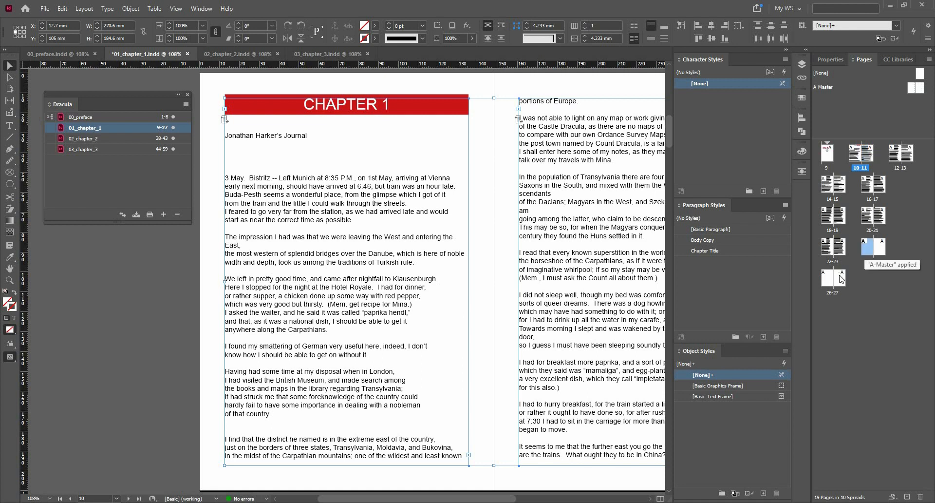
pyautogui.keyDown('shift'); pyautogui.click(840, 278); pyautogui.keyUp('shift')
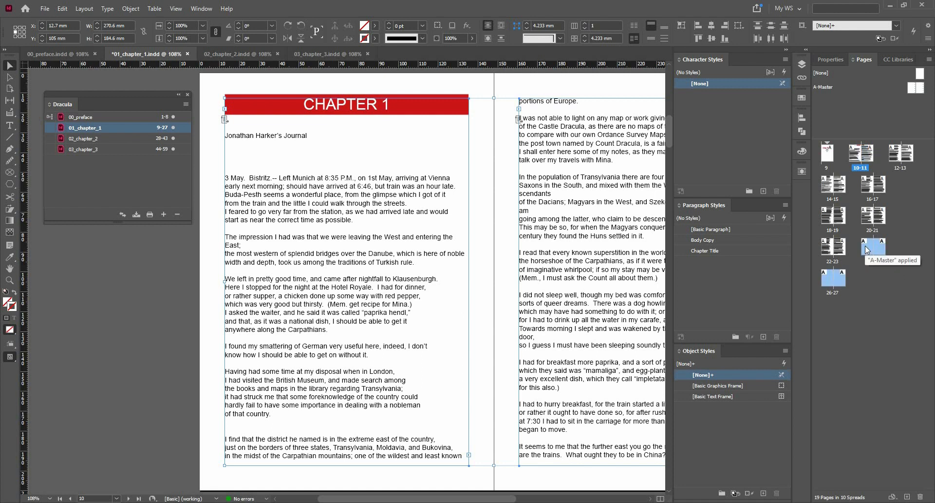
pyautogui.rightClick(865, 246)
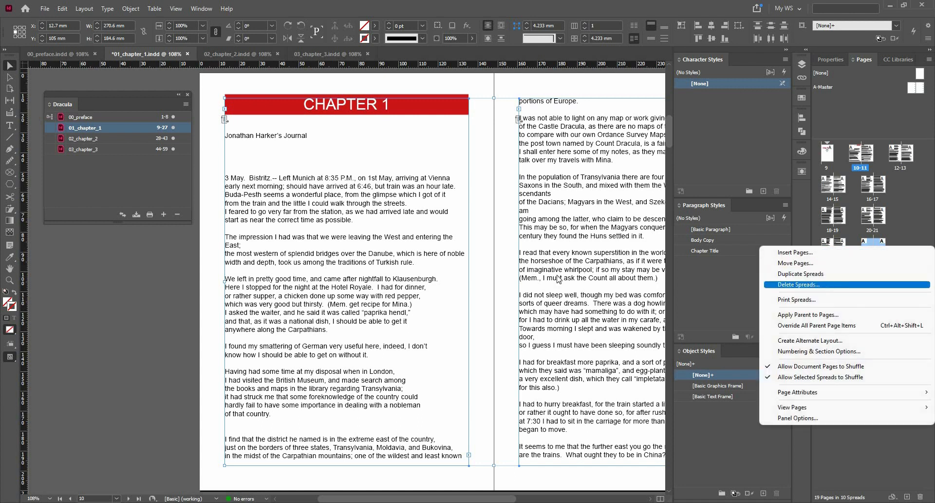
pyautogui.press('Return')
pyautogui.click(509, 271)
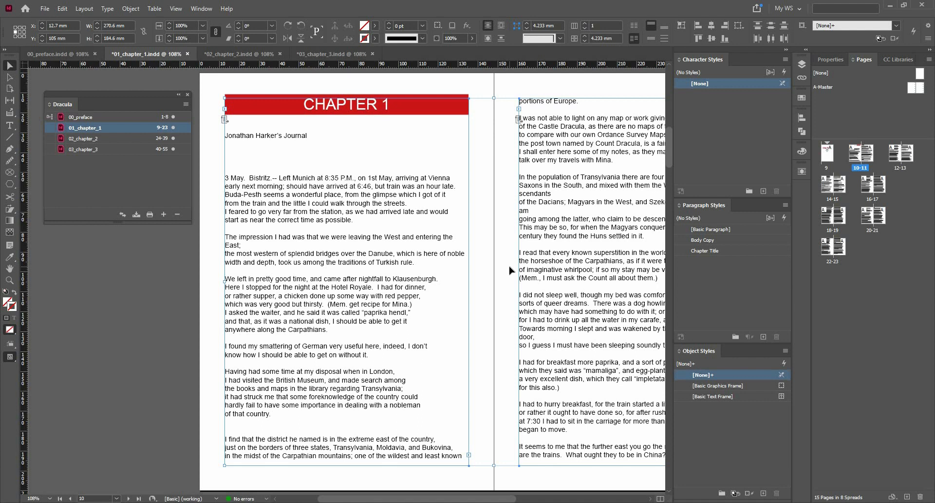
# - Make 01_chapter_1 the style source of the Dracula book and synchronize 02_chapter_2 and 03_chapter_3 with it
pyautogui.click(116, 138)
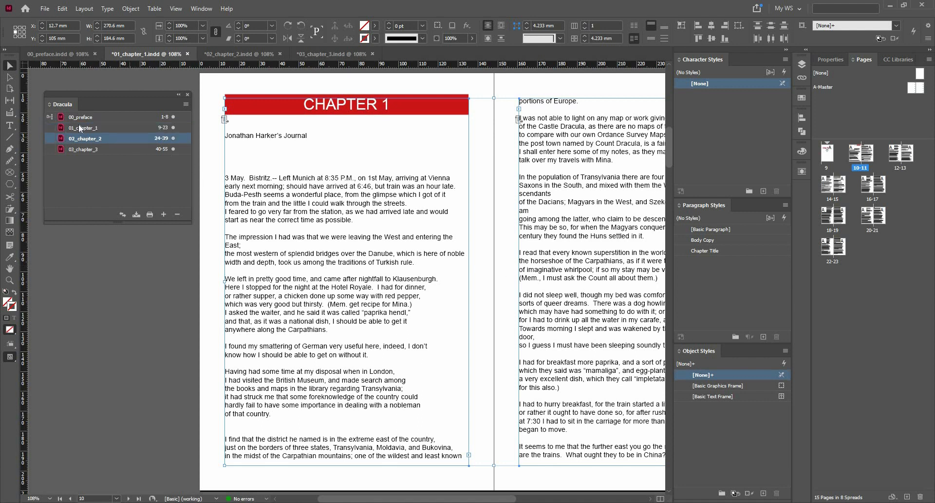
pyautogui.click(48, 127)
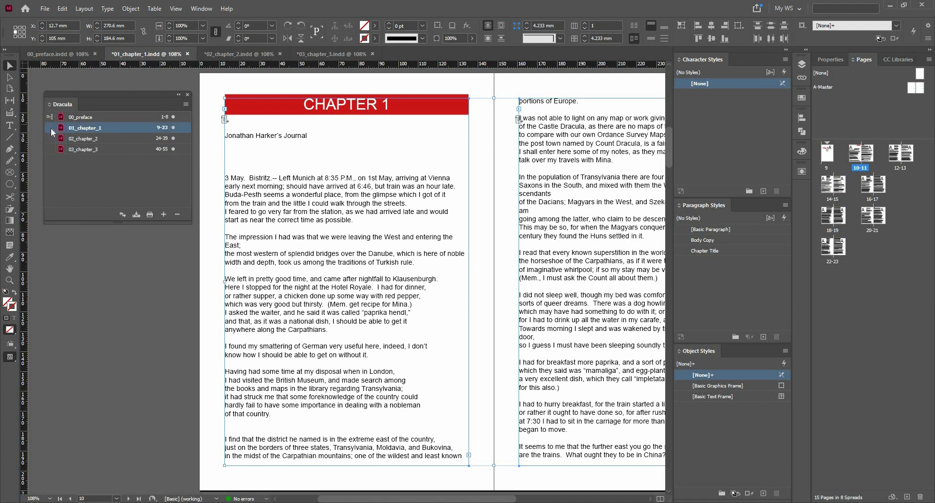
pyautogui.click(101, 140)
pyautogui.keyDown('shift'); pyautogui.click(102, 150); pyautogui.keyUp('shift')
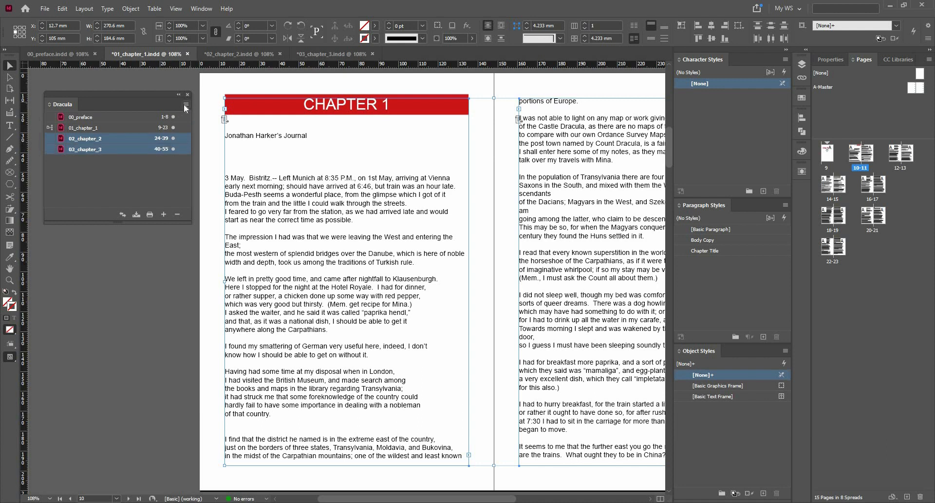
pyautogui.click(184, 105)
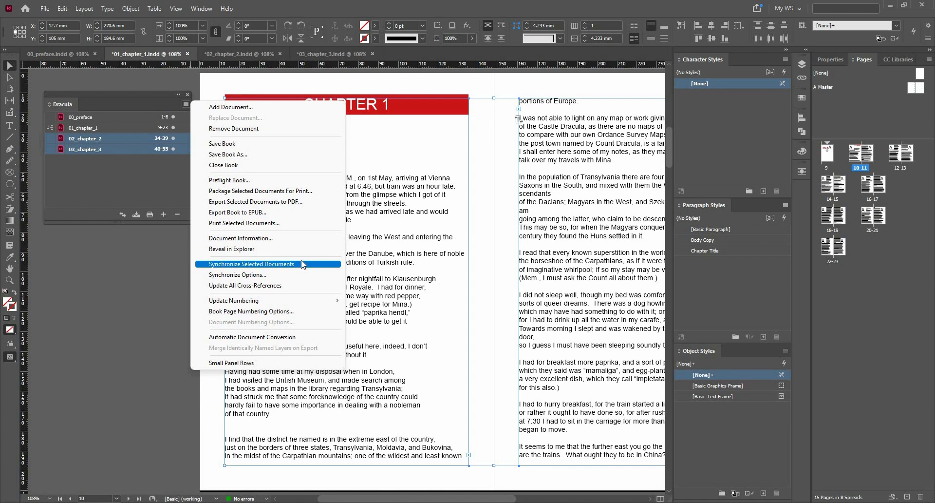
pyautogui.click(302, 264)
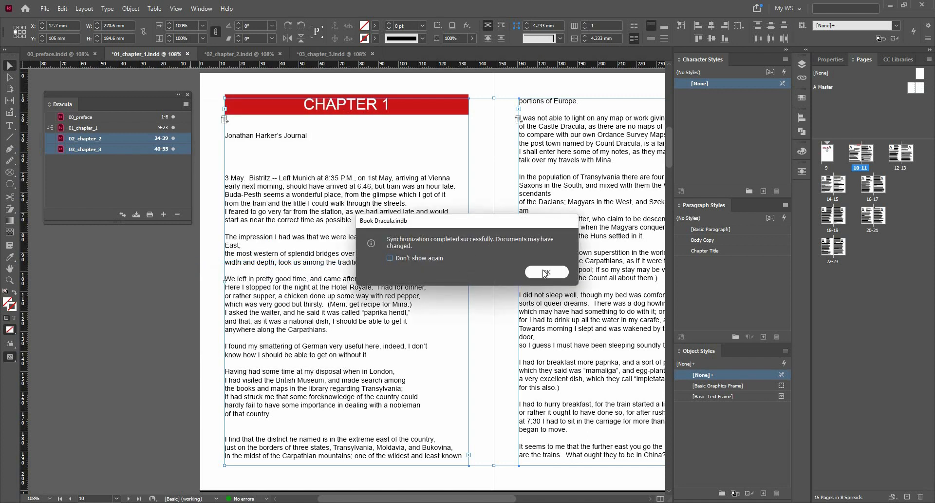
pyautogui.click(547, 272)
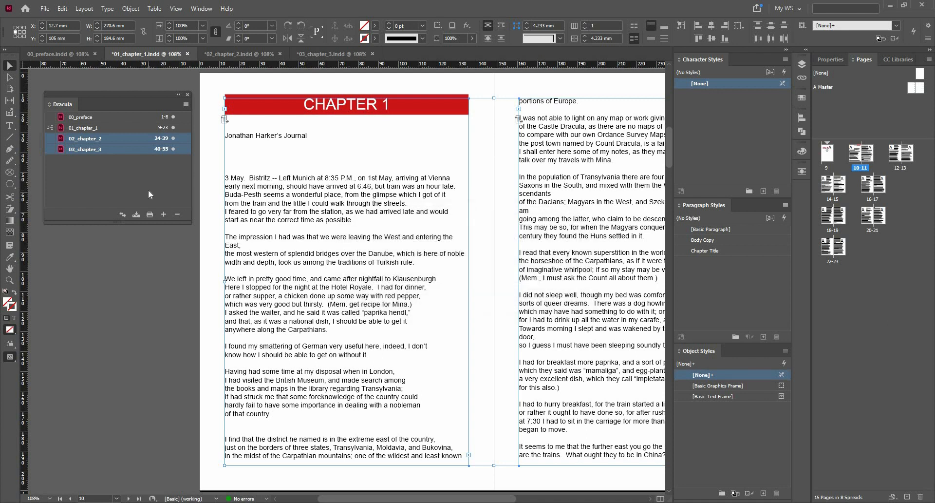
# - Deselect the book documents and compare the paragraph styles in 02_chapter_2 and 03_chapter_3 with those in 01_chapter_1
pyautogui.click(148, 189)
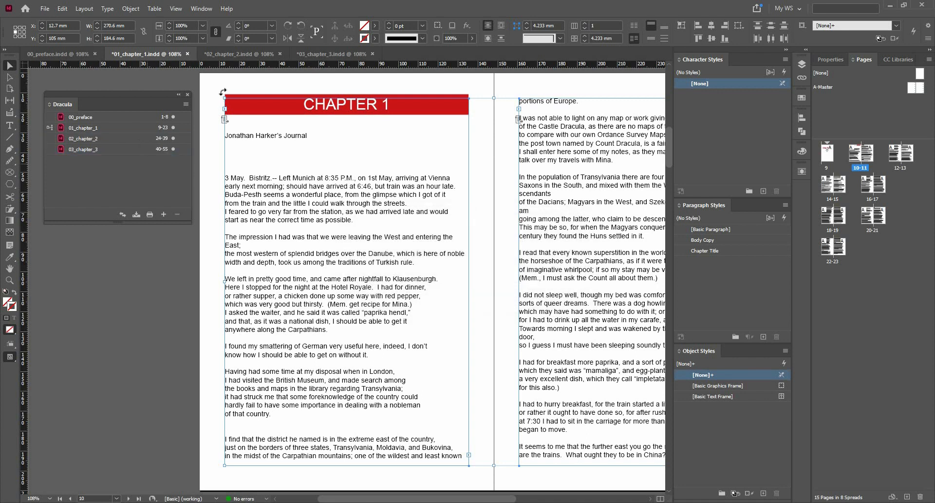
pyautogui.click(226, 55)
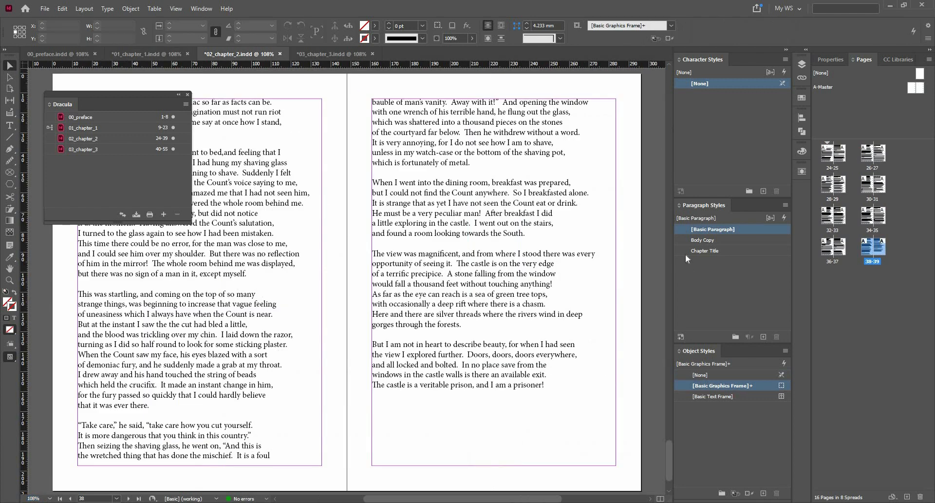
pyautogui.click(337, 53)
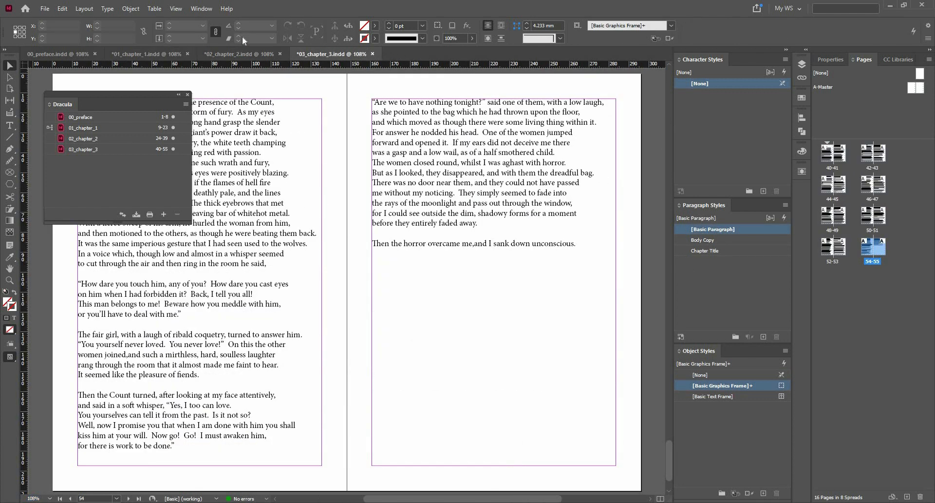
pyautogui.click(153, 52)
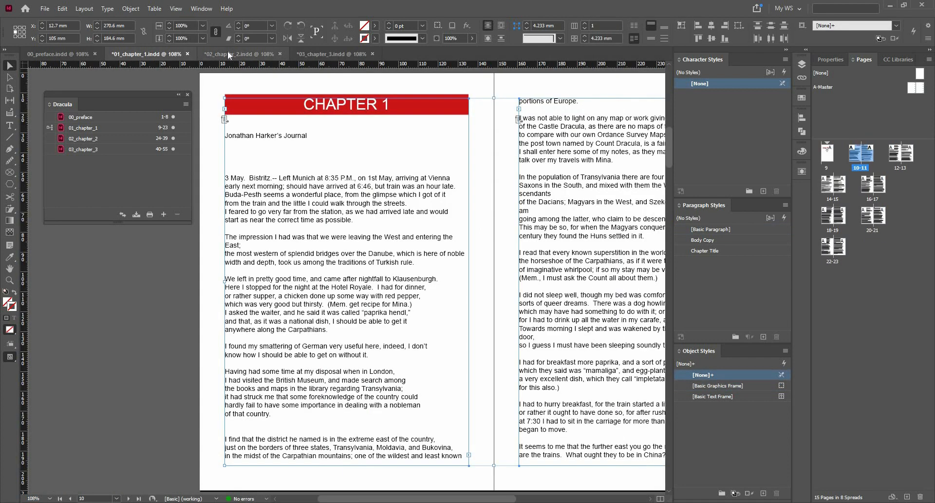
pyautogui.click(229, 54)
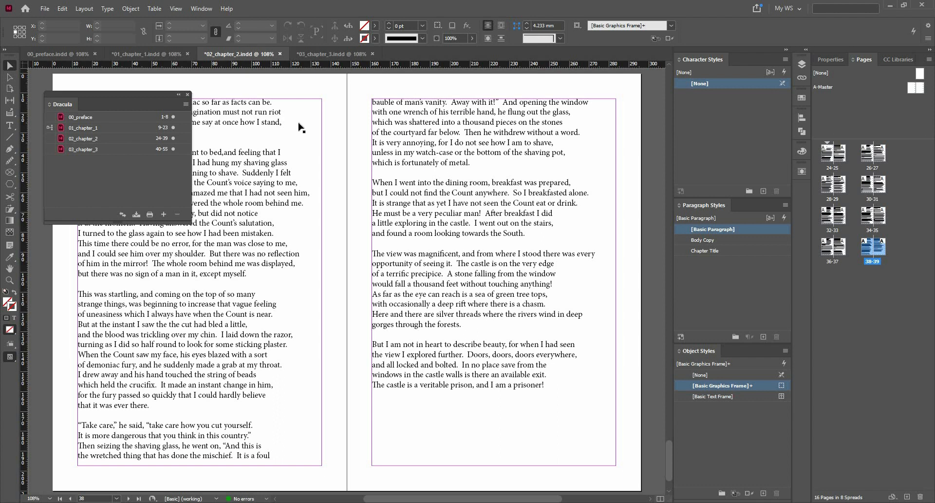
# - Open 00_preface and synchronize it with the Dracula book's style source
pyautogui.click(70, 52)
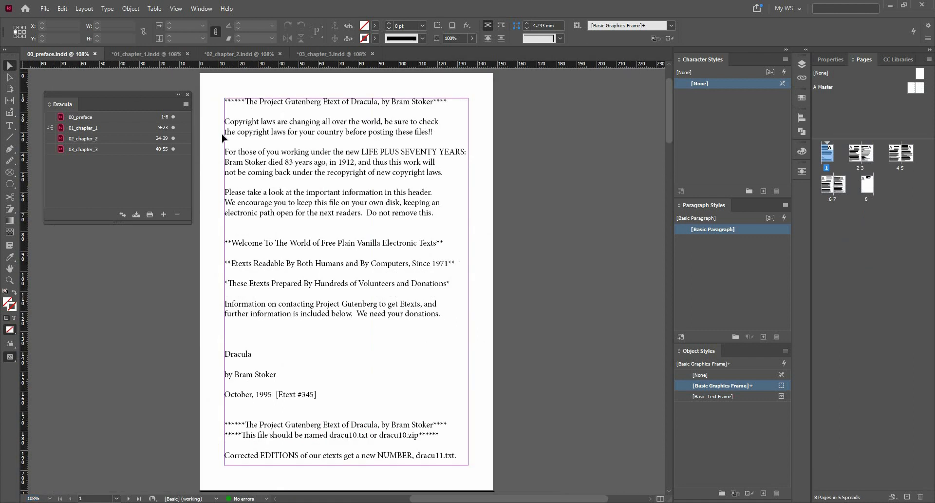
pyautogui.click(159, 115)
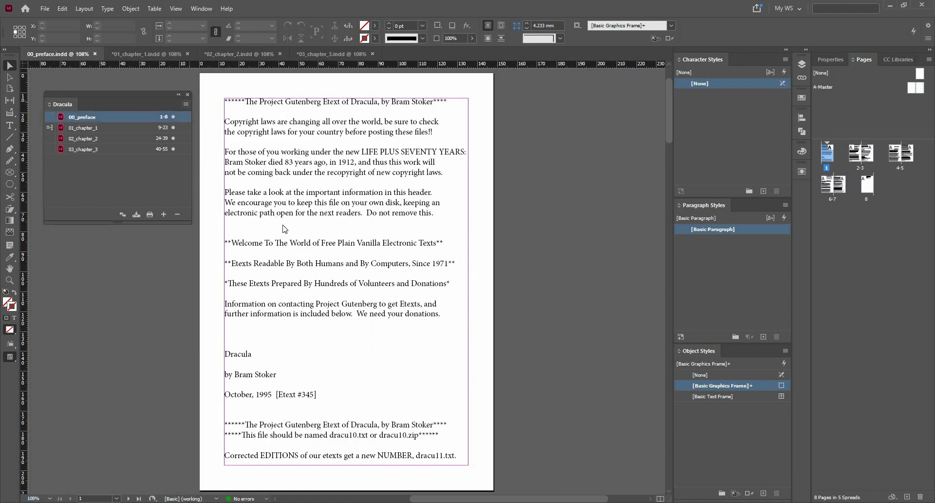
pyautogui.click(186, 104)
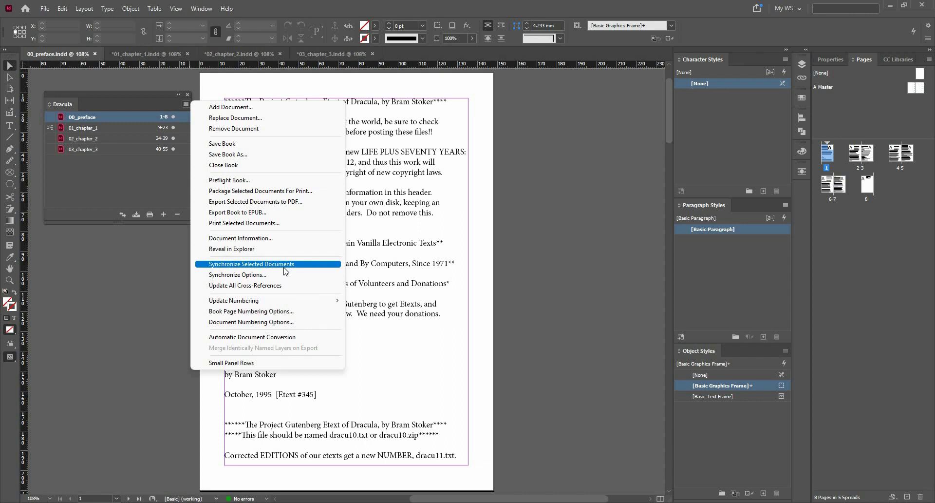
pyautogui.click(282, 267)
pyautogui.click(541, 272)
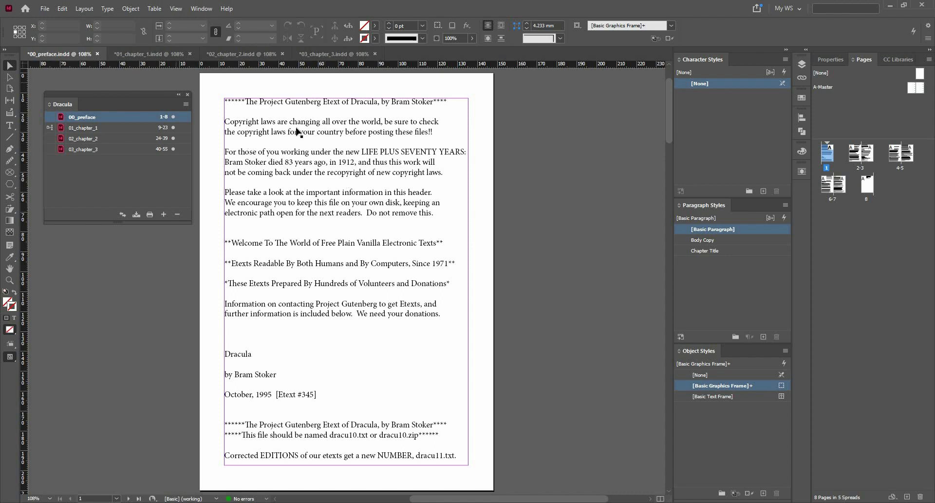
# - Try to apply the Body Copy paragraph style to the selected text frame on page 1 of 00_preface
pyautogui.hotkey('ctrl', 'a')
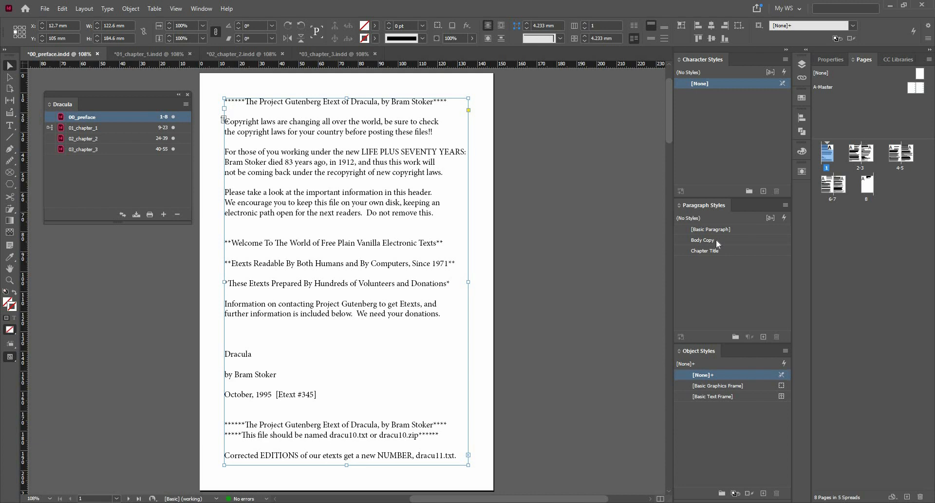
pyautogui.click(717, 240)
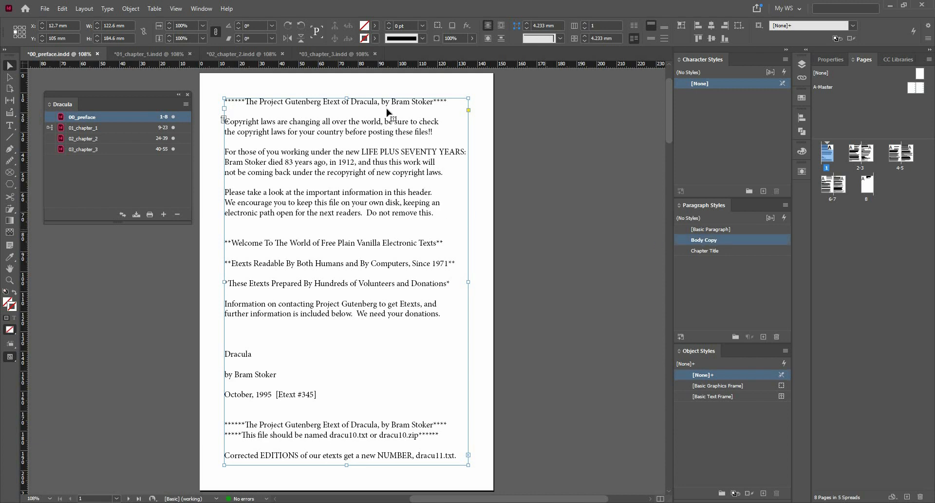
pyautogui.hotkey('ctrl', 'shift', 'a')
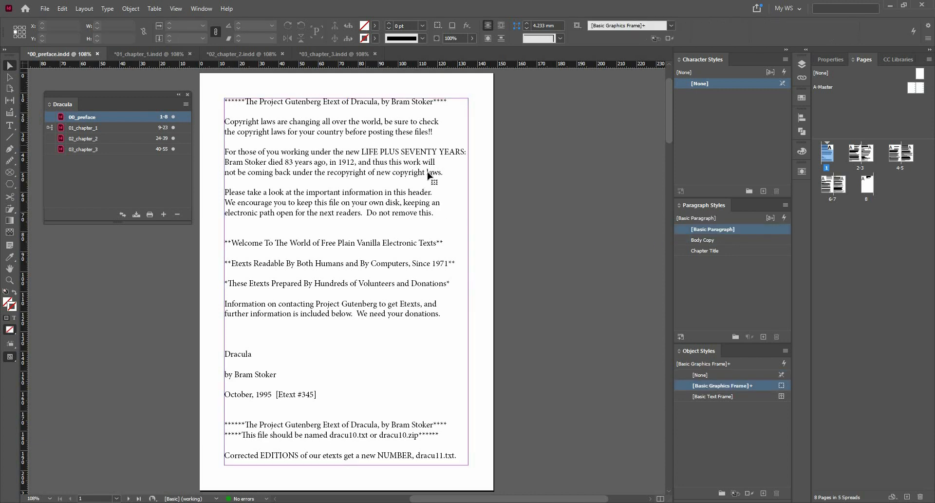
# - Apply the Body Copy paragraph style to all text of 00_preface and leave text editing
pyautogui.click(425, 172)
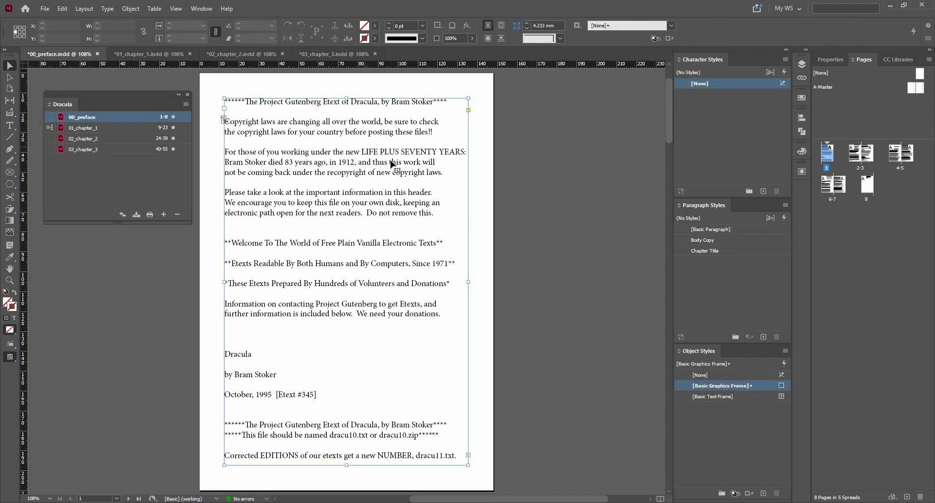
pyautogui.doubleClick(364, 139)
pyautogui.hotkey('ctrl', 'a')
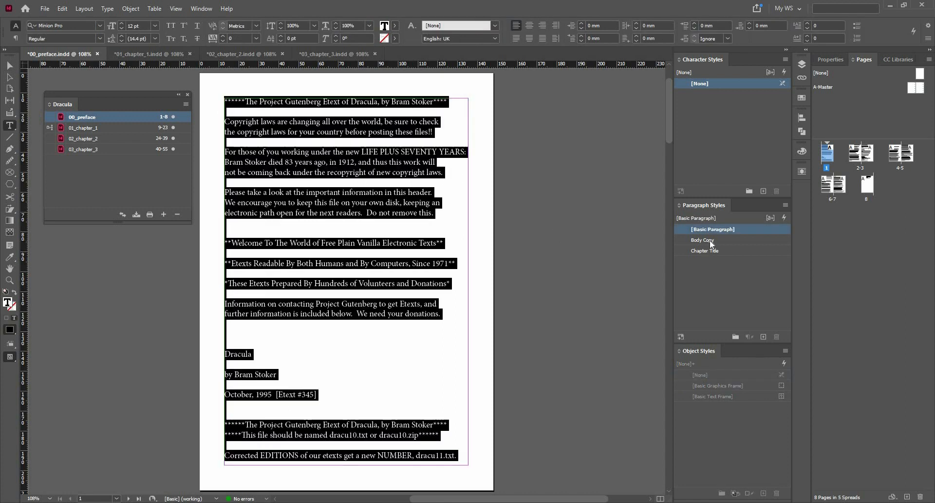
pyautogui.click(710, 242)
pyautogui.click(11, 67)
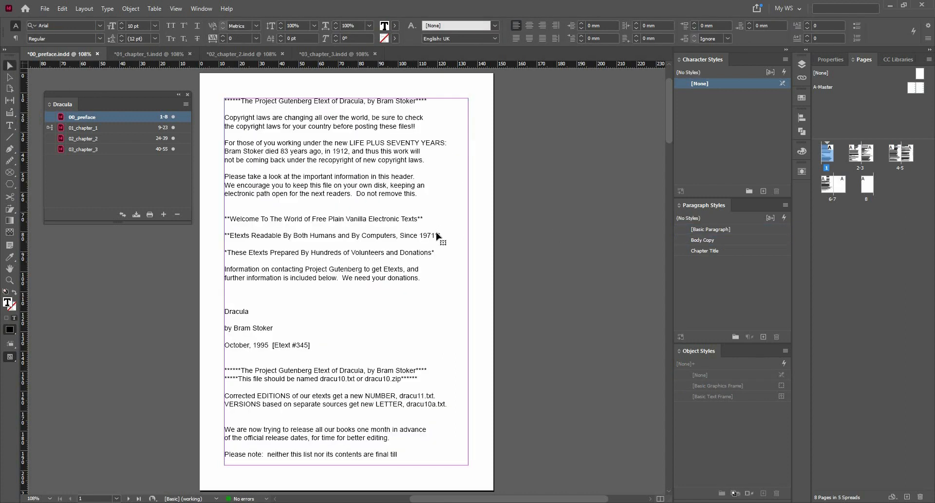
pyautogui.click(437, 236)
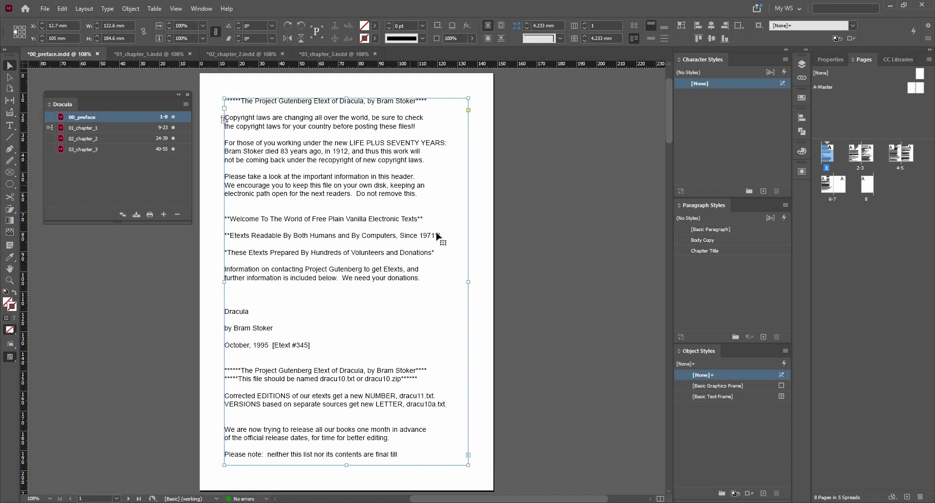
# - Delete the empty pages 7 and 8 from 00_preface
pyautogui.click(845, 188)
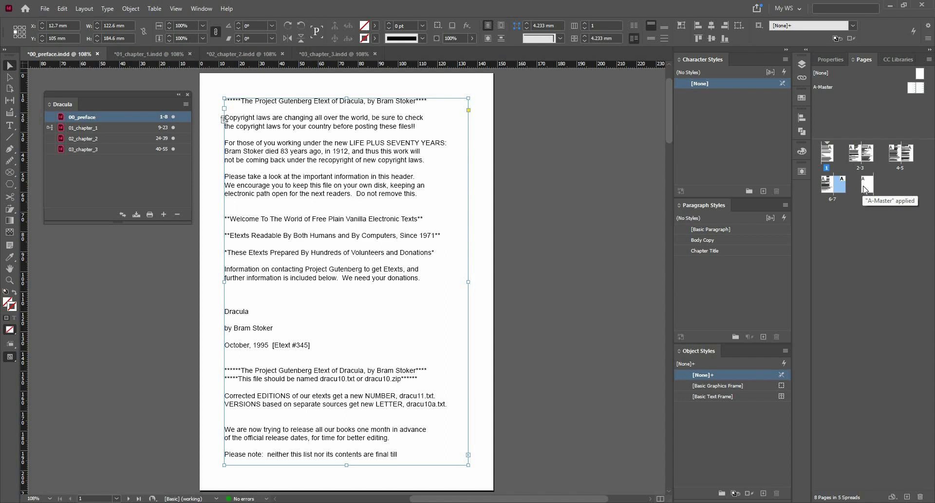
pyautogui.rightClick(862, 188)
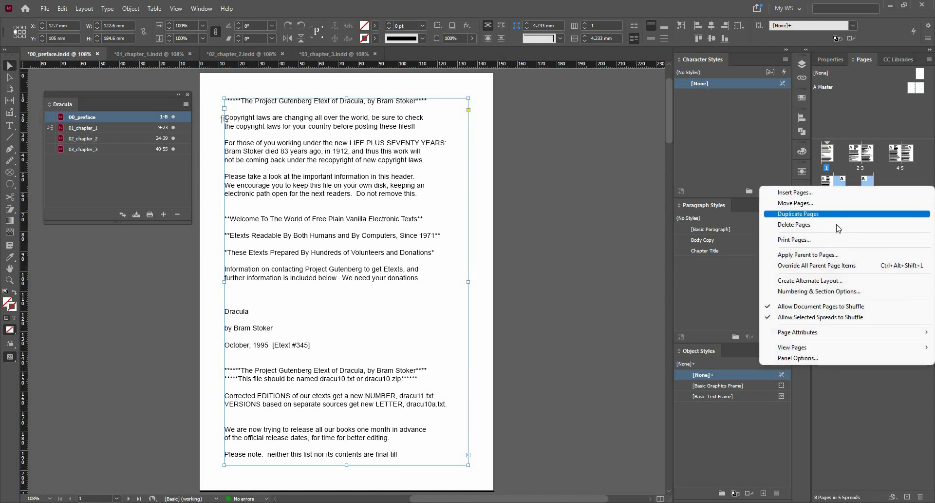
pyautogui.click(782, 225)
pyautogui.click(490, 269)
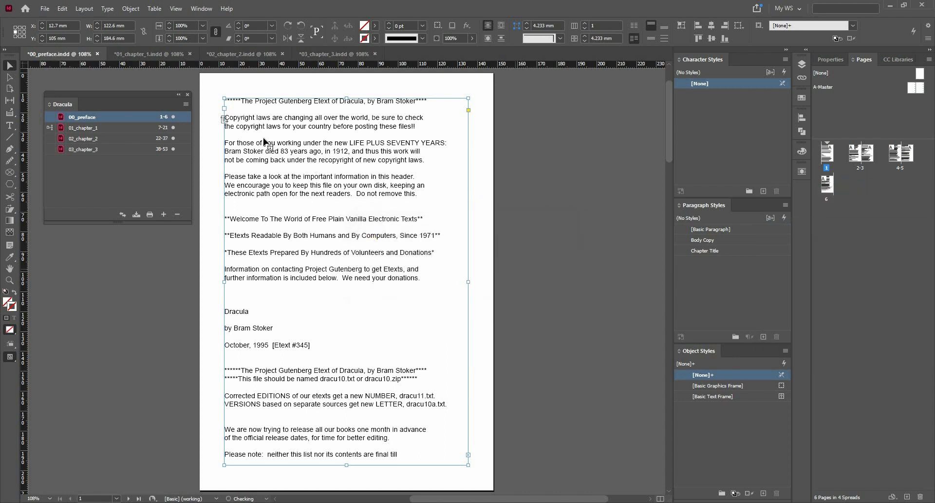
# - Apply the Body Copy paragraph style to all text of 02_chapter_2
pyautogui.click(220, 57)
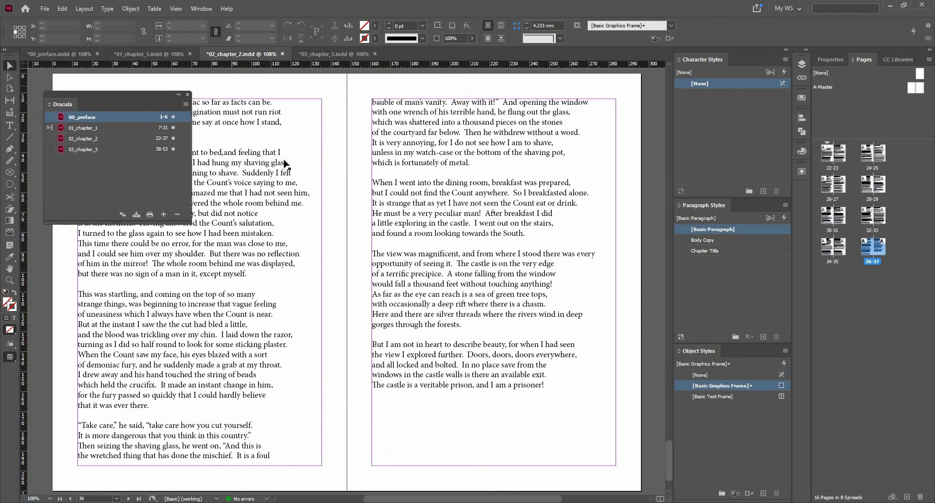
pyautogui.doubleClick(280, 165)
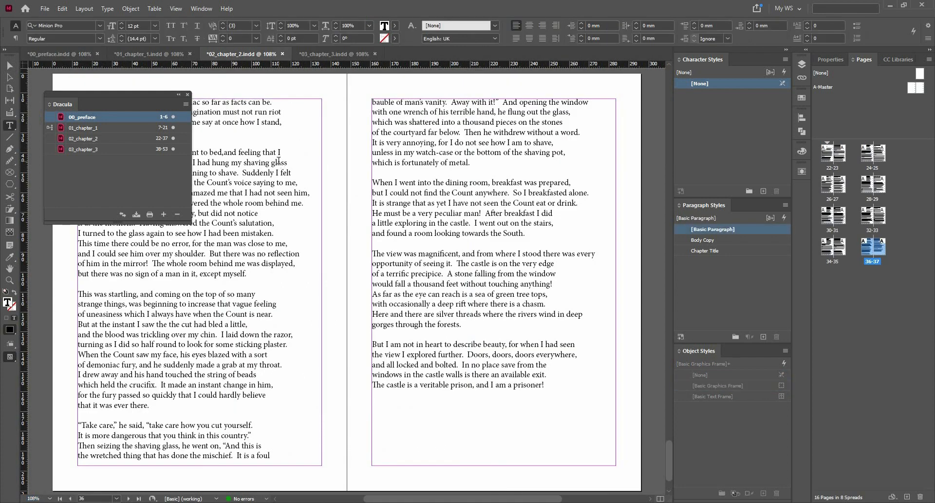
pyautogui.hotkey('ctrl', 'a')
pyautogui.click(711, 239)
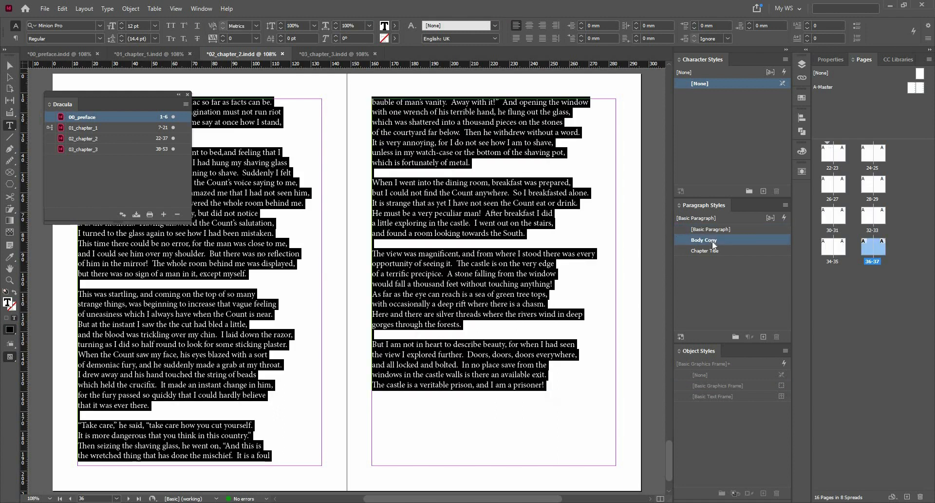
# - Go to the first spread of 02_chapter_2 and move the Dracula book panel off the CHAPTER 2 heading
pyautogui.doubleClick(830, 157)
pyautogui.click(341, 151)
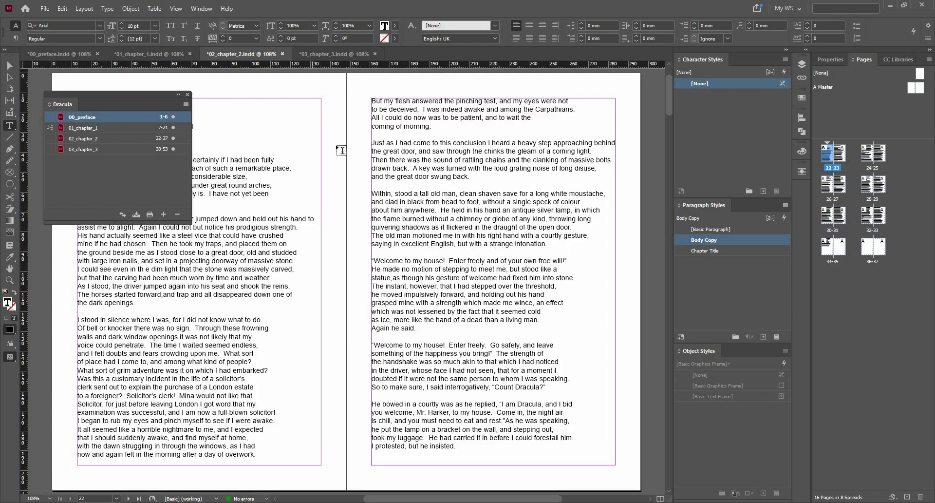
pyautogui.scroll(-2, 416, 187)
pyautogui.scroll(4, 157, 345)
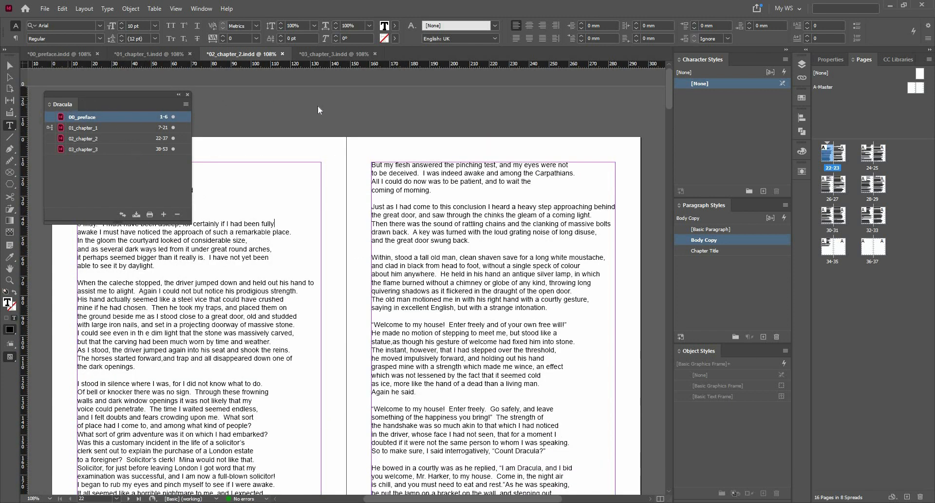
pyautogui.moveTo(68, 104); pyautogui.dragTo(367, 112)
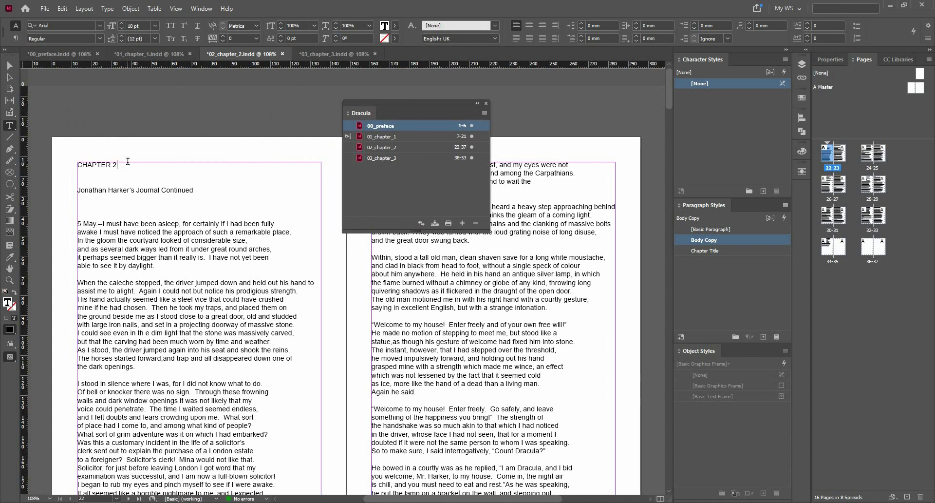
# - Apply the Chapter Title paragraph style to the CHAPTER 2 heading and delete the empty pages 35 to 37 from 02_chapter_2
pyautogui.click(714, 250)
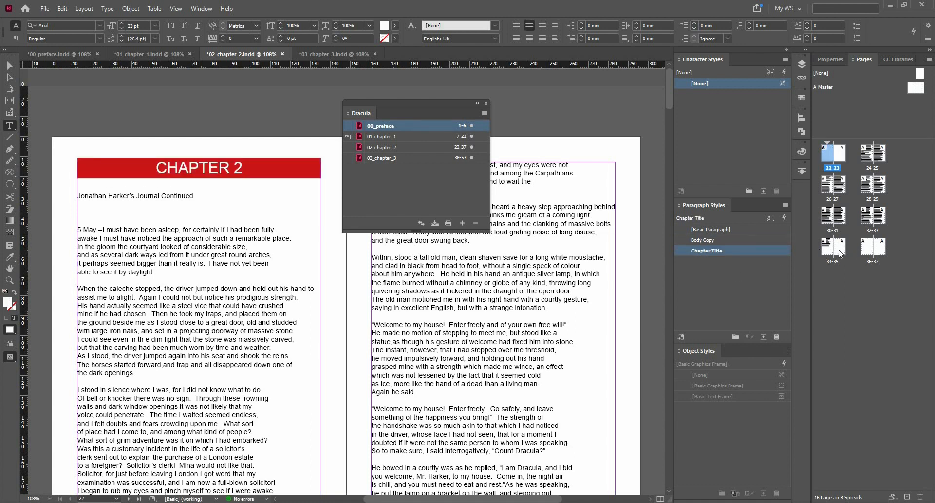
pyautogui.click(872, 254)
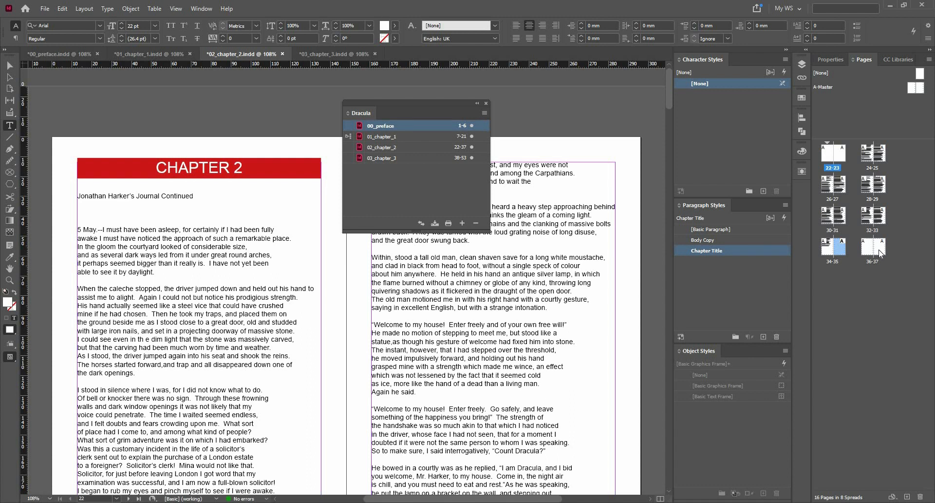
pyautogui.rightClick(869, 264)
pyautogui.click(824, 288)
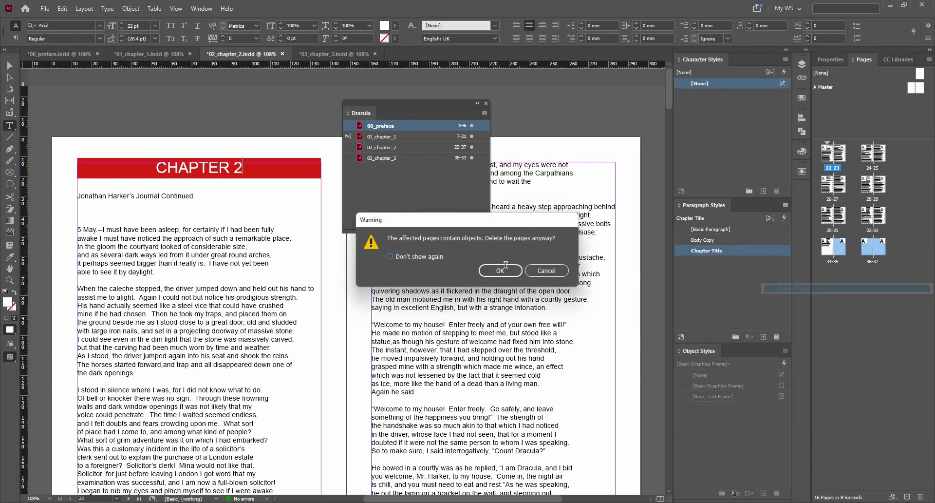
pyautogui.press('Return')
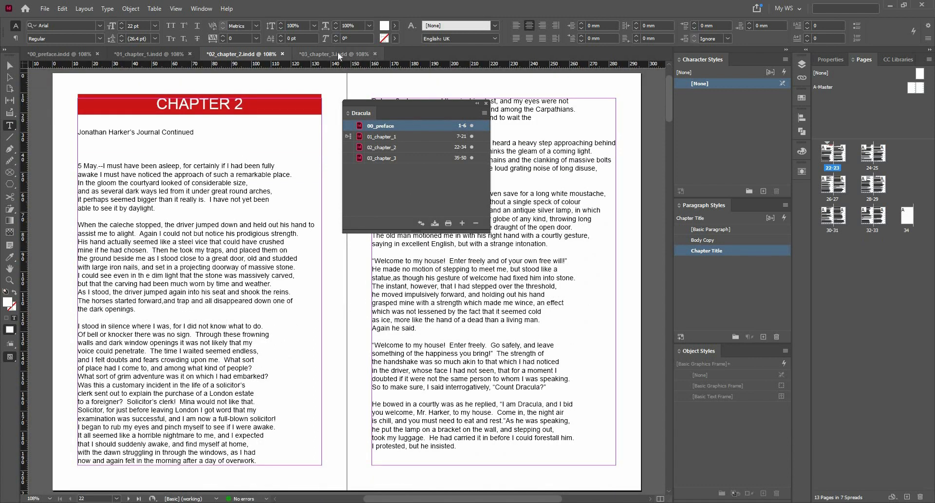
# - In 03_chapter_3, apply the Body Copy paragraph style to all text and Chapter Title to the CHAPTER 3 heading
pyautogui.click(338, 52)
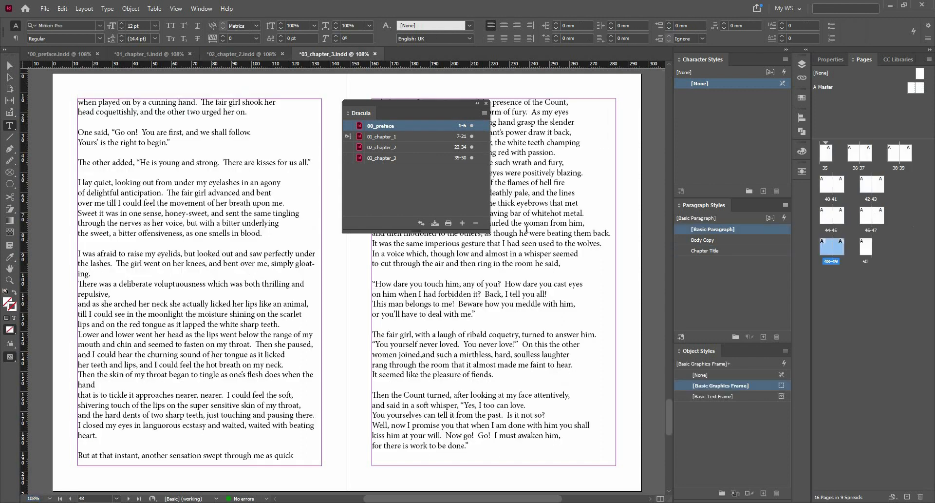
pyautogui.click(531, 271)
pyautogui.hotkey('ctrl', 'a')
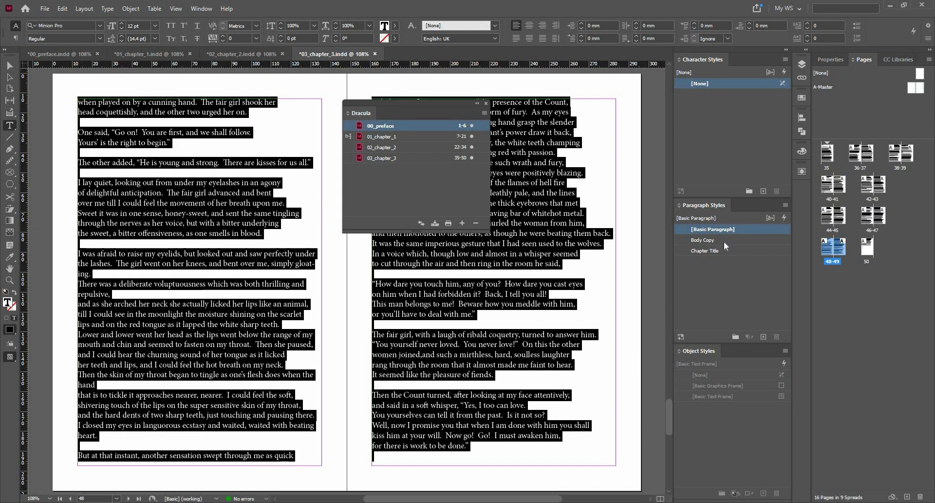
pyautogui.click(724, 241)
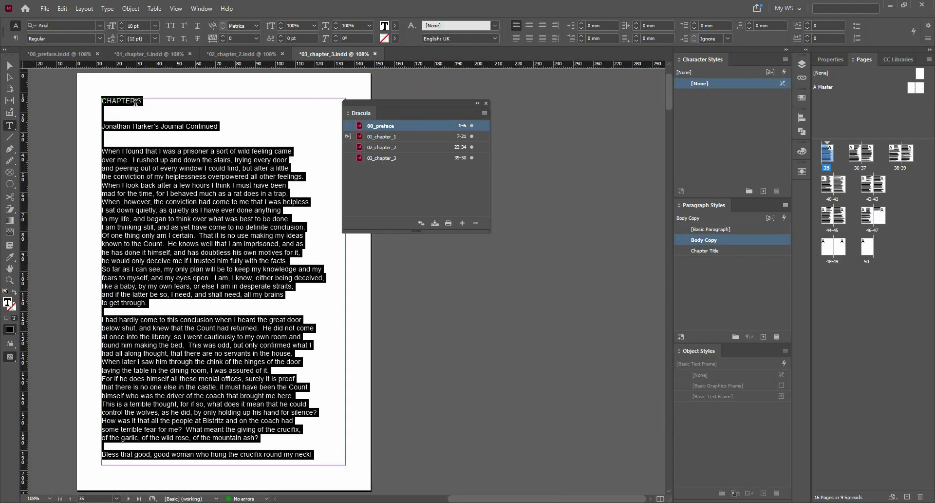
pyautogui.click(142, 101)
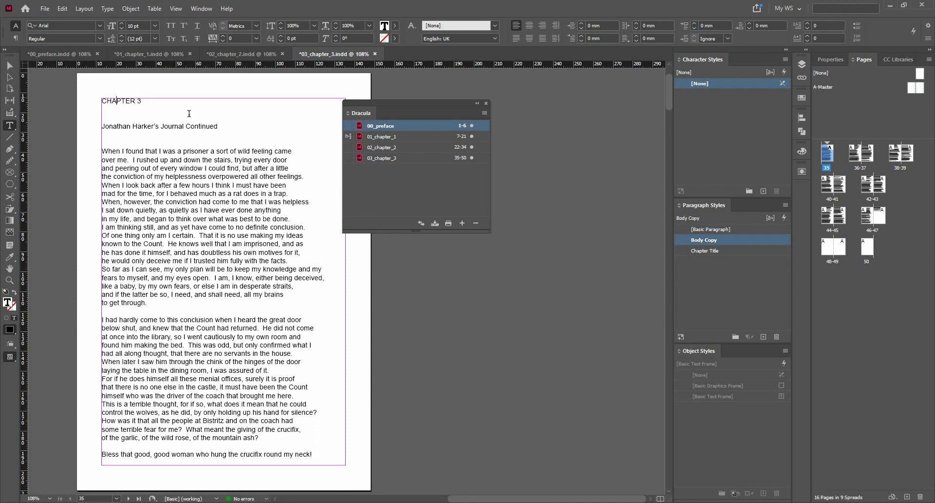
pyautogui.click(738, 250)
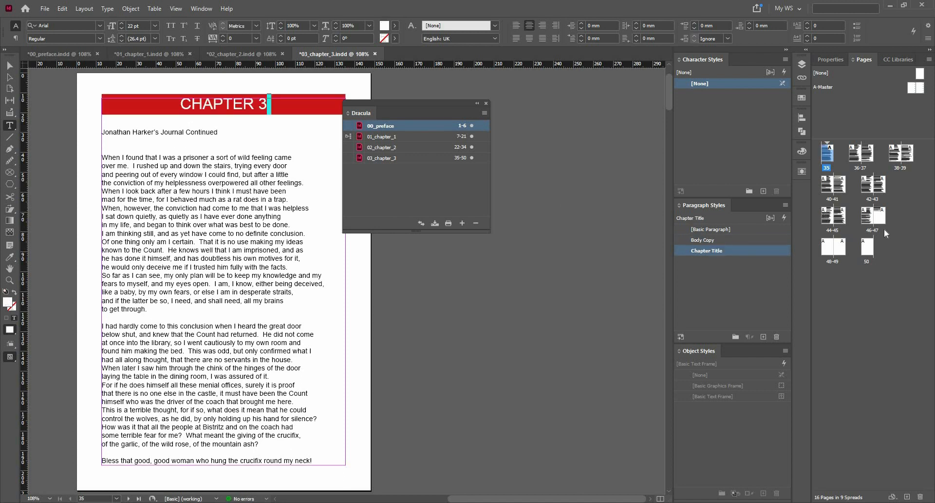
# - Delete the empty pages 48 to 50 from 03_chapter_3 and move the Dracula book panel off the page
pyautogui.click(828, 246)
pyautogui.keyDown('shift'); pyautogui.click(866, 248); pyautogui.keyUp('shift')
pyautogui.rightClick(866, 251)
pyautogui.click(828, 289)
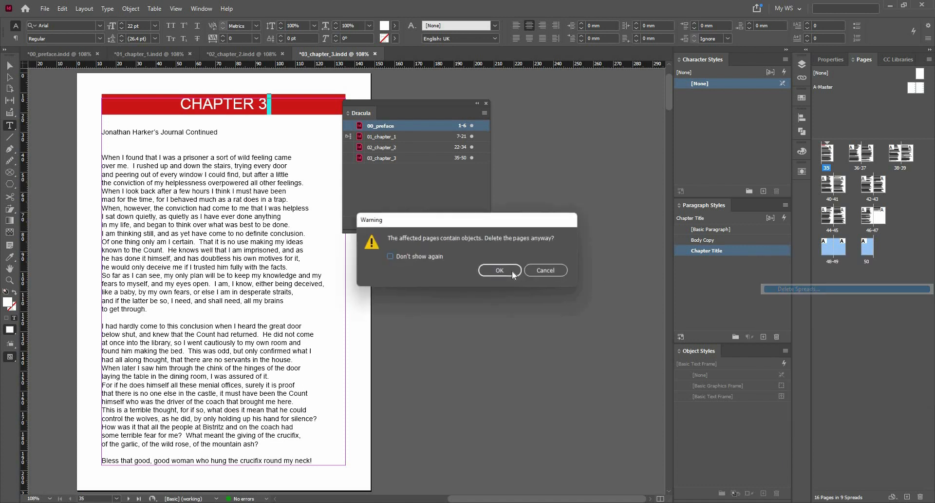
pyautogui.click(513, 272)
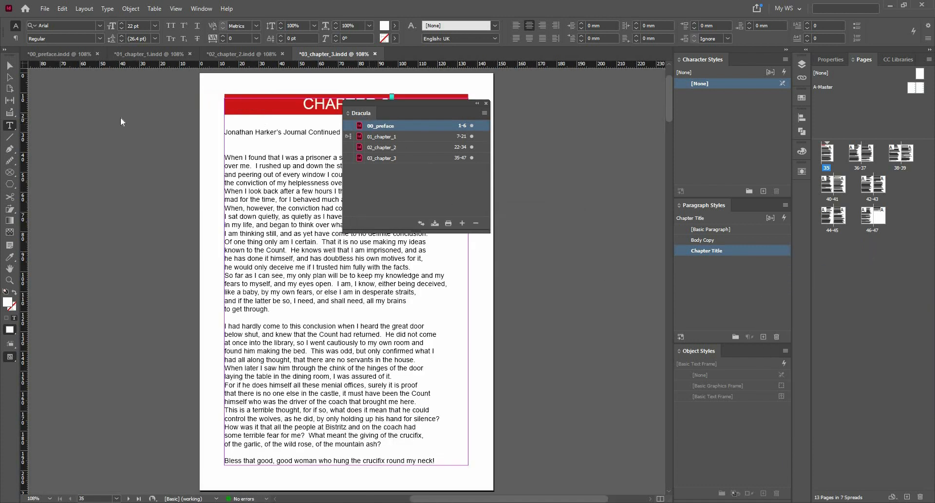
pyautogui.moveTo(121, 121); pyautogui.dragTo(57, 97)
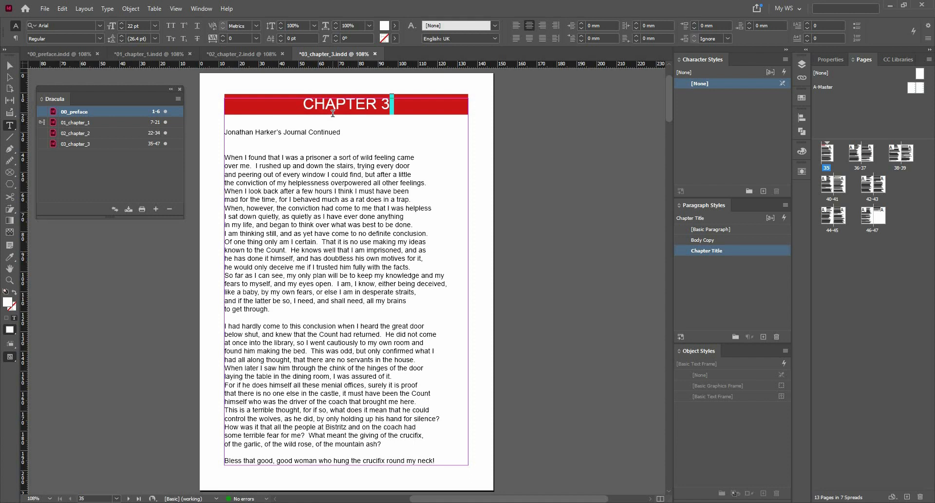
# - Set the CHAPTER 1 heading in 01_chapter_1 to the Bold font style and leave text editing
pyautogui.click(165, 56)
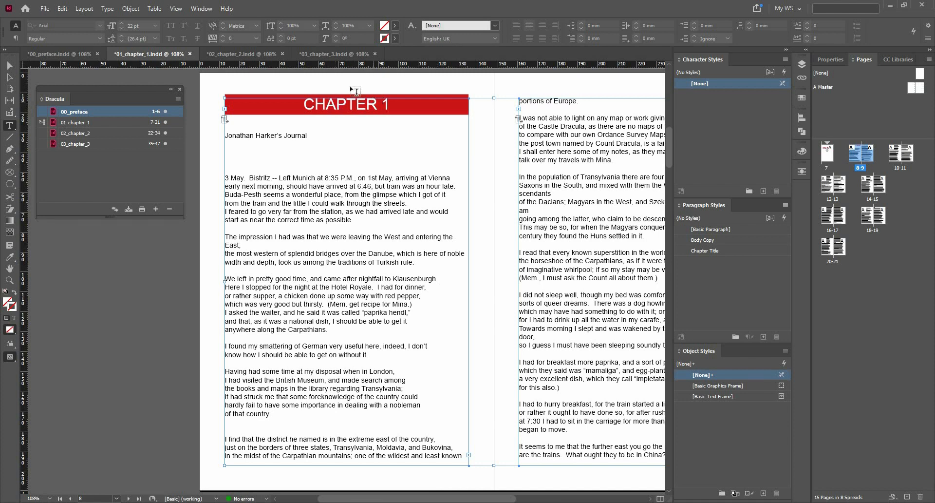
pyautogui.hotkey('ctrl', 'a')
pyautogui.click(100, 39)
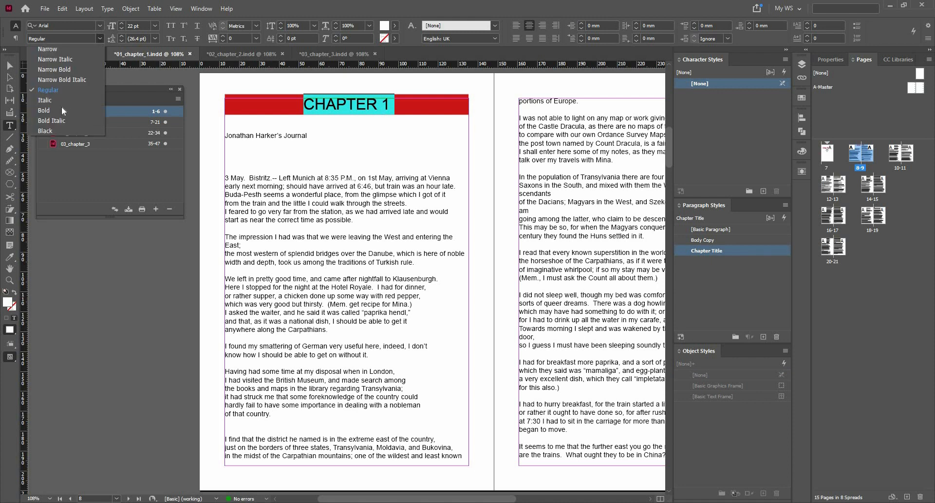
pyautogui.click(62, 110)
pyautogui.press('Escape')
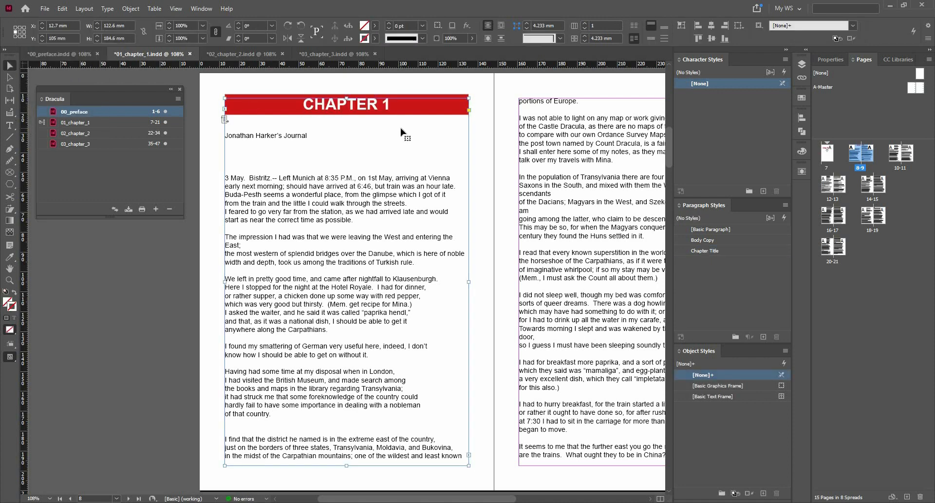
# - Reduce the font size of the CHAPTER 1 heading to 20 pt and leave text editing
pyautogui.doubleClick(339, 105)
pyautogui.hotkey('ctrl', 'a')
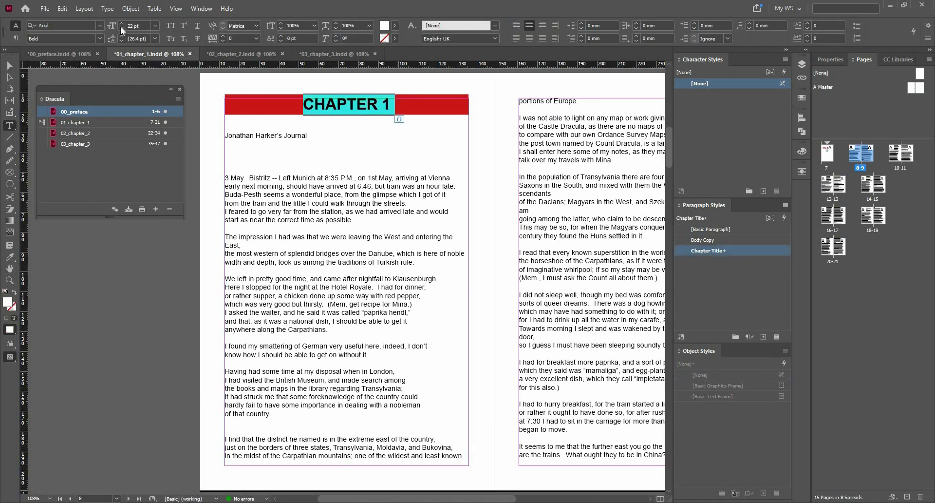
pyautogui.click(120, 28)
pyautogui.click(121, 28)
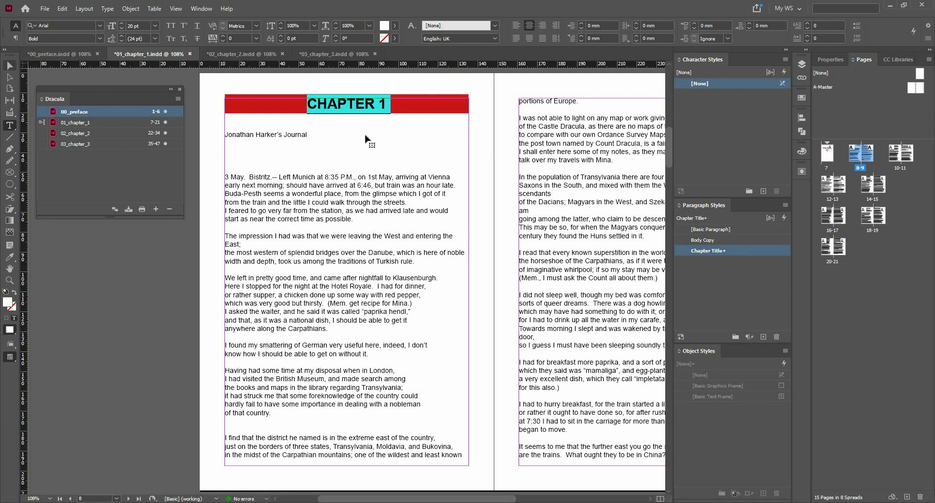
pyautogui.press('Escape')
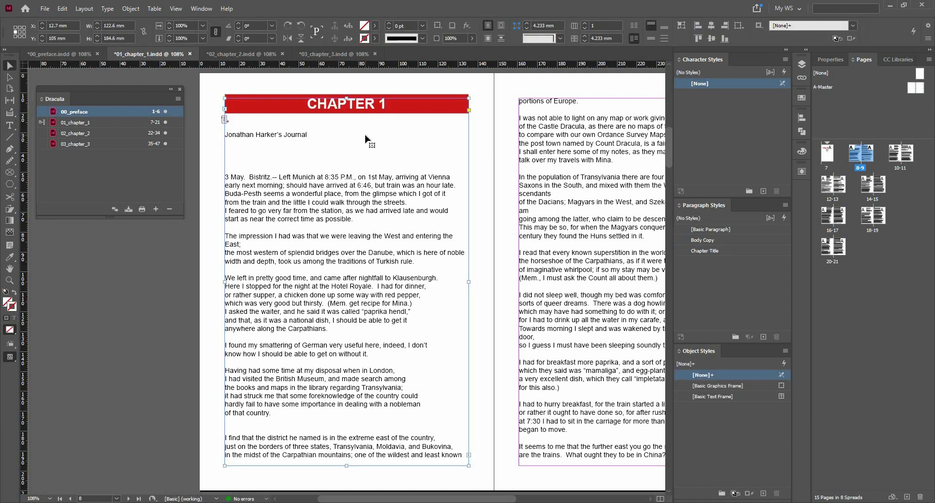
# - Redefine the Chapter Title paragraph style from the CHAPTER 1 heading's current formatting
pyautogui.doubleClick(384, 105)
pyautogui.click(752, 251)
pyautogui.rightClick(752, 251)
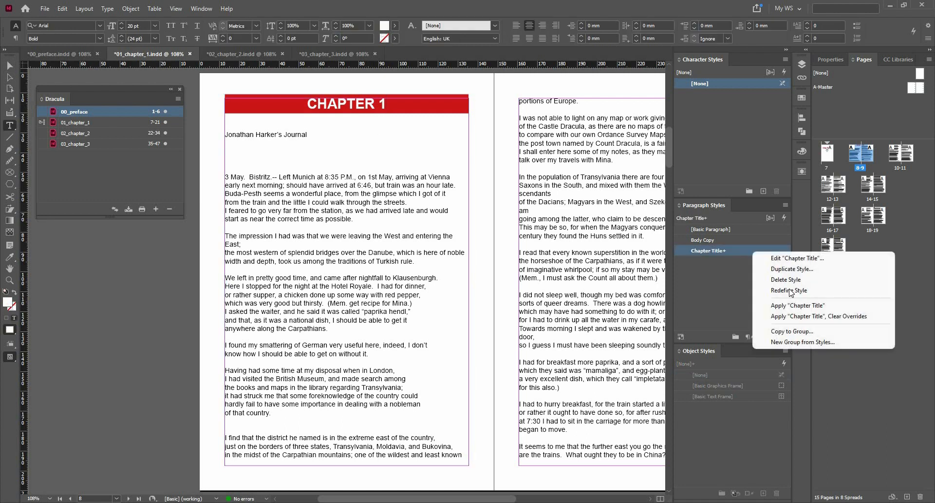
pyautogui.click(790, 292)
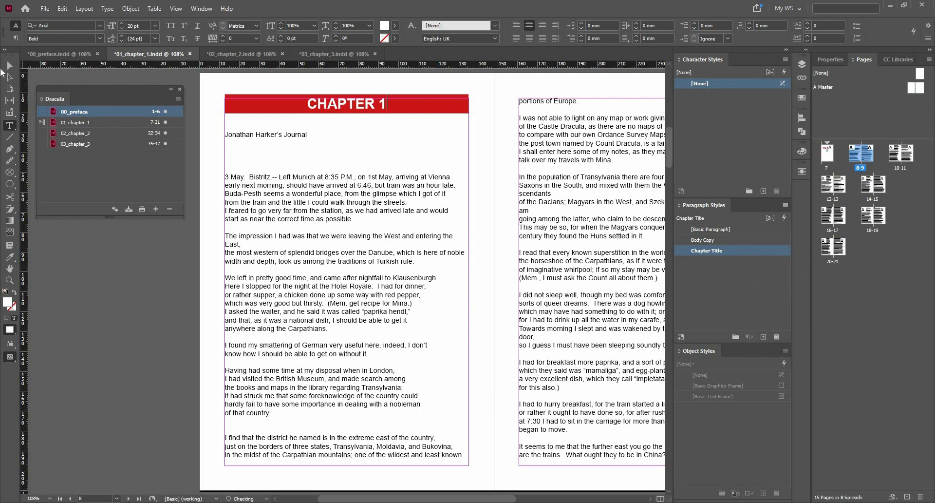
pyautogui.press('Escape')
pyautogui.press('Escape')
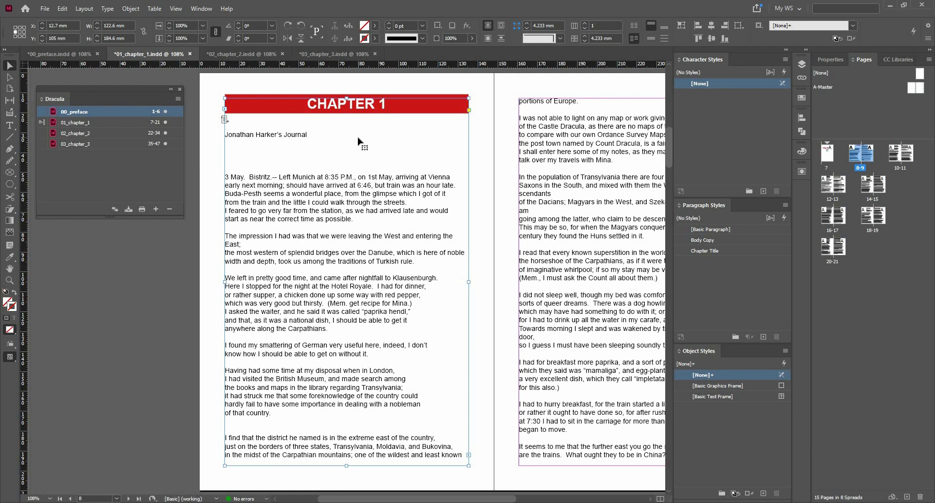
# - Synchronize 02_chapter_2 and 03_chapter_3 with the book's style source and check the CHAPTER 2 heading
pyautogui.click(266, 53)
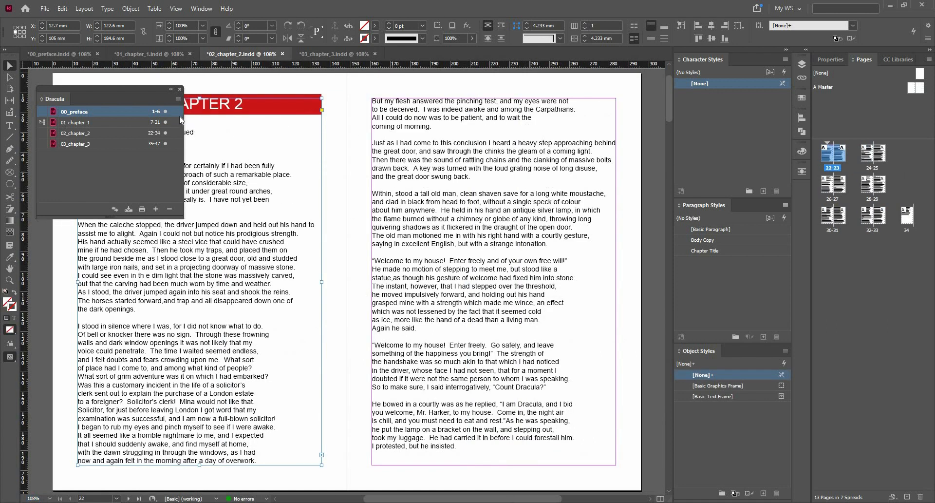
pyautogui.click(177, 99)
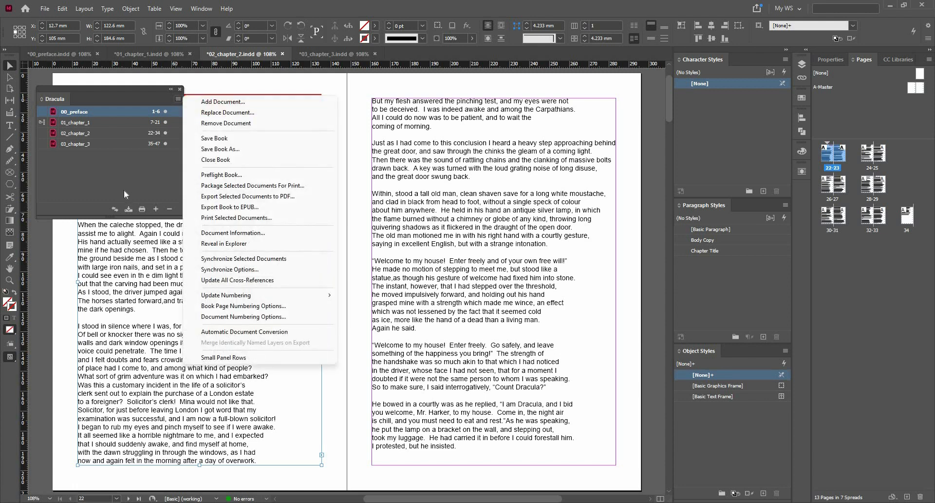
pyautogui.click(96, 130)
pyautogui.click(92, 134)
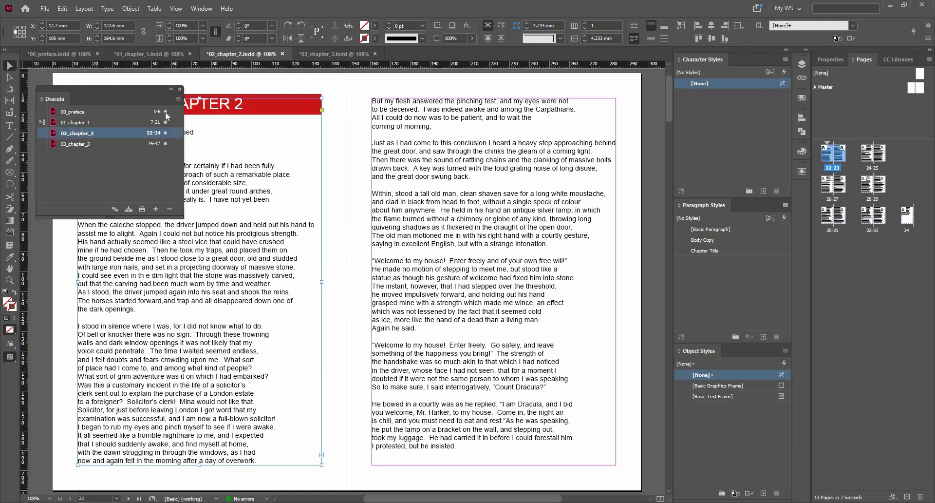
pyautogui.keyDown('shift'); pyautogui.click(93, 144); pyautogui.keyUp('shift')
pyautogui.click(177, 99)
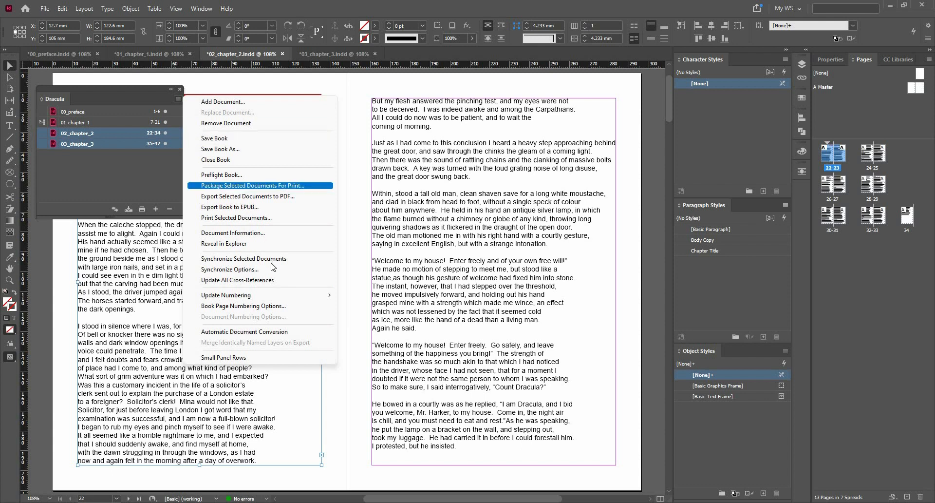
pyautogui.click(249, 259)
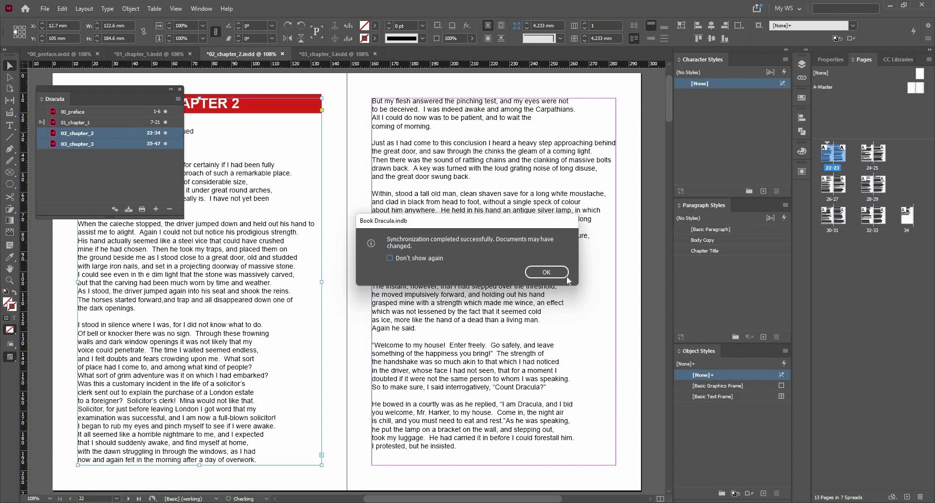
pyautogui.click(540, 270)
pyautogui.moveTo(275, 185); pyautogui.dragTo(391, 204)
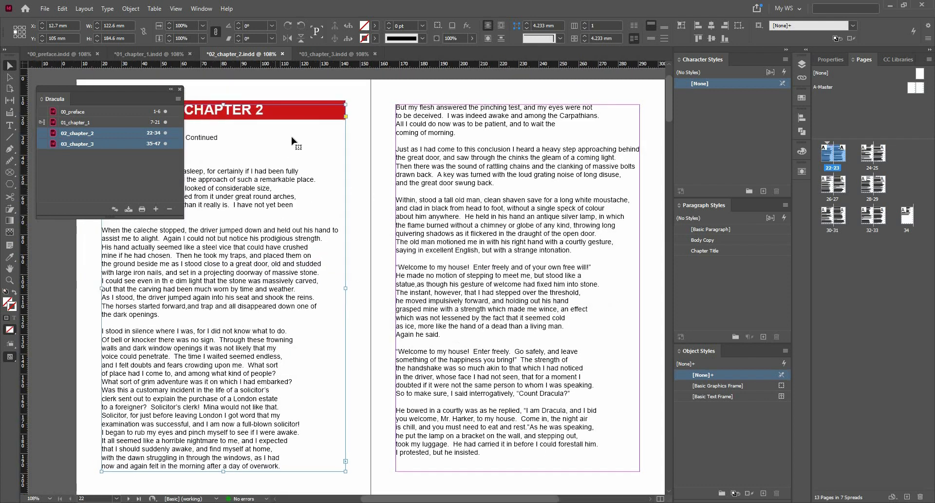
# - Show the hidden characters in 03_chapter_3 and open Find/Change for a text search
pyautogui.click(322, 54)
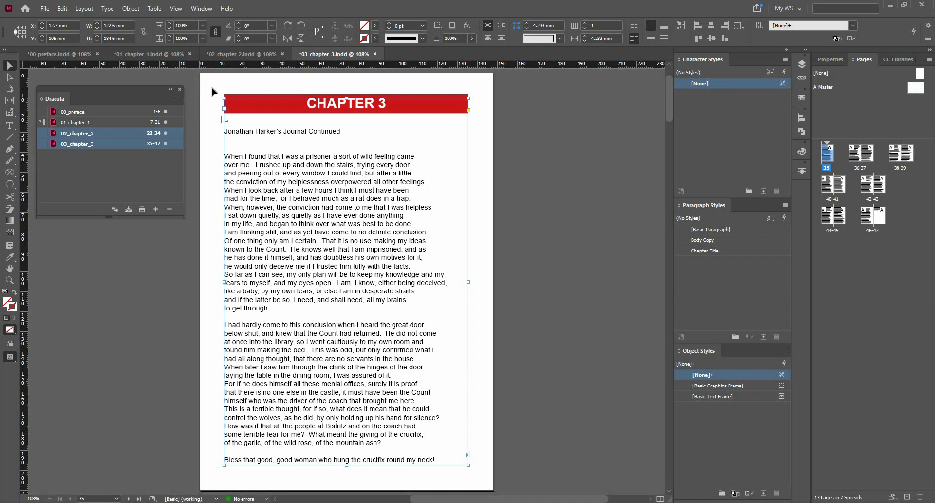
pyautogui.hotkey('ctrl', 'alt', 'i')
pyautogui.hotkey('ctrl', 'f')
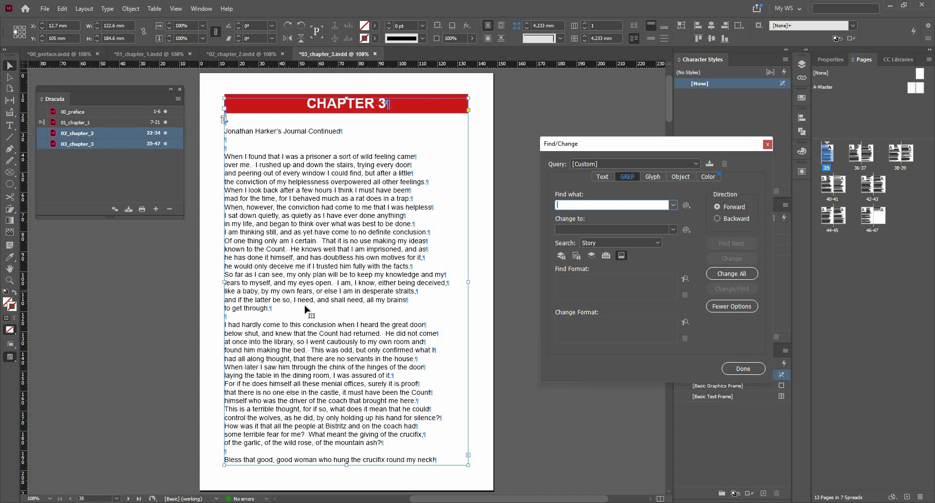
pyautogui.click(602, 178)
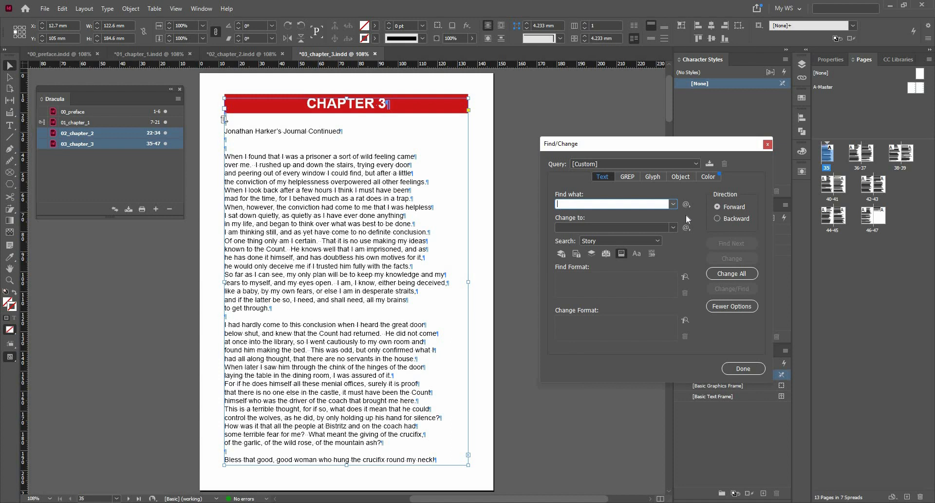
# - Set the text search to find two consecutive paragraph ends (^p^p) and change them to a forced line break (^n)
pyautogui.click(686, 204)
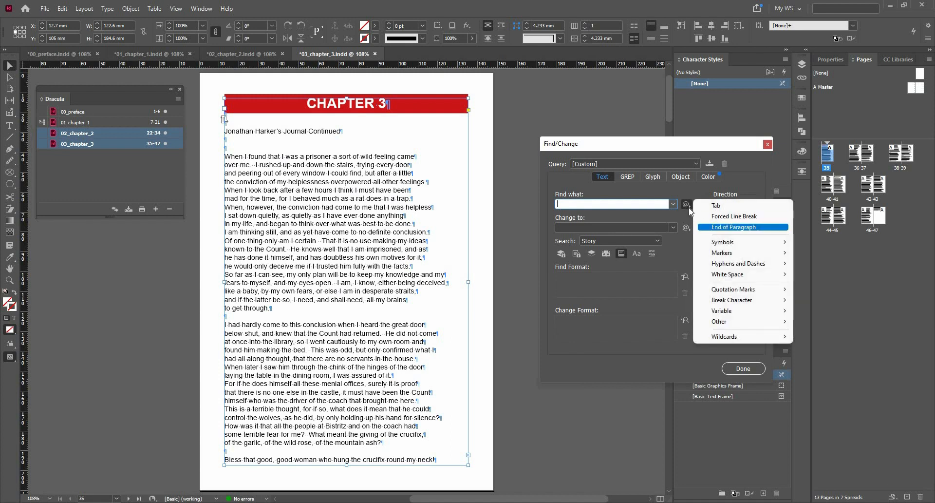
pyautogui.click(710, 229)
pyautogui.click(687, 204)
pyautogui.click(689, 230)
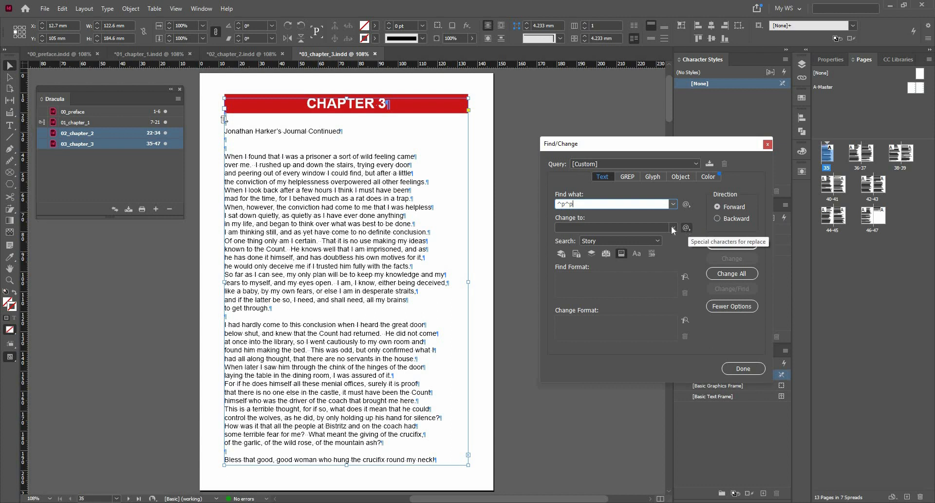
pyautogui.click(644, 226)
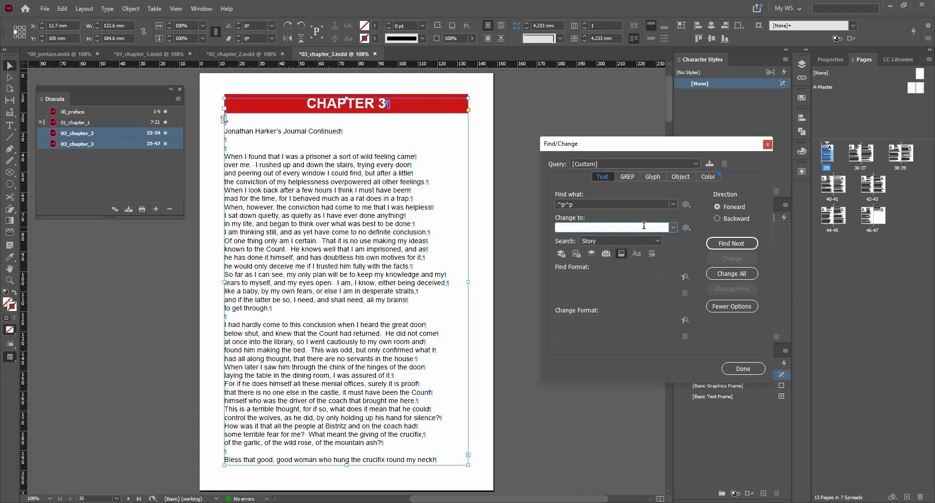
pyautogui.click(687, 228)
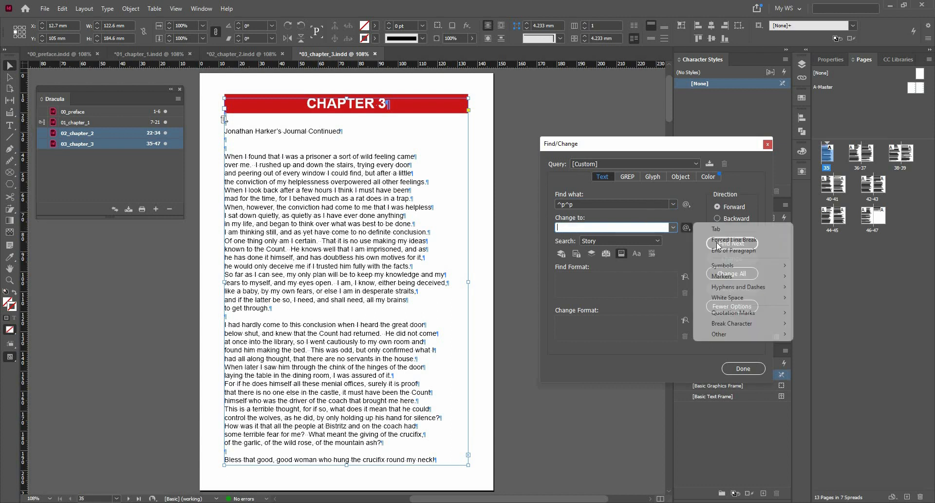
pyautogui.click(721, 250)
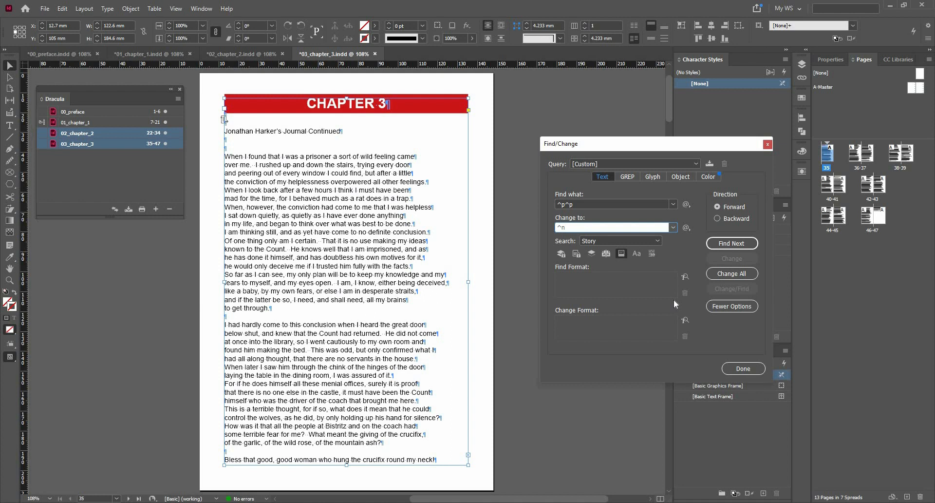
# - Replace all double paragraph ends with forced line breaks in the 03_chapter_3 story and in the 01_chapter_1 story
pyautogui.click(723, 276)
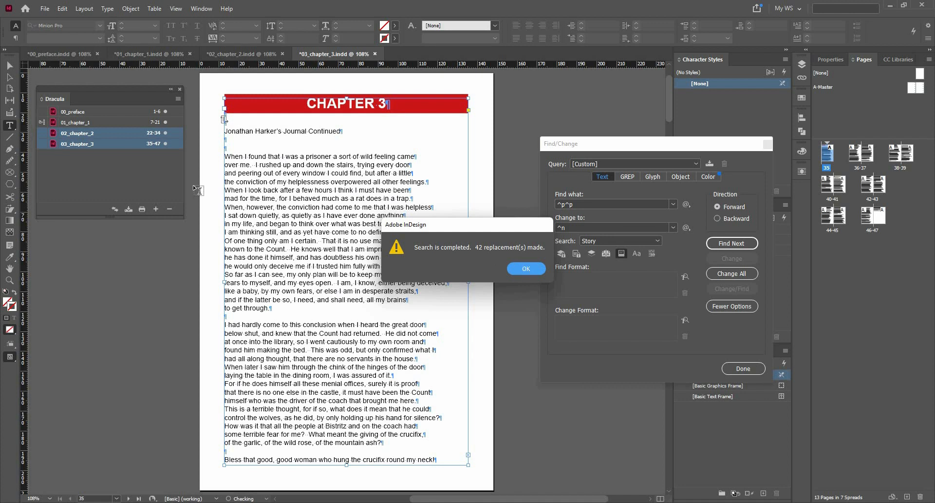
pyautogui.click(523, 269)
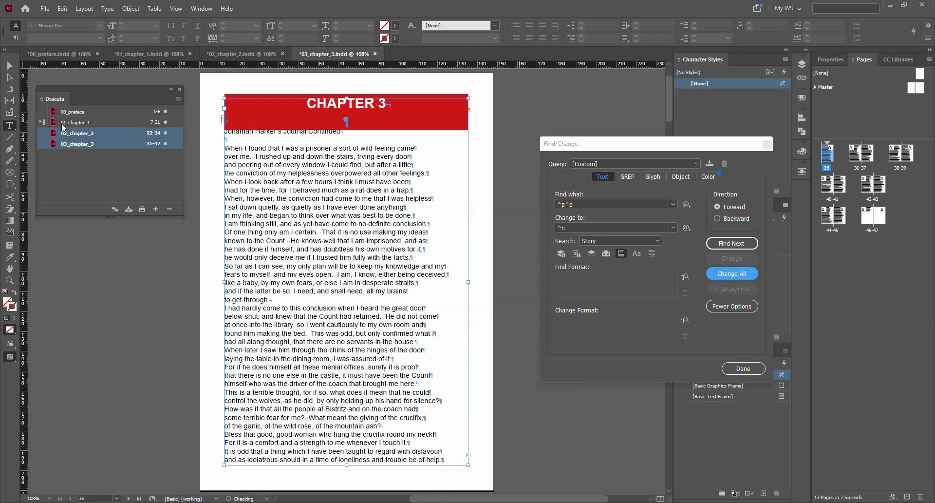
pyautogui.click(154, 55)
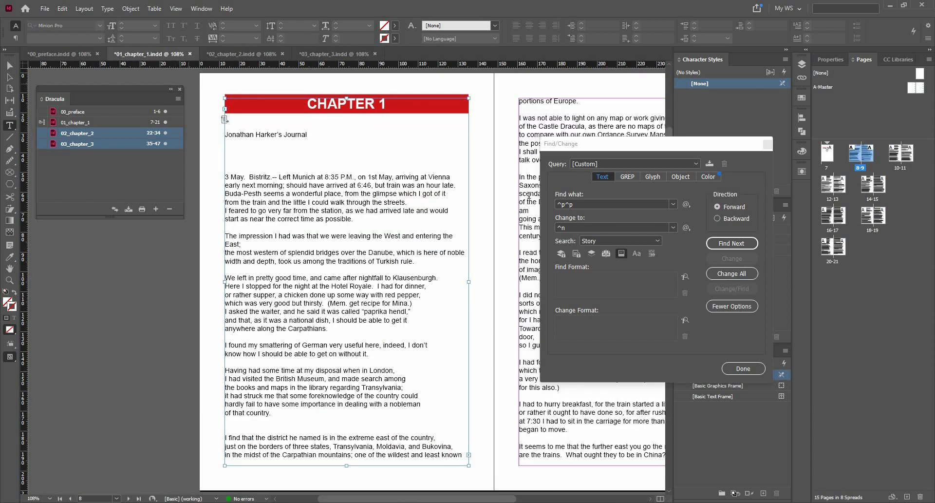
pyautogui.click(732, 274)
pyautogui.click(521, 266)
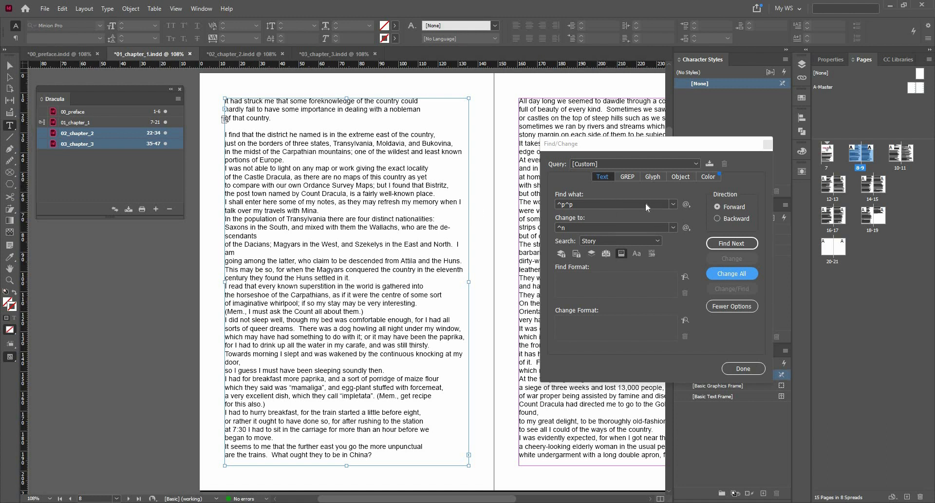
# - Replace every forced line break (^n) in the 01_chapter_1 story with a space
pyautogui.moveTo(599, 207); pyautogui.dragTo(538, 208)
pyautogui.press('BackSpace')
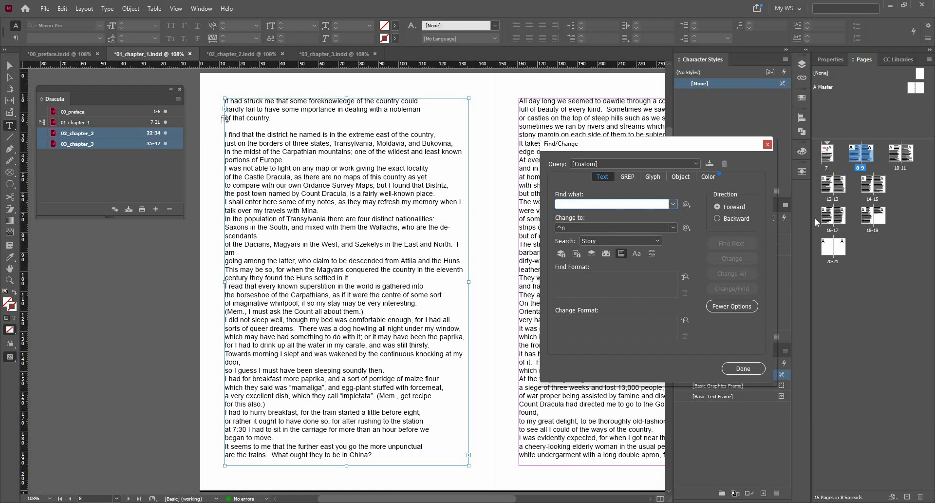
pyautogui.click(687, 204)
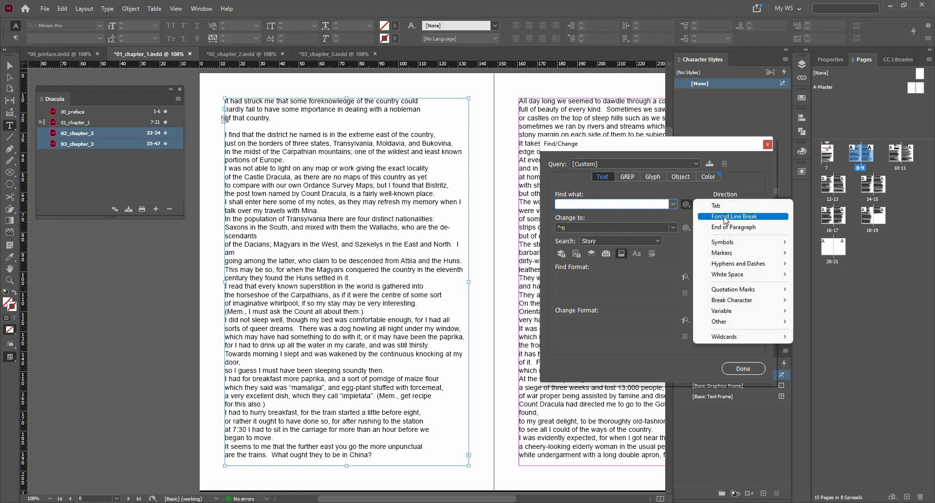
pyautogui.click(725, 217)
pyautogui.press('Tab')
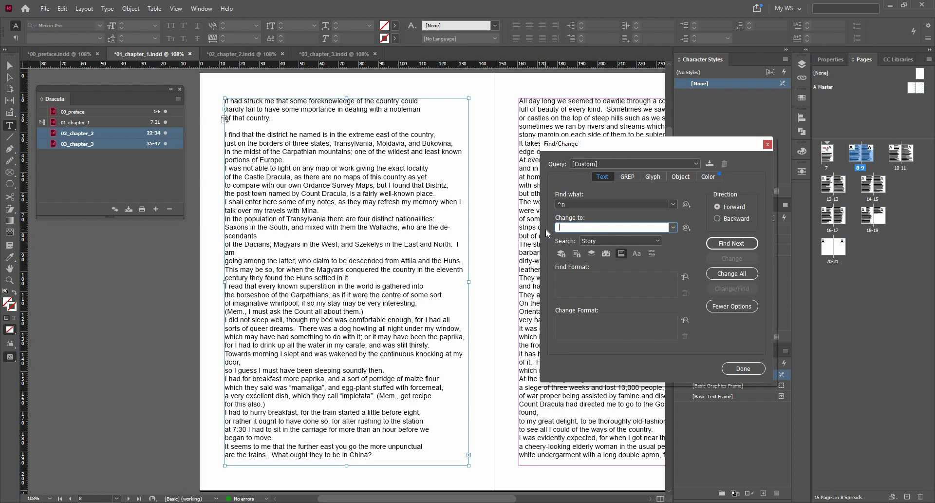
pyautogui.click(723, 273)
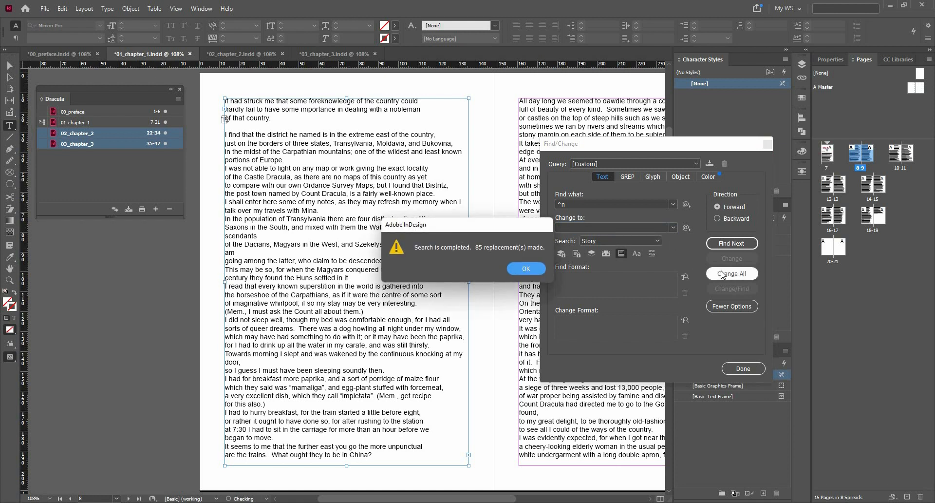
pyautogui.click(526, 268)
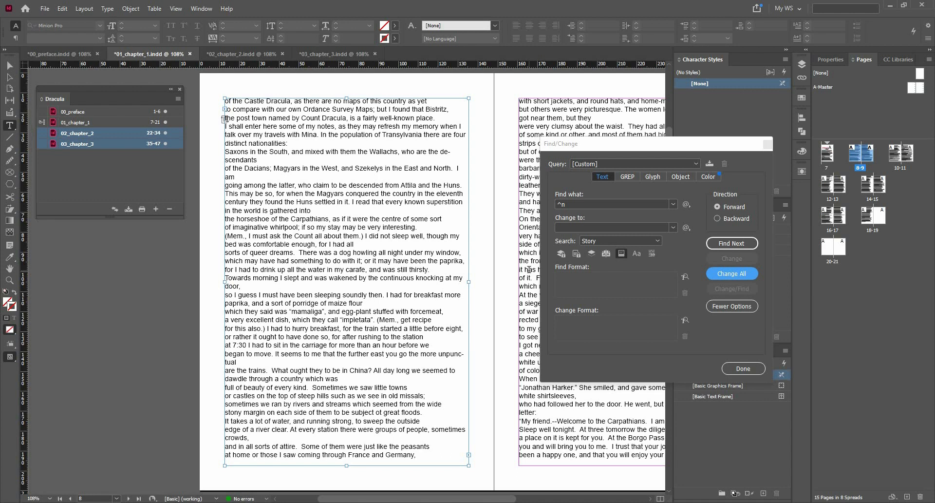
# - Try to replace all forced line breaks (^n) in the 01_chapter_1 story with a space and paragraph end (^p), and close Find/Change
pyautogui.click(687, 229)
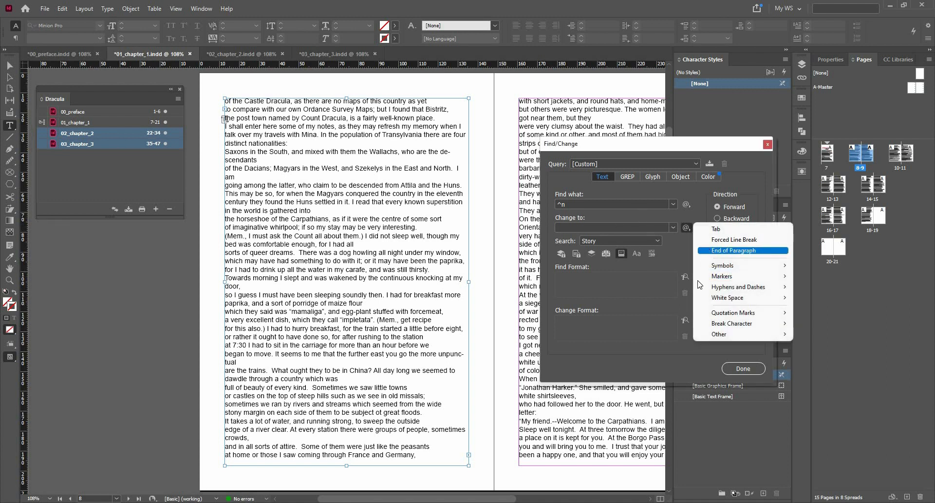
pyautogui.click(730, 253)
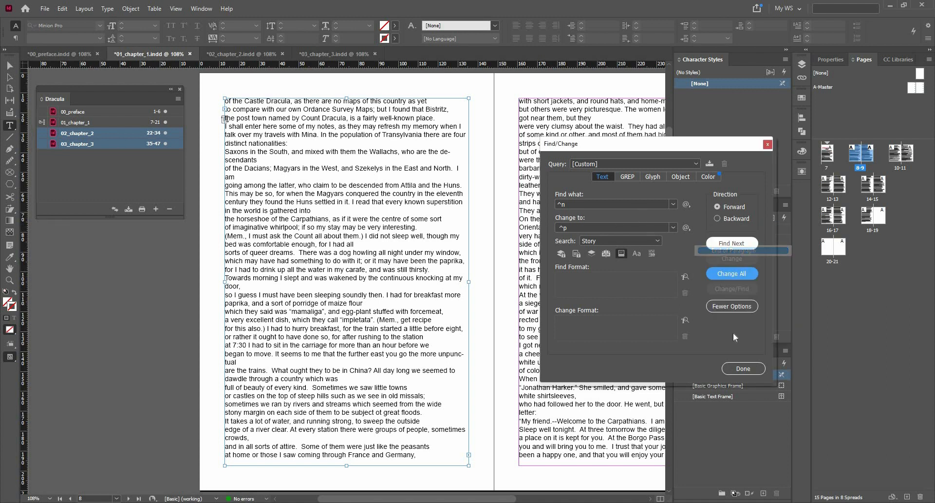
pyautogui.click(733, 274)
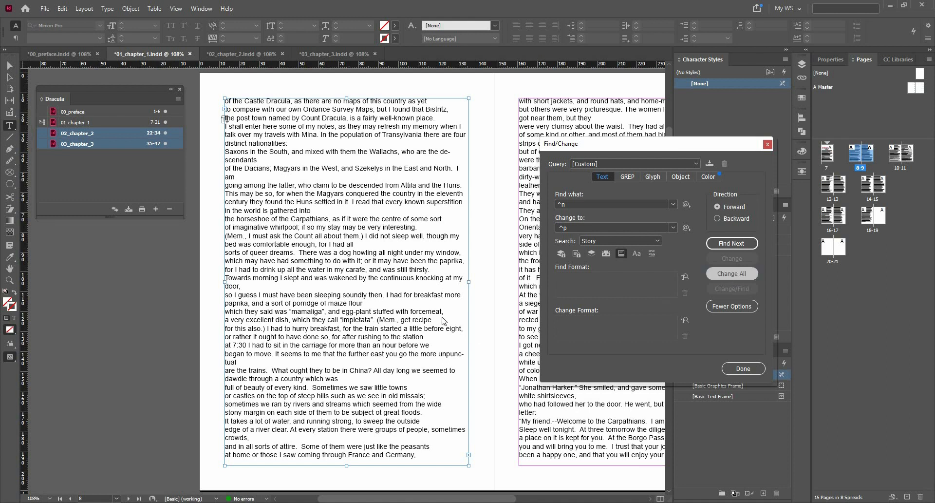
pyautogui.click(684, 204)
pyautogui.click(654, 200)
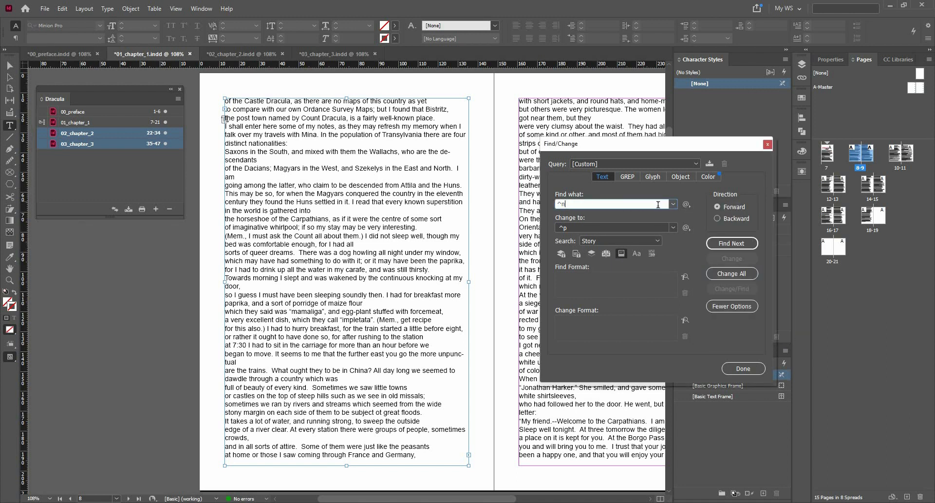
pyautogui.press('BackSpace')
pyautogui.click(686, 204)
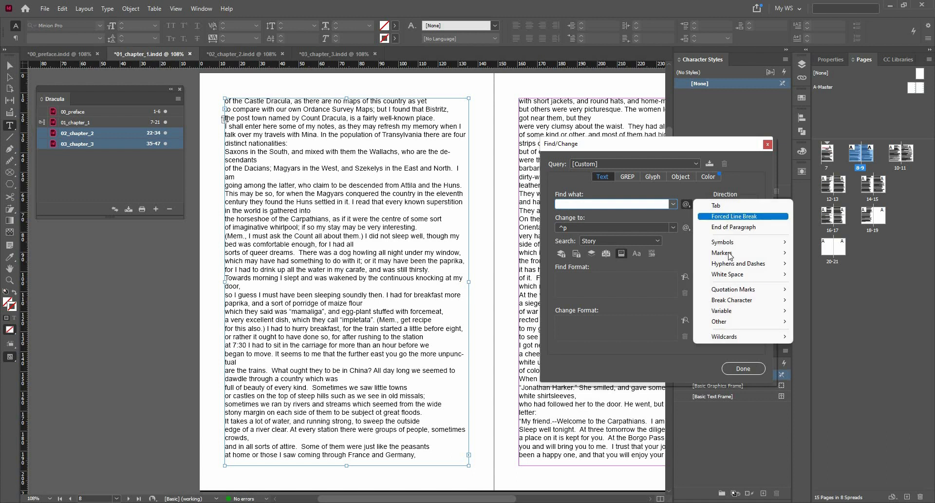
pyautogui.click(718, 217)
pyautogui.click(733, 275)
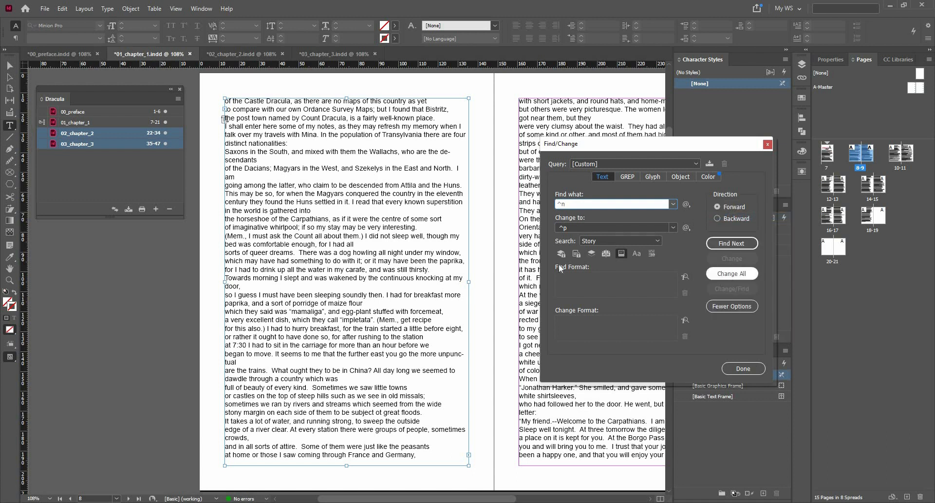
pyautogui.click(534, 269)
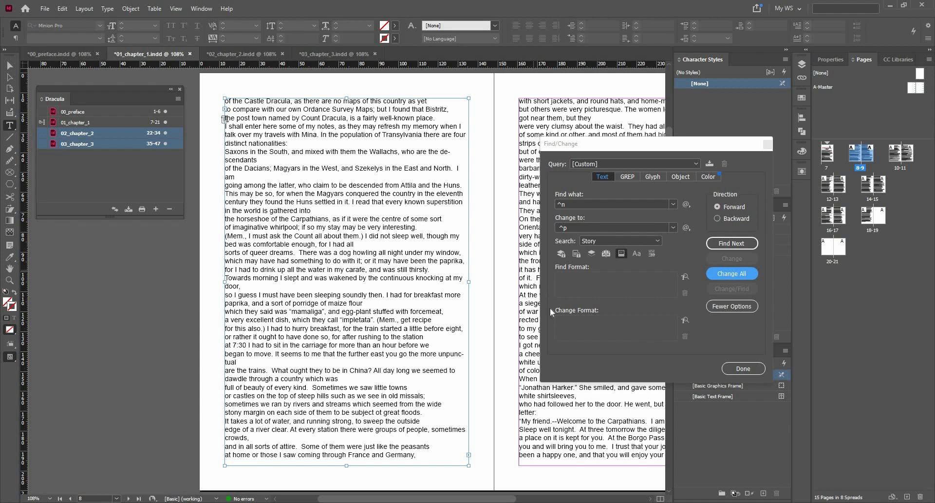
pyautogui.click(745, 369)
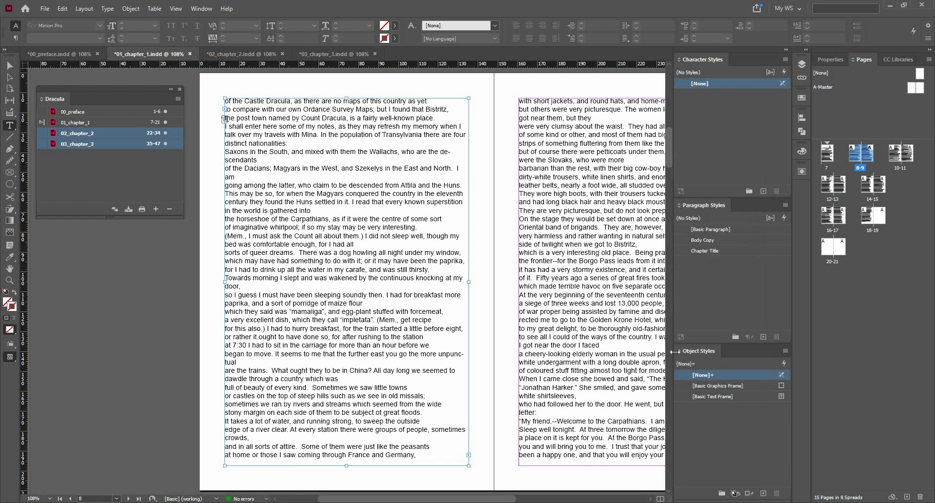
# - Select the chapter's body text on page 7 from the journal line onward, excluding the title lines and CHAPTER 1
pyautogui.doubleClick(827, 154)
pyautogui.click(255, 210)
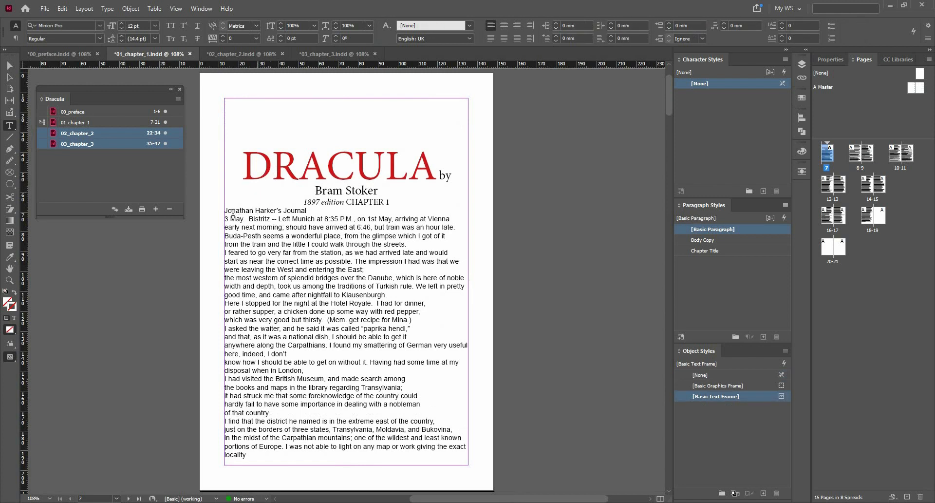
pyautogui.hotkey('ctrl', 'a')
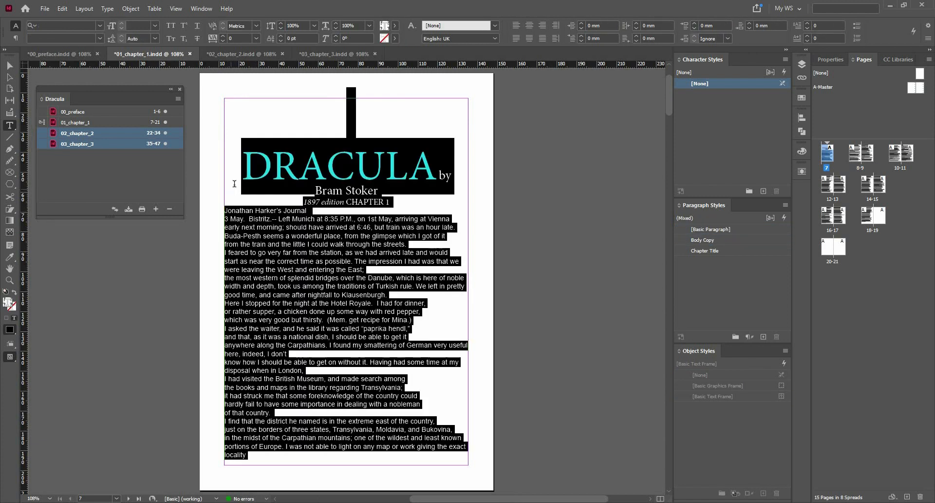
pyautogui.click(238, 197)
pyautogui.hotkey('ctrl', 'a')
pyautogui.hotkey('shift', 'Down')
pyautogui.hotkey('shift', 'Down')
pyautogui.hotkey('shift', 'Down')
pyautogui.hotkey('shift', 'Down')
pyautogui.hotkey('shift', 'Left')
pyautogui.hotkey('shift', 'Left')
pyautogui.hotkey('shift', 'Left')
pyautogui.hotkey('shift', 'Left')
pyautogui.hotkey('shift', 'Left')
pyautogui.hotkey('shift', 'Left')
pyautogui.hotkey('shift', 'Left')
pyautogui.hotkey('shift', 'Left')
pyautogui.hotkey('shift', 'Left')
pyautogui.hotkey('shift', 'Left')
pyautogui.hotkey('shift', 'Left')
pyautogui.hotkey('shift', 'Left')
pyautogui.hotkey('shift', 'Left')
pyautogui.hotkey('shift', 'Left')
pyautogui.hotkey('shift', 'Left')
pyautogui.hotkey('shift', 'Left')
pyautogui.hotkey('shift', 'Left')
pyautogui.hotkey('shift', 'Left')
pyautogui.hotkey('shift', 'Left')
pyautogui.hotkey('shift', 'Left')
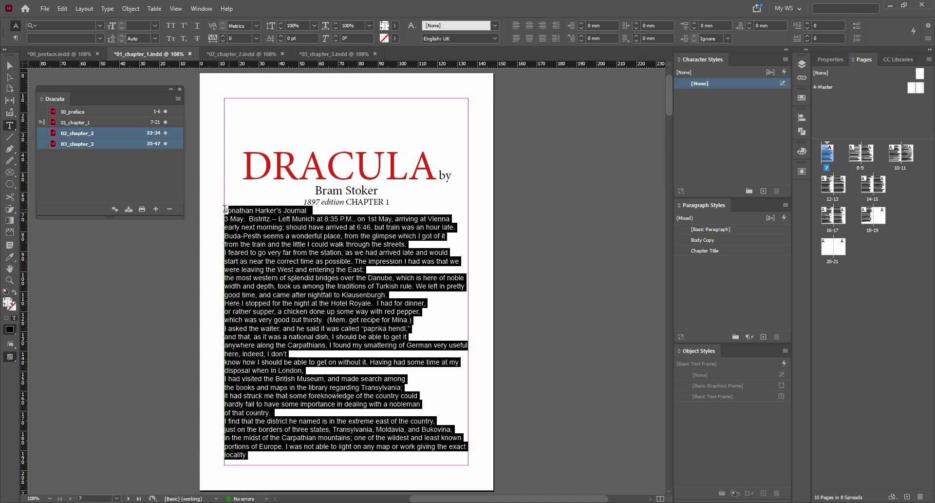
pyautogui.hotkey('shift', 'Left')
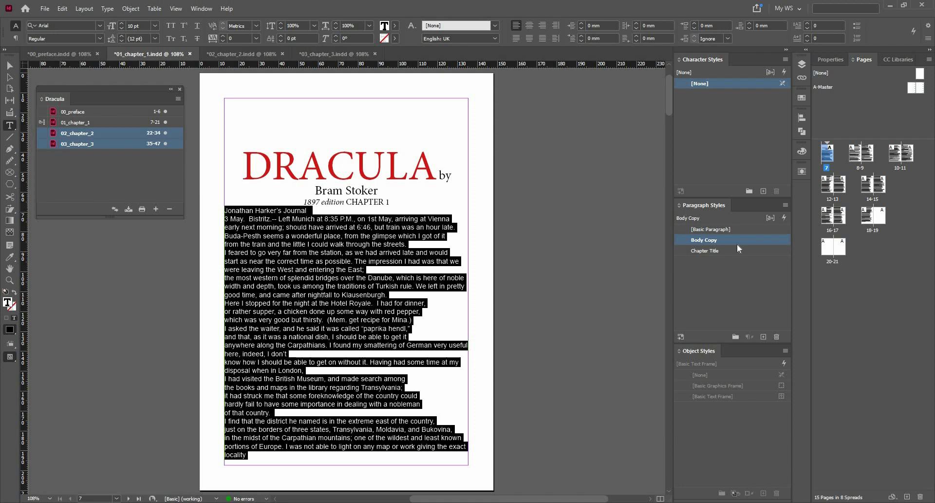
# - Edit the Body Copy paragraph style to use a Space After of 4 mm
pyautogui.rightClick(738, 243)
pyautogui.click(741, 247)
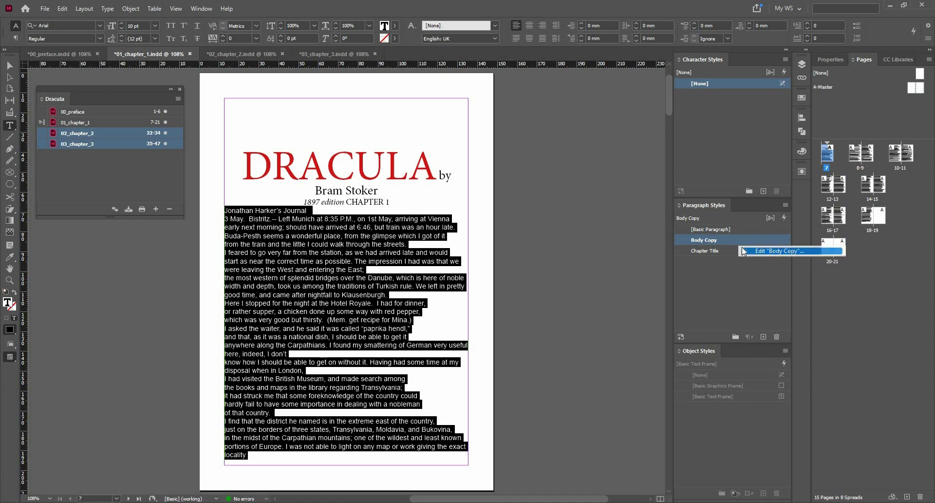
pyautogui.click(544, 157)
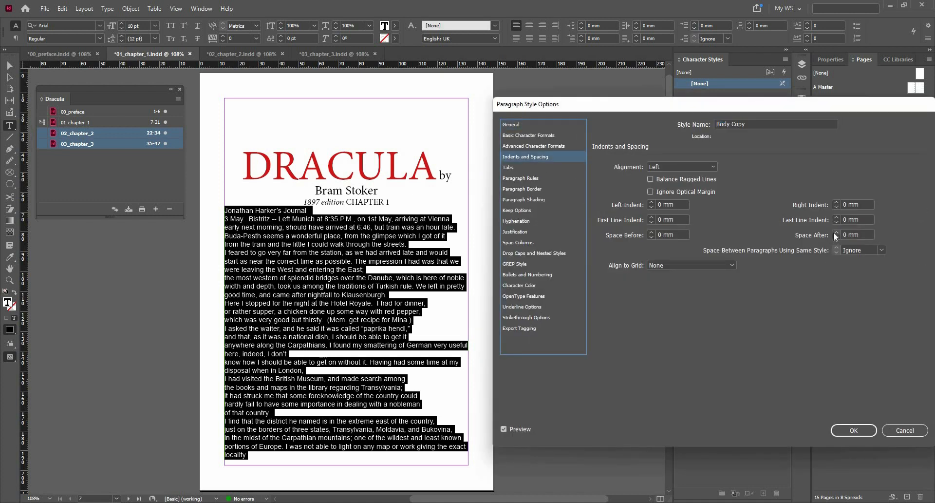
pyautogui.click(836, 232)
pyautogui.click(837, 233)
pyautogui.click(837, 233)
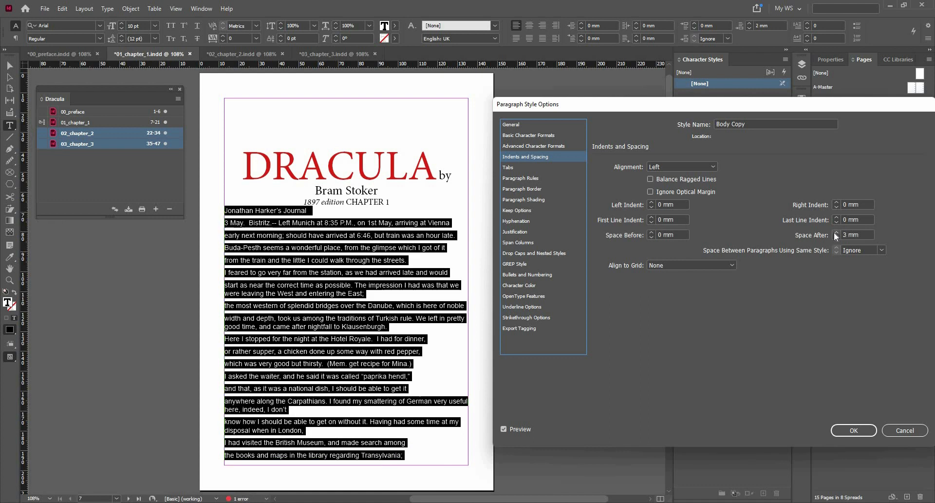
pyautogui.click(837, 233)
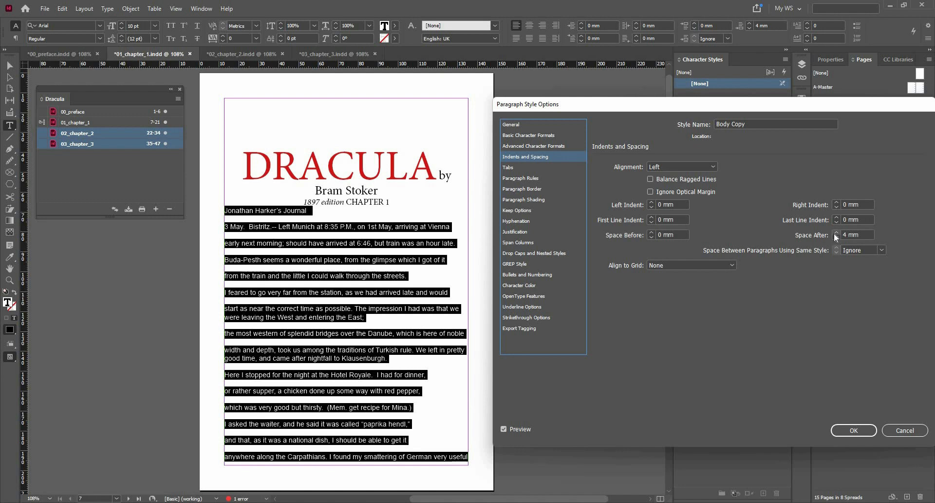
pyautogui.click(854, 430)
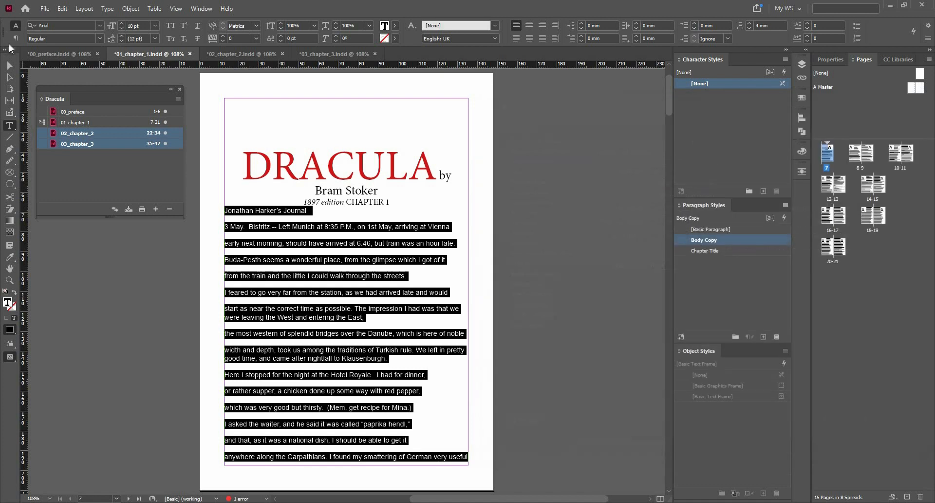
# - Move "by" onto its own line below the DRACULA title and remove the empty line above the title
pyautogui.press('Escape')
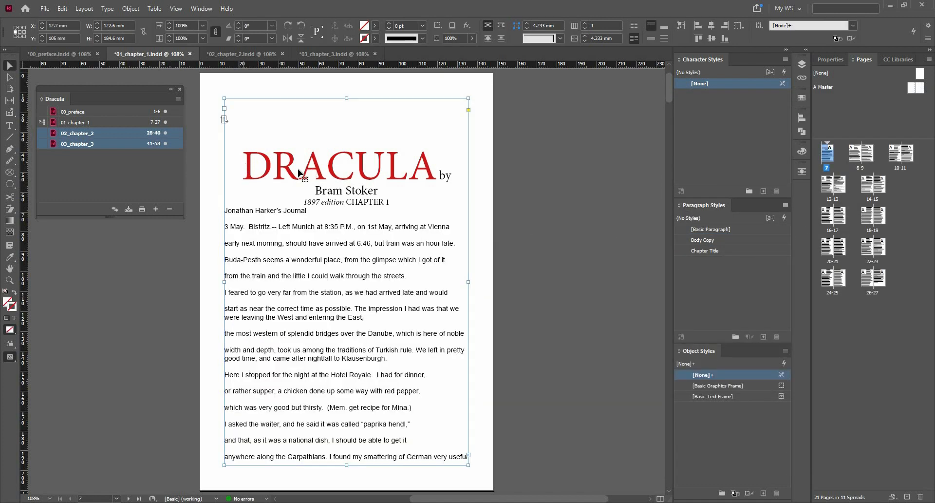
pyautogui.tripleClick(262, 177)
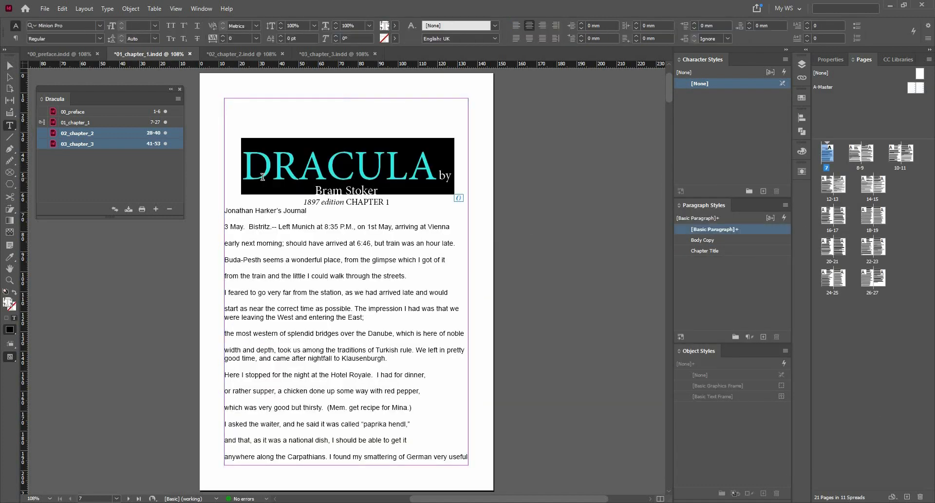
pyautogui.click(442, 179)
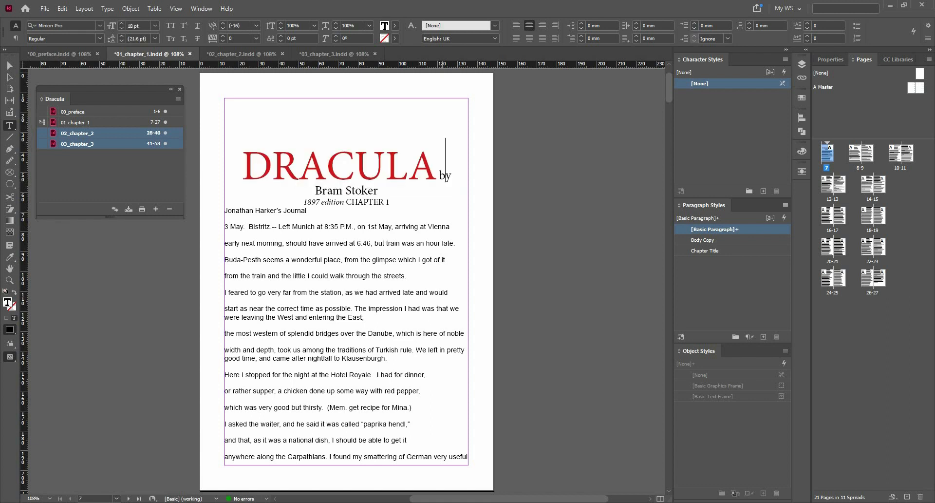
pyautogui.press('Return')
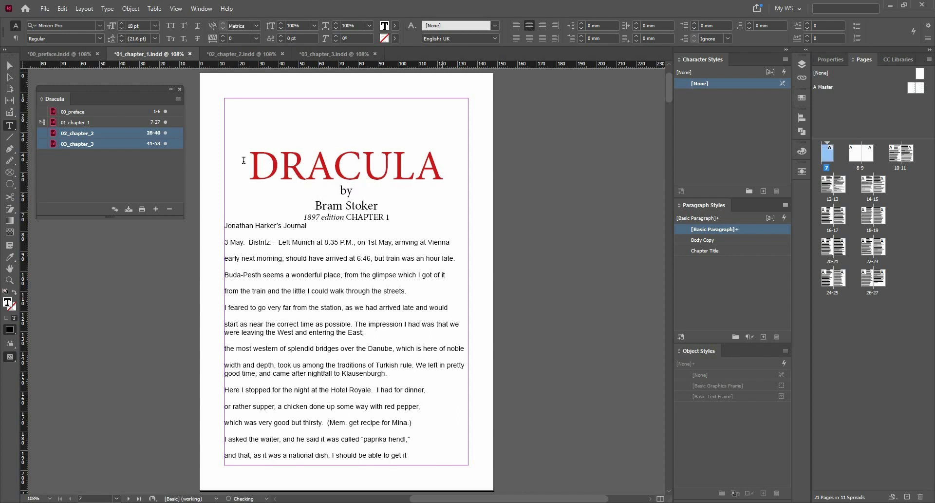
pyautogui.click(244, 161)
pyautogui.press('BackSpace')
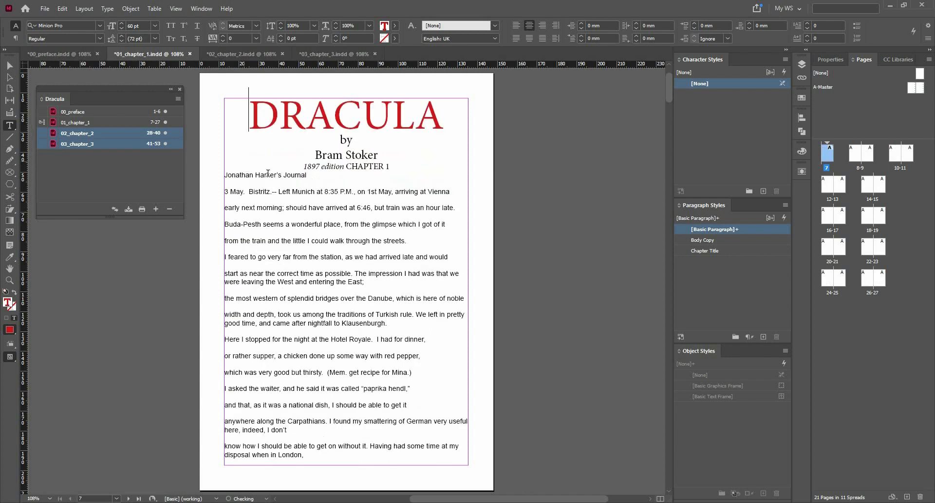
# - Insert a page break after CHAPTER 1 at the end of the "1897 edition" line on page 7
pyautogui.click(403, 175)
pyautogui.click(390, 162)
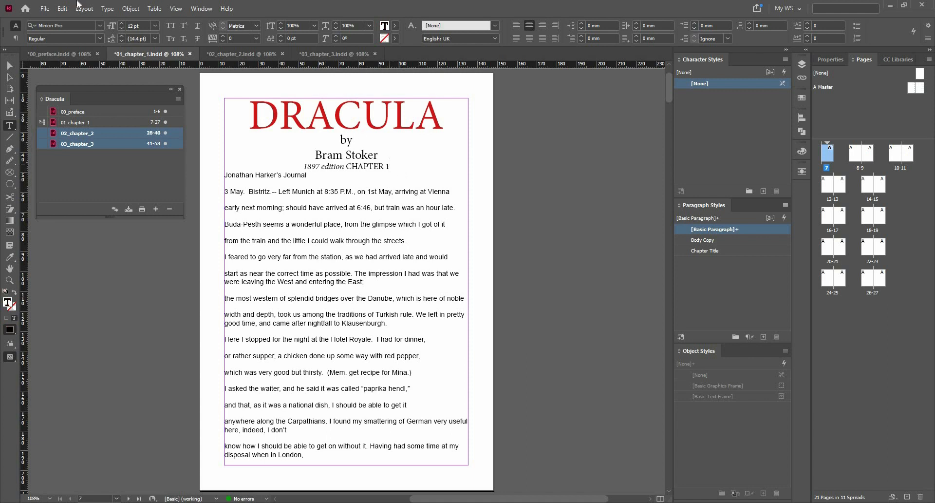
pyautogui.click(107, 7)
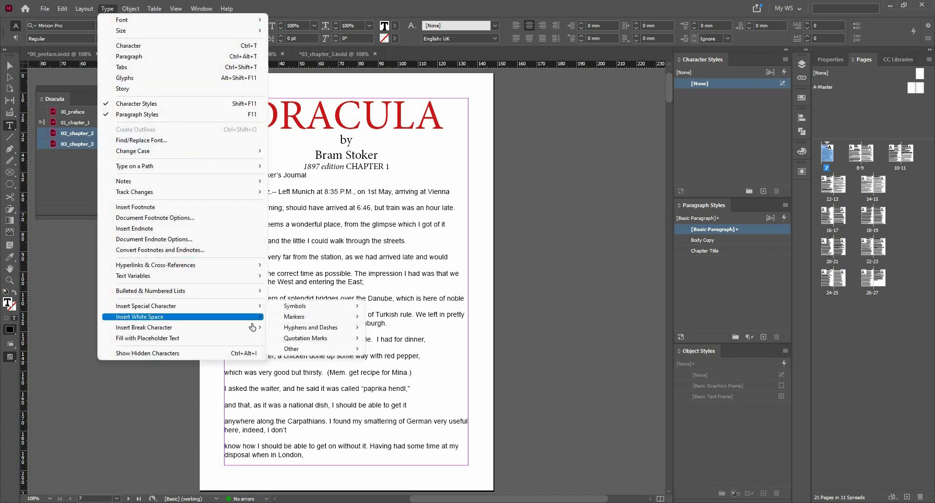
pyautogui.moveTo(253, 326)
pyautogui.click(313, 349)
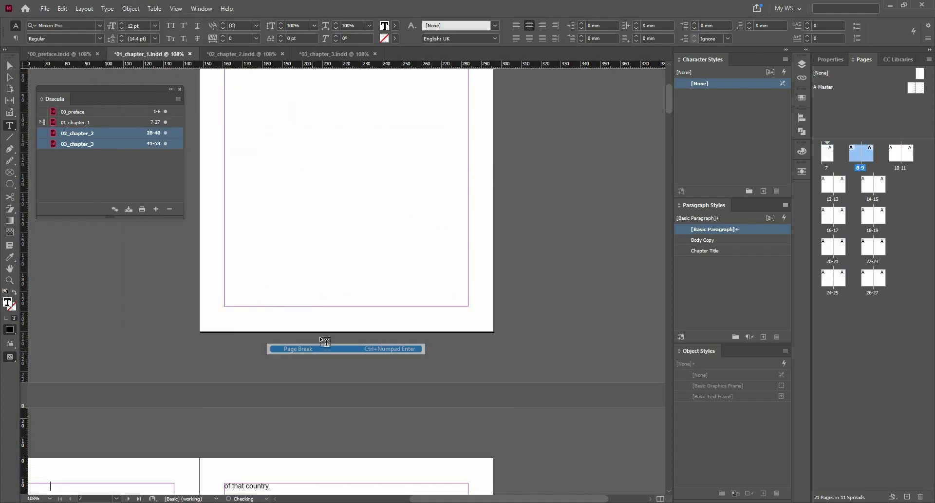
pyautogui.scroll(3, 322, 332)
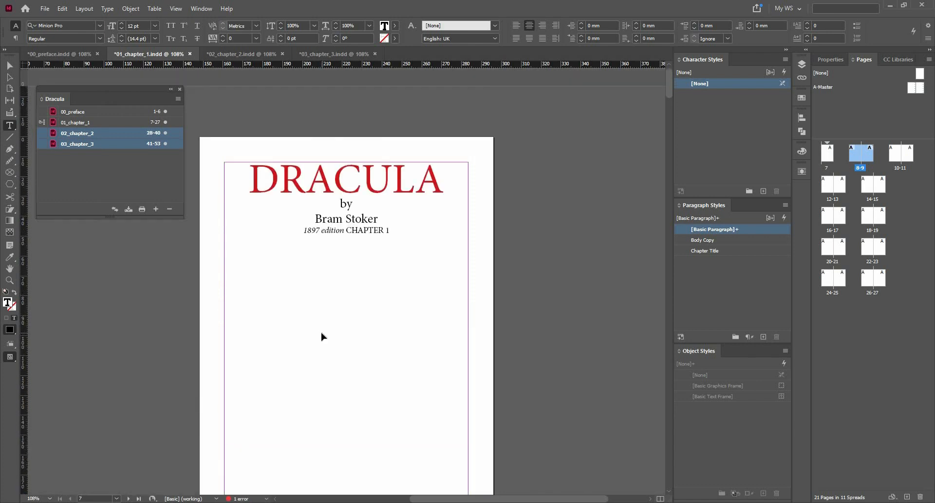
# - Undo the page break inserted after CHAPTER 1 on page 7
pyautogui.hotkey('ctrl', 'z')
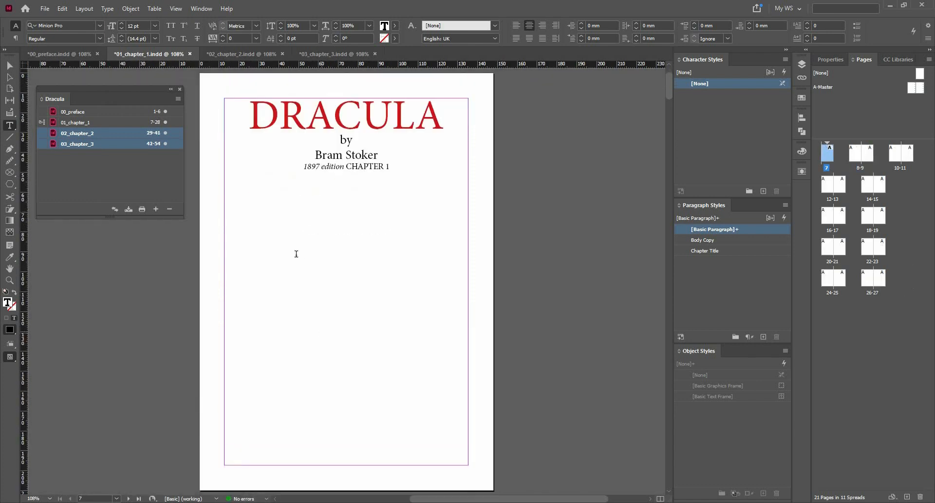
pyautogui.scroll(-5, 292, 258)
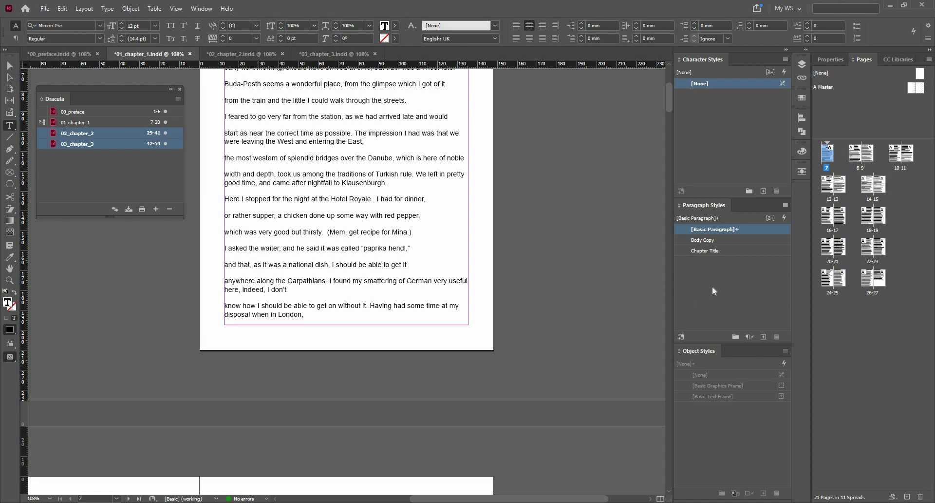
# - Edit the Body Copy paragraph style to turn off hyphenation
pyautogui.press('Escape')
pyautogui.rightClick(721, 240)
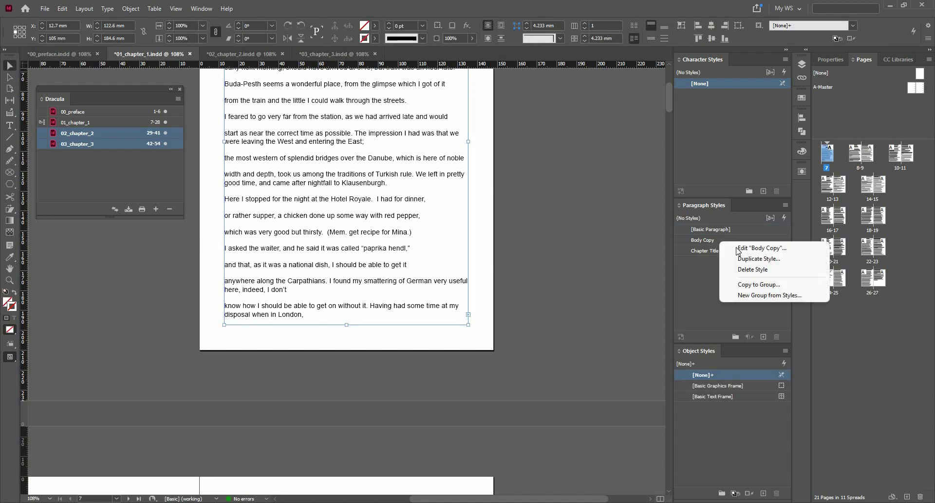
pyautogui.click(762, 248)
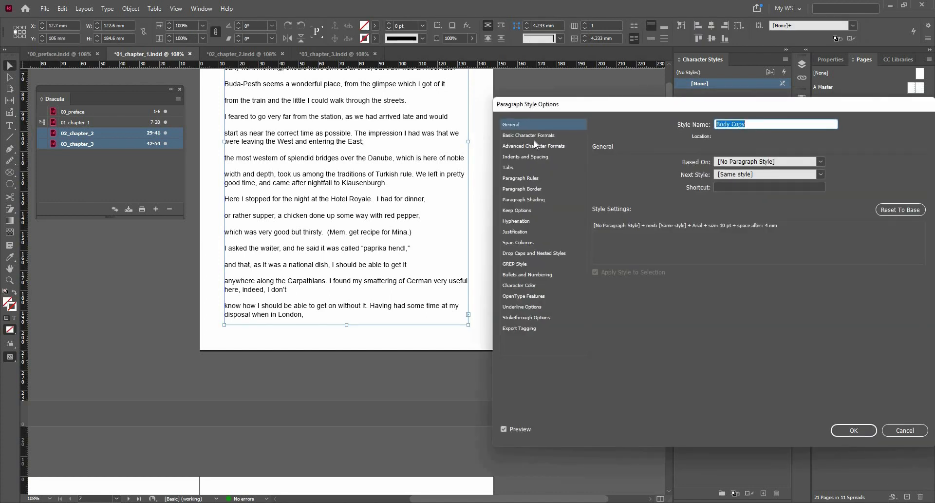
pyautogui.click(534, 139)
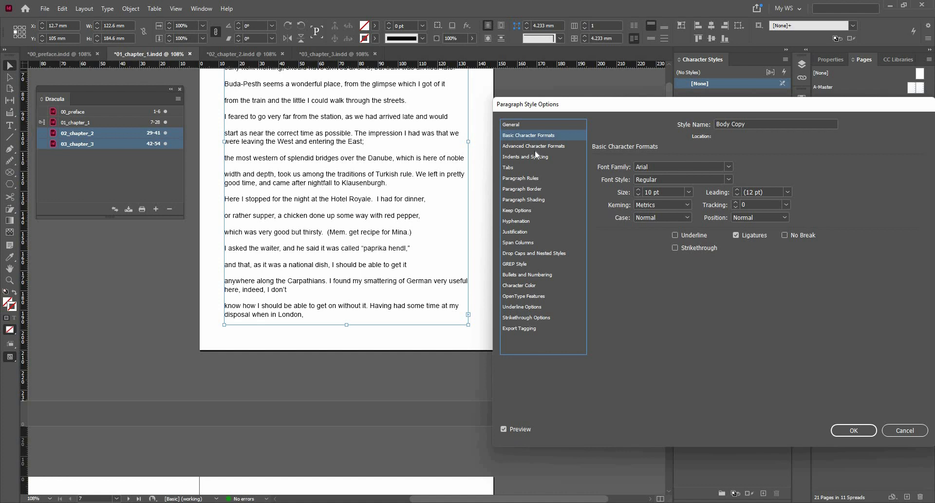
pyautogui.click(535, 146)
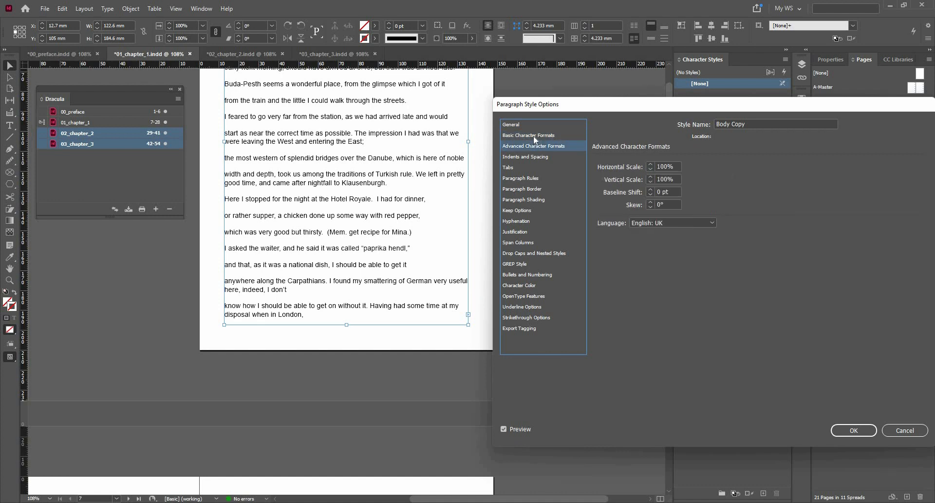
pyautogui.click(534, 137)
pyautogui.click(531, 156)
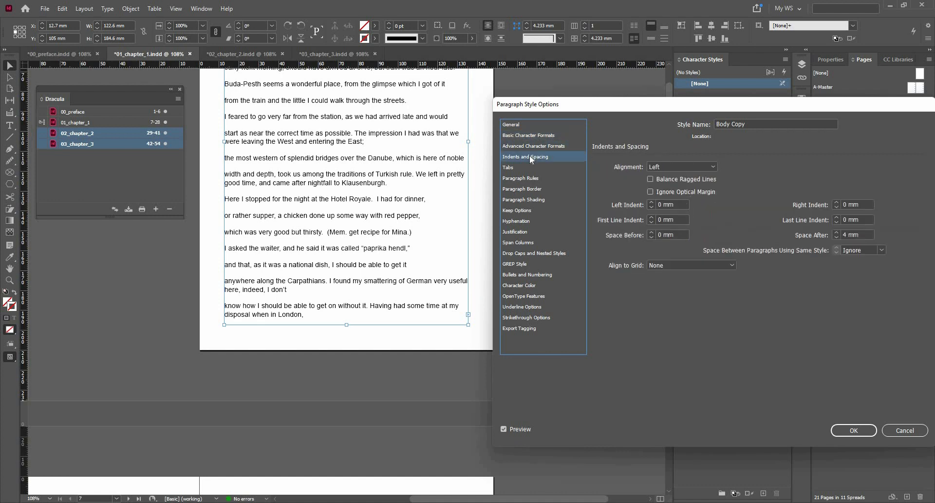
pyautogui.click(532, 188)
pyautogui.press('Up')
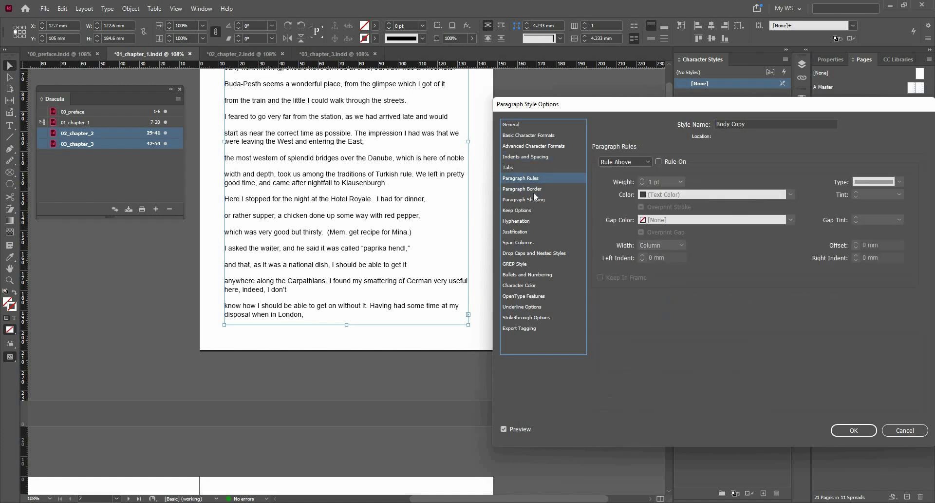
pyautogui.click(537, 200)
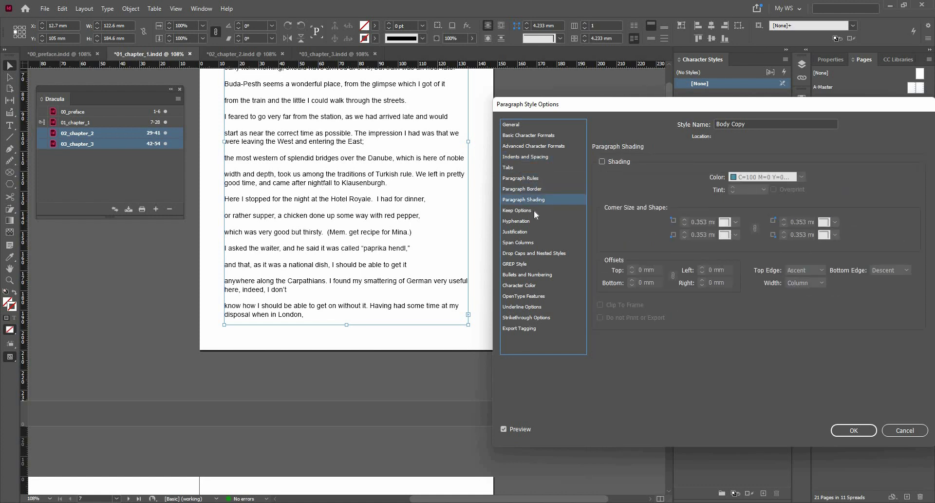
pyautogui.click(534, 211)
pyautogui.click(526, 166)
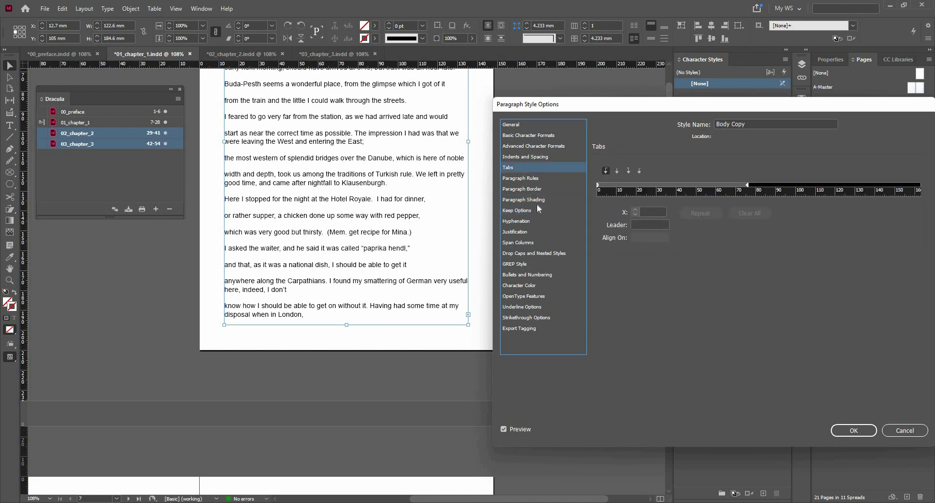
pyautogui.click(528, 212)
pyautogui.press('Down')
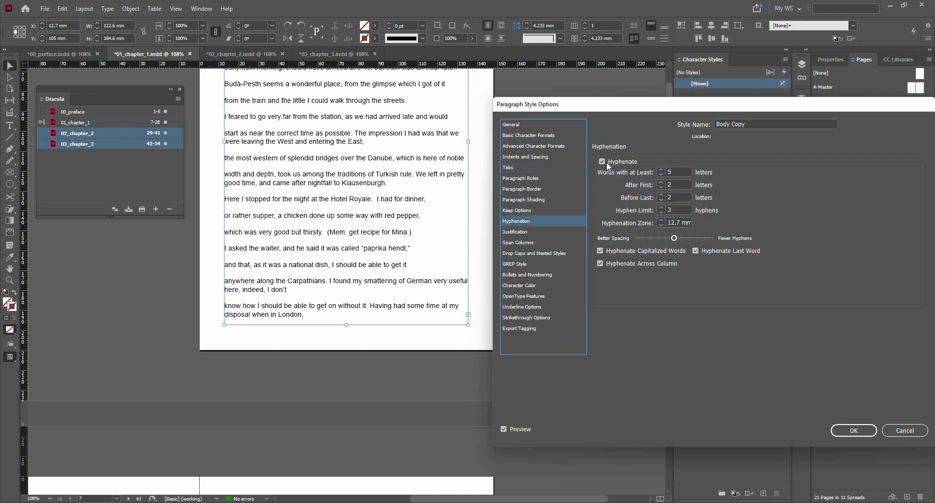
pyautogui.click(607, 162)
pyautogui.click(853, 430)
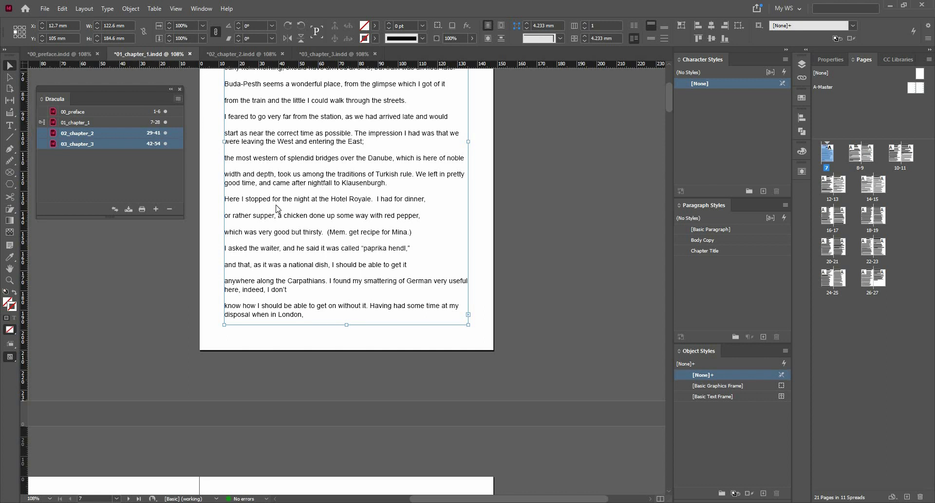
# - Synchronize the selected 02_chapter_2 and 03_chapter_3 documents with the Dracula book's style source
pyautogui.click(178, 99)
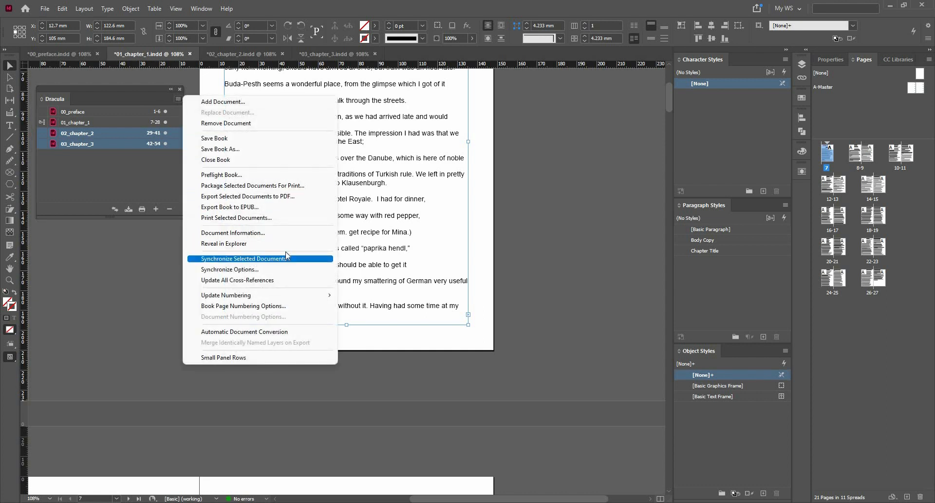
pyautogui.click(284, 259)
pyautogui.click(541, 273)
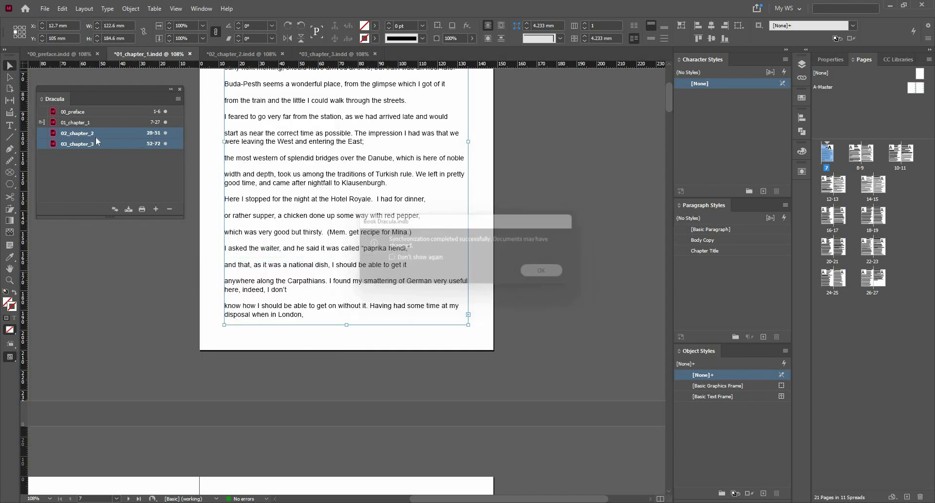
# - Synchronize the 00_preface document with the Dracula book's style source
pyautogui.click(85, 112)
pyautogui.click(178, 98)
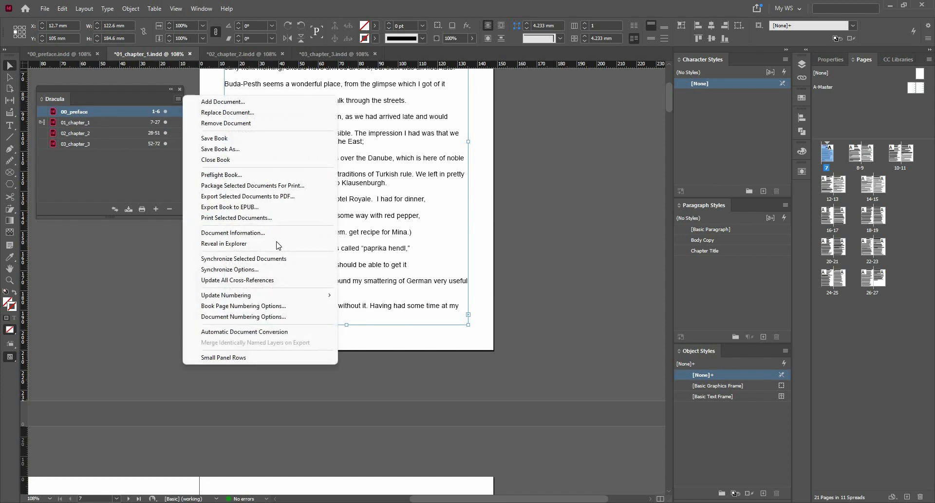
pyautogui.click(276, 258)
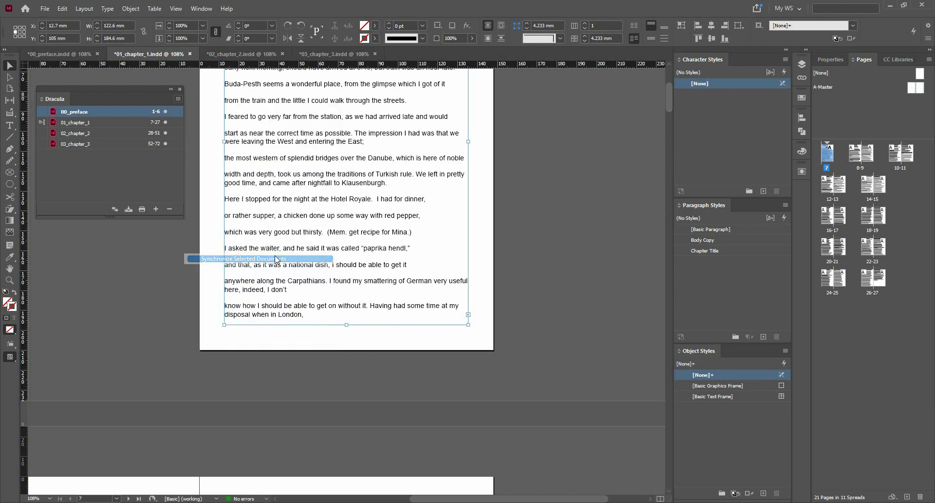
pyautogui.click(532, 273)
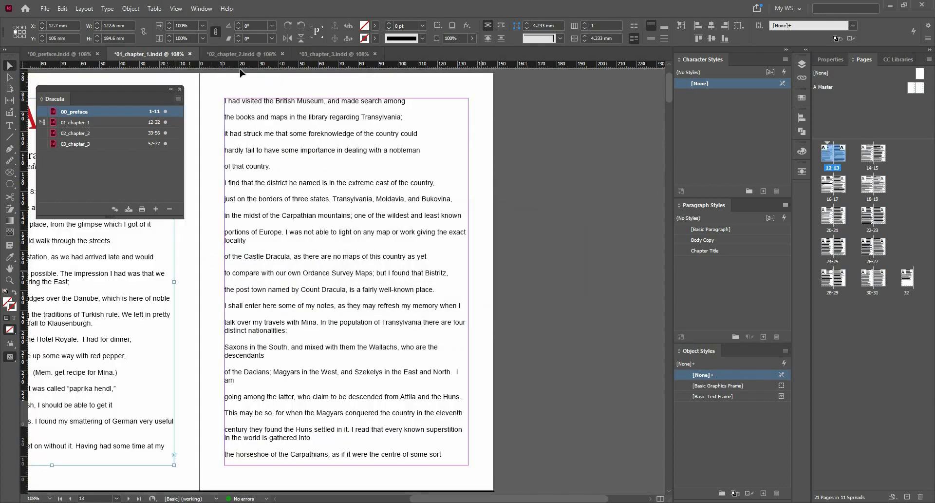
# - Compare the synchronized formatting across the chapter 1, chapter 2, chapter 3 and preface documents
pyautogui.click(243, 54)
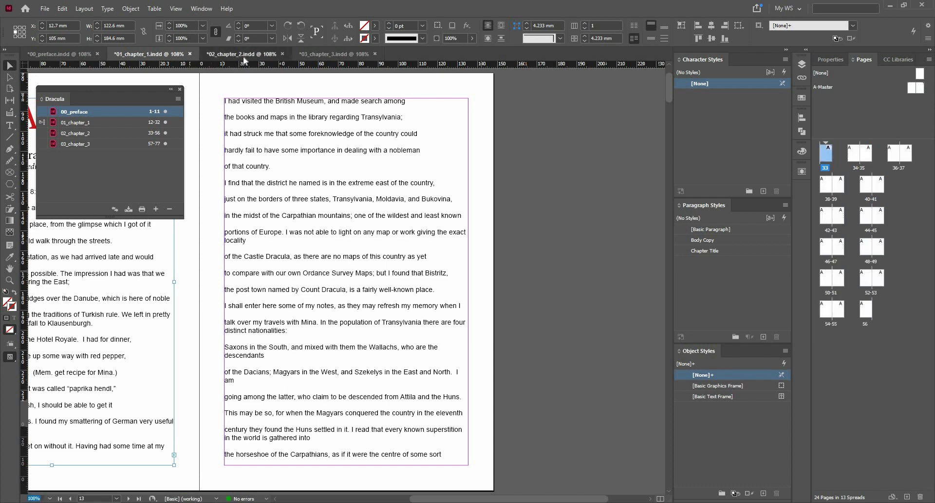
pyautogui.click(353, 55)
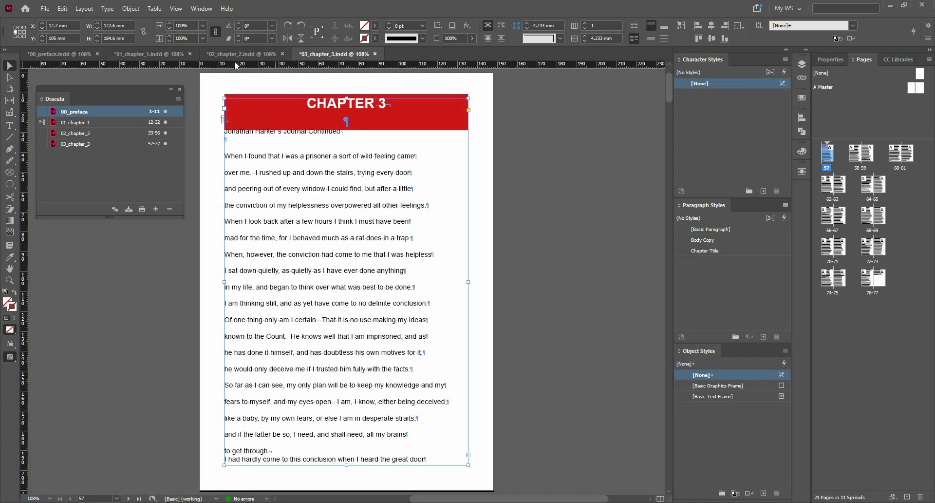
pyautogui.click(206, 55)
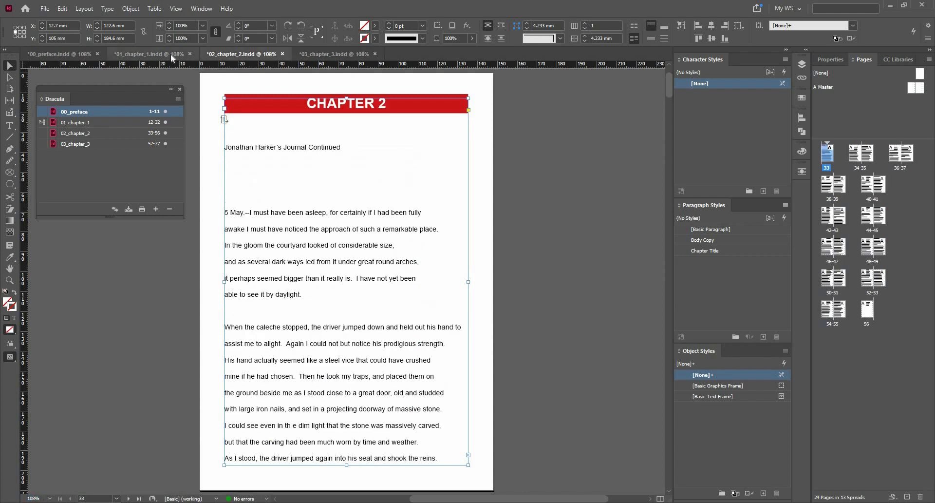
pyautogui.click(170, 54)
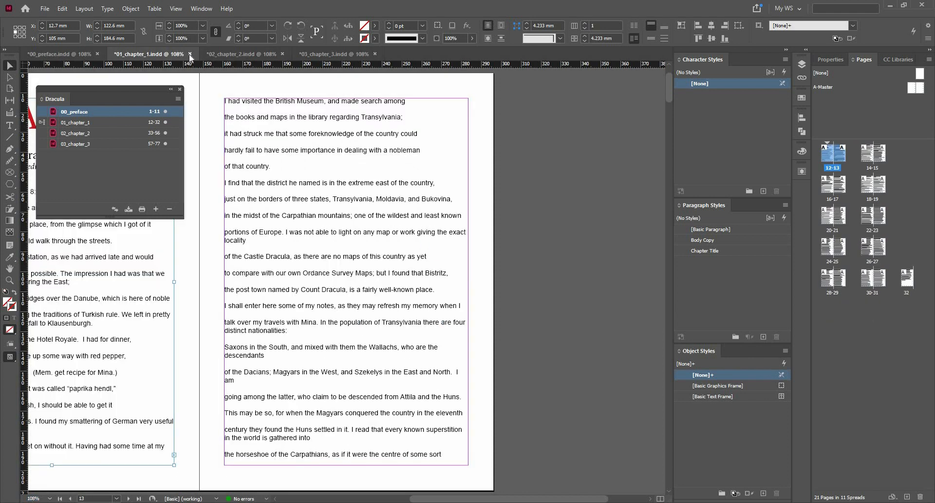
pyautogui.click(266, 53)
pyautogui.click(309, 54)
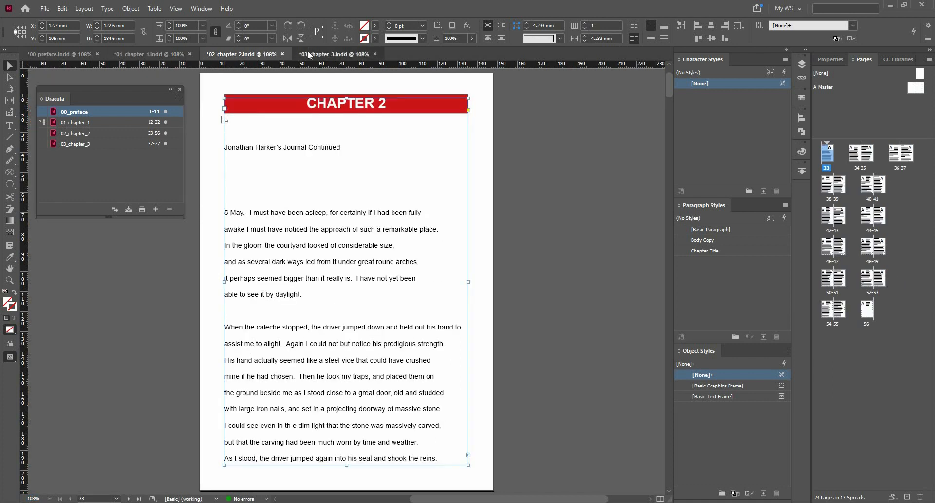
pyautogui.click(147, 51)
pyautogui.click(82, 55)
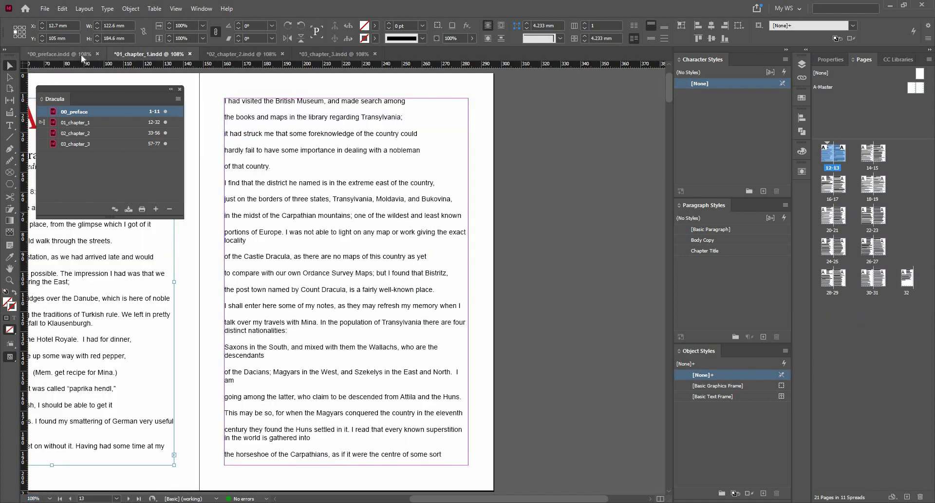
pyautogui.click(147, 54)
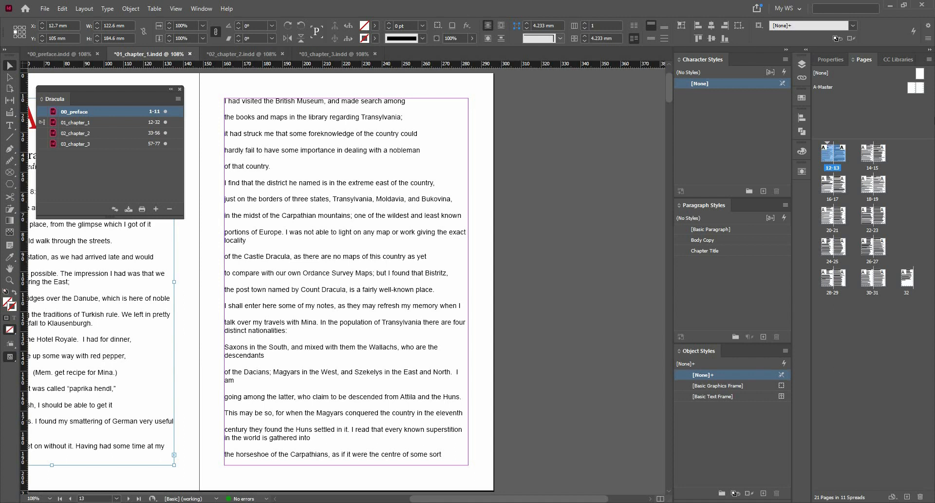
# - On A-Master's left page, add a text frame about 37.5 × 7.2 mm with the current page number marker, aligned below the left margin corner
pyautogui.doubleClick(912, 91)
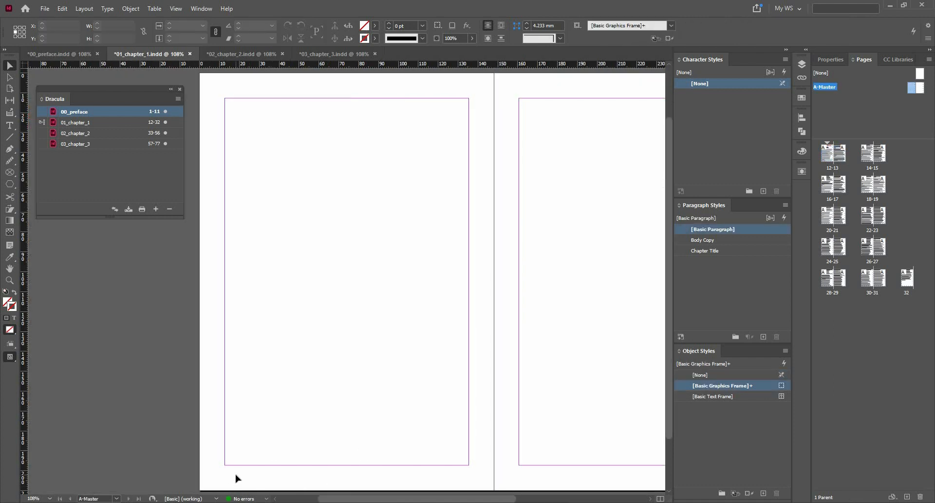
pyautogui.click(10, 127)
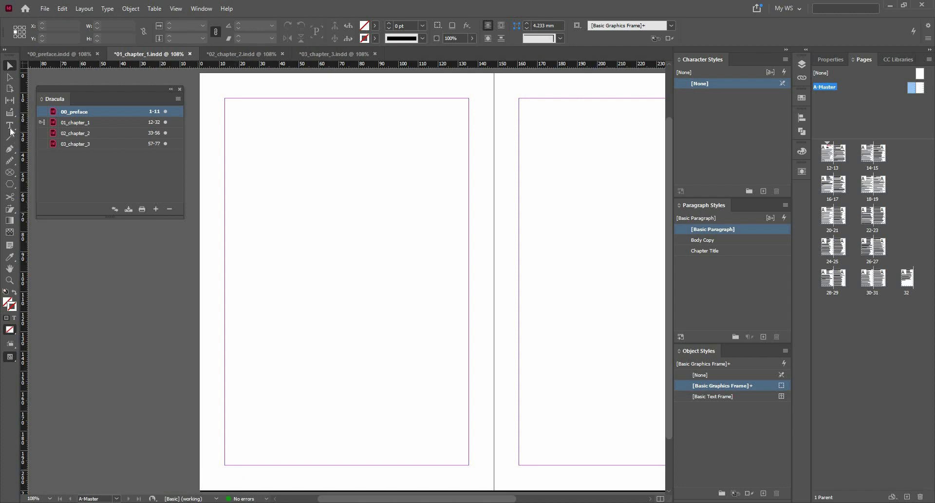
pyautogui.click(232, 461)
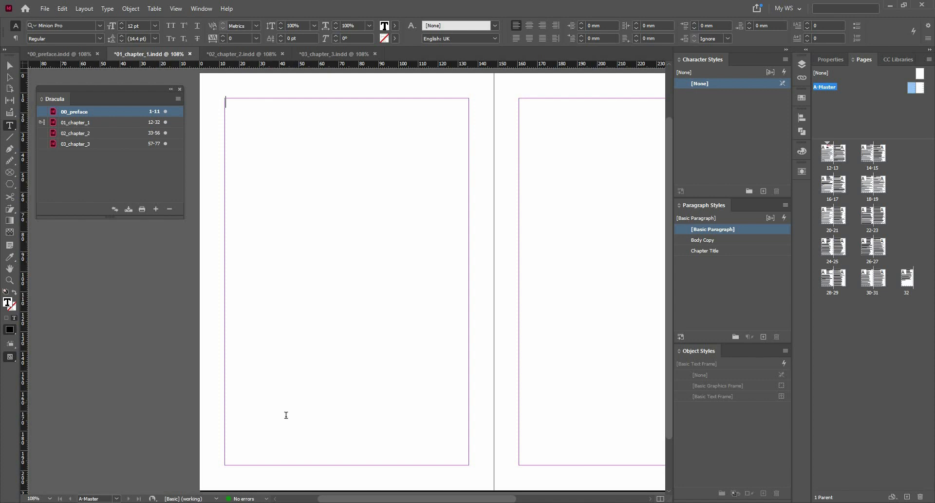
pyautogui.click(217, 475)
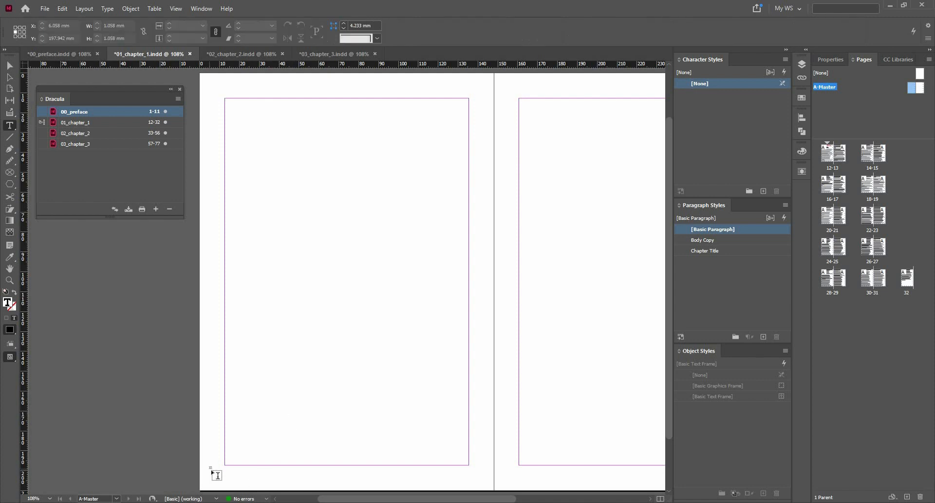
pyautogui.moveTo(210, 465)
pyautogui.mouseDown()
pyautogui.moveTo(234, 484)
pyautogui.moveTo(293, 478)
pyautogui.moveTo(284, 481)
pyautogui.mouseUp()
pyautogui.write('A')
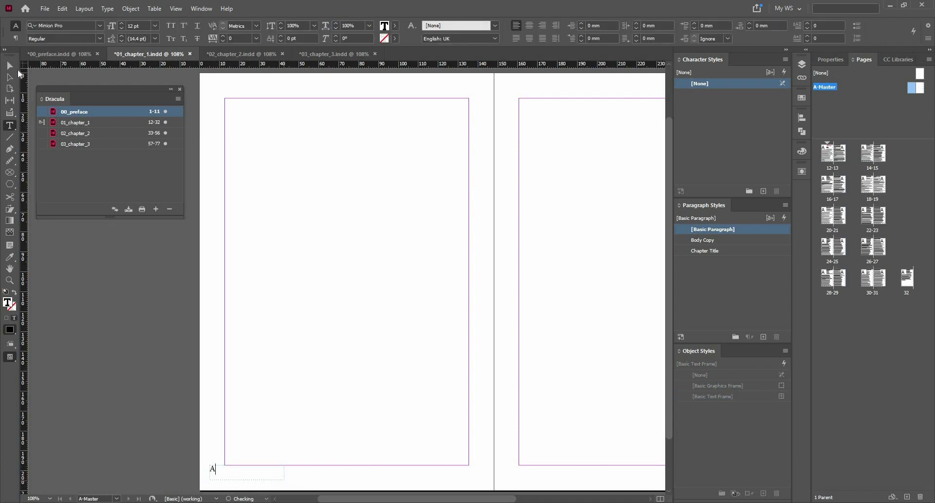
pyautogui.press('Escape')
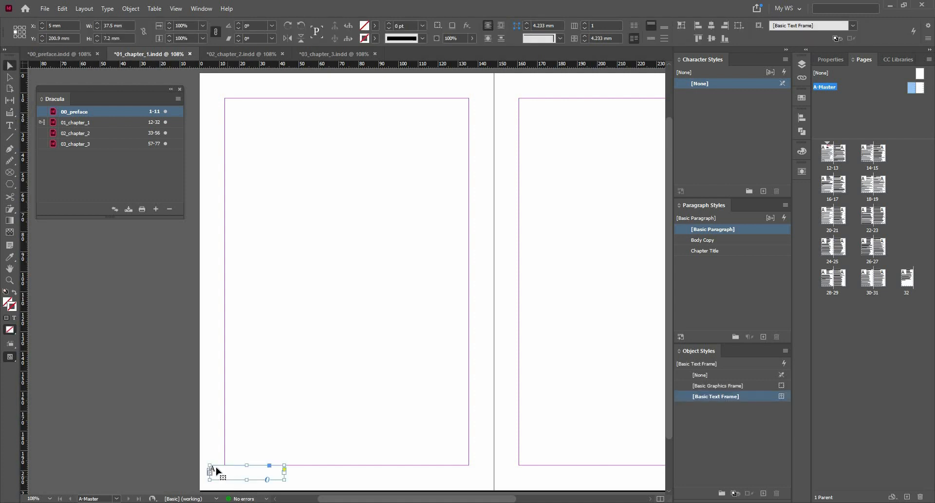
pyautogui.moveTo(217, 468); pyautogui.dragTo(243, 474)
# - Duplicate the page number frame to the outer margin of A-Master's right page, right-align its text, and return to pages 12-13
pyautogui.hotkey('ctrl', '-')
pyautogui.hotkey('ctrl', '-')
pyautogui.moveTo(260, 415); pyautogui.dragTo(615, 416)
pyautogui.hotkey('ctrl', '=')
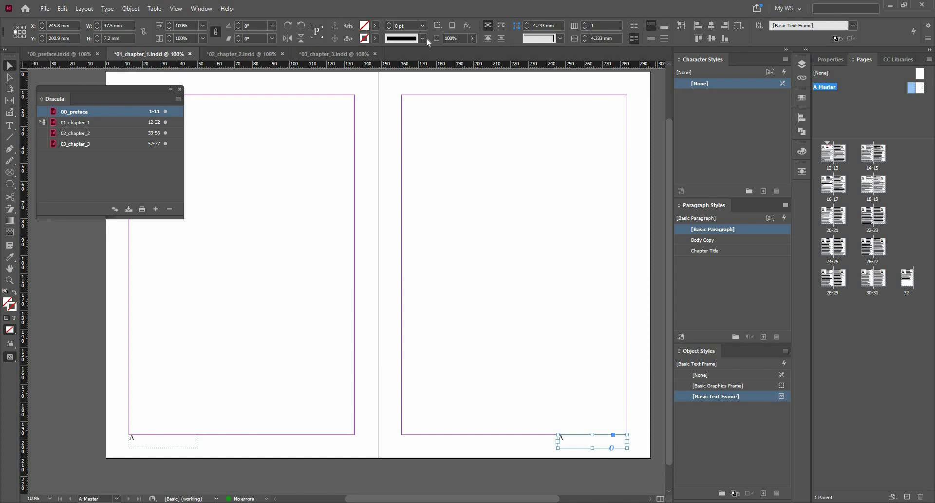
pyautogui.click(9, 125)
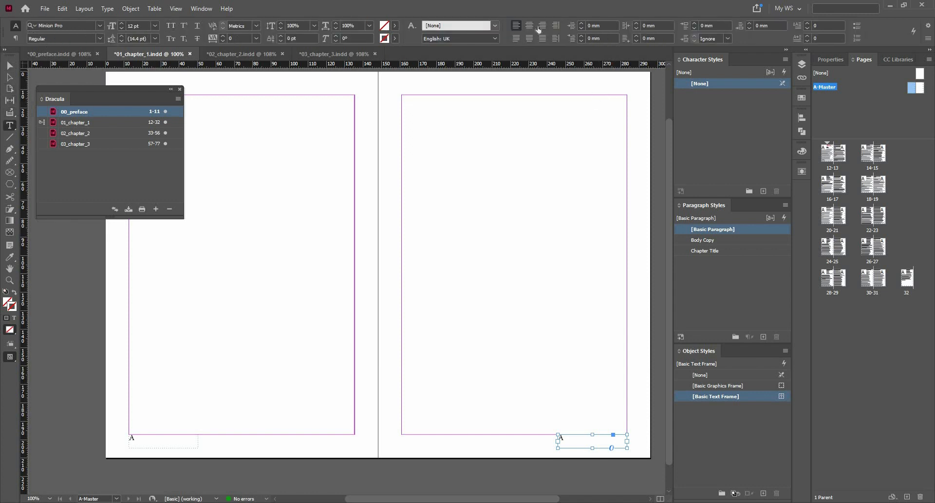
pyautogui.click(541, 27)
pyautogui.doubleClick(828, 164)
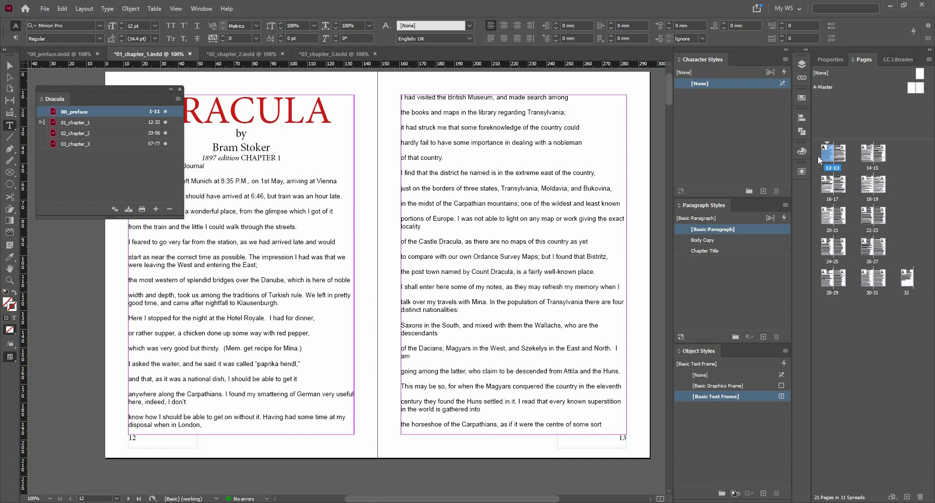
# - Include Parent Pages in the Dracula book's synchronize options and synchronize the 00_preface document
pyautogui.click(179, 99)
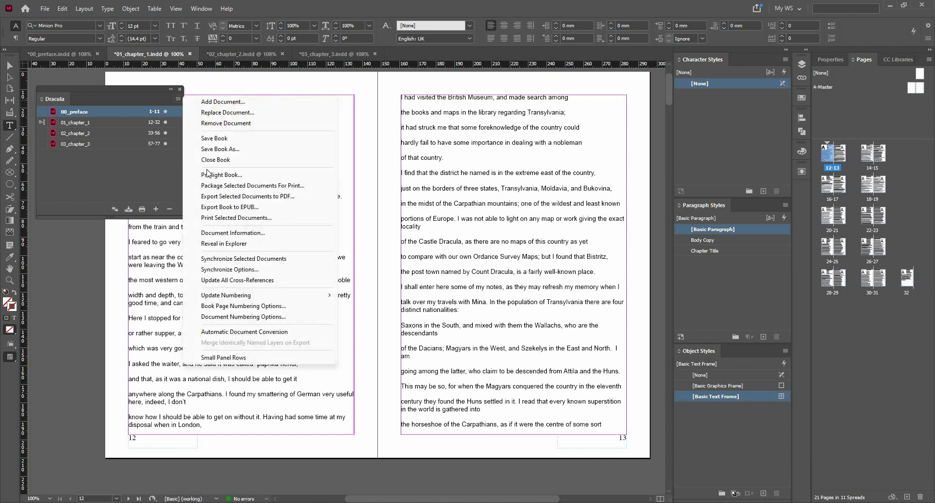
pyautogui.click(243, 270)
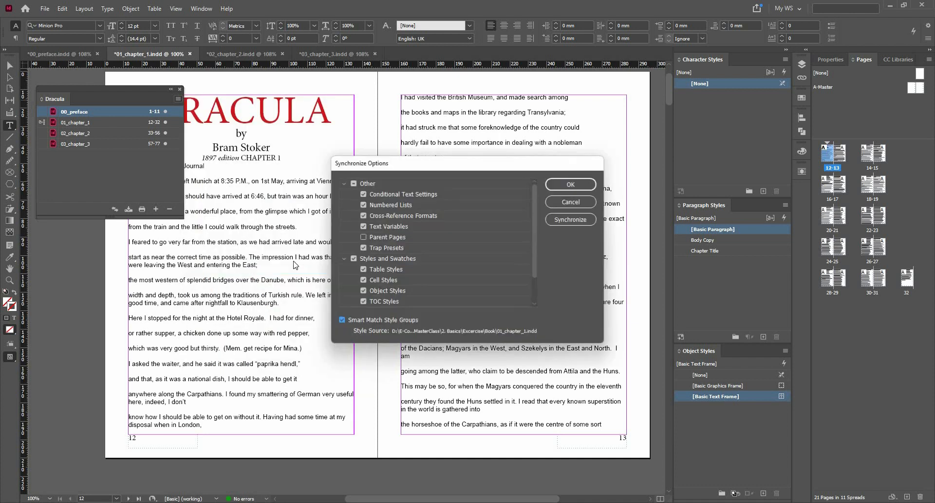
pyautogui.click(372, 239)
pyautogui.click(372, 239)
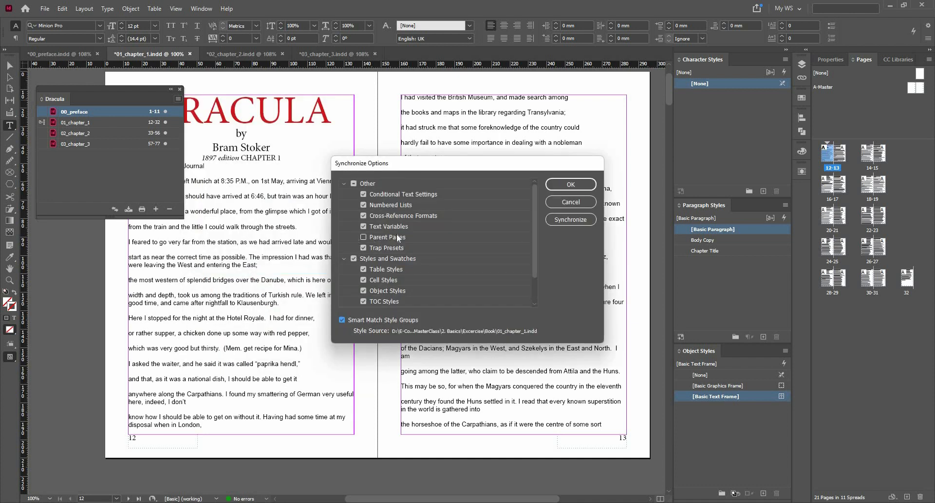
pyautogui.click(571, 220)
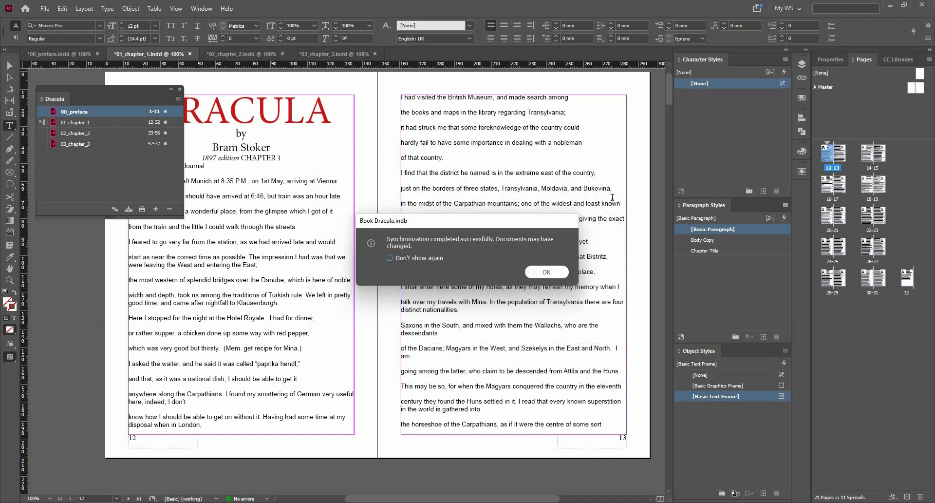
pyautogui.click(561, 270)
# - Check the chapter 3 and chapter 2 documents, including spread 34-35, for page numbers from the parent pages
pyautogui.click(320, 50)
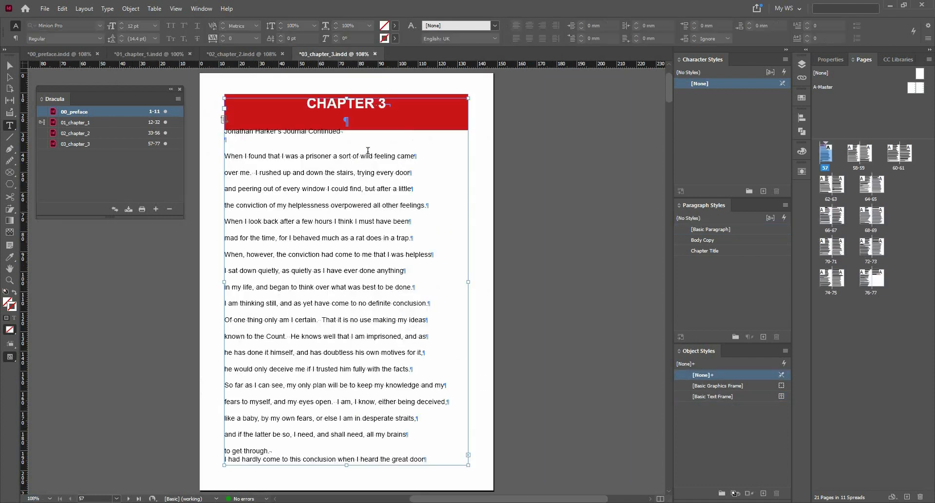
pyautogui.click(251, 54)
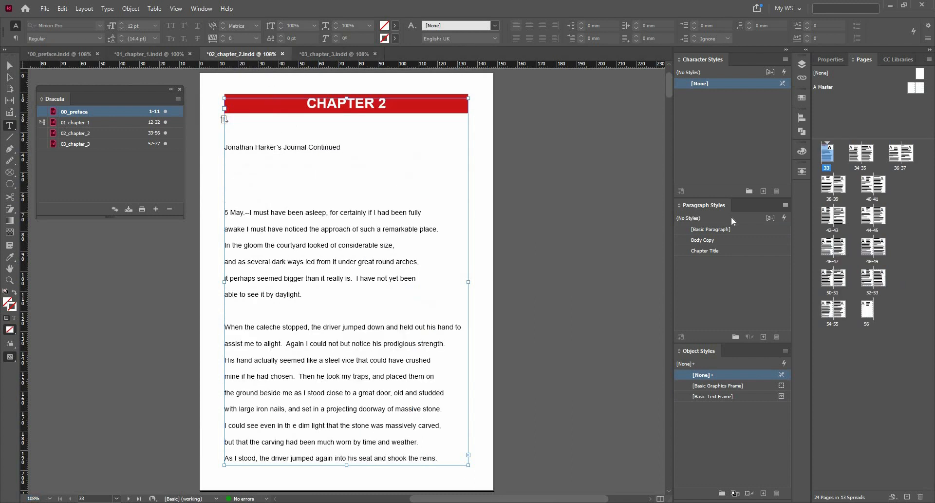
pyautogui.doubleClick(852, 159)
pyautogui.scroll(-1, 421, 317)
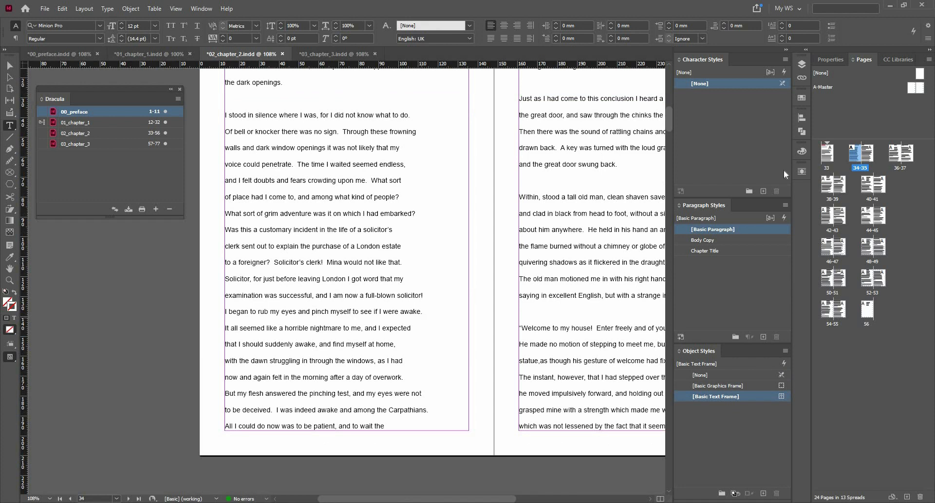
pyautogui.scroll(2, 465, 120)
pyautogui.scroll(-1, 465, 120)
pyautogui.scroll(1, 465, 120)
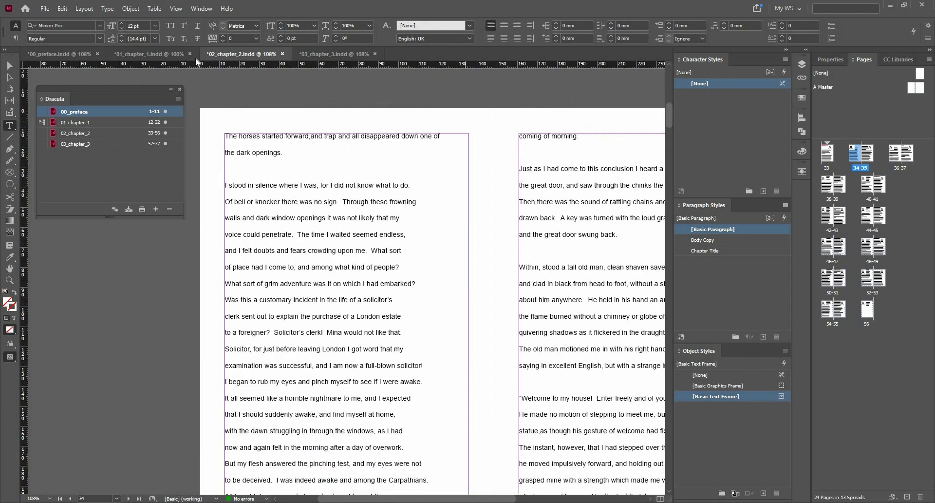
# - Synchronize the 00_preface, 02_chapter_2 and 03_chapter_3 documents together with the book's style source
pyautogui.click(93, 133)
pyautogui.keyDown('ctrl'); pyautogui.click(94, 144); pyautogui.keyUp('ctrl')
pyautogui.keyDown('ctrl'); pyautogui.click(97, 113); pyautogui.keyUp('ctrl')
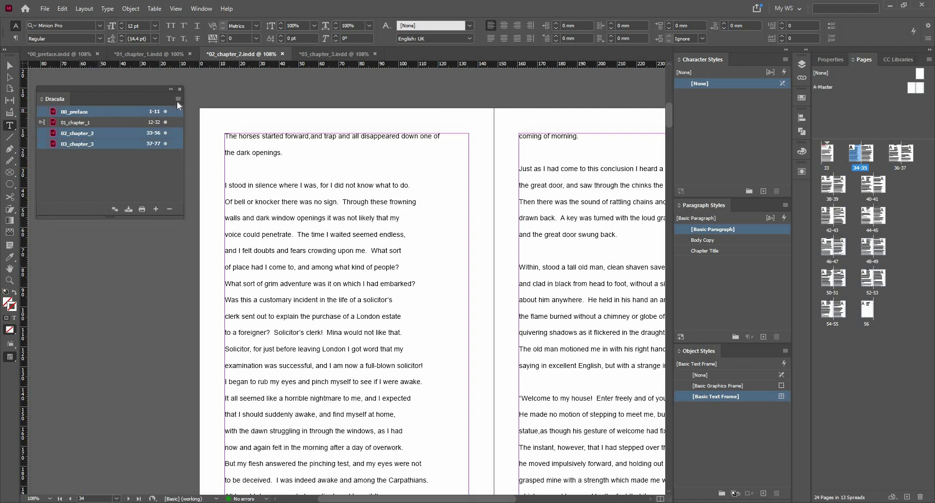
pyautogui.click(178, 99)
pyautogui.click(256, 260)
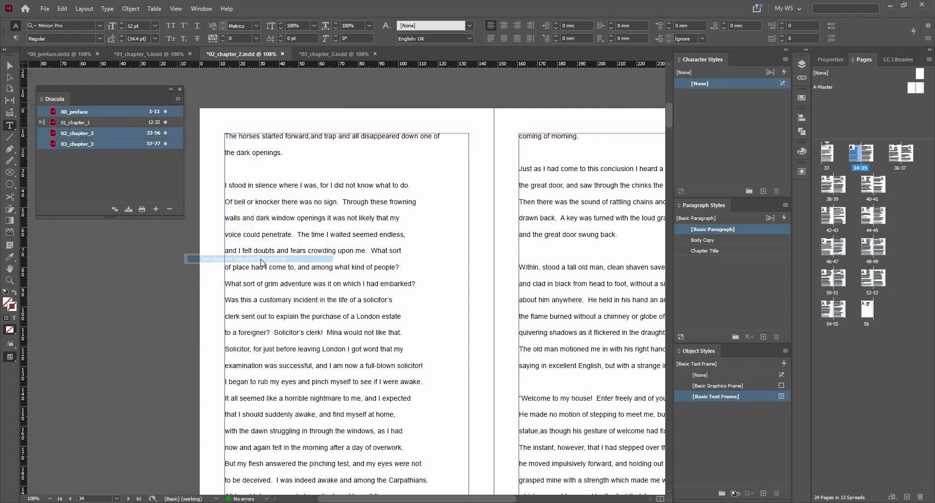
pyautogui.click(546, 272)
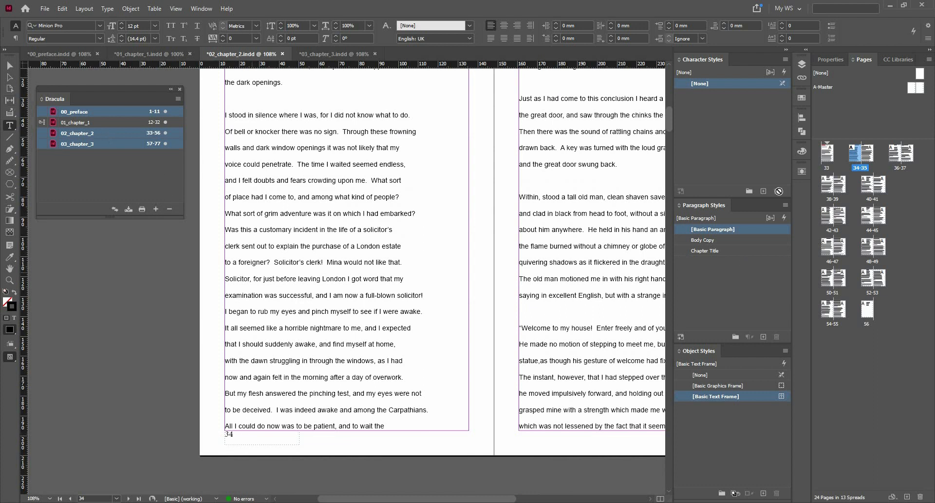
# - Return to the chapter 1 document and save the Dracula book
pyautogui.click(336, 54)
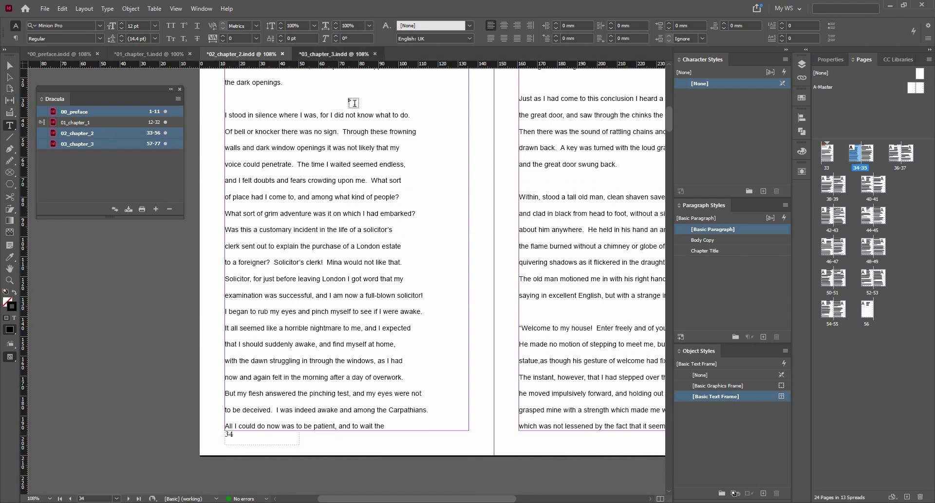
pyautogui.click(147, 53)
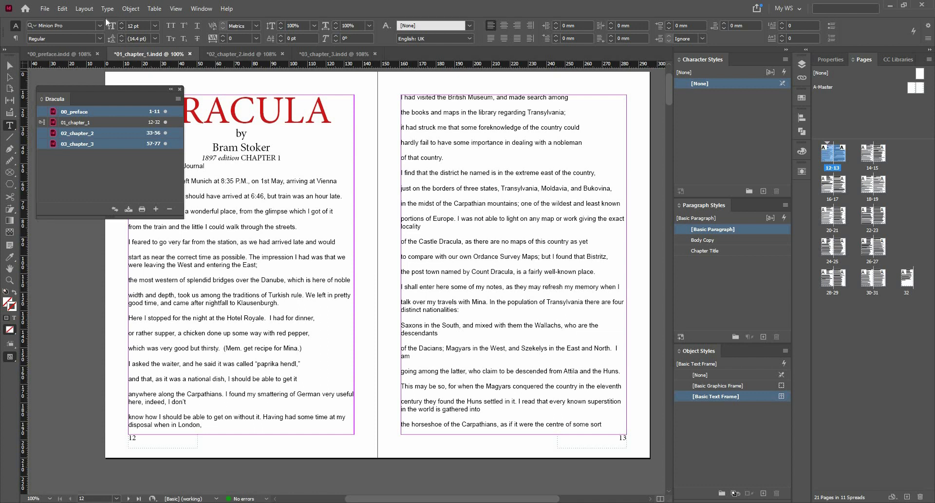
pyautogui.click(178, 100)
pyautogui.click(232, 138)
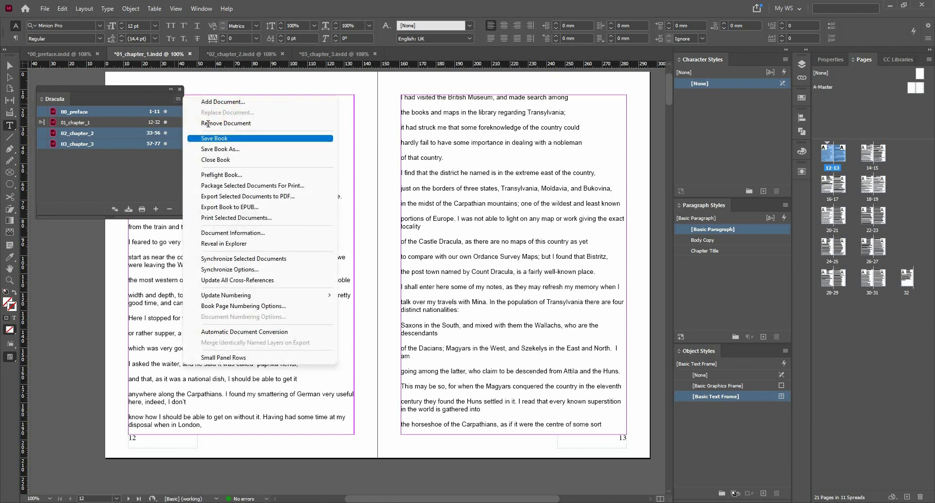
# - Select all four book documents and export the whole book to the Desktop as Dracula in Adobe PDF (Interactive) format
pyautogui.click(179, 101)
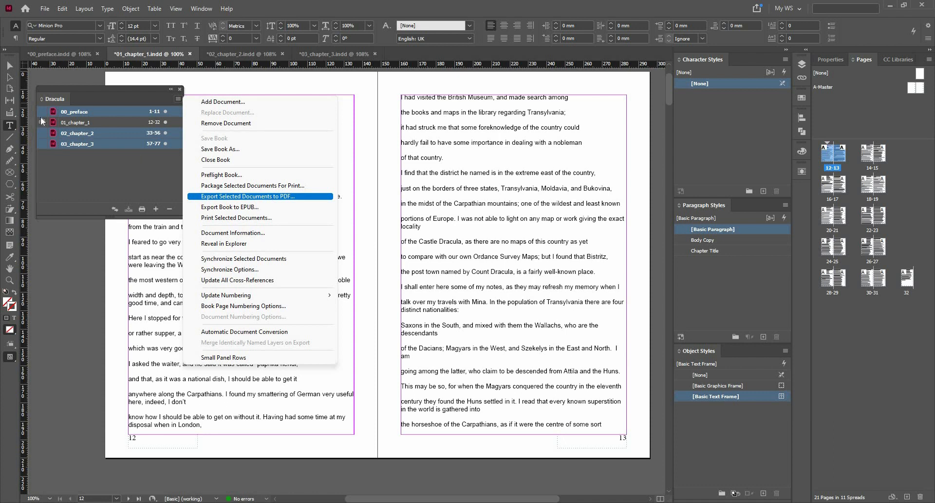
pyautogui.keyDown('ctrl'); pyautogui.click(81, 122); pyautogui.keyUp('ctrl')
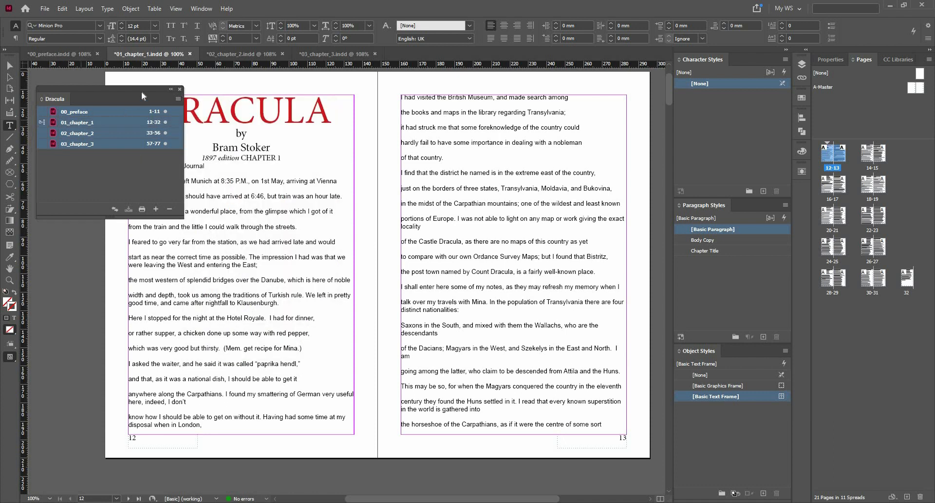
pyautogui.click(178, 99)
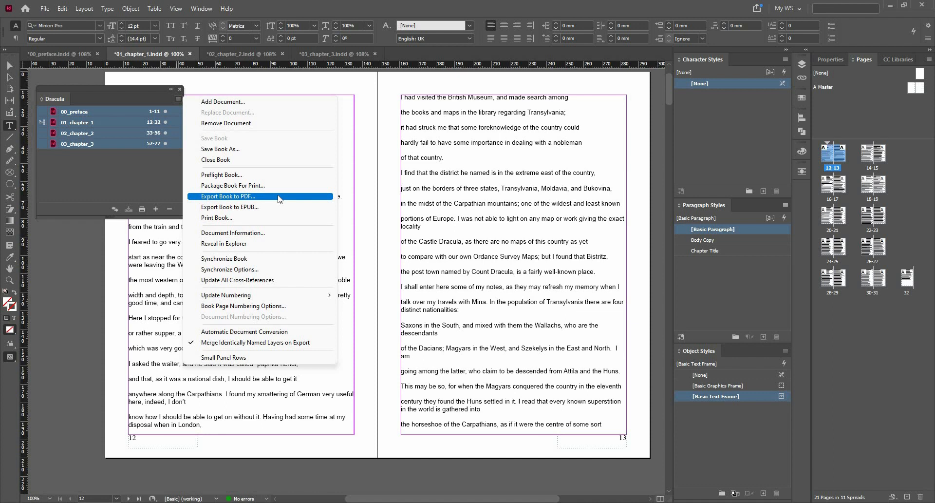
pyautogui.click(279, 196)
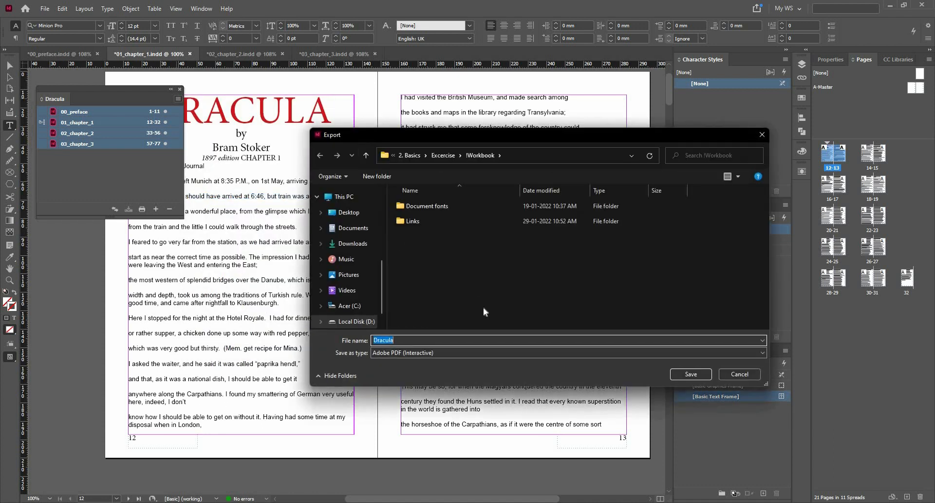
pyautogui.click(349, 212)
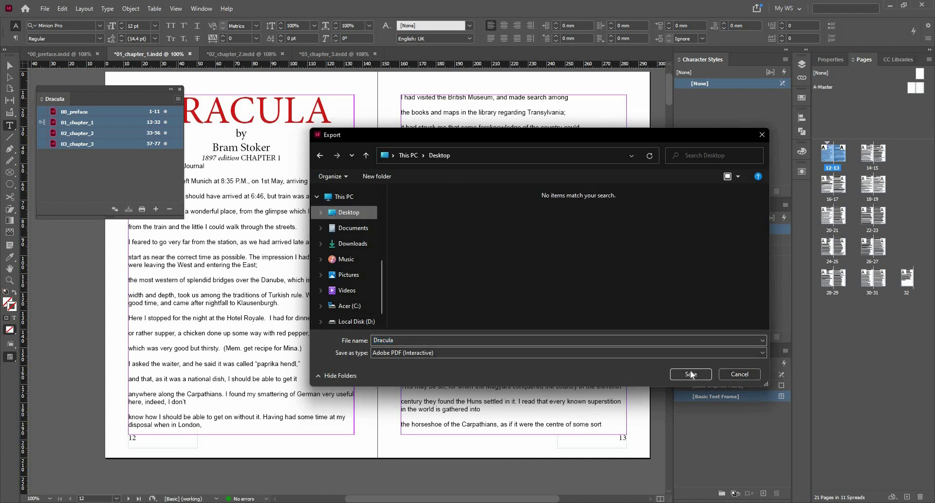
pyautogui.click(691, 373)
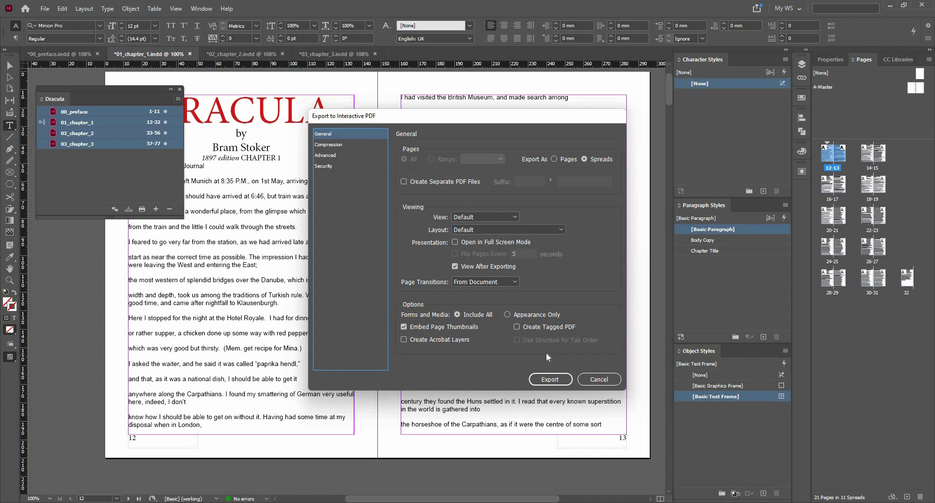
# - Review the interactive PDF settings, export the book as spreads with the Default layout, and close the PDF in Acrobat
pyautogui.click(340, 143)
pyautogui.click(341, 155)
pyautogui.click(341, 163)
pyautogui.click(340, 145)
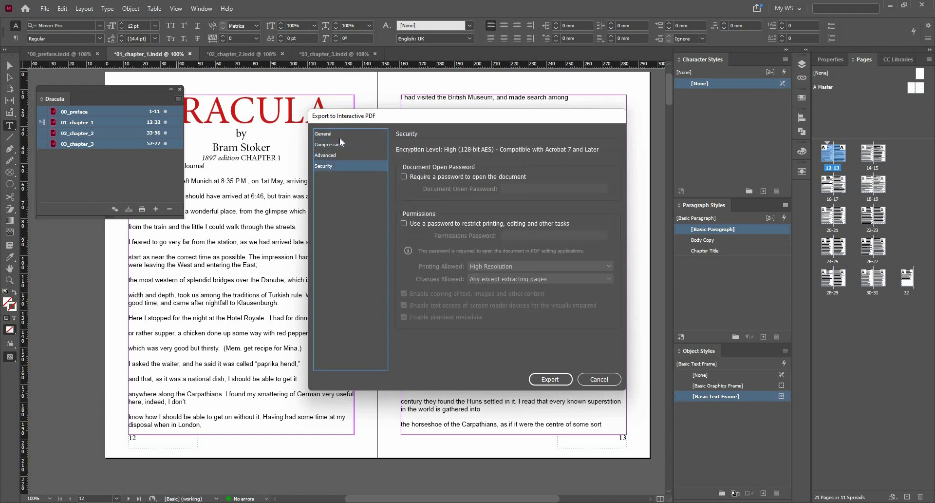
pyautogui.click(340, 137)
pyautogui.click(562, 380)
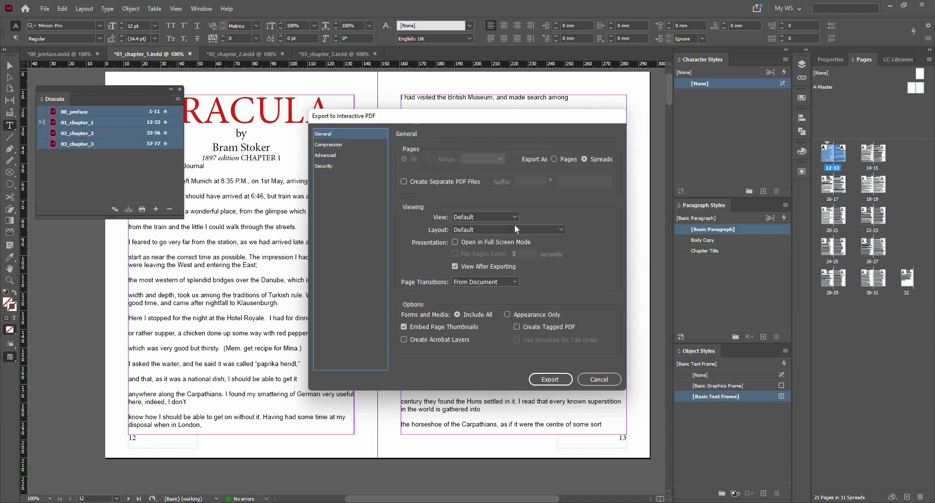
pyautogui.click(515, 228)
pyautogui.click(580, 355)
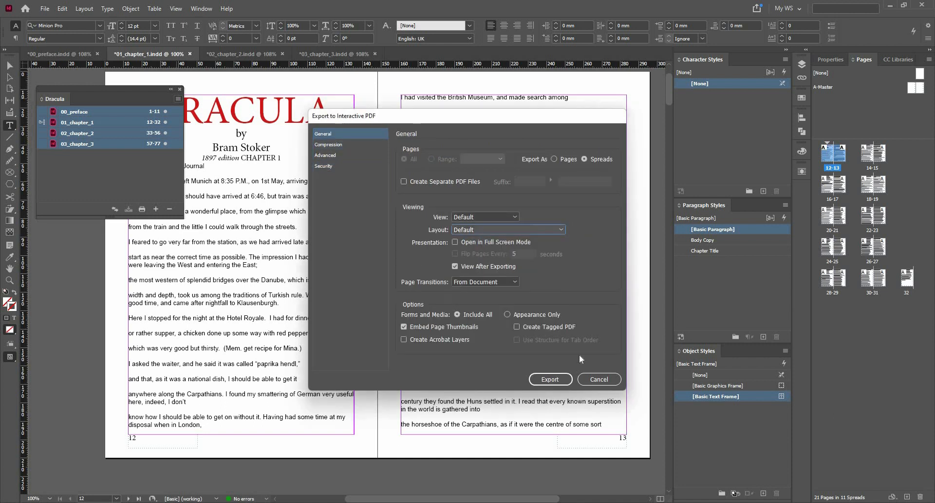
pyautogui.click(561, 382)
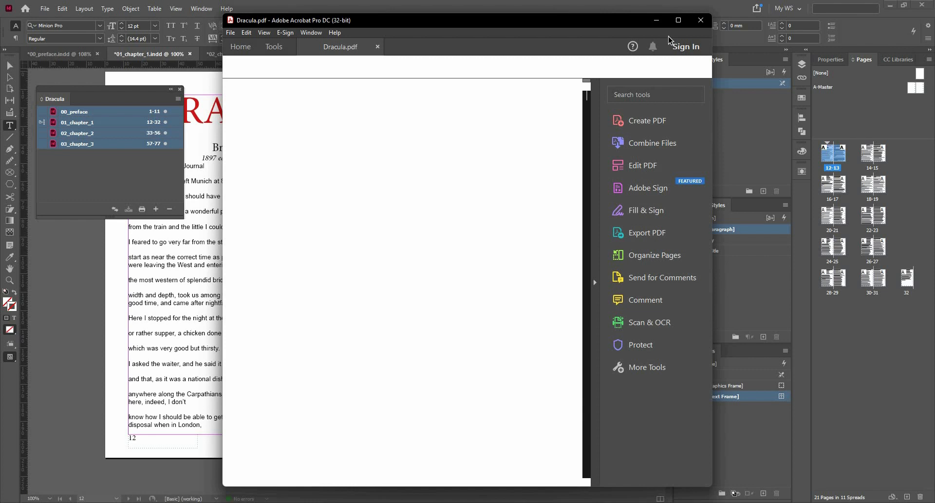
pyautogui.hotkey('alt', 'F4')
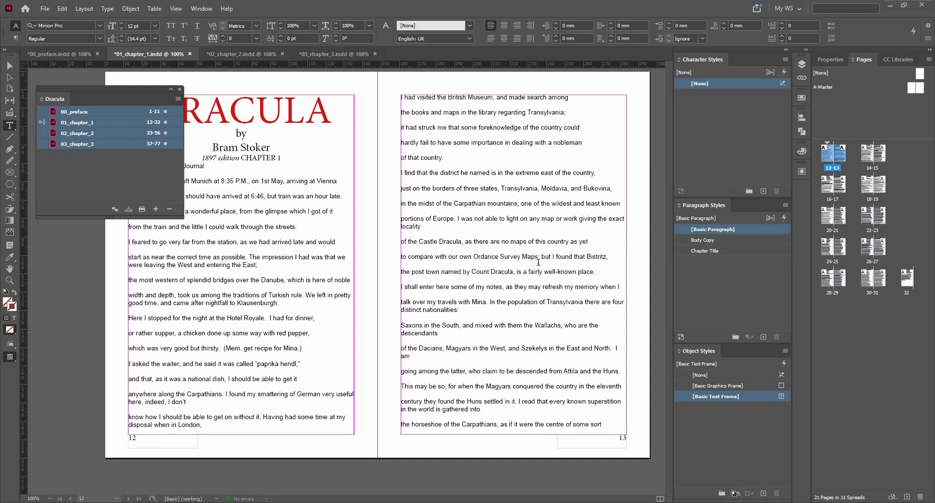
# - Switch to File Explorer and go to the Desktop folder containing the exported Dracula PDF
pyautogui.moveTo(436, 502)
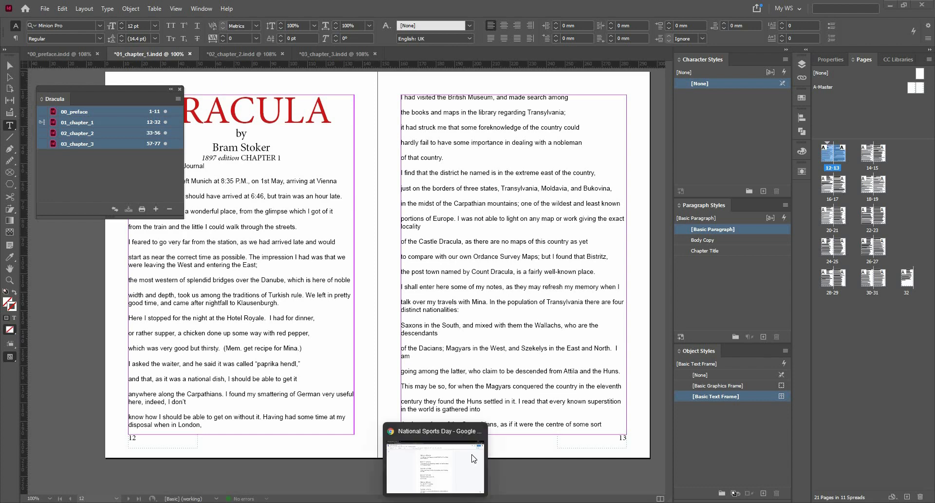
pyautogui.moveTo(467, 462)
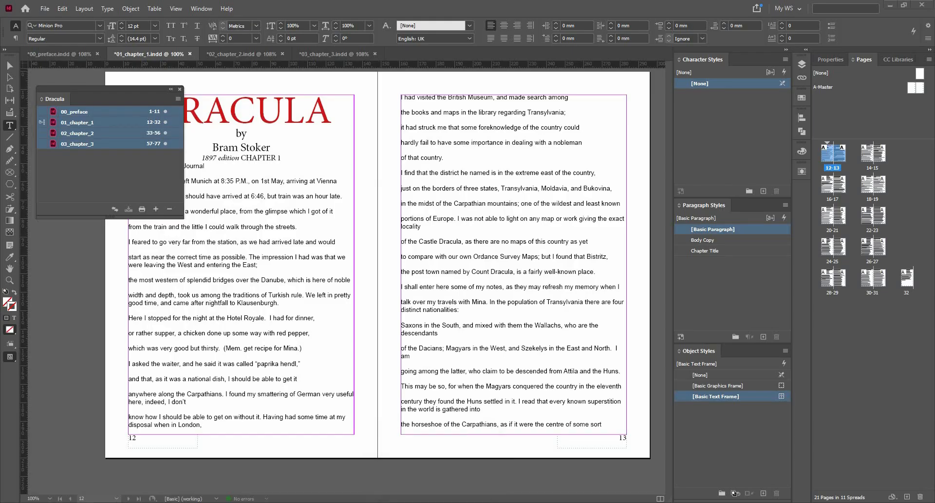
pyautogui.click(414, 502)
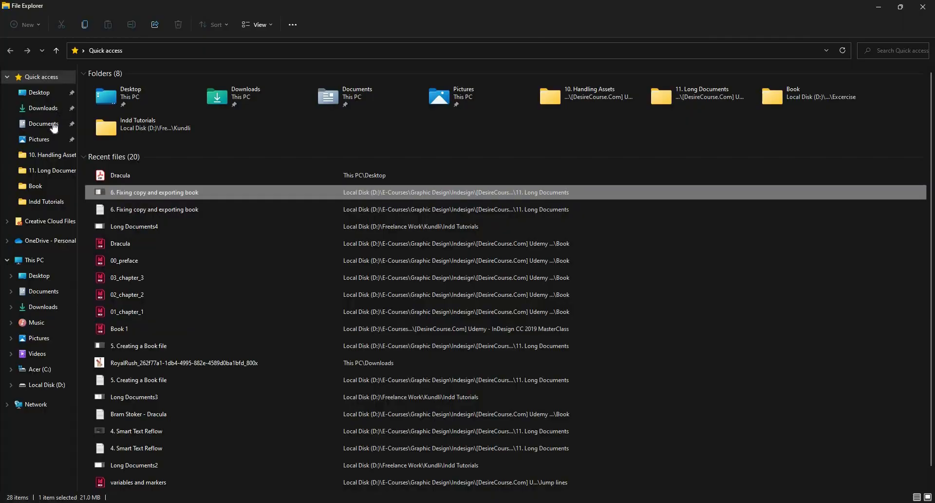
pyautogui.click(45, 95)
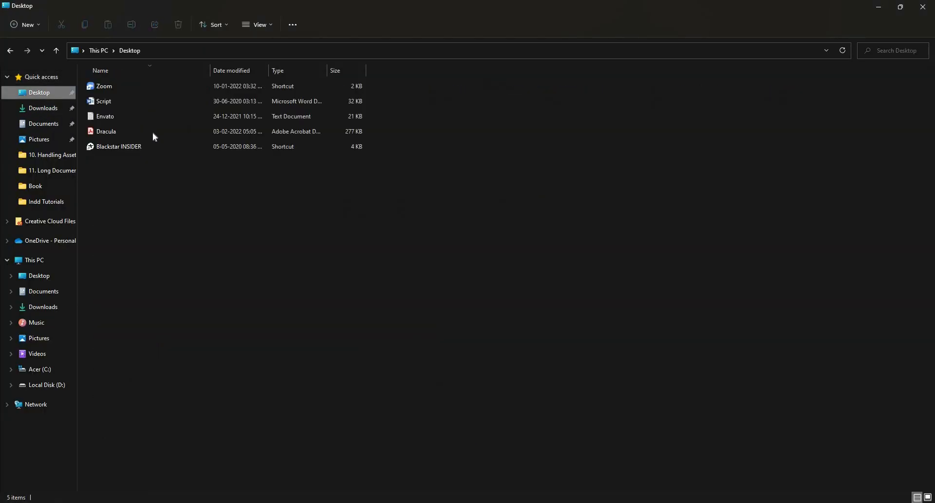
# - Try to open the Dracula PDF in Adobe Acrobat, then quit its sign-in window
pyautogui.doubleClick(153, 133)
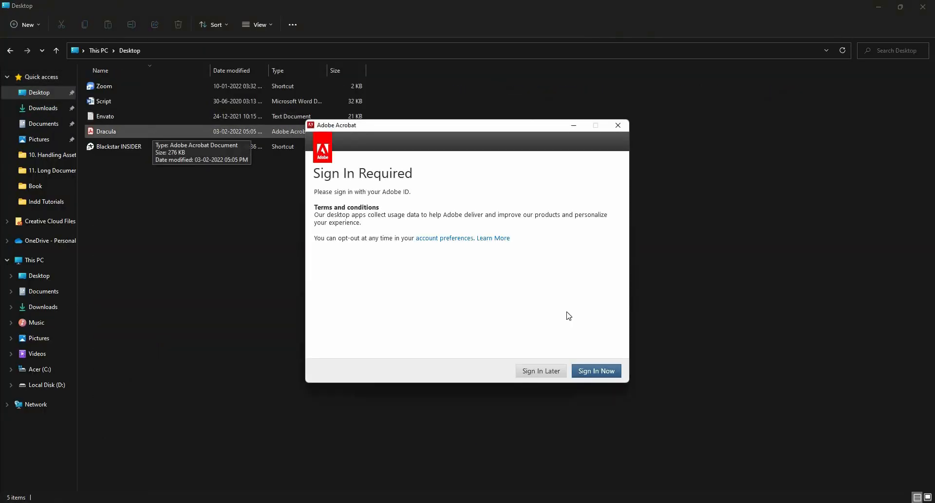
pyautogui.click(617, 127)
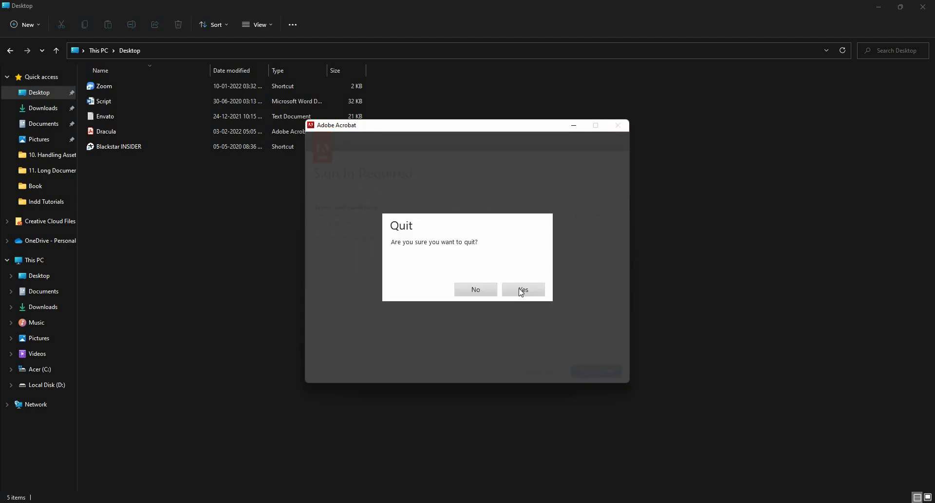
pyautogui.click(525, 289)
# - Open the Dracula PDF from the Desktop folder with Google Chrome
pyautogui.click(197, 147)
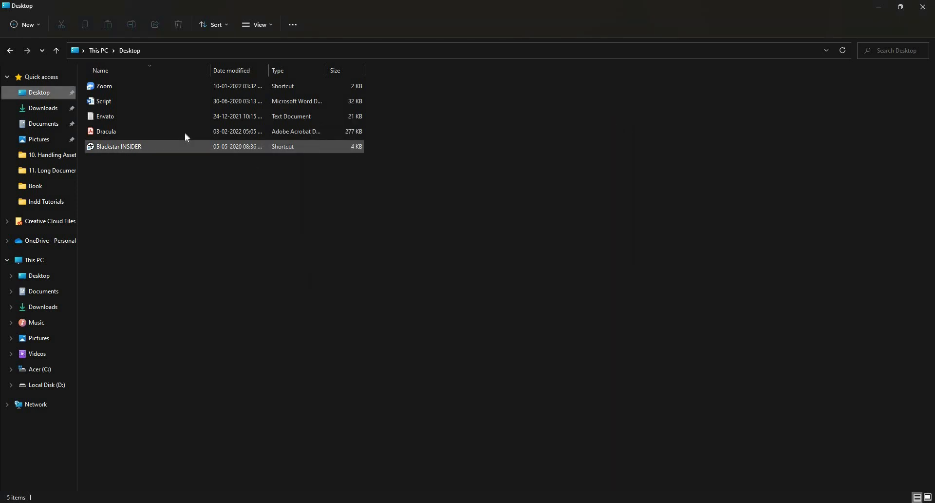
pyautogui.rightClick(186, 136)
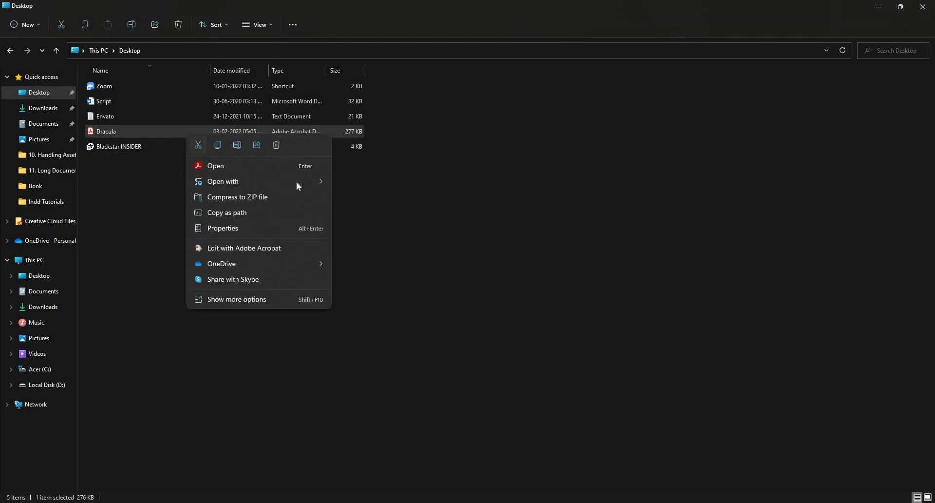
pyautogui.moveTo(308, 184)
pyautogui.click(368, 212)
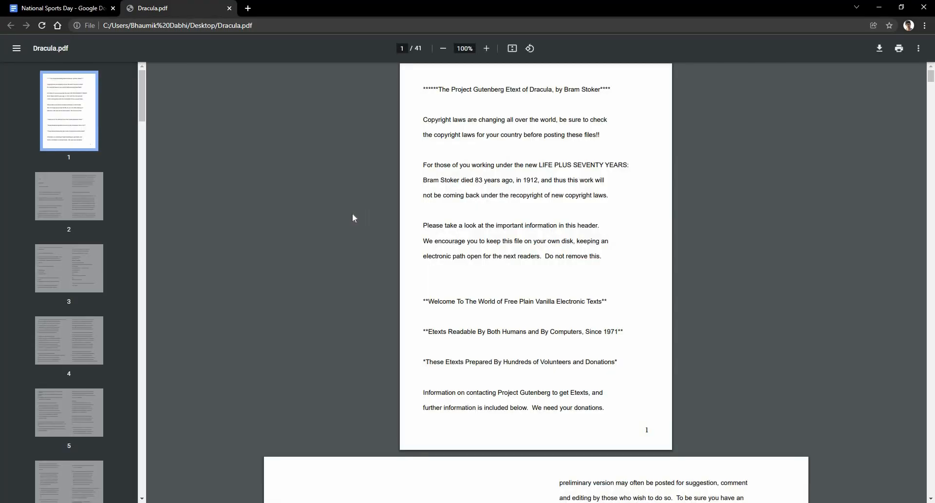
# - Examine the page numbering through the exported PDF's spreads and go to the Chapter 2 opening page
pyautogui.scroll(-10, 352, 213)
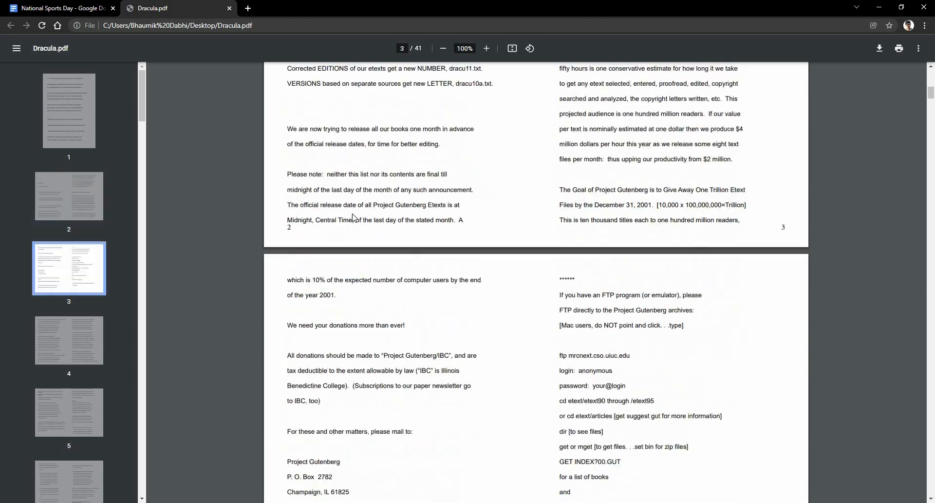
pyautogui.scroll(-3, 354, 217)
pyautogui.scroll(-15, 353, 217)
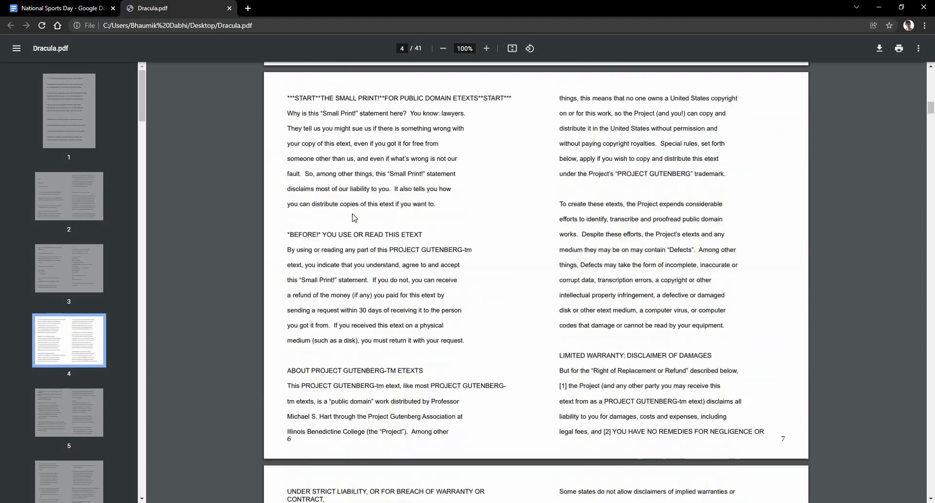
pyautogui.scroll(-9, 353, 217)
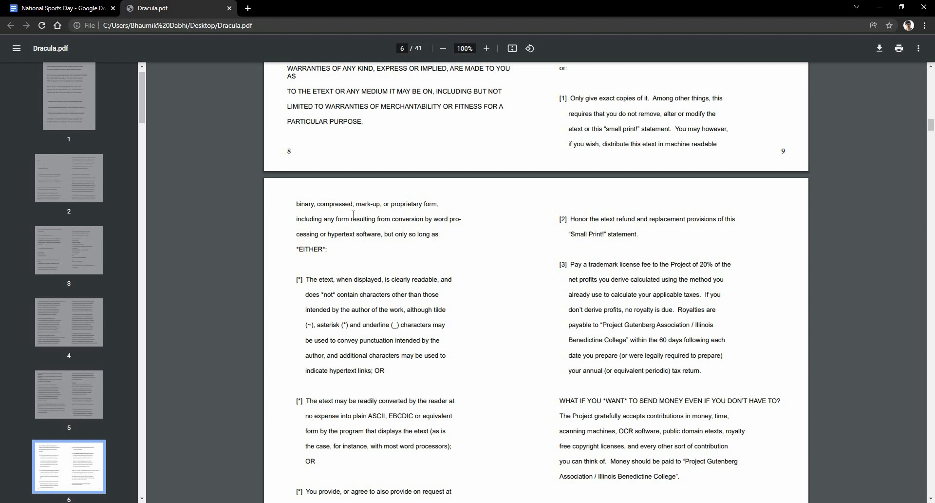
pyautogui.scroll(-6, 108, 187)
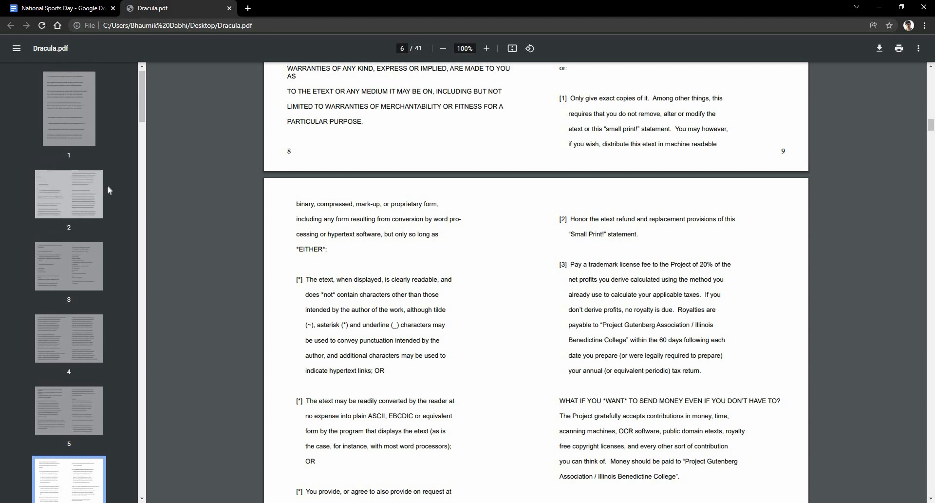
pyautogui.scroll(-15, 107, 187)
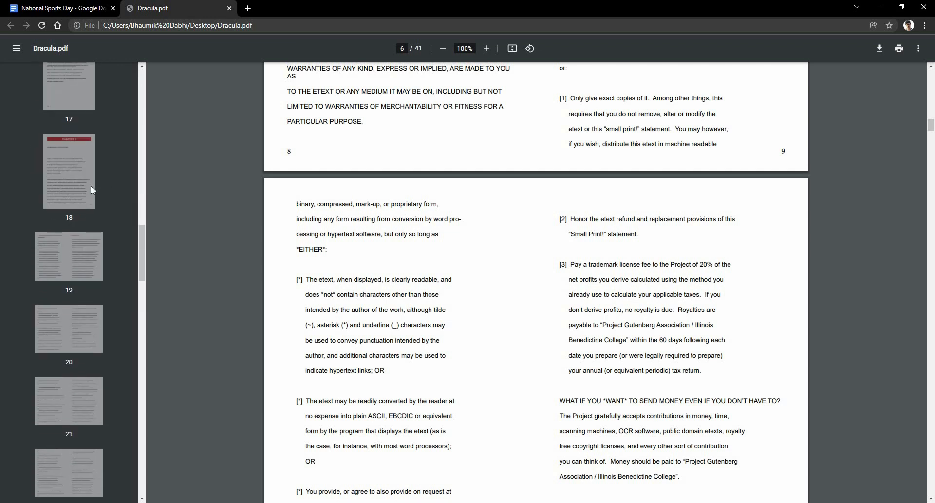
pyautogui.click(91, 188)
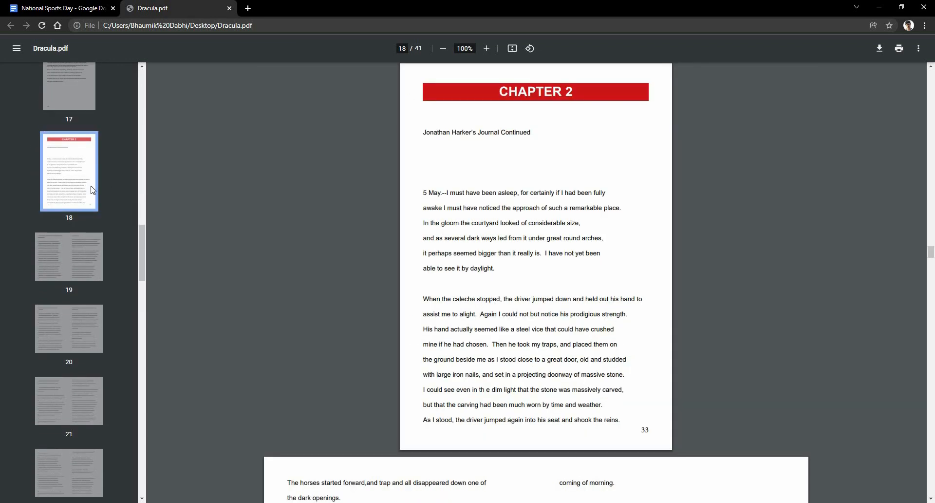